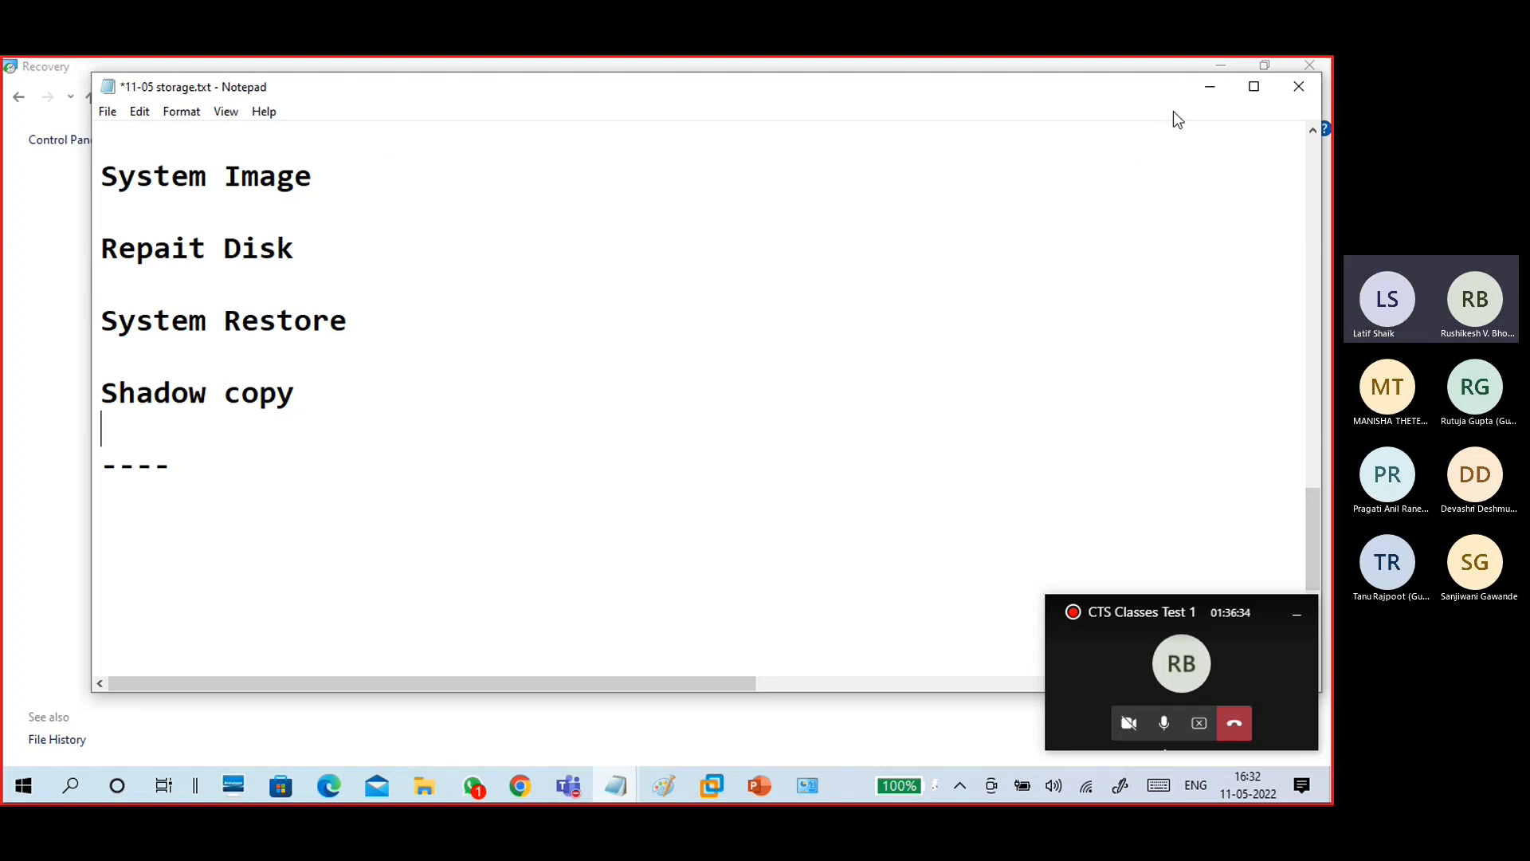
# Switch to the blank Paint canvas and draw a horizontal black line about 780 px long across its middle.
pyautogui.click(1204, 88)
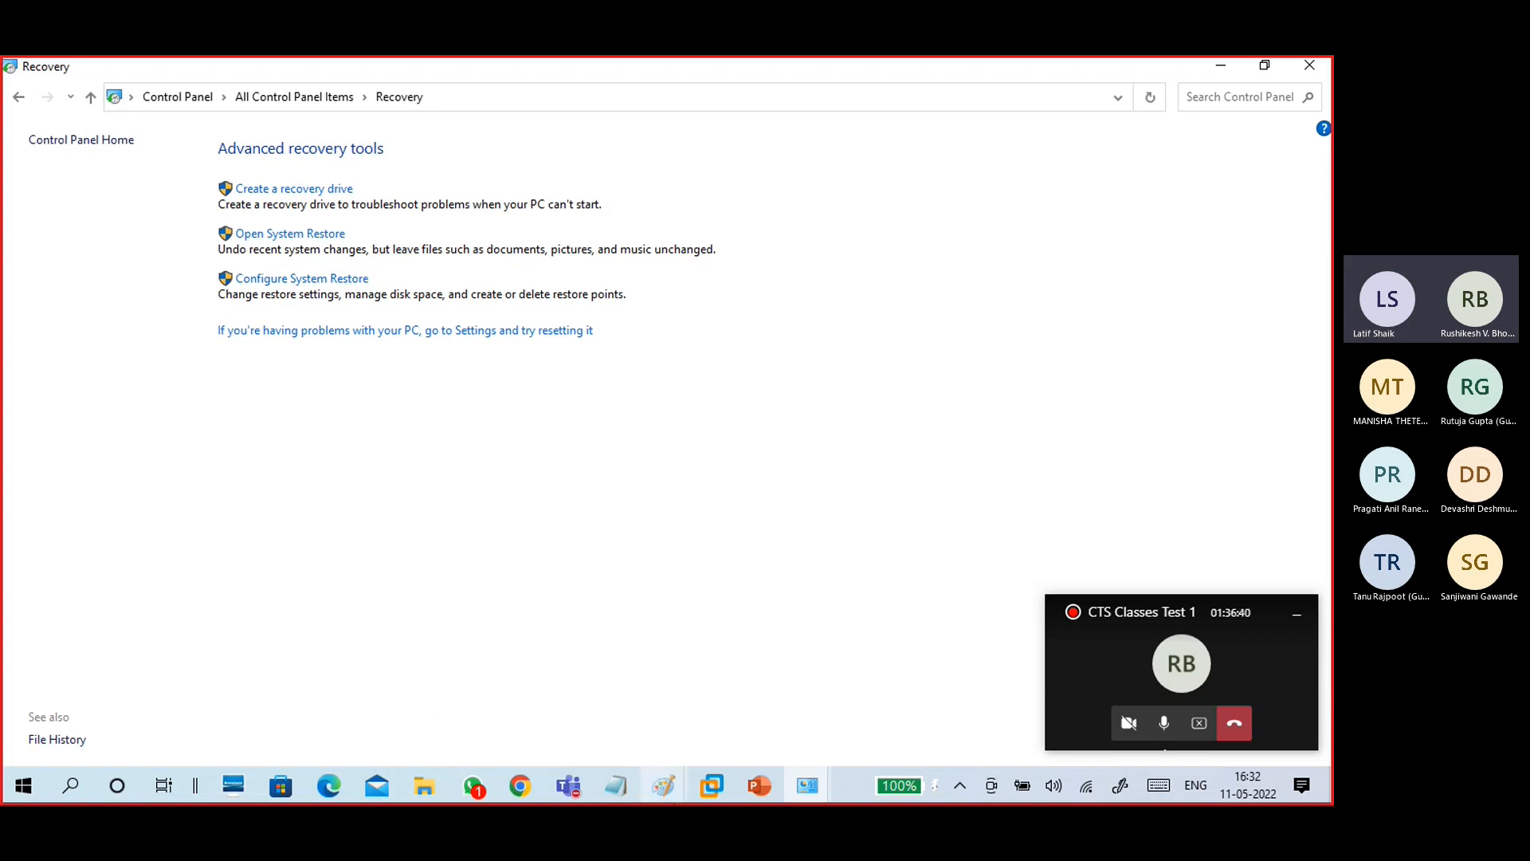
pyautogui.moveTo(663, 785)
pyautogui.click(741, 720)
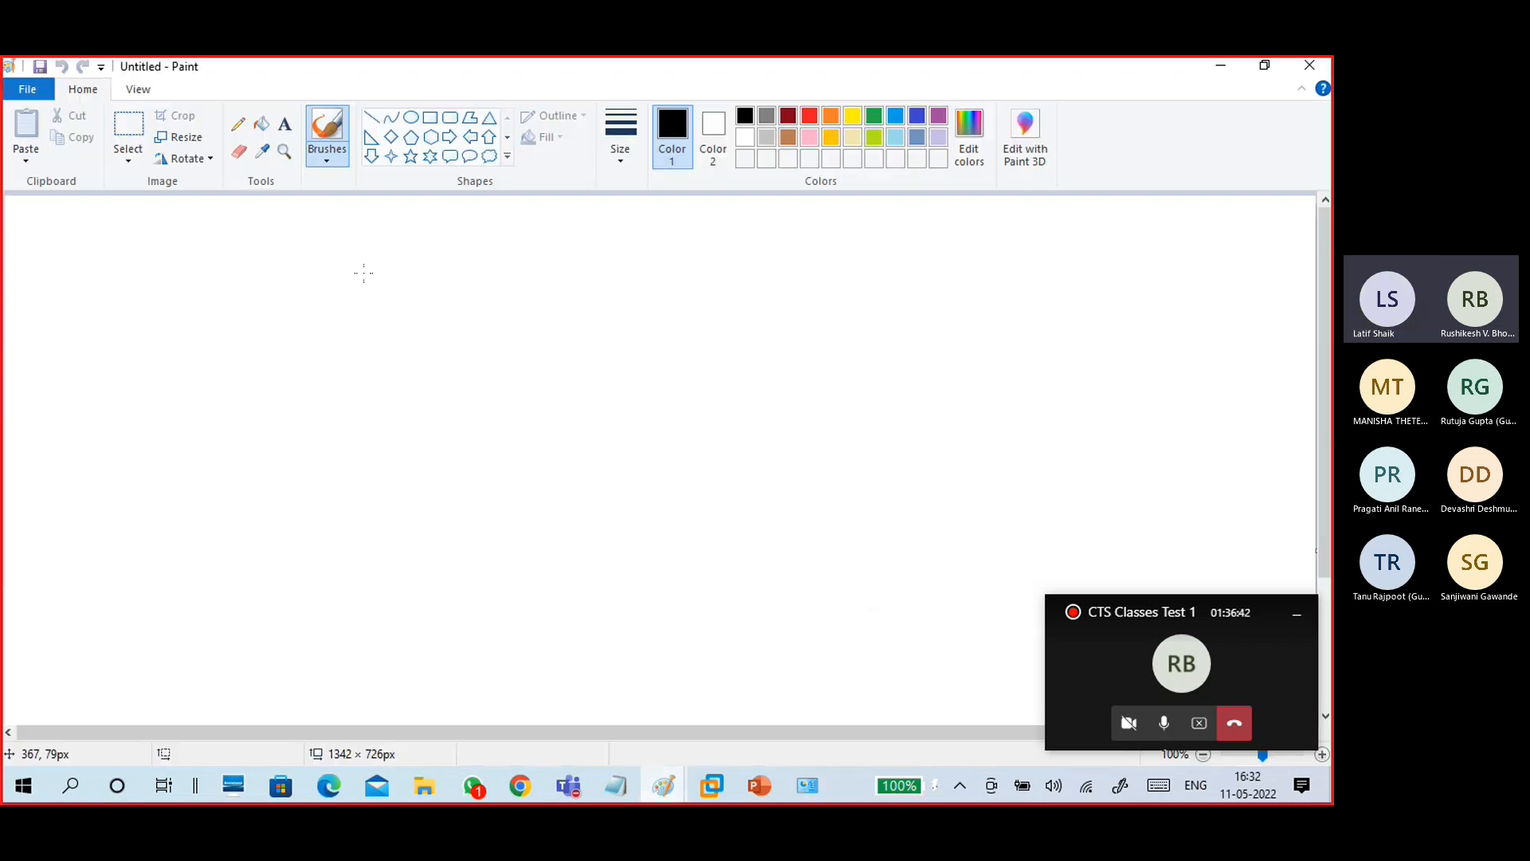
pyautogui.click(374, 121)
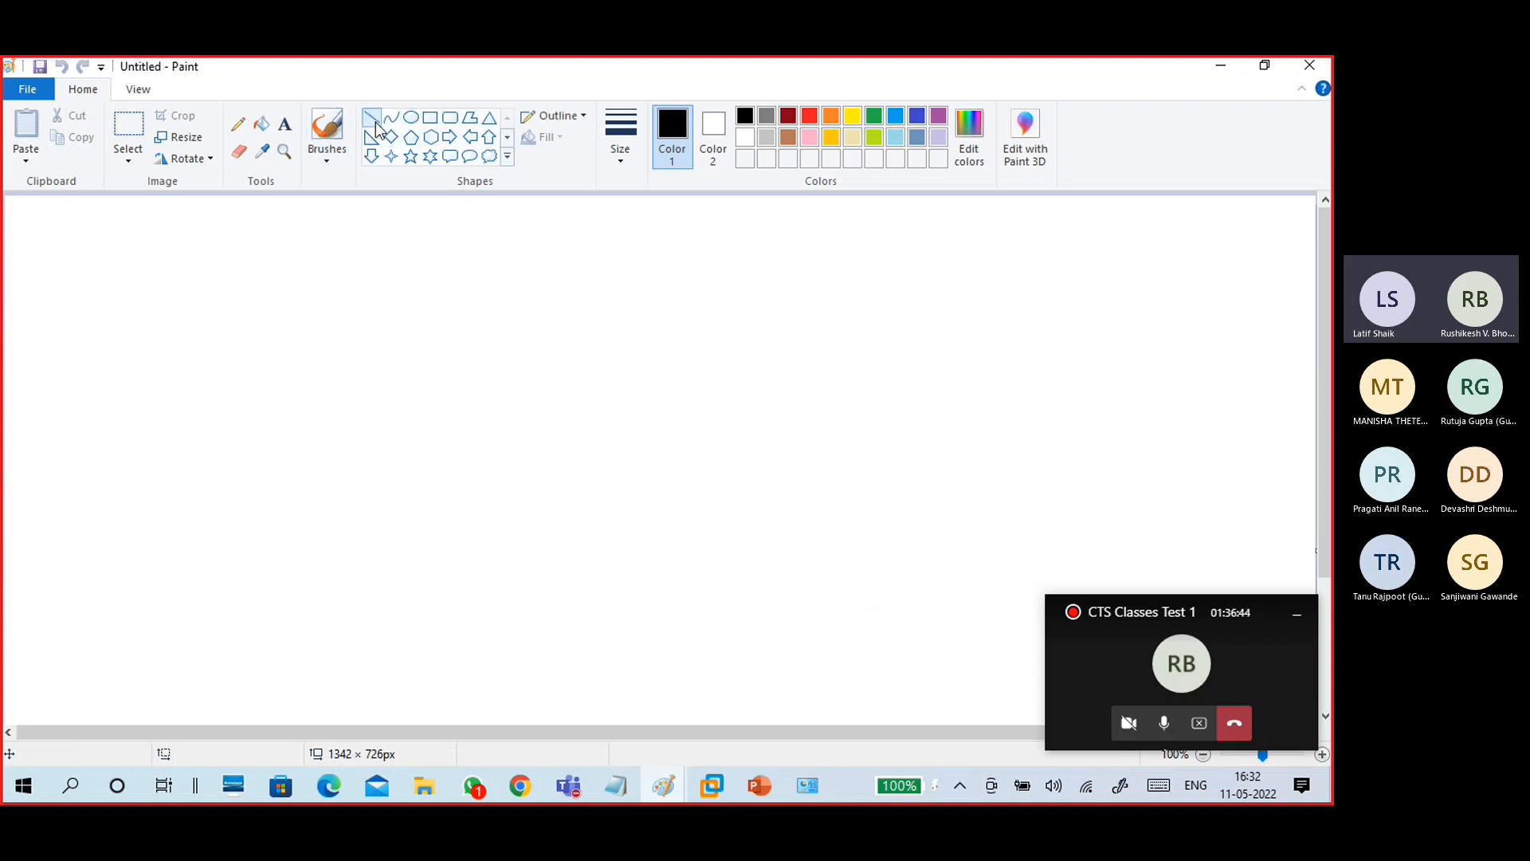
pyautogui.moveTo(211, 479)
pyautogui.mouseDown()
pyautogui.moveTo(829, 533)
pyautogui.moveTo(974, 483)
pyautogui.mouseUp()
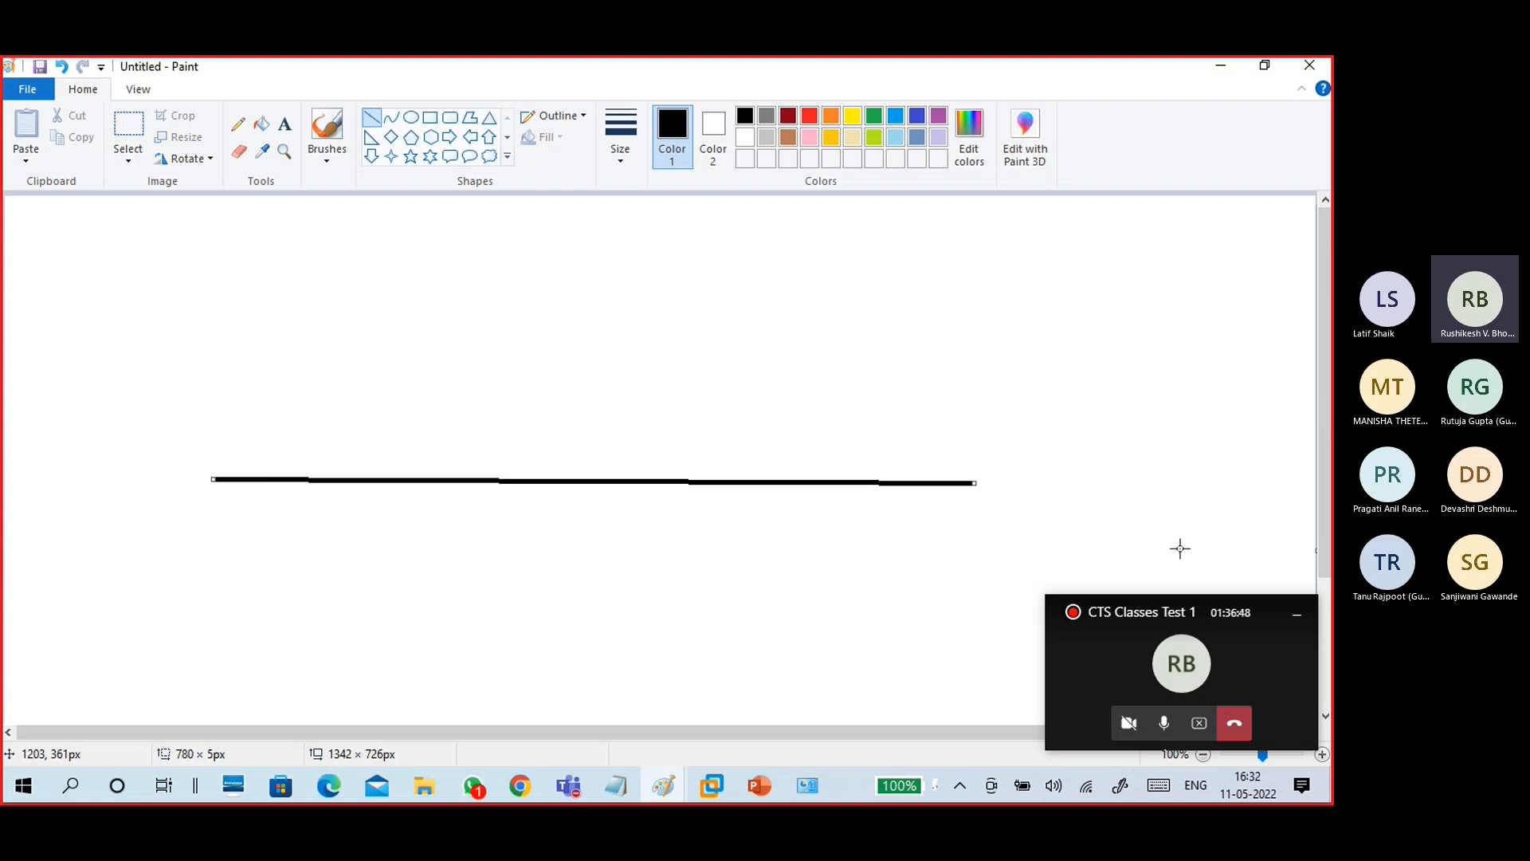
pyautogui.click(1296, 614)
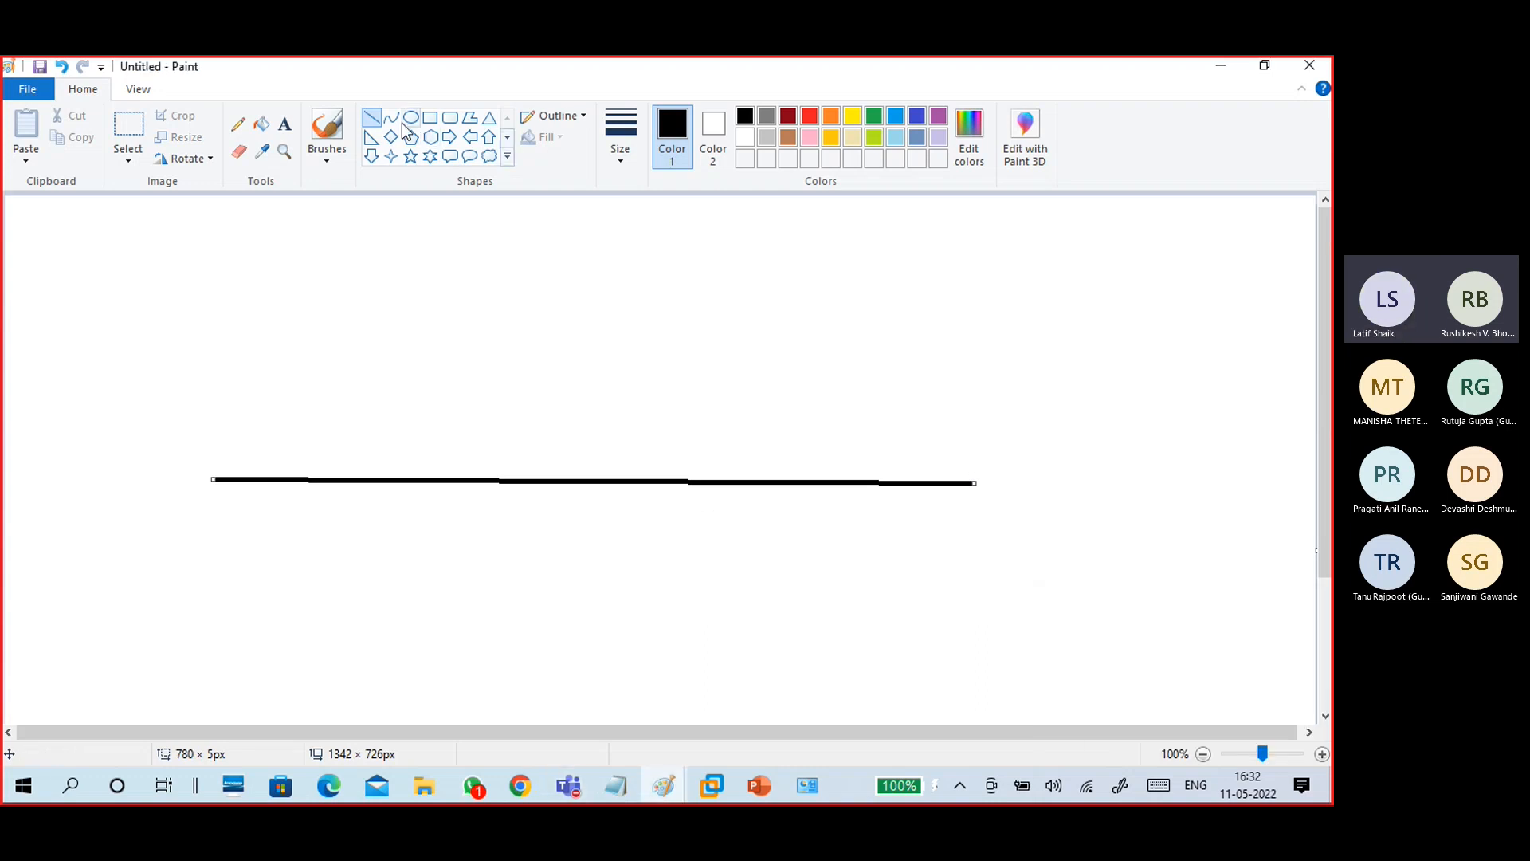
# With a brush, handwrite an underlined OS plus Setting, APP1, APP2 and Data above the start of the horizontal line.
pyautogui.click(327, 153)
pyautogui.click(200, 191)
pyautogui.click(370, 121)
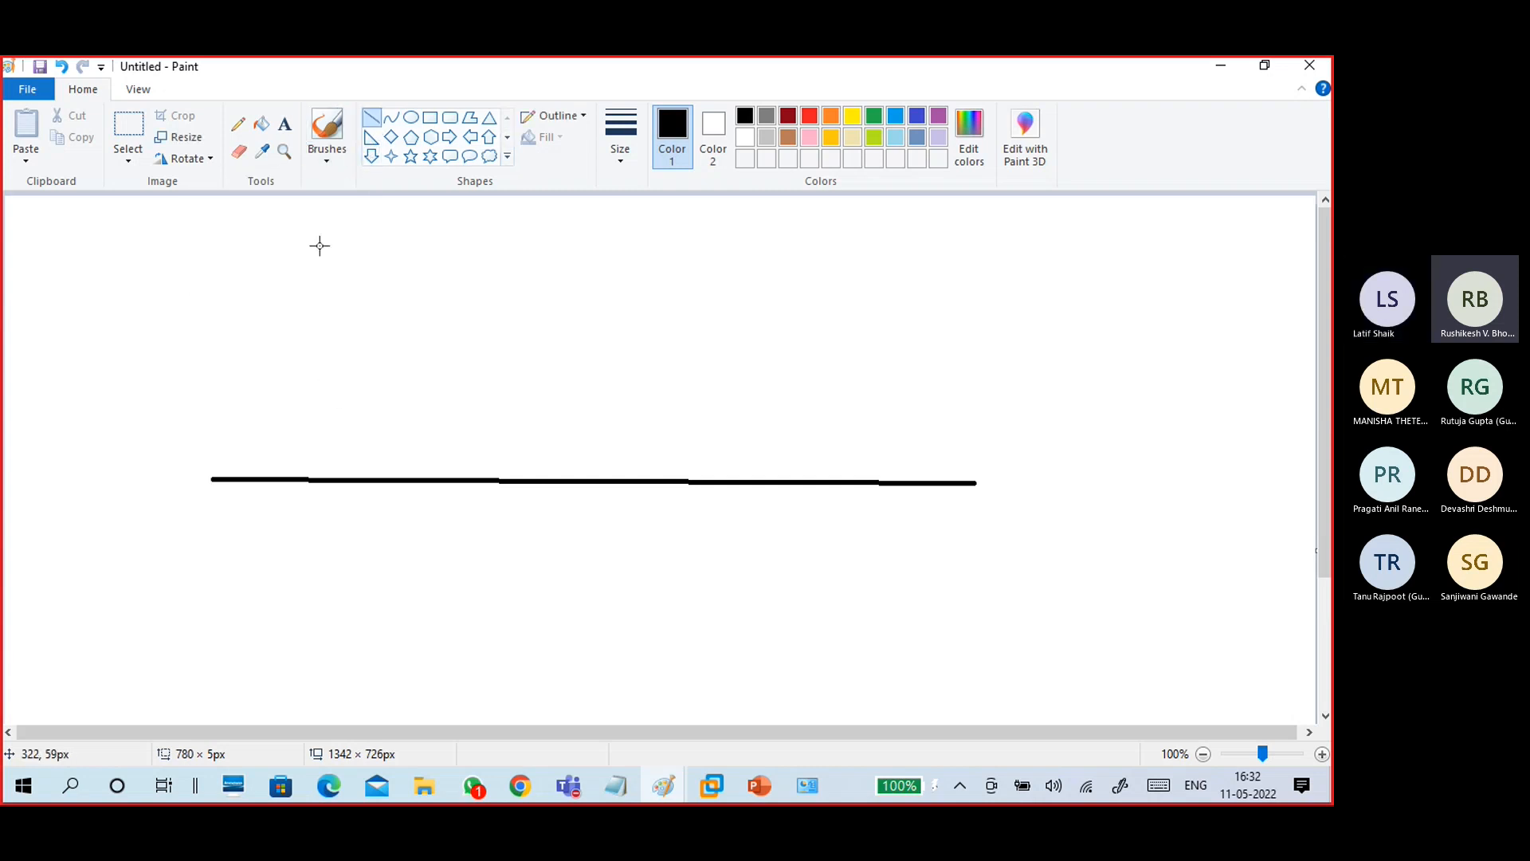
pyautogui.click(327, 153)
pyautogui.click(217, 193)
pyautogui.moveTo(230, 391)
pyautogui.mouseDown()
pyautogui.moveTo(219, 402)
pyautogui.moveTo(248, 390)
pyautogui.moveTo(274, 403)
pyautogui.moveTo(255, 415)
pyautogui.moveTo(277, 416)
pyautogui.mouseUp()
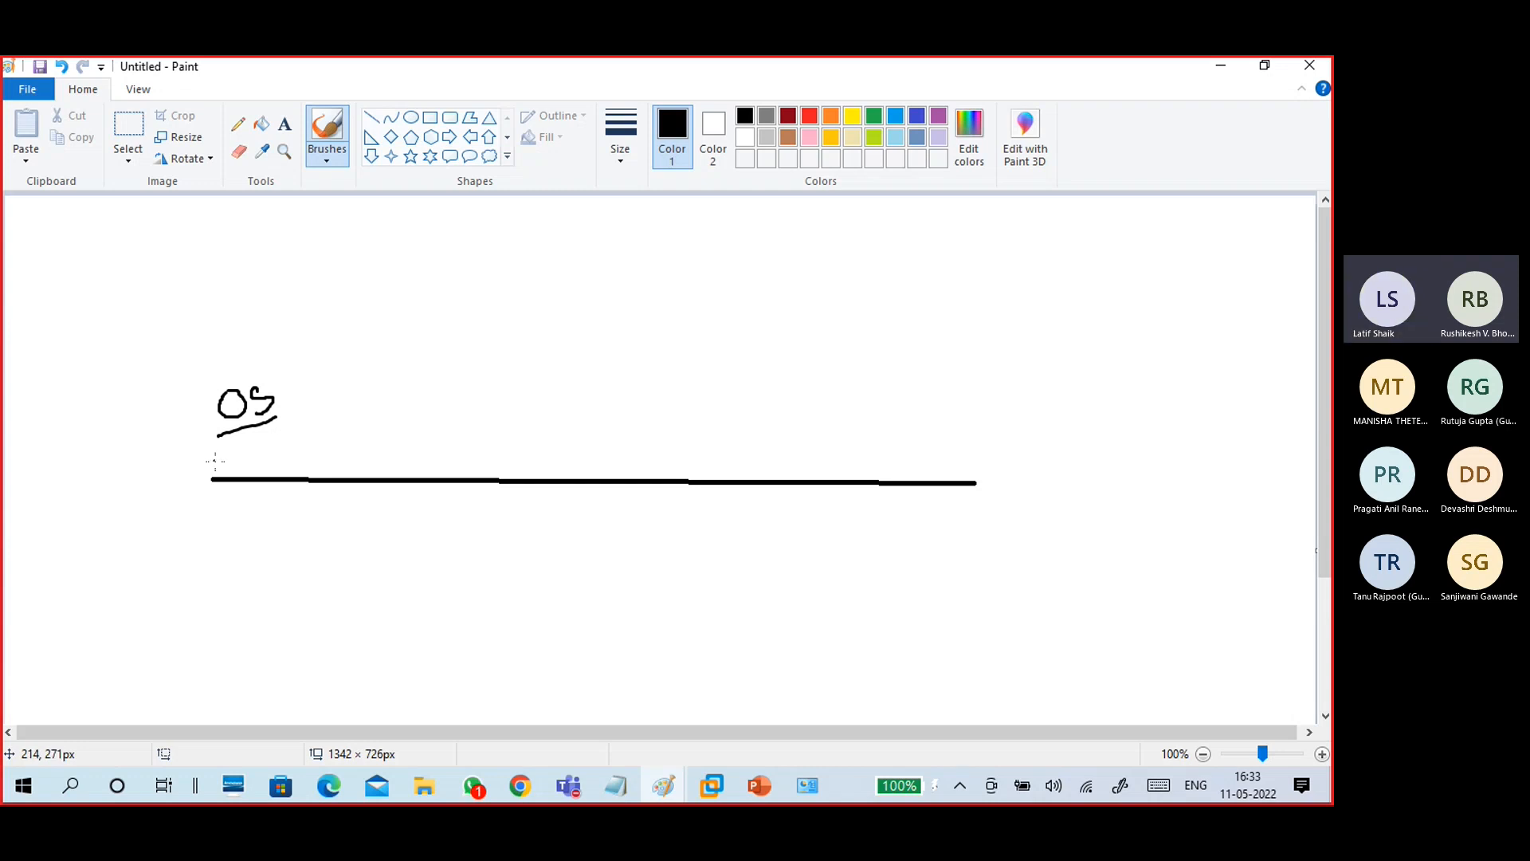
pyautogui.moveTo(217, 441)
pyautogui.mouseDown()
pyautogui.moveTo(230, 462)
pyautogui.moveTo(252, 454)
pyautogui.moveTo(280, 417)
pyautogui.mouseUp()
pyautogui.moveTo(275, 418); pyautogui.dragTo(290, 465)
pyautogui.moveTo(242, 437)
pyautogui.mouseDown()
pyautogui.moveTo(326, 440)
pyautogui.moveTo(358, 418)
pyautogui.mouseUp()
pyautogui.moveTo(276, 350)
pyautogui.mouseDown()
pyautogui.moveTo(280, 368)
pyautogui.moveTo(287, 341)
pyautogui.mouseUp()
pyautogui.moveTo(287, 341); pyautogui.dragTo(313, 339)
pyautogui.moveTo(303, 395)
pyautogui.mouseDown()
pyautogui.moveTo(315, 365)
pyautogui.moveTo(326, 380)
pyautogui.moveTo(356, 372)
pyautogui.mouseUp()
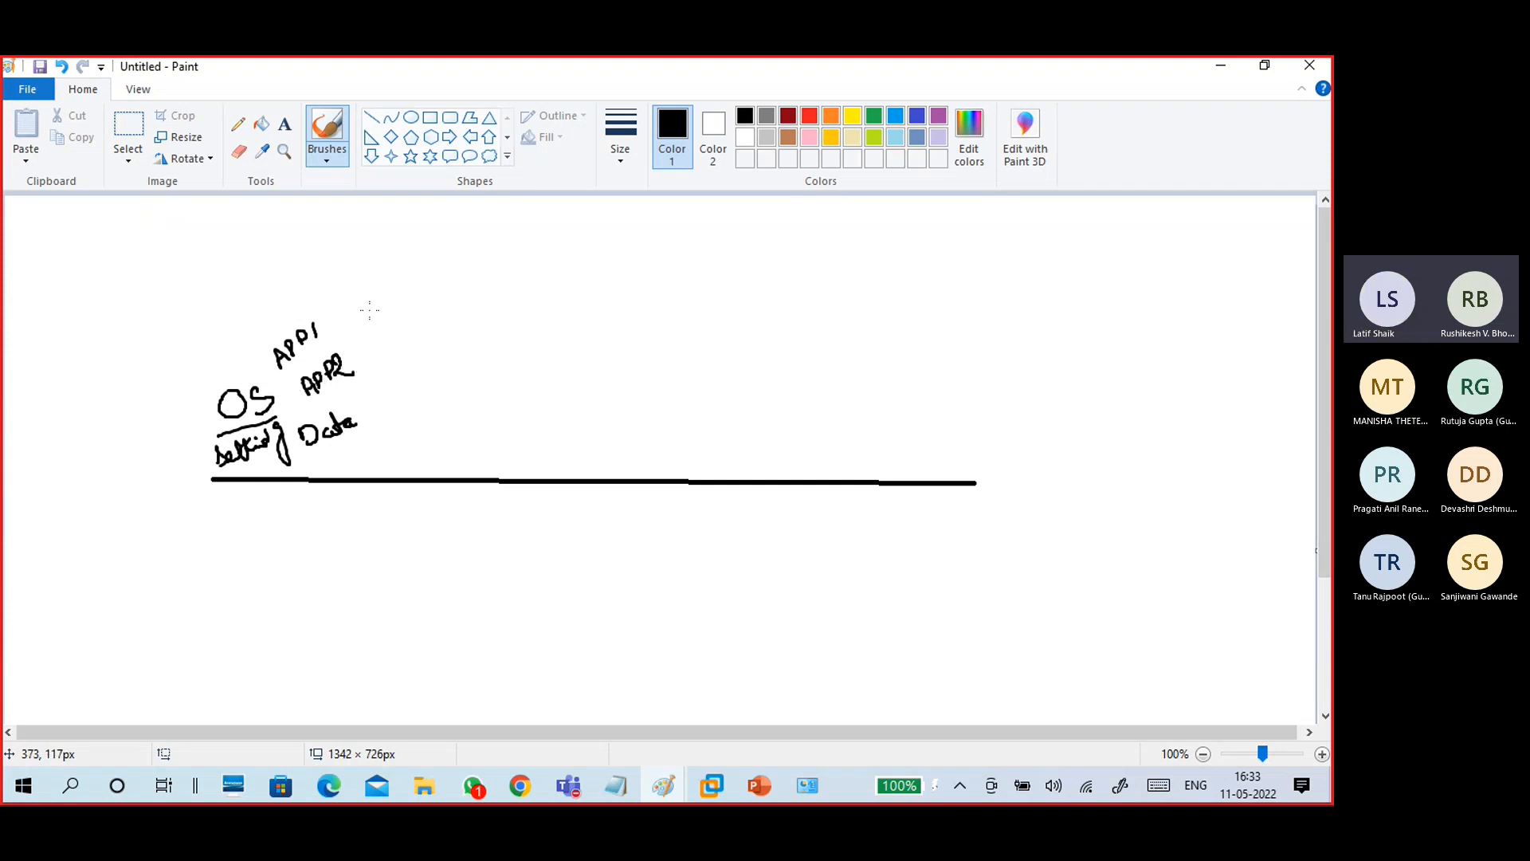
# Draw a vertical line about 188 px tall after the handwritten labels, reaching down to the horizontal line, and reselect the brush.
pyautogui.click(372, 117)
pyautogui.moveTo(382, 301); pyautogui.dragTo(381, 482)
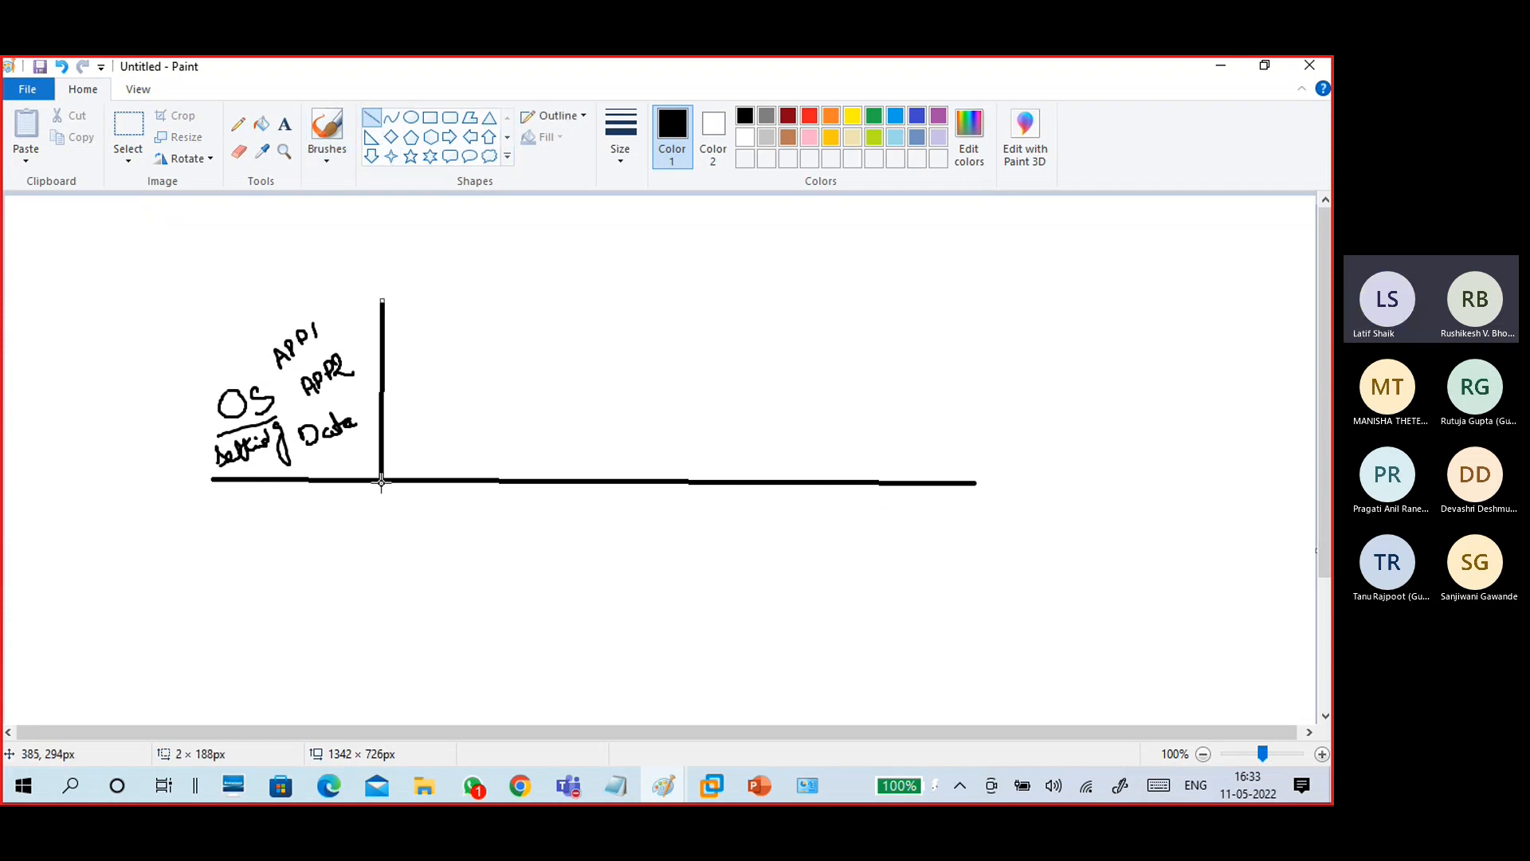
pyautogui.click(329, 161)
pyautogui.click(215, 192)
# Look at the System Restore wizard's opening page from Control Panel's Recovery tools, cancel it and return to the Paint drawing.
pyautogui.click(807, 785)
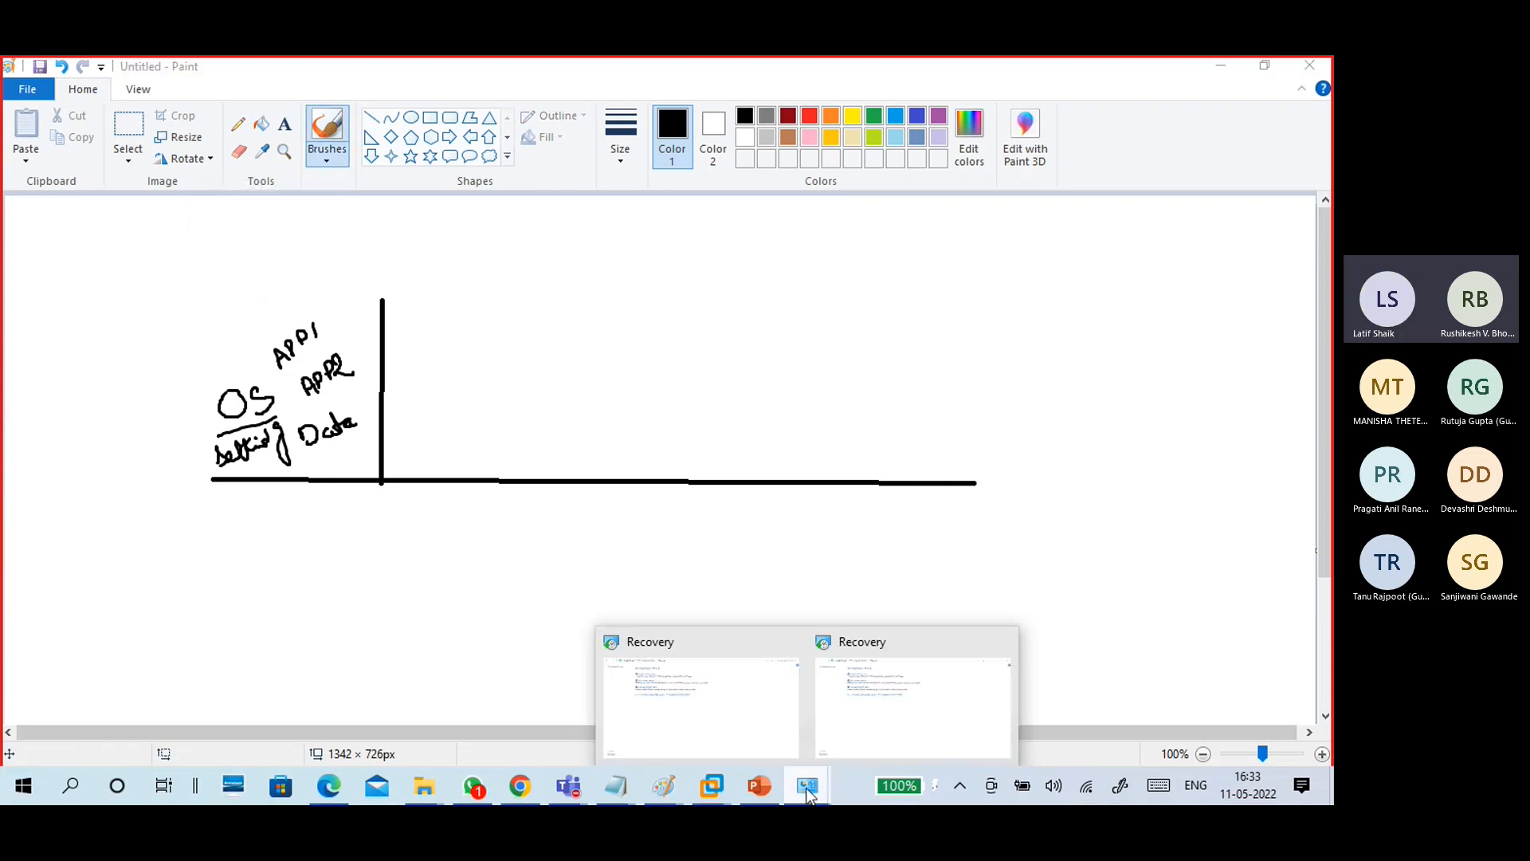
pyautogui.click(863, 723)
pyautogui.click(289, 96)
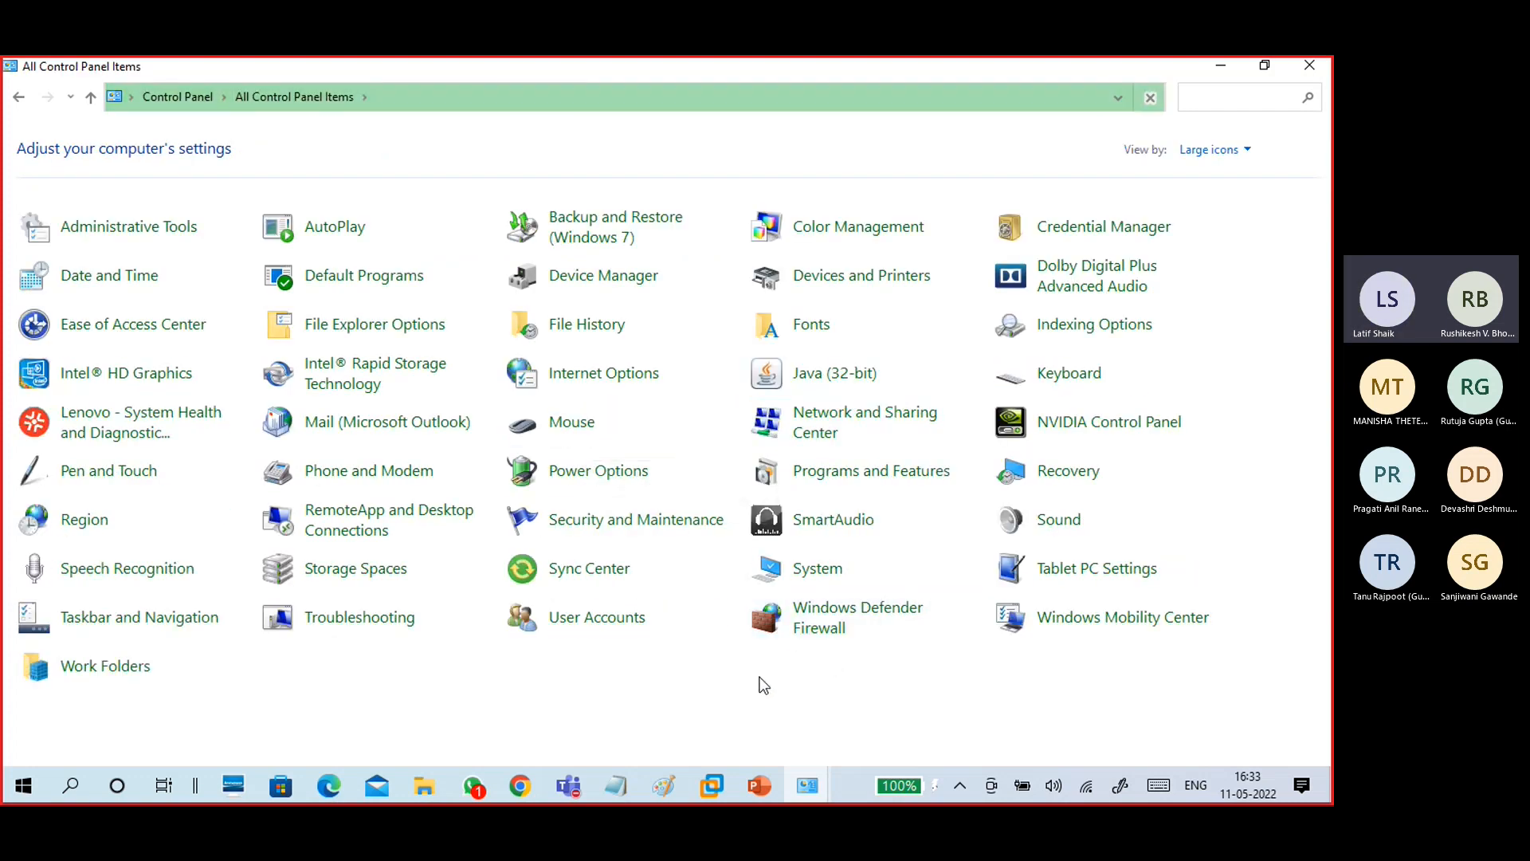
pyautogui.click(1094, 473)
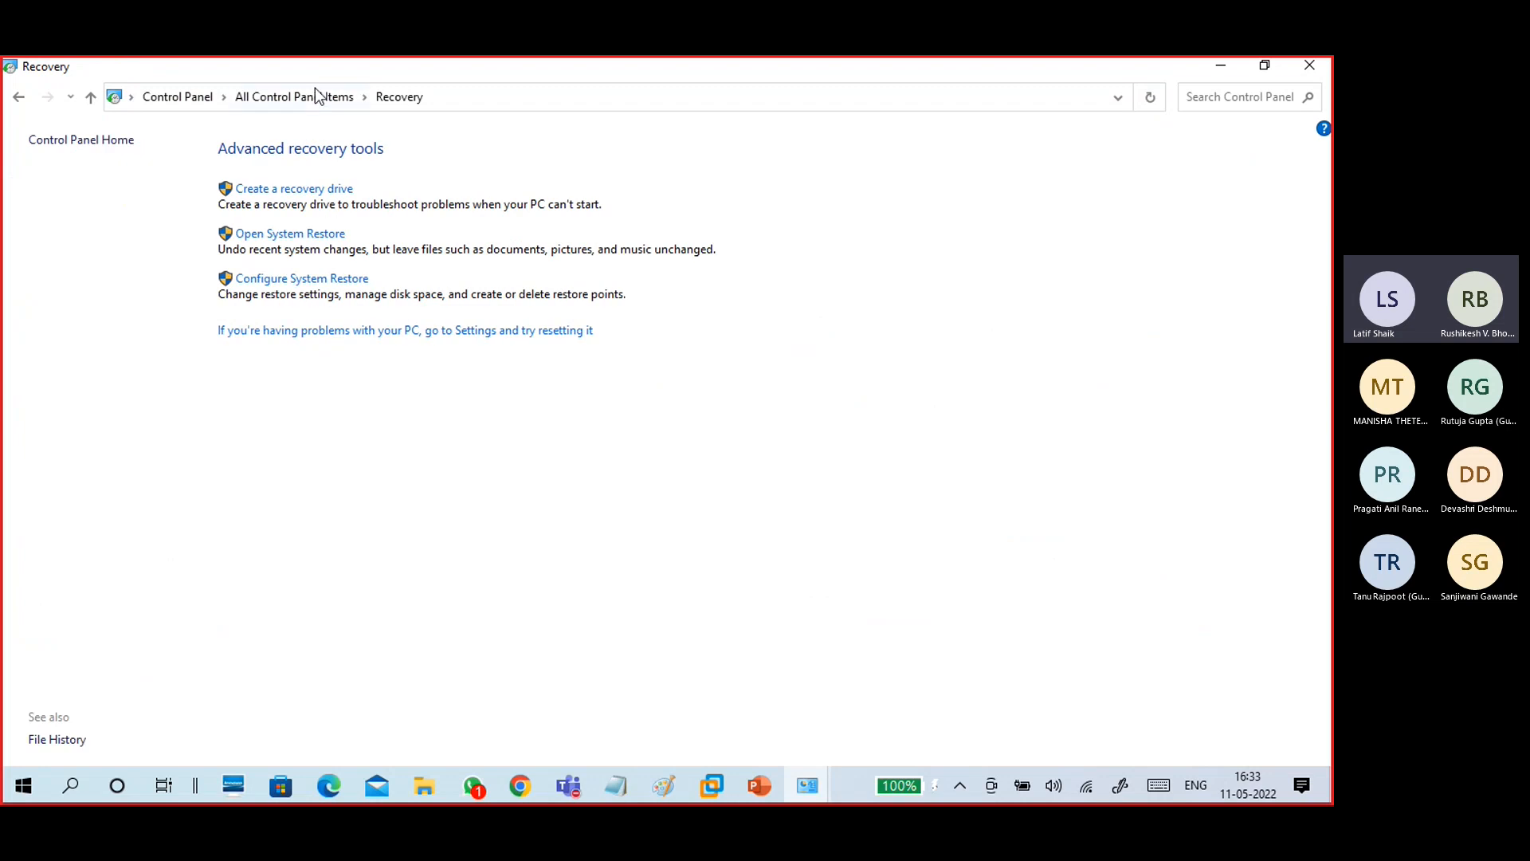
pyautogui.click(291, 236)
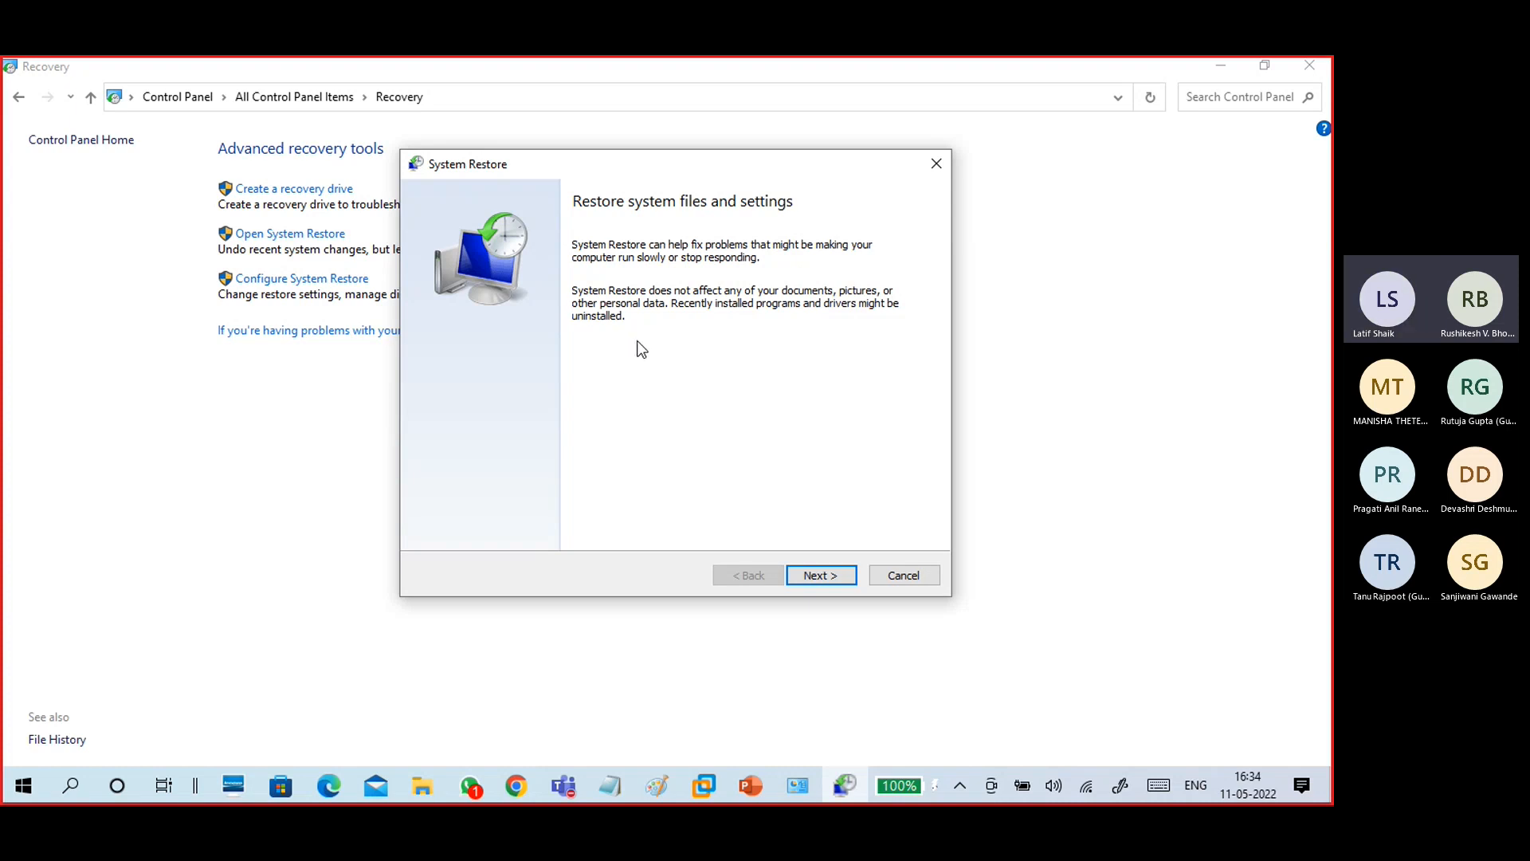
pyautogui.click(902, 575)
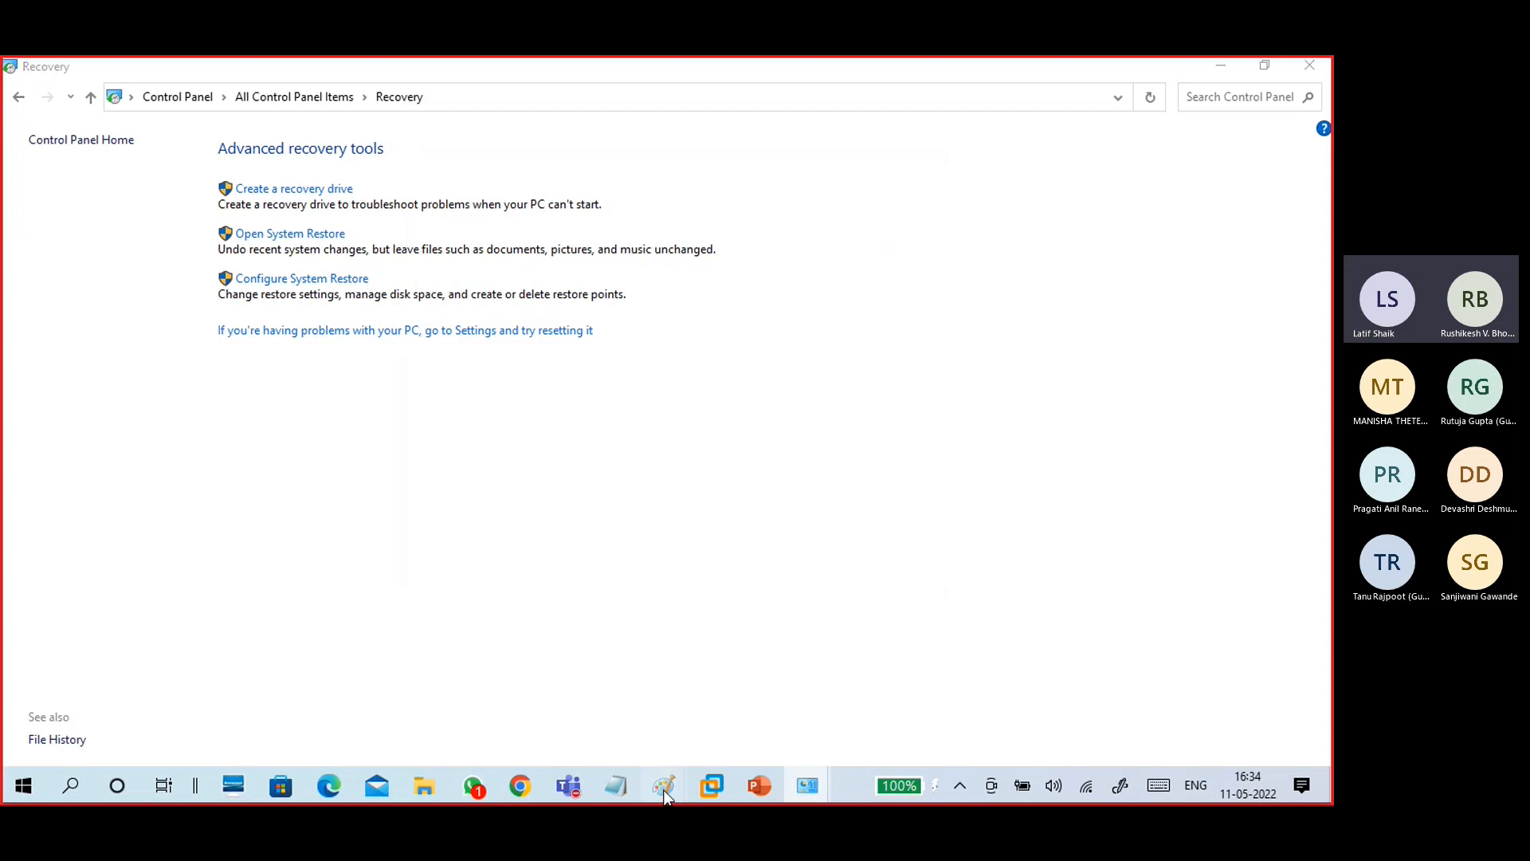
pyautogui.moveTo(664, 785)
pyautogui.click(744, 691)
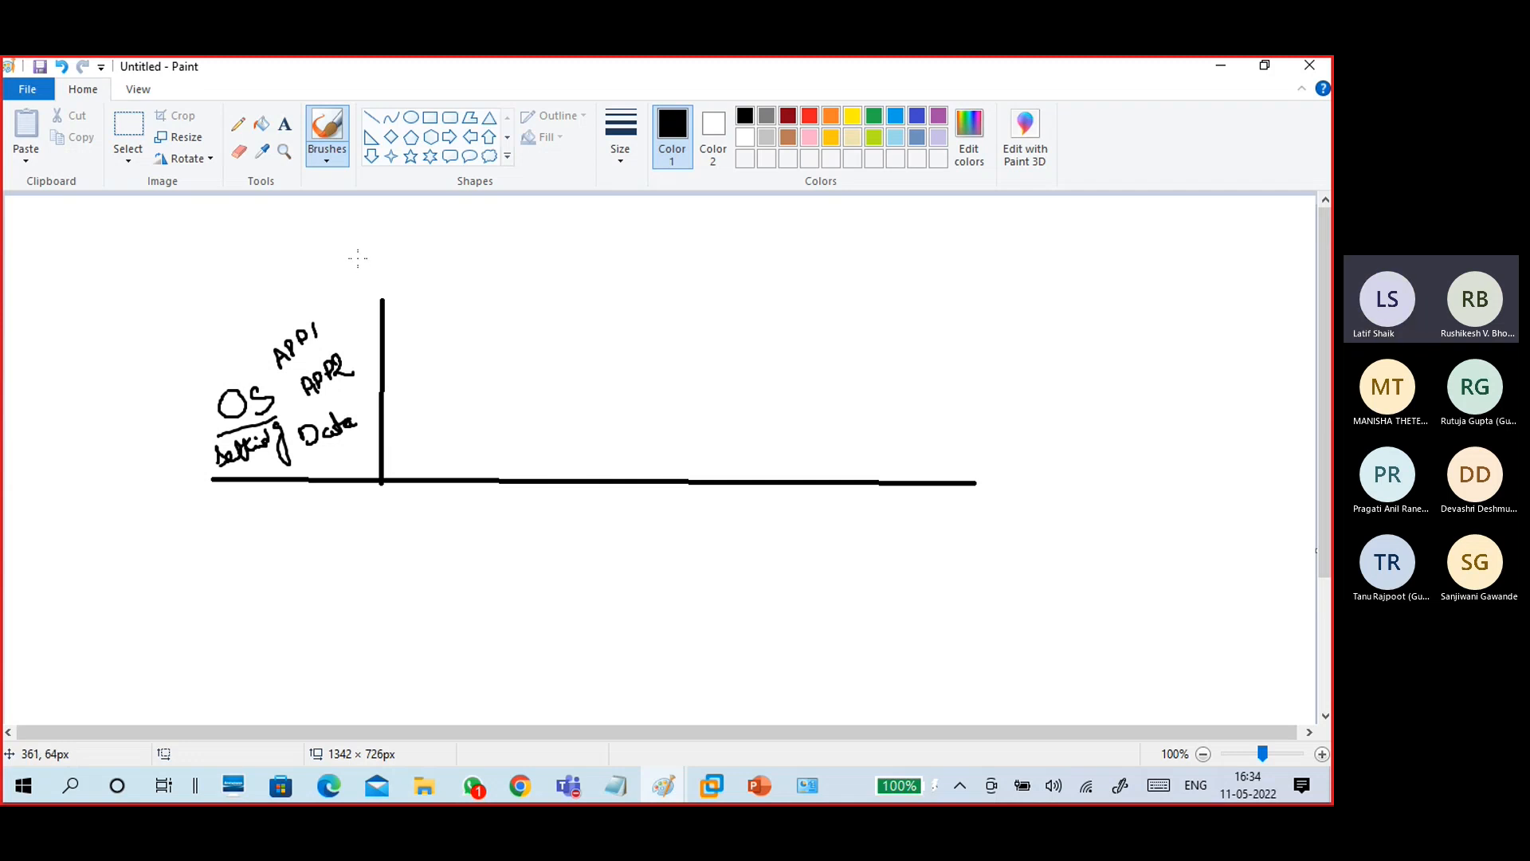
pyautogui.moveTo(358, 251); pyautogui.dragTo(366, 254)
pyautogui.hotkey('ctrl', 'z')
pyautogui.hotkey('ctrl', 'z')
pyautogui.hotkey('ctrl', 'z')
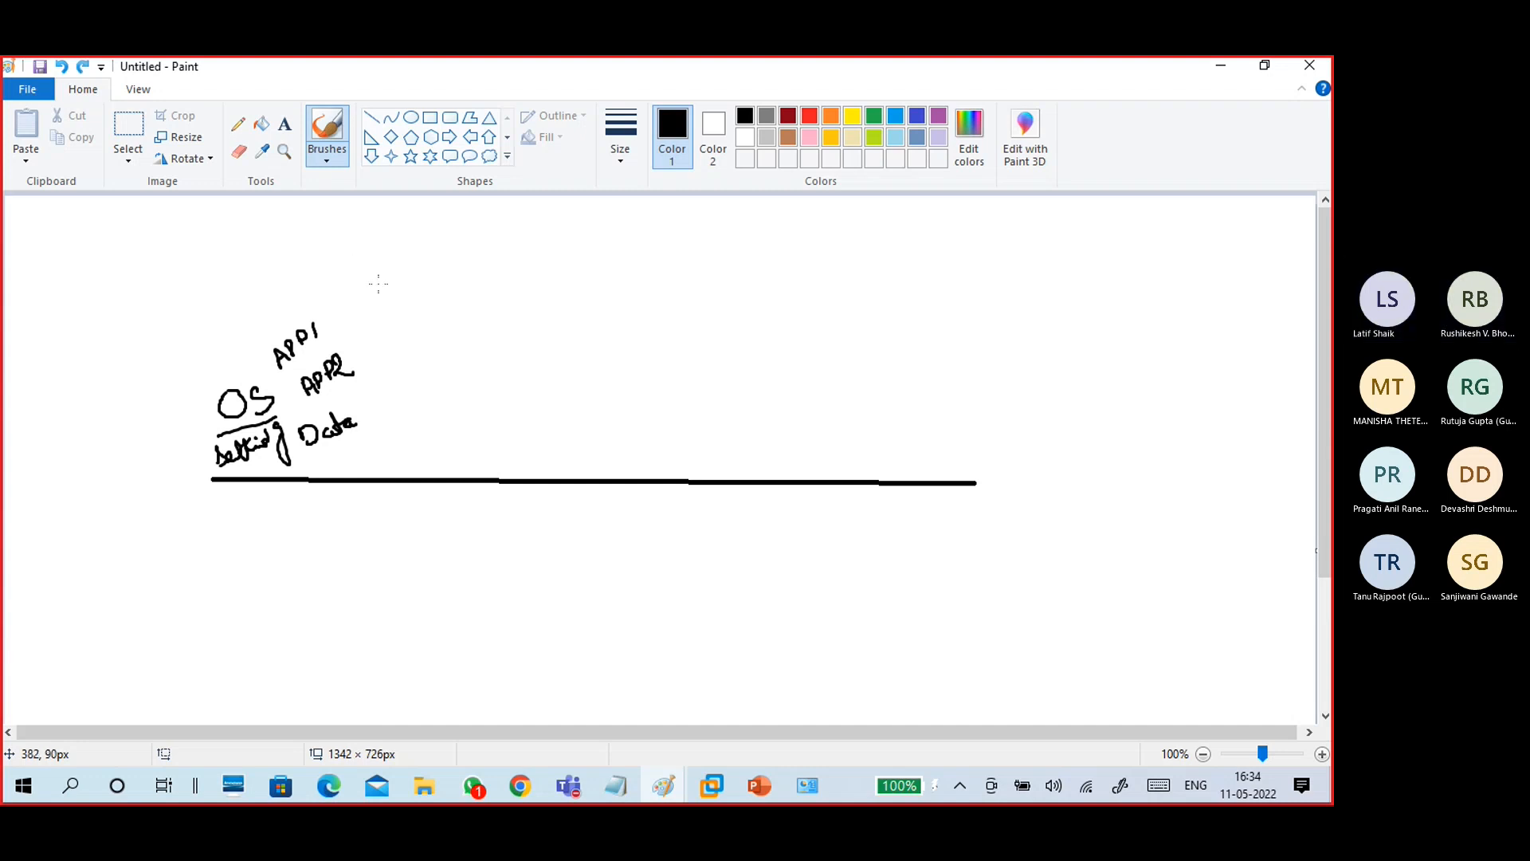
pyautogui.click(82, 66)
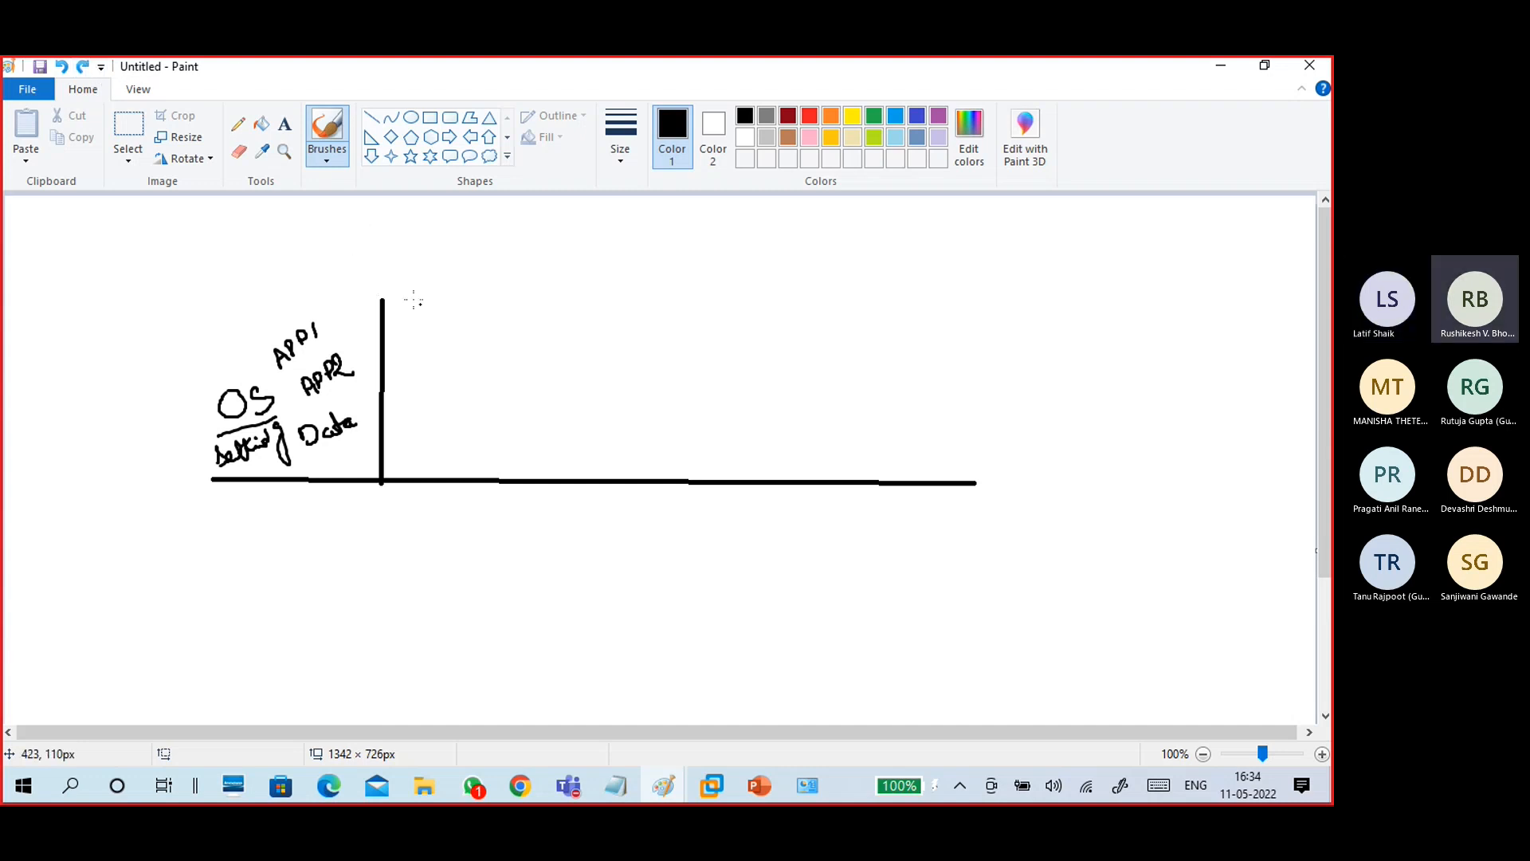
# Handwrite SRP above the top end of the vertical line.
pyautogui.moveTo(351, 260)
pyautogui.mouseDown()
pyautogui.moveTo(351, 277)
pyautogui.moveTo(360, 243)
pyautogui.moveTo(384, 239)
pyautogui.moveTo(372, 255)
pyautogui.mouseUp()
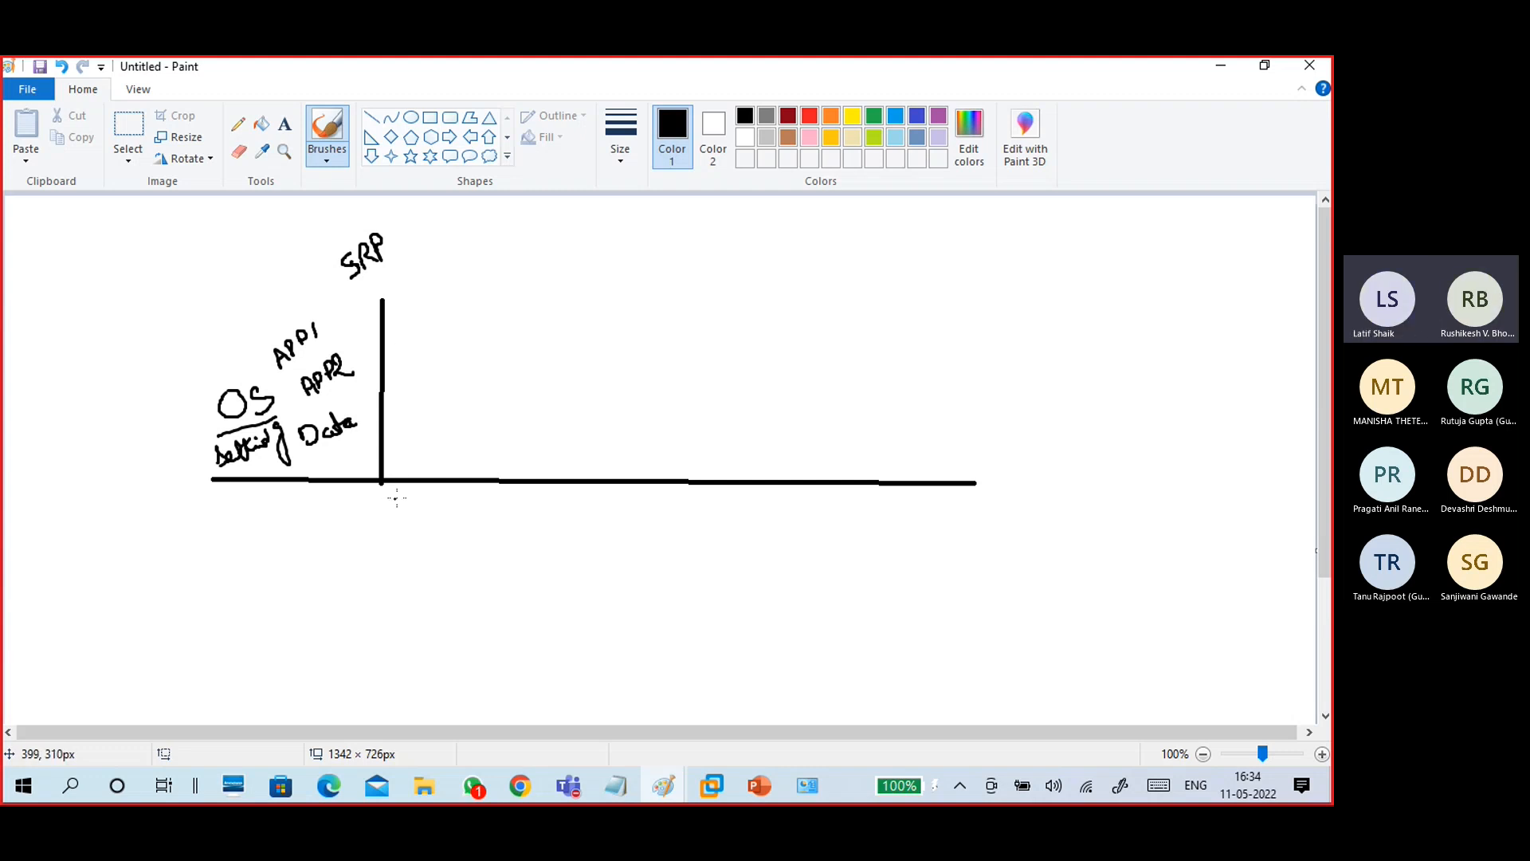
pyautogui.moveTo(393, 298)
pyautogui.mouseDown()
pyautogui.moveTo(550, 279)
pyautogui.moveTo(535, 292)
pyautogui.mouseUp()
pyautogui.hotkey('ctrl', 'z')
pyautogui.hotkey('ctrl', 'z')
pyautogui.hotkey('ctrl', 'z')
# Handwrite an underlined Manually with an arrow up to the vertical line's base, and By Application beneath it.
pyautogui.moveTo(305, 635)
pyautogui.mouseDown()
pyautogui.moveTo(307, 608)
pyautogui.moveTo(341, 627)
pyautogui.moveTo(395, 590)
pyautogui.moveTo(456, 578)
pyautogui.moveTo(453, 637)
pyautogui.mouseUp()
pyautogui.moveTo(359, 570); pyautogui.dragTo(368, 500)
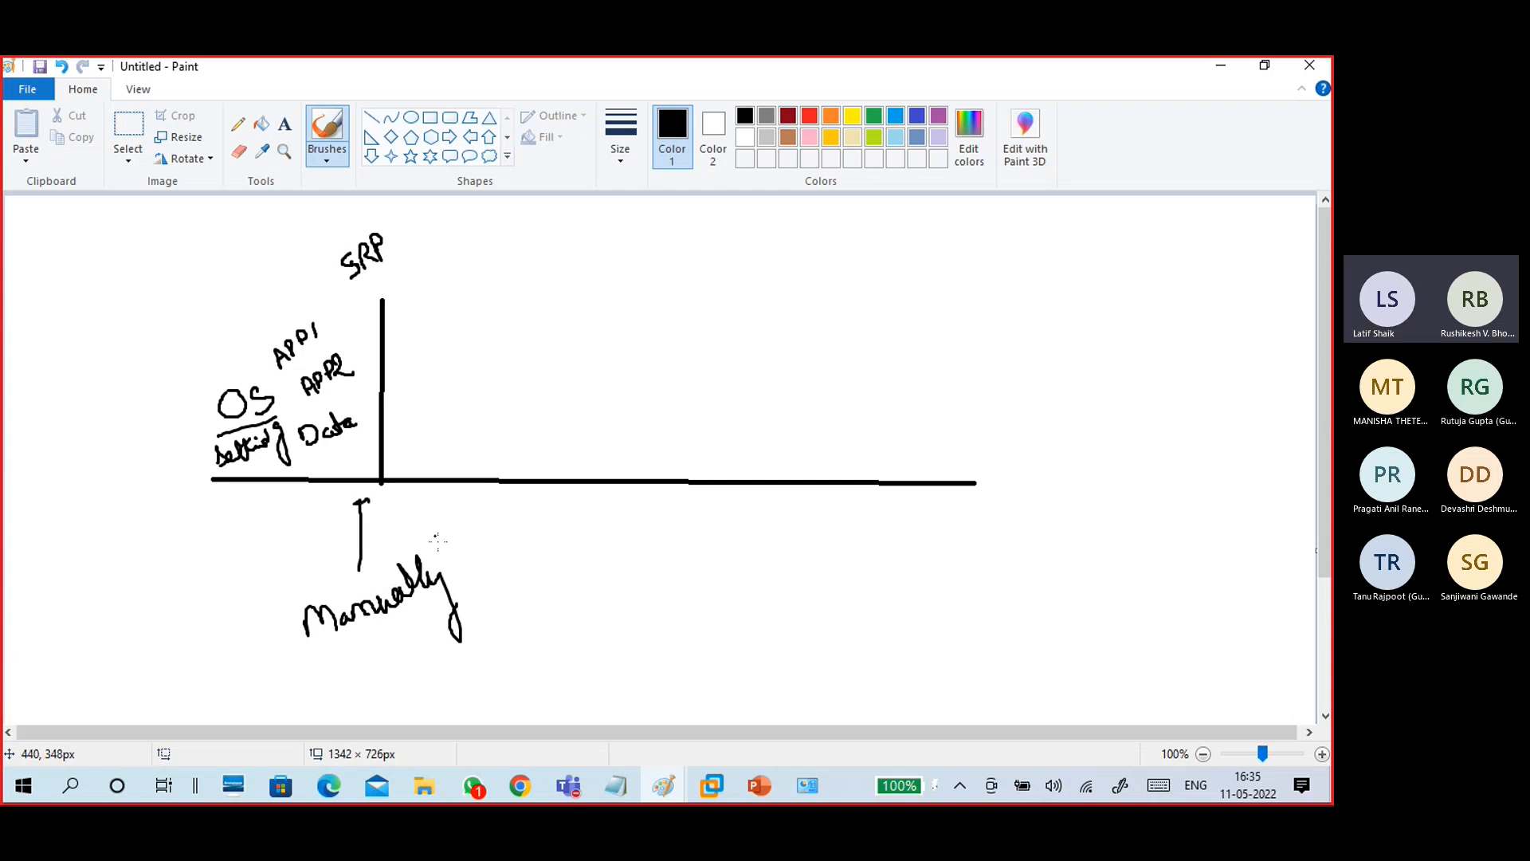
pyautogui.moveTo(327, 647); pyautogui.dragTo(481, 608)
pyautogui.moveTo(303, 669)
pyautogui.mouseDown()
pyautogui.moveTo(307, 694)
pyautogui.moveTo(397, 691)
pyautogui.moveTo(408, 661)
pyautogui.moveTo(438, 684)
pyautogui.moveTo(474, 649)
pyautogui.moveTo(488, 662)
pyautogui.moveTo(576, 622)
pyautogui.moveTo(550, 612)
pyautogui.mouseUp()
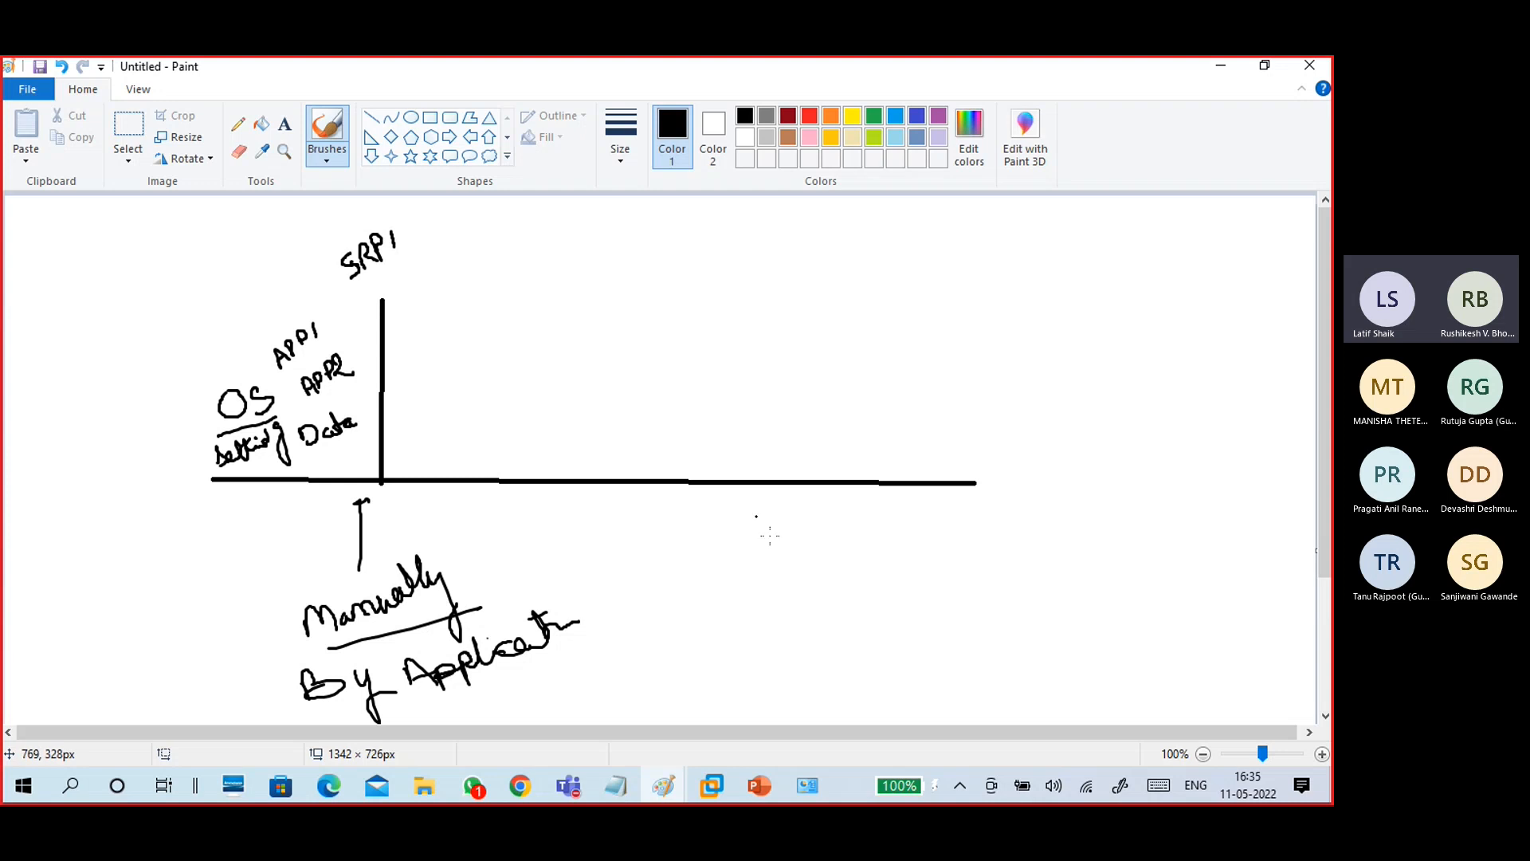
# Underline SRP1 and date it 10-5, and handwrite an underlined APP3 just past the vertical line.
pyautogui.moveTo(338, 293)
pyautogui.mouseDown()
pyautogui.moveTo(406, 235)
pyautogui.moveTo(379, 288)
pyautogui.mouseUp()
pyautogui.moveTo(385, 270)
pyautogui.mouseDown()
pyautogui.moveTo(427, 253)
pyautogui.moveTo(414, 265)
pyautogui.moveTo(430, 229)
pyautogui.mouseUp()
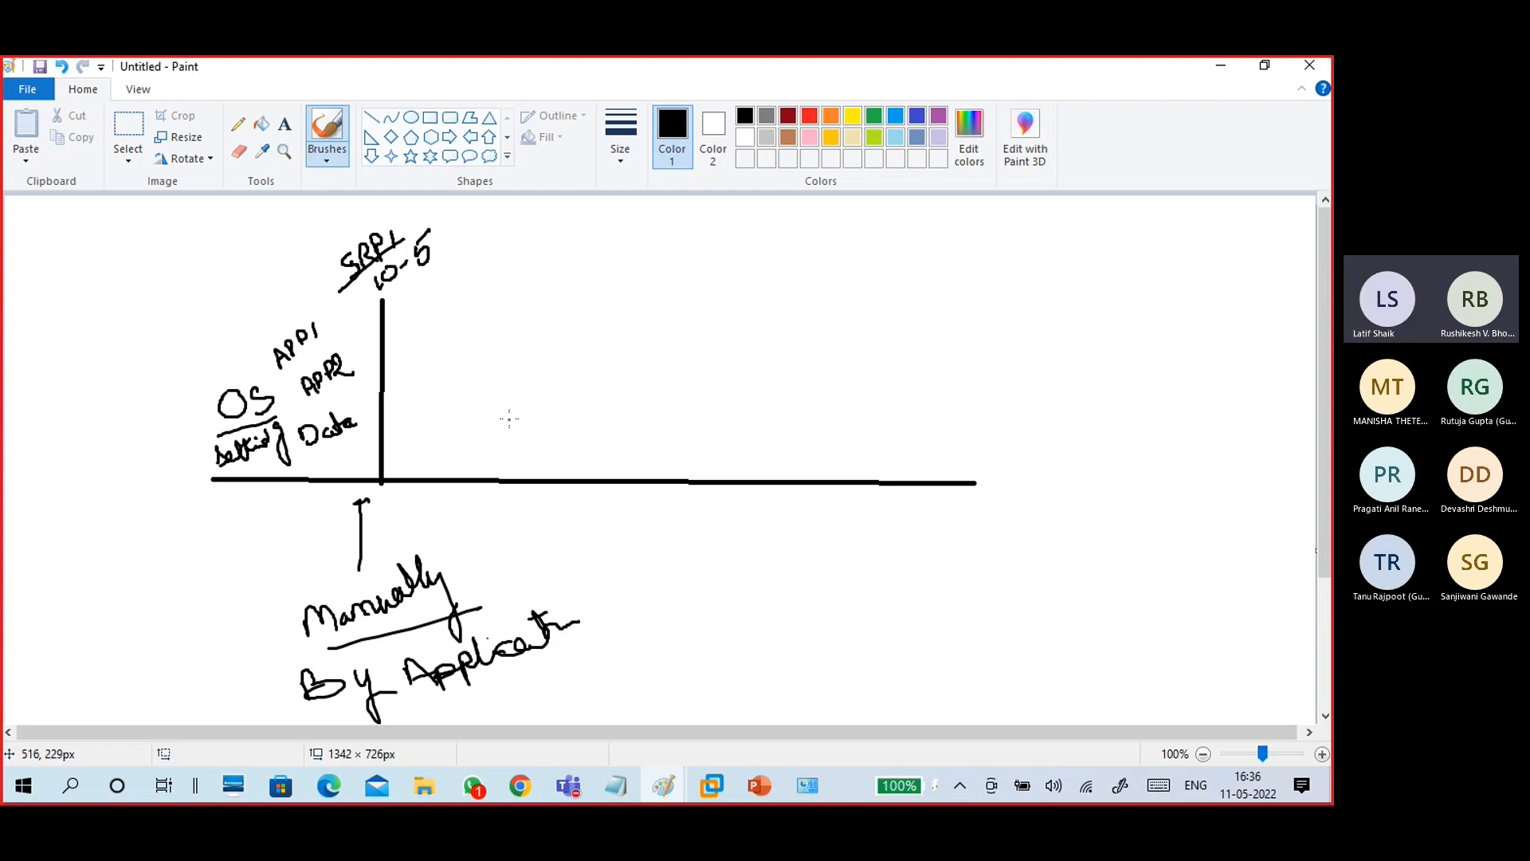
pyautogui.moveTo(420, 349)
pyautogui.mouseDown()
pyautogui.moveTo(411, 379)
pyautogui.moveTo(432, 357)
pyautogui.moveTo(424, 375)
pyautogui.mouseUp()
pyautogui.moveTo(427, 347)
pyautogui.mouseDown()
pyautogui.moveTo(447, 360)
pyautogui.moveTo(465, 319)
pyautogui.moveTo(476, 359)
pyautogui.mouseUp()
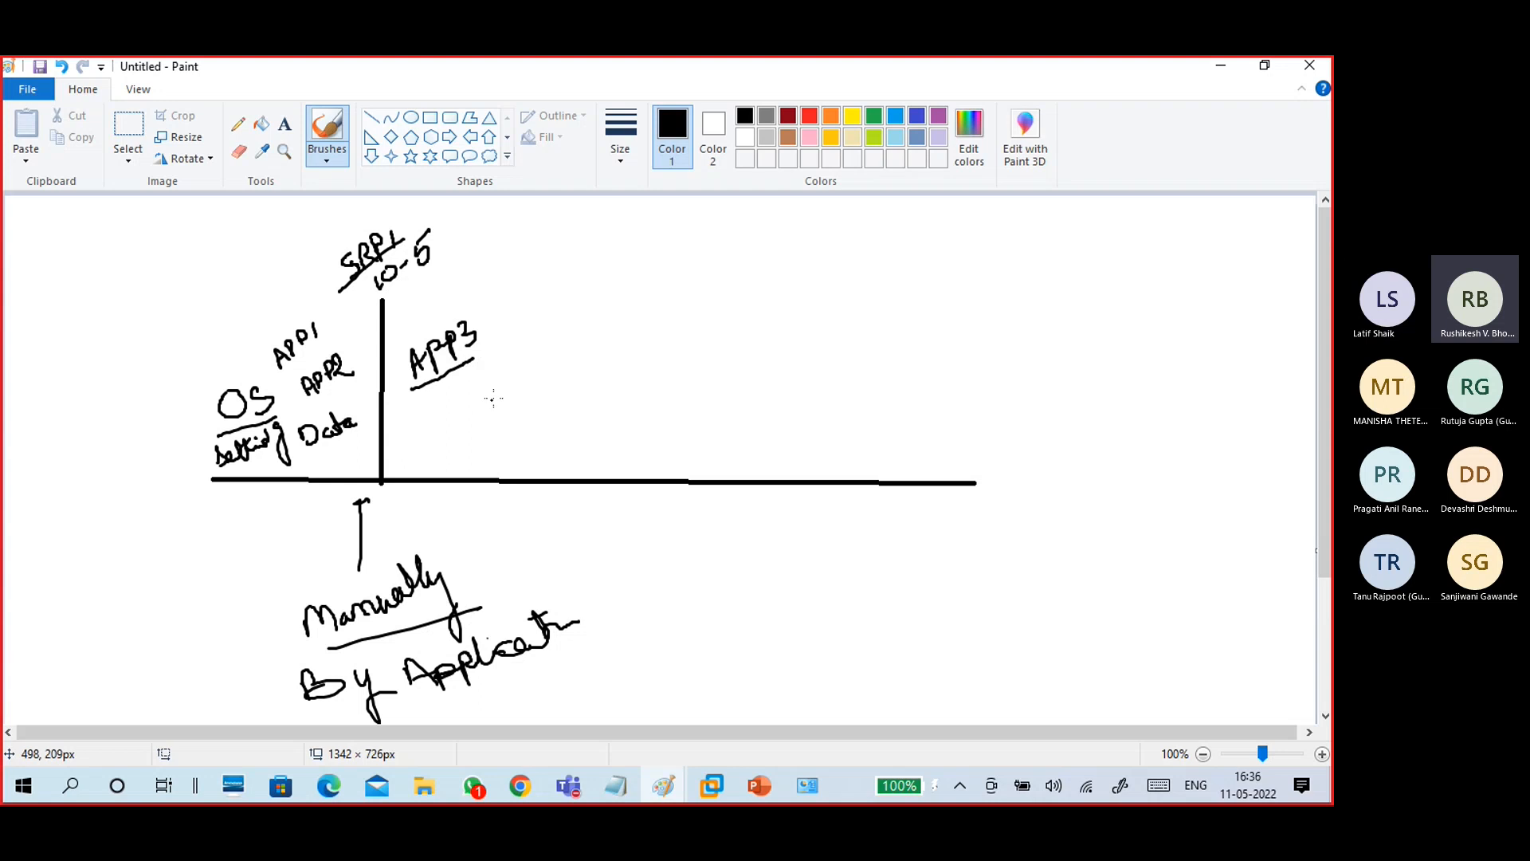
pyautogui.click(372, 117)
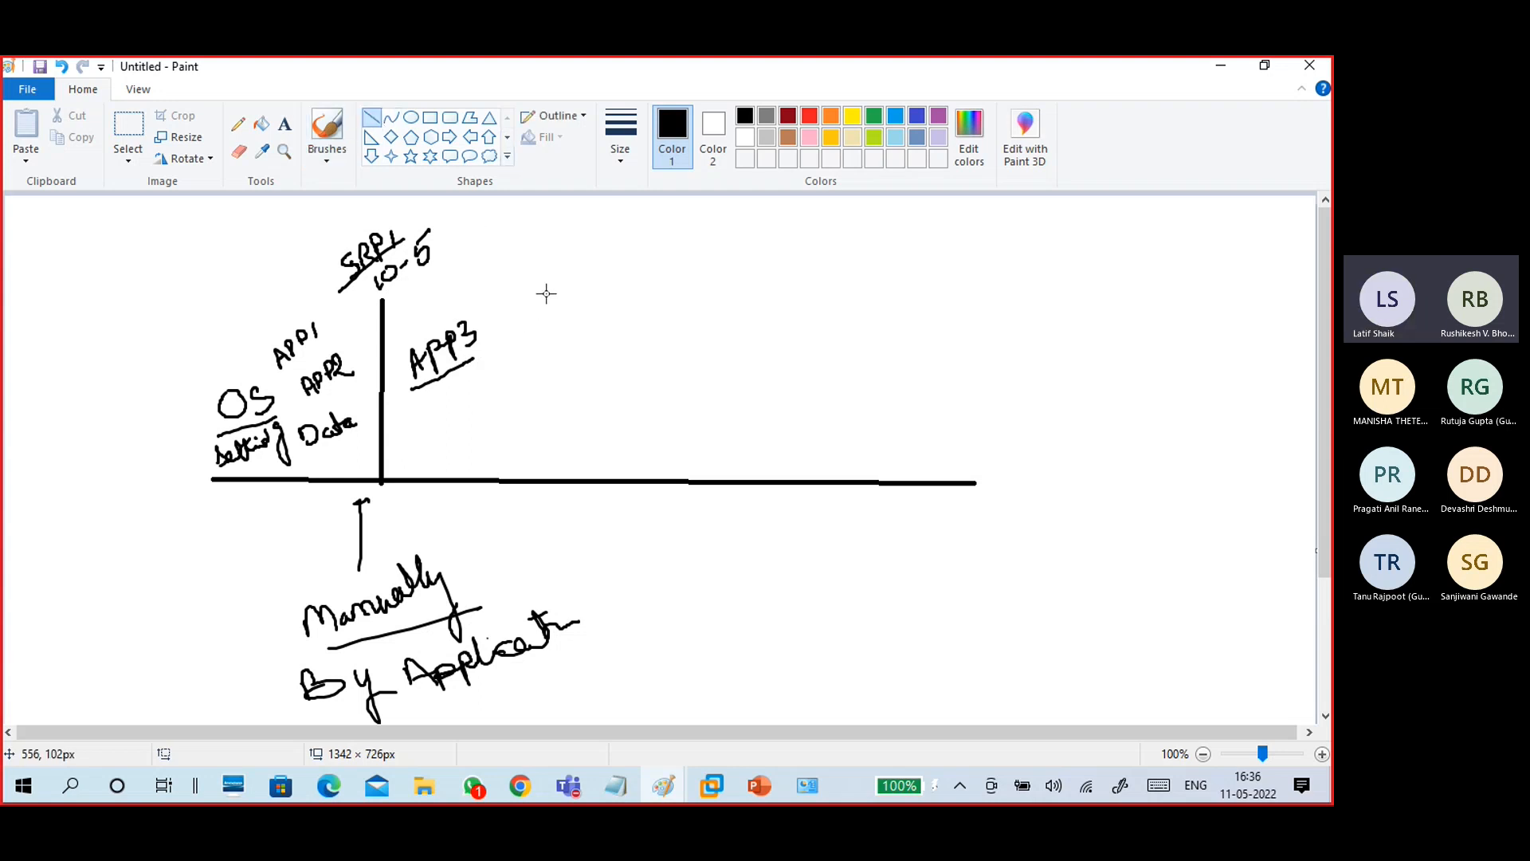
pyautogui.moveTo(525, 289); pyautogui.dragTo(527, 481)
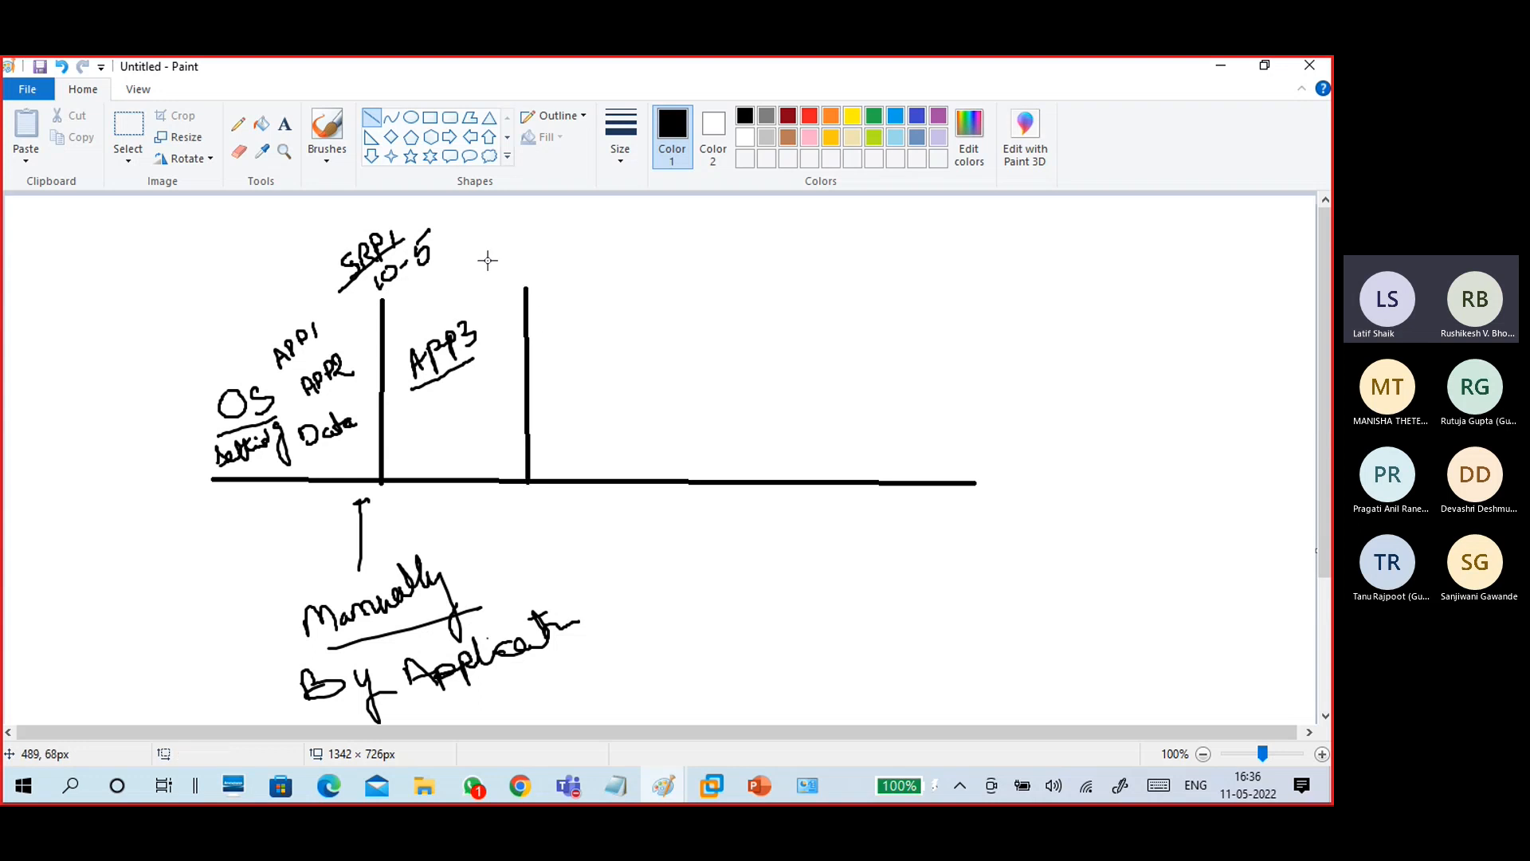
pyautogui.hotkey('ctrl', 'z')
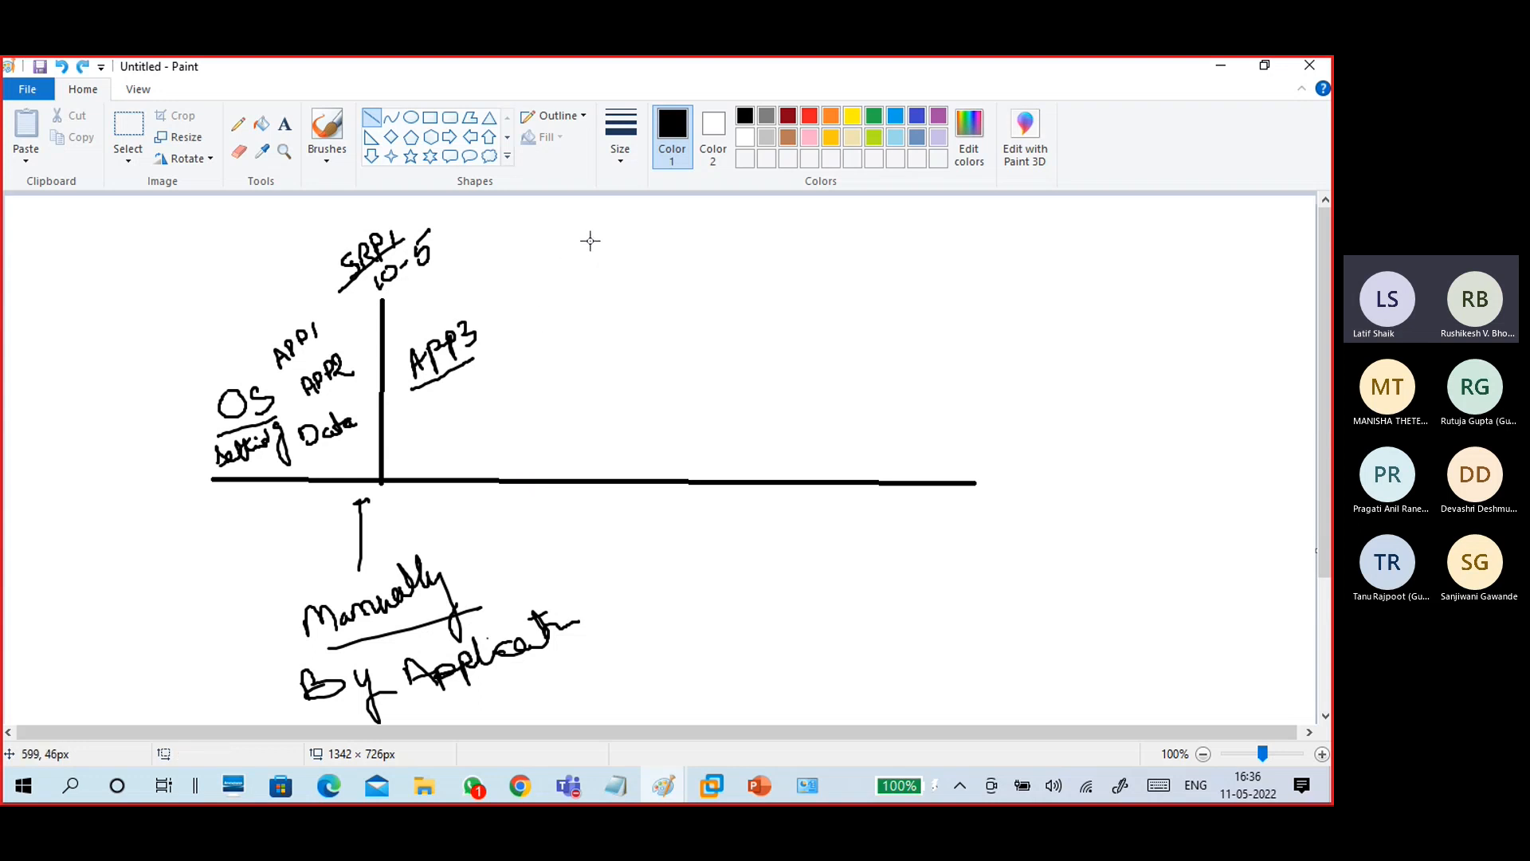
# Handwrite an underlined BSOD with the brush near the upper middle of the canvas.
pyautogui.click(327, 152)
pyautogui.click(211, 189)
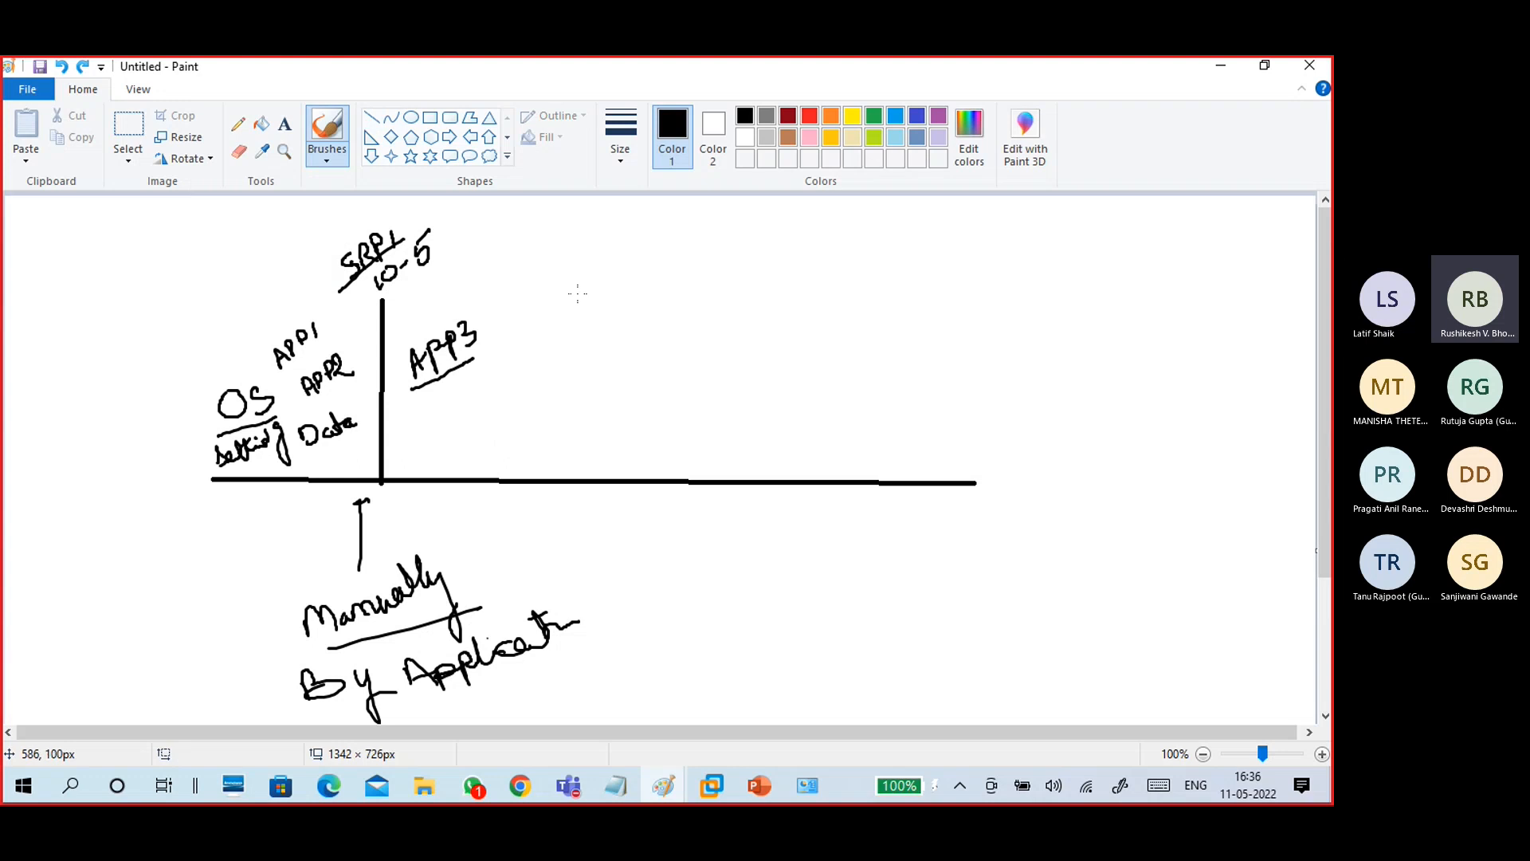
pyautogui.moveTo(613, 222)
pyautogui.mouseDown()
pyautogui.moveTo(621, 241)
pyautogui.moveTo(650, 224)
pyautogui.moveTo(636, 237)
pyautogui.moveTo(668, 235)
pyautogui.moveTo(660, 217)
pyautogui.moveTo(679, 229)
pyautogui.moveTo(674, 210)
pyautogui.moveTo(725, 227)
pyautogui.mouseUp()
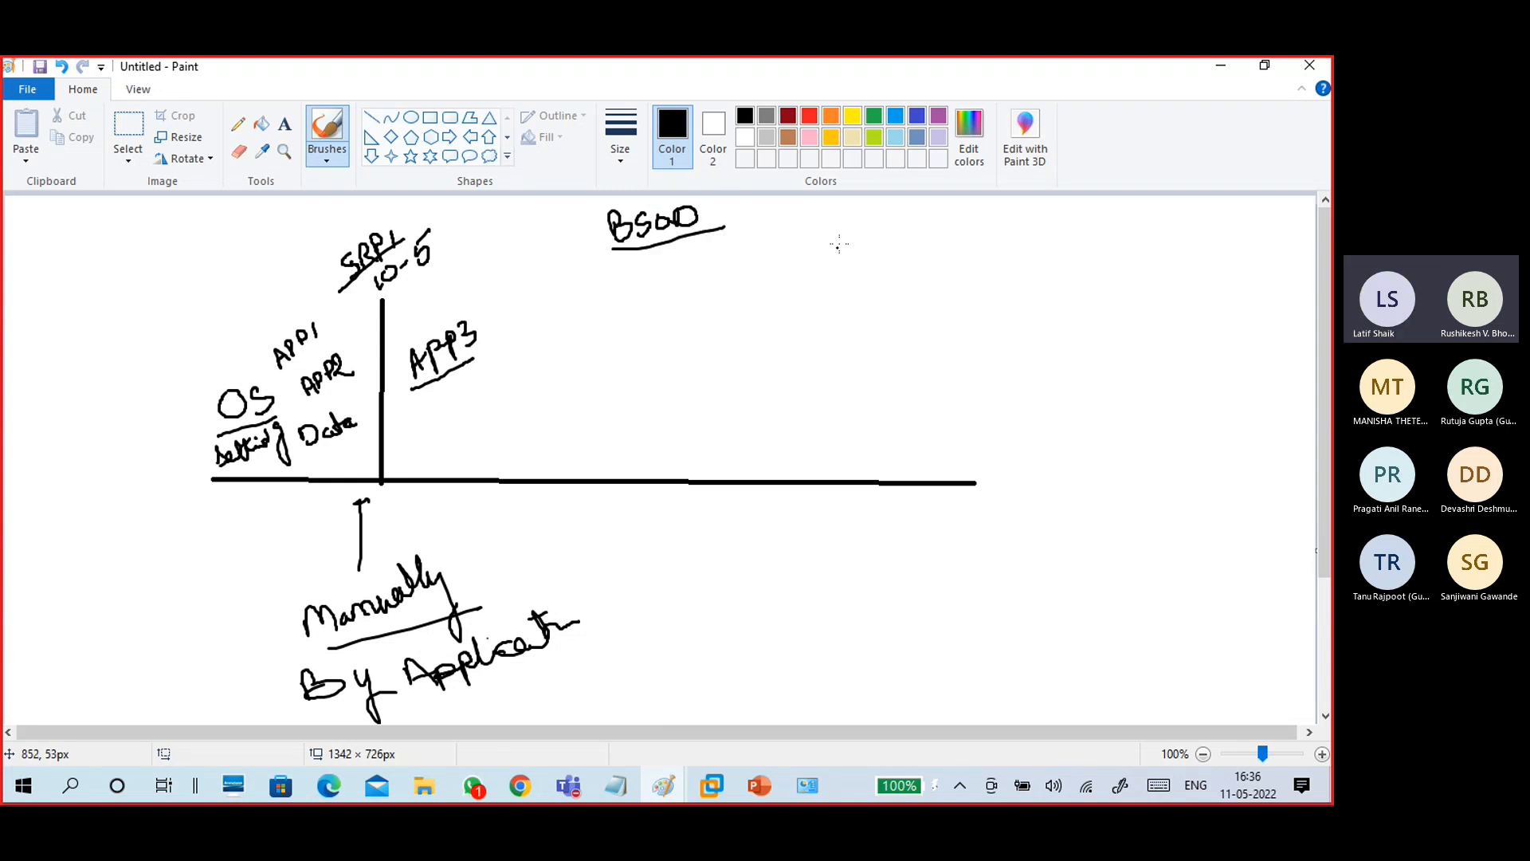
pyautogui.moveTo(860, 225); pyautogui.dragTo(877, 223)
pyautogui.moveTo(862, 228)
pyautogui.mouseDown()
pyautogui.moveTo(875, 241)
pyautogui.moveTo(874, 213)
pyautogui.moveTo(894, 246)
pyautogui.mouseUp()
pyautogui.hotkey('ctrl', 'z')
pyautogui.hotkey('ctrl', 'z')
pyautogui.hotkey('ctrl', 'z')
# Handwrite 11 with an arrow to an underlined 12 Pro beyond BSOD, and draw a ticked checkbox below it.
pyautogui.moveTo(921, 220)
pyautogui.mouseDown()
pyautogui.moveTo(917, 238)
pyautogui.moveTo(993, 226)
pyautogui.mouseUp()
pyautogui.moveTo(982, 216)
pyautogui.mouseDown()
pyautogui.moveTo(985, 234)
pyautogui.moveTo(1072, 211)
pyautogui.moveTo(1091, 226)
pyautogui.moveTo(1044, 236)
pyautogui.moveTo(1063, 233)
pyautogui.mouseUp()
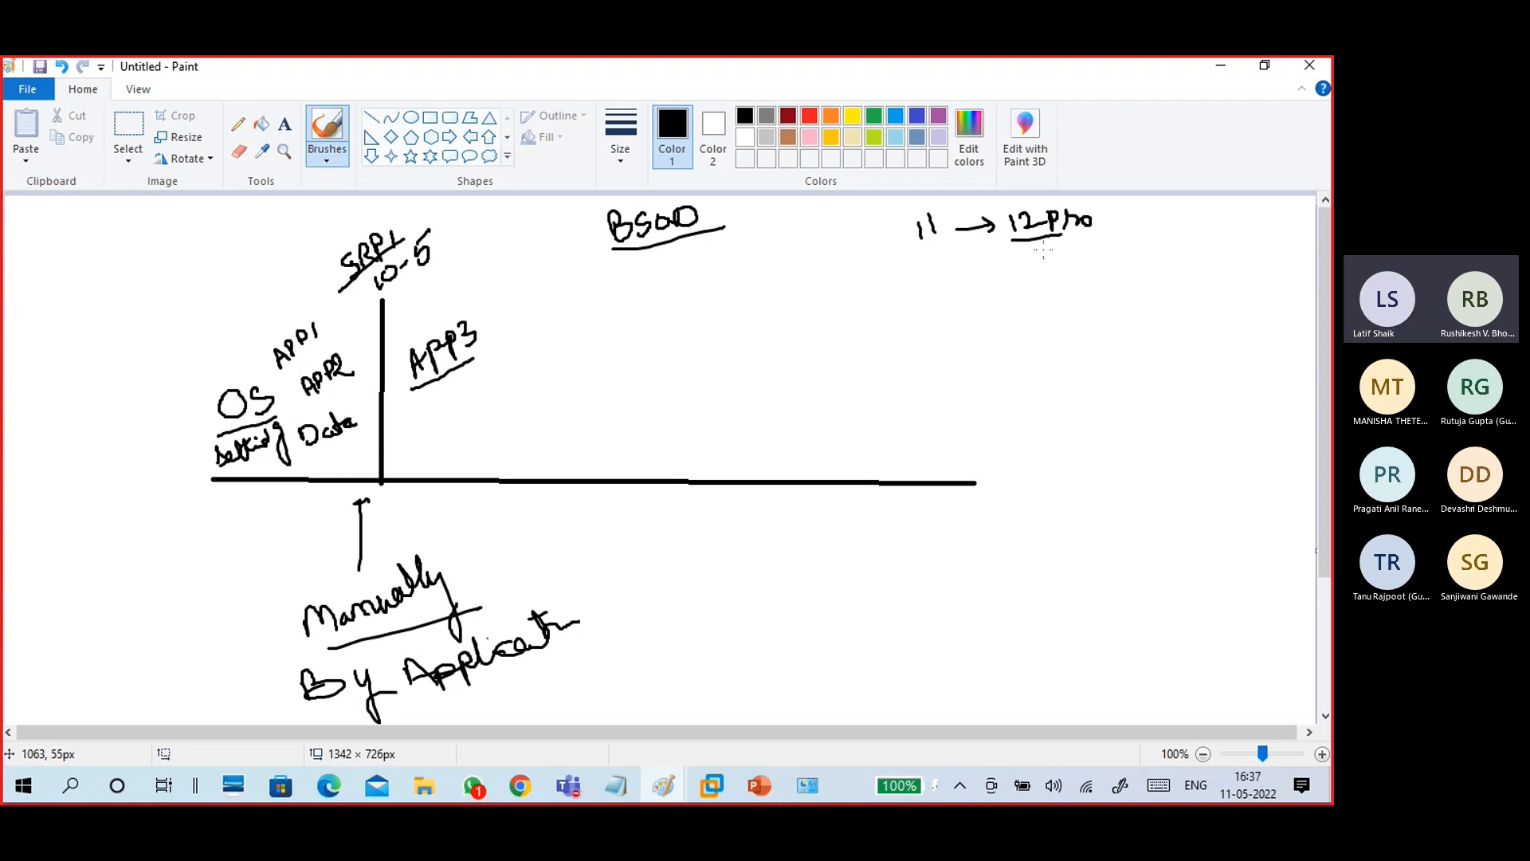
pyautogui.moveTo(1037, 290)
pyautogui.mouseDown()
pyautogui.moveTo(1058, 273)
pyautogui.moveTo(1036, 307)
pyautogui.moveTo(1057, 288)
pyautogui.moveTo(1033, 287)
pyautogui.mouseUp()
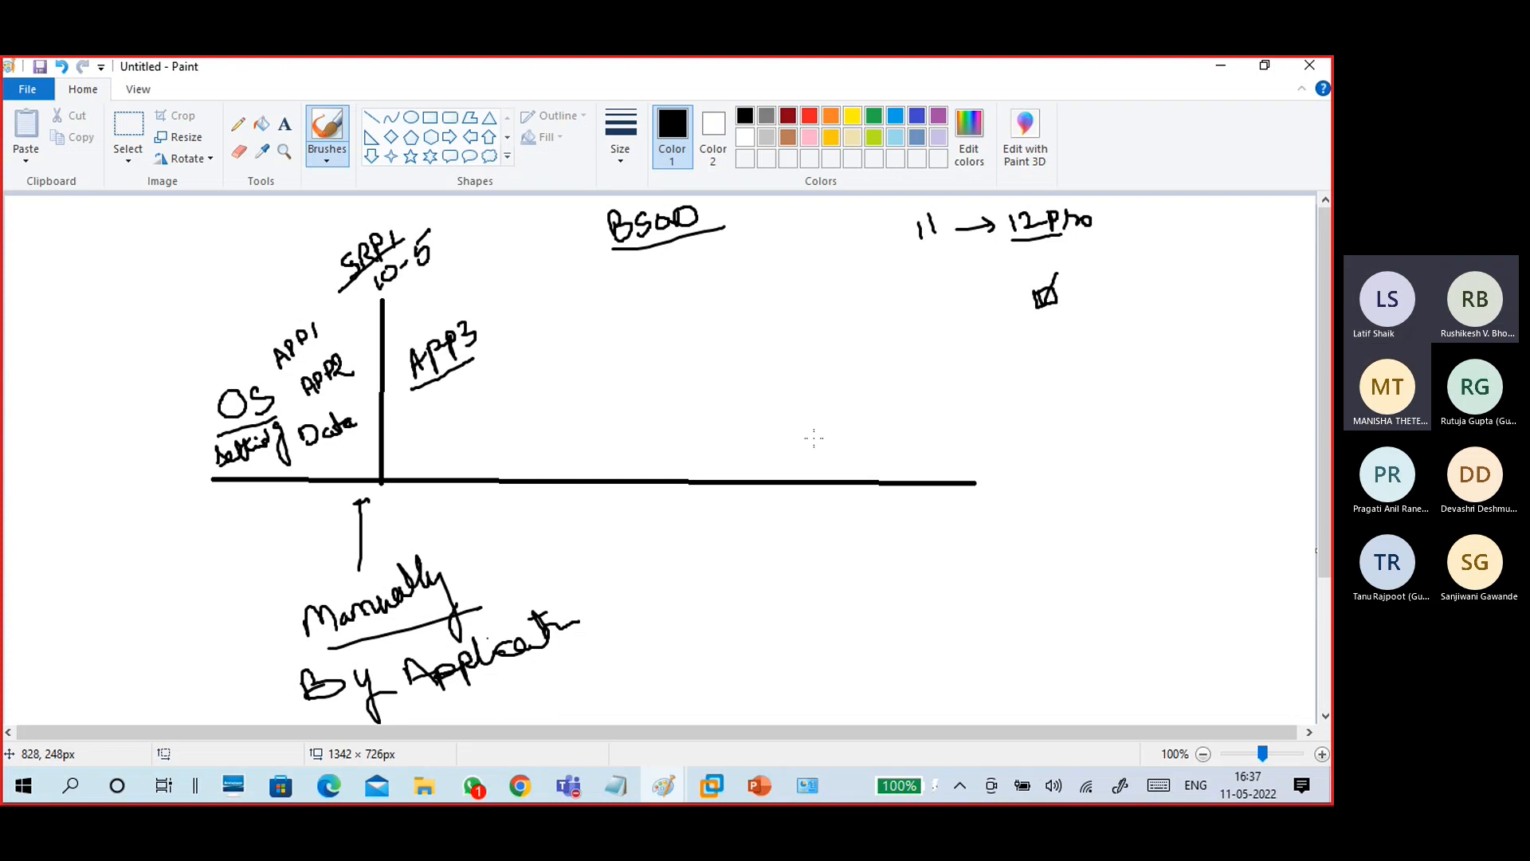
# Draw a curved arrow under the timeline back to the vertical line's base and strike through APP3 in red.
pyautogui.moveTo(587, 502)
pyautogui.mouseDown()
pyautogui.moveTo(541, 524)
pyautogui.moveTo(432, 522)
pyautogui.moveTo(384, 482)
pyautogui.moveTo(406, 496)
pyautogui.mouseUp()
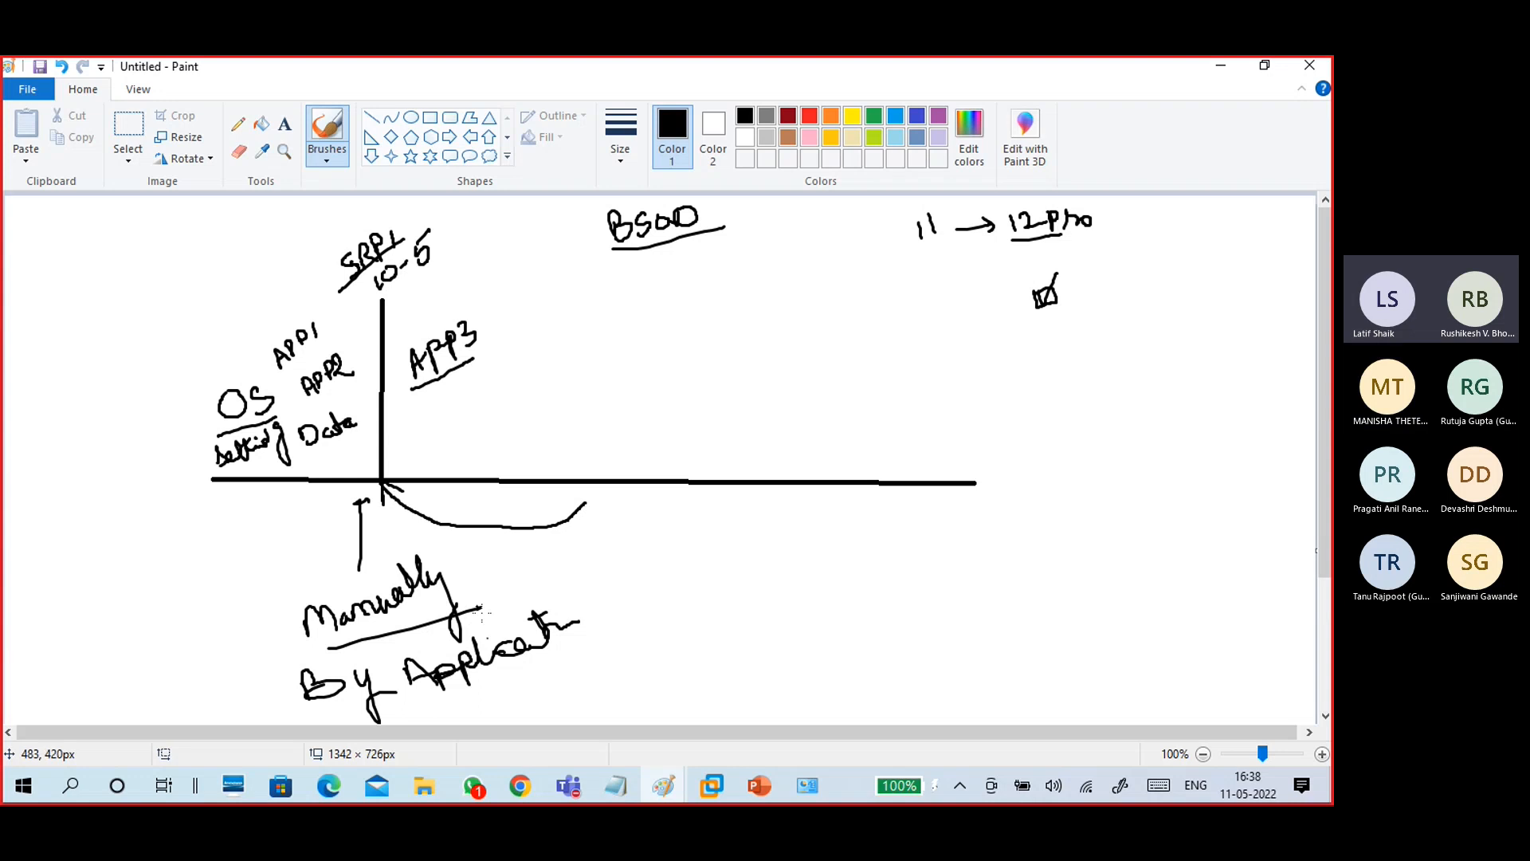
pyautogui.click(813, 118)
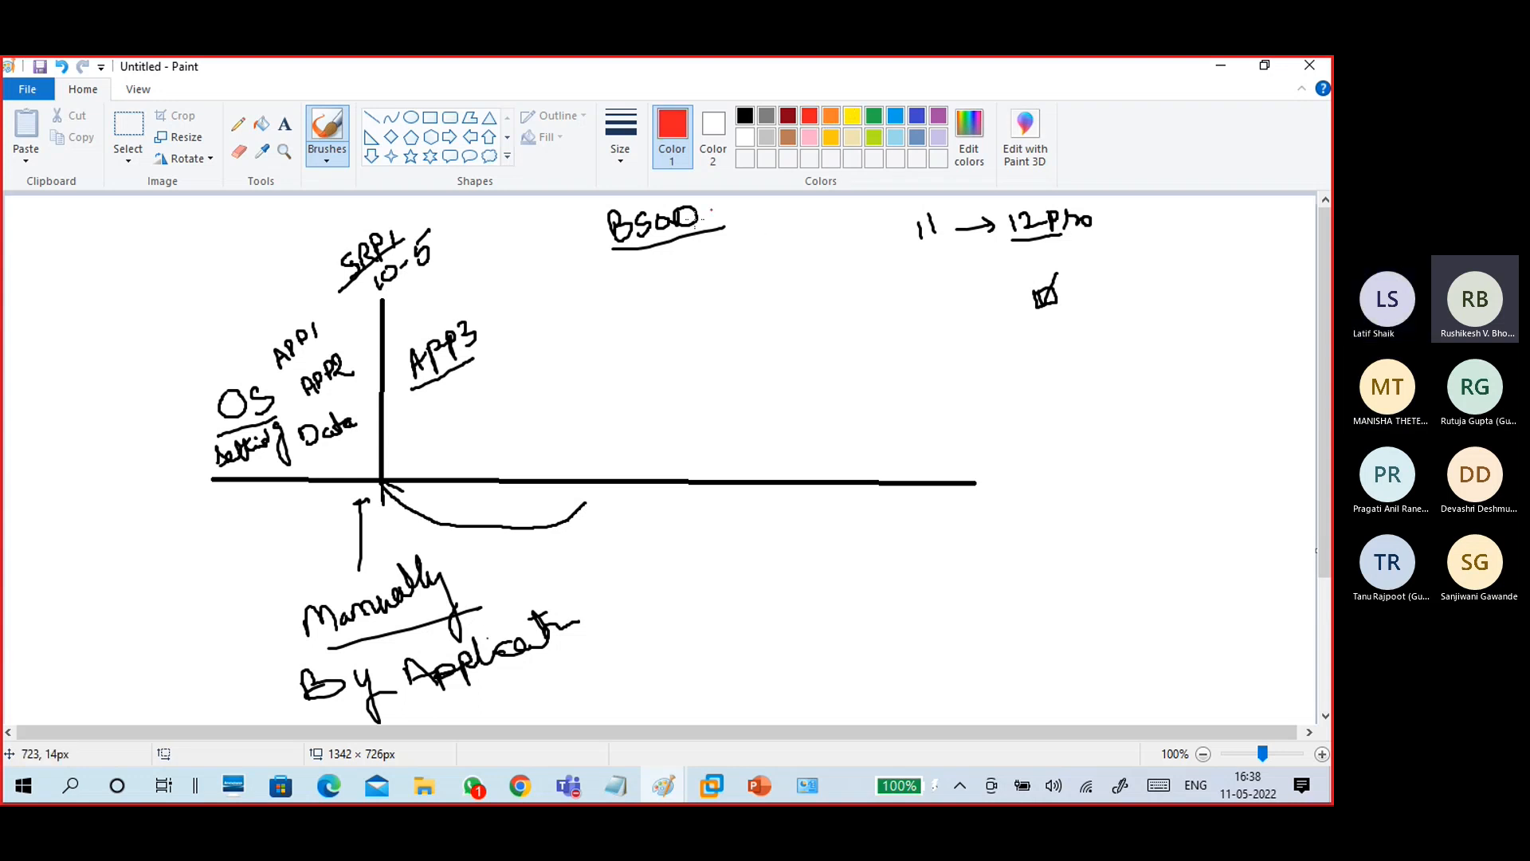
pyautogui.moveTo(404, 377); pyautogui.dragTo(497, 327)
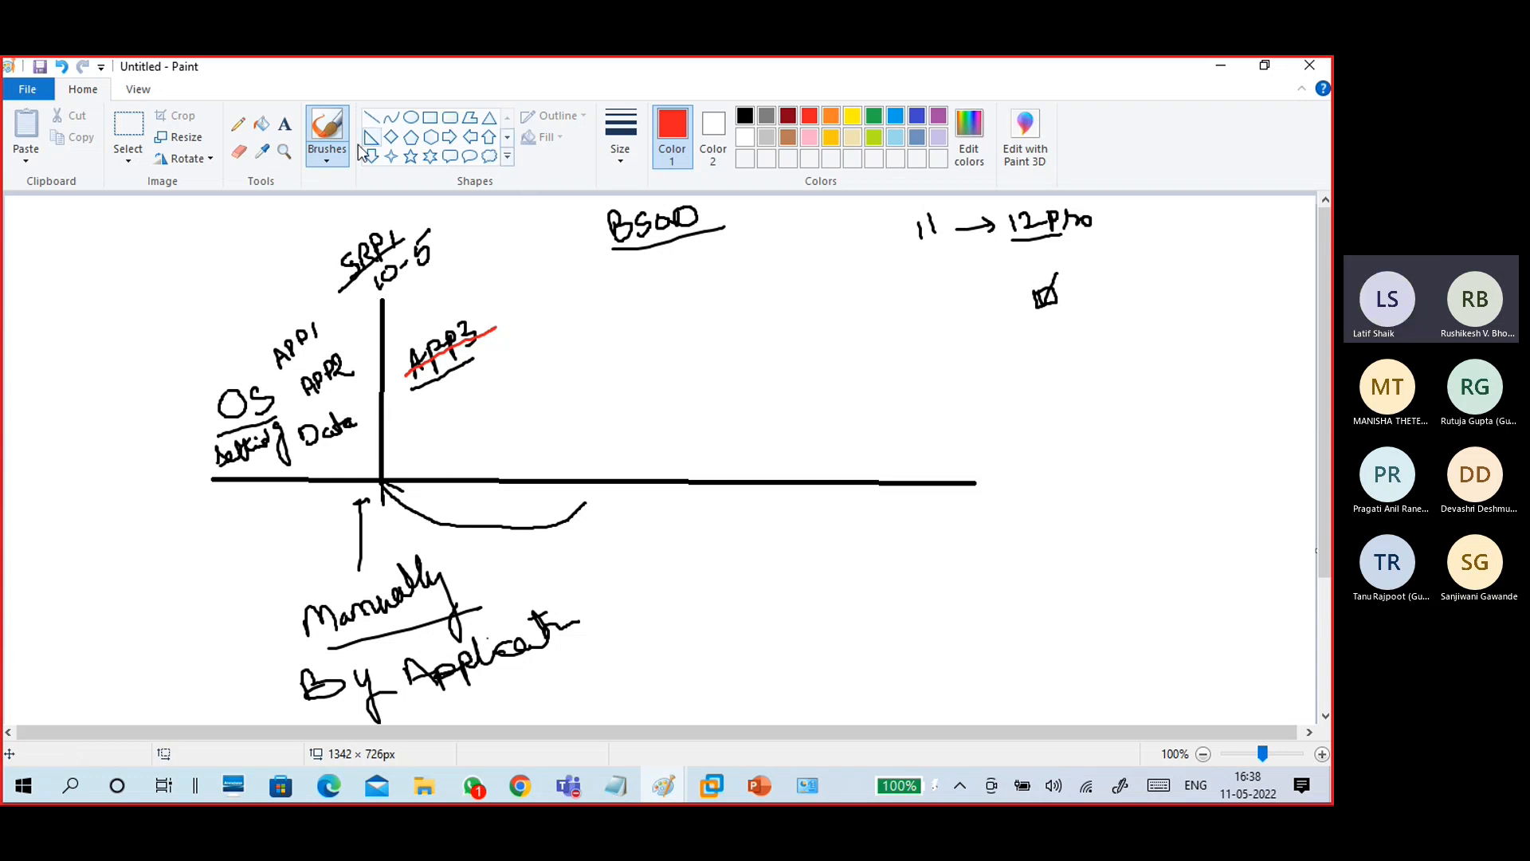
# Handwrite Setting in black below APP3 and strike it through in red.
pyautogui.click(744, 115)
pyautogui.moveTo(418, 409)
pyautogui.mouseDown()
pyautogui.moveTo(410, 429)
pyautogui.moveTo(435, 400)
pyautogui.moveTo(469, 420)
pyautogui.moveTo(482, 405)
pyautogui.moveTo(494, 448)
pyautogui.moveTo(479, 443)
pyautogui.mouseUp()
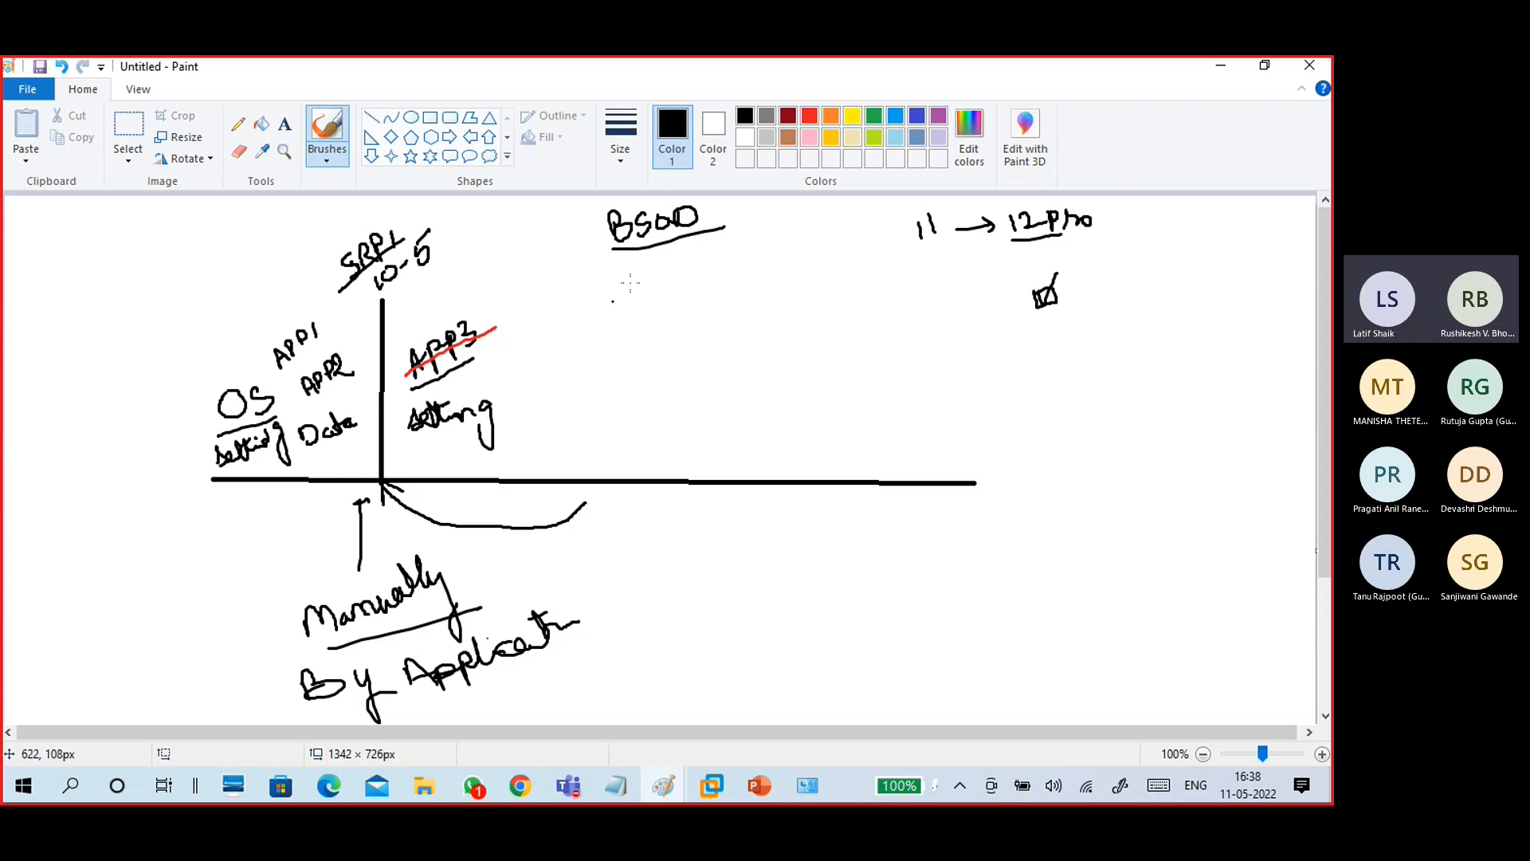
pyautogui.click(809, 116)
pyautogui.moveTo(406, 424); pyautogui.dragTo(533, 396)
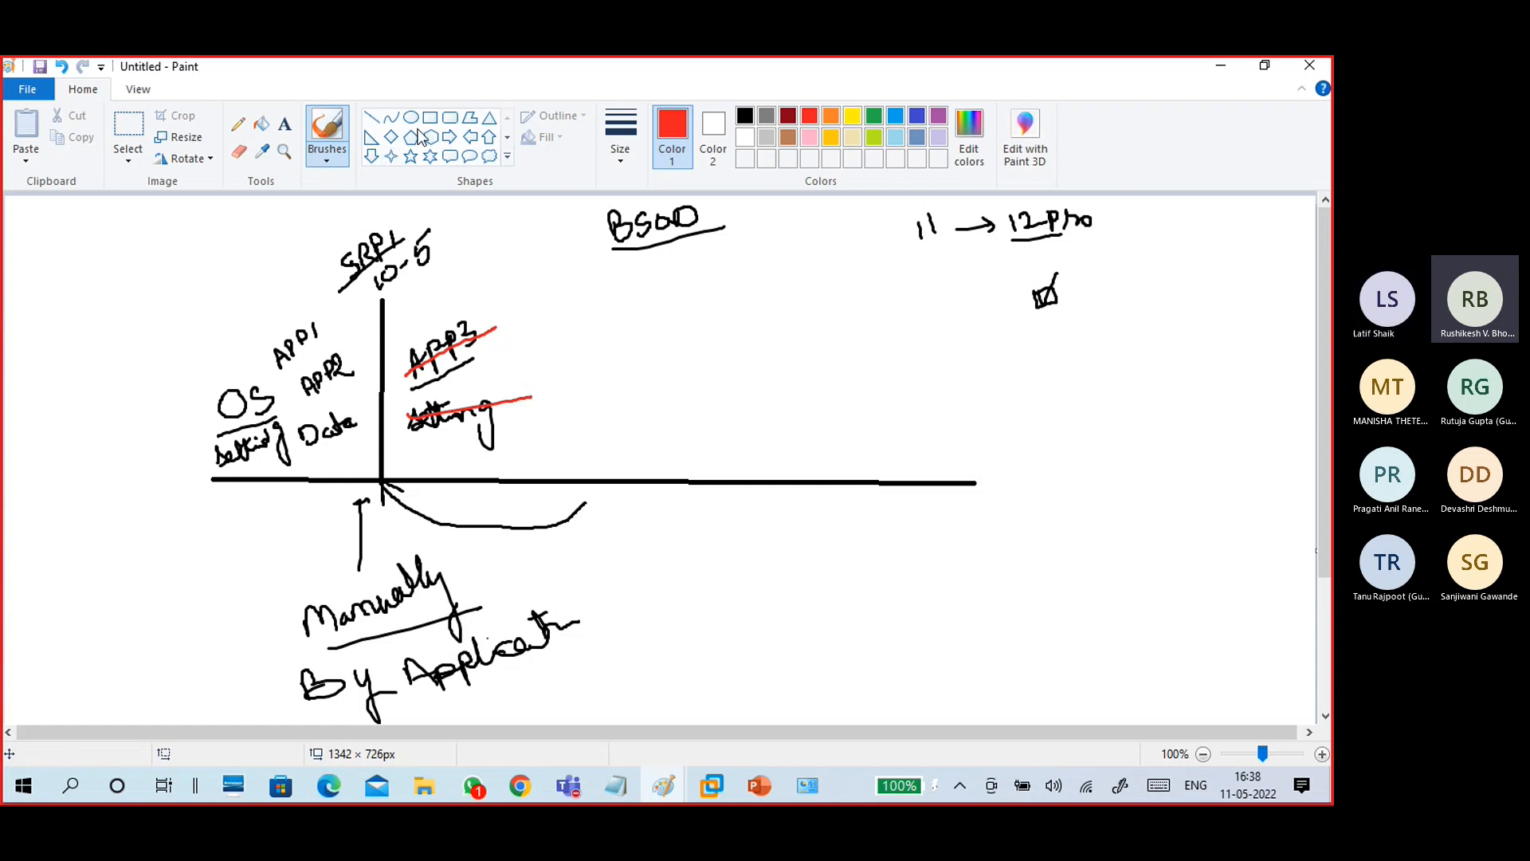
# Handwrite data with a check mark in black above the crossed-out APP3.
pyautogui.click(744, 115)
pyautogui.moveTo(414, 307)
pyautogui.mouseDown()
pyautogui.moveTo(443, 285)
pyautogui.moveTo(453, 307)
pyautogui.moveTo(465, 289)
pyautogui.moveTo(504, 305)
pyautogui.moveTo(540, 279)
pyautogui.mouseUp()
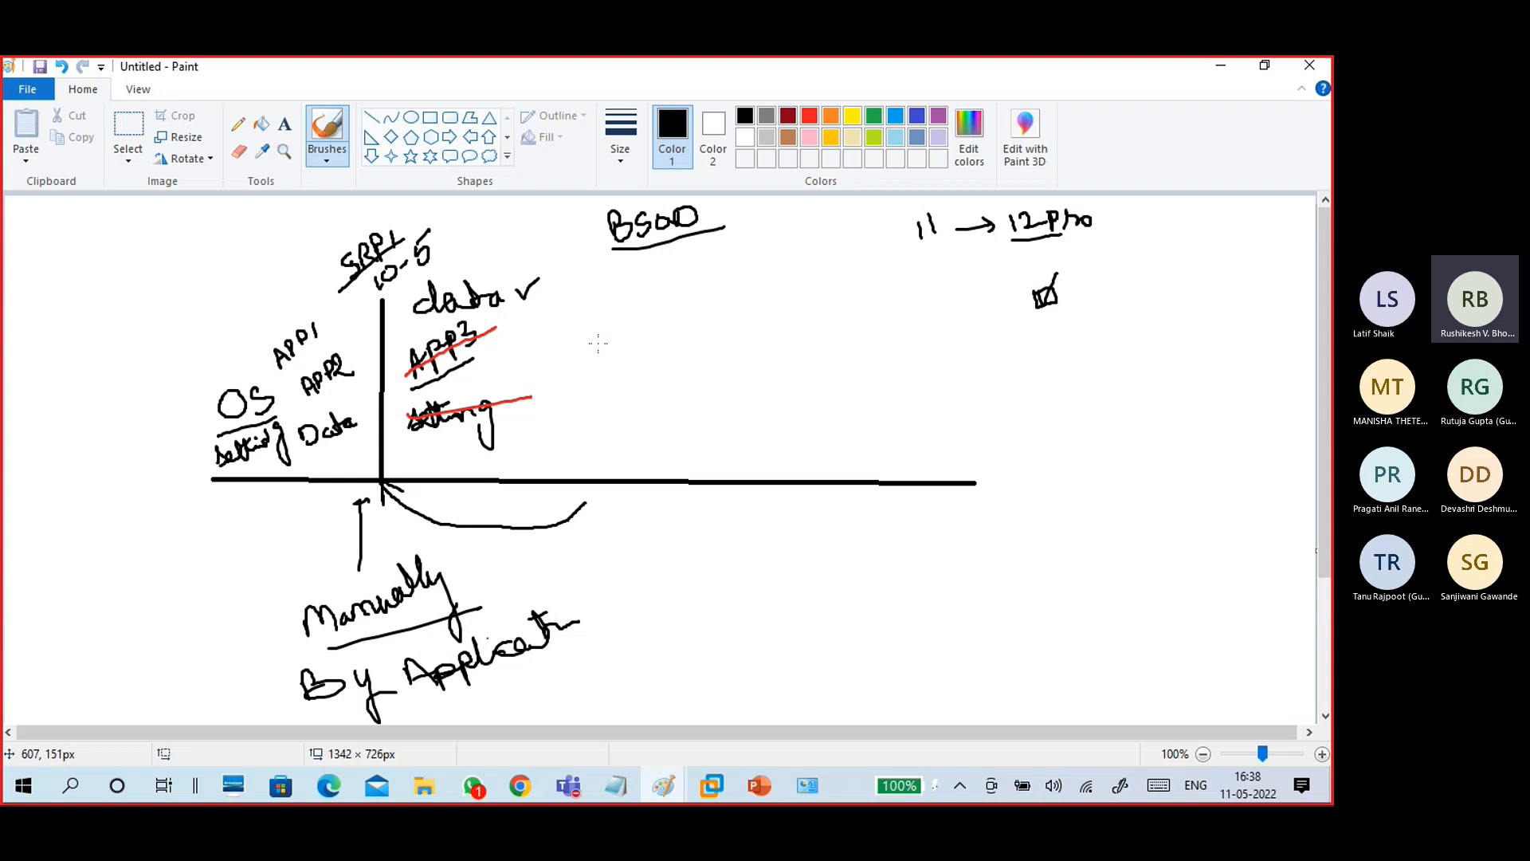
# Draw a closing bracket in black beside the crossed-out APP3 and Setting on the timeline.
pyautogui.moveTo(535, 314)
pyautogui.mouseDown()
pyautogui.moveTo(550, 376)
pyautogui.moveTo(536, 450)
pyautogui.mouseUp()
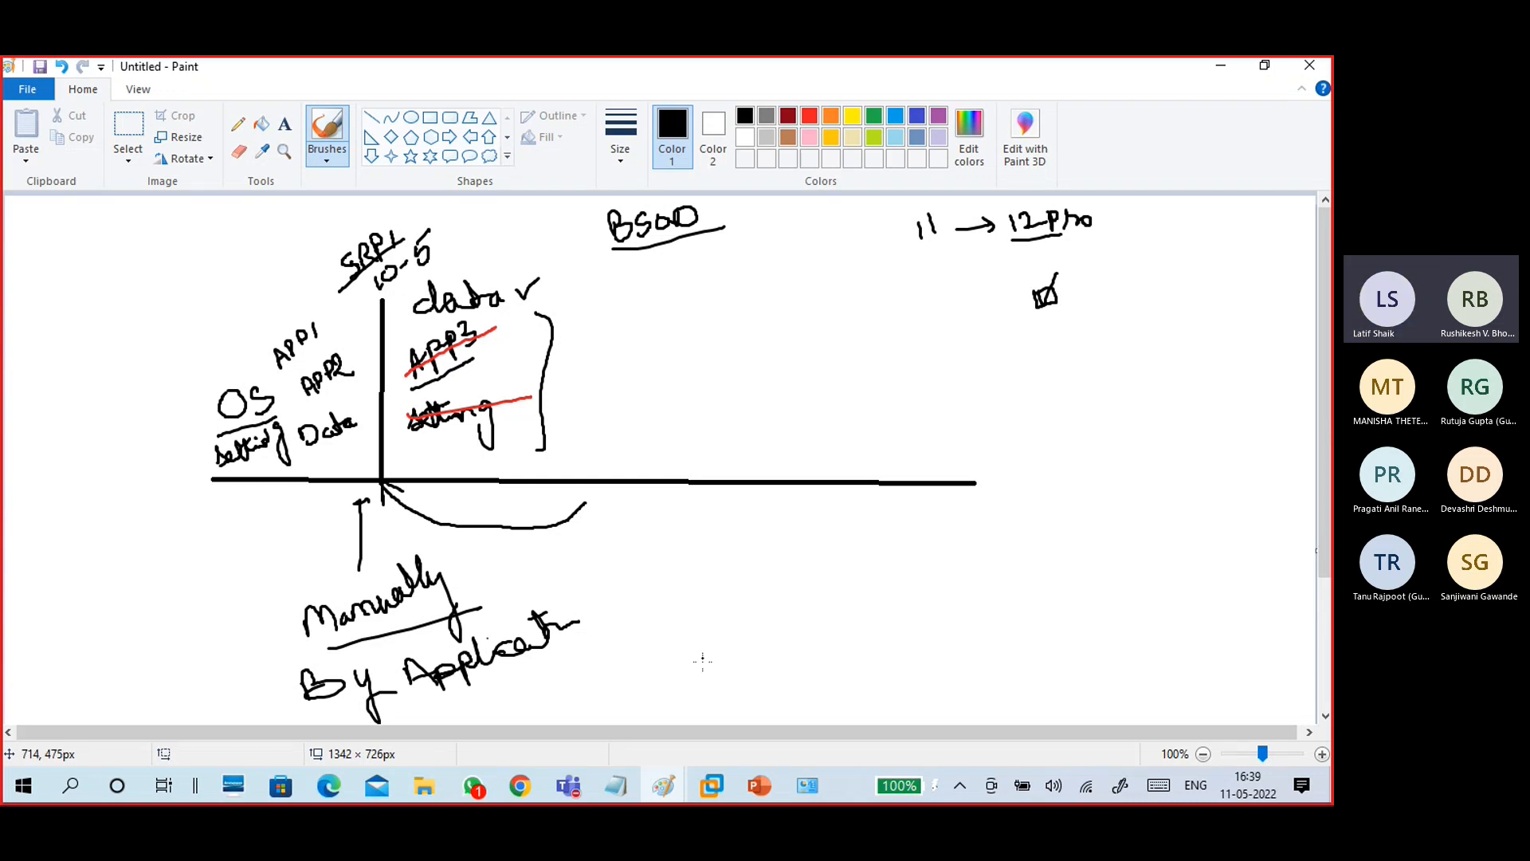
# Switch to the Notepad notes, highlight the System Restore line, and minimize the notes.
pyautogui.click(617, 785)
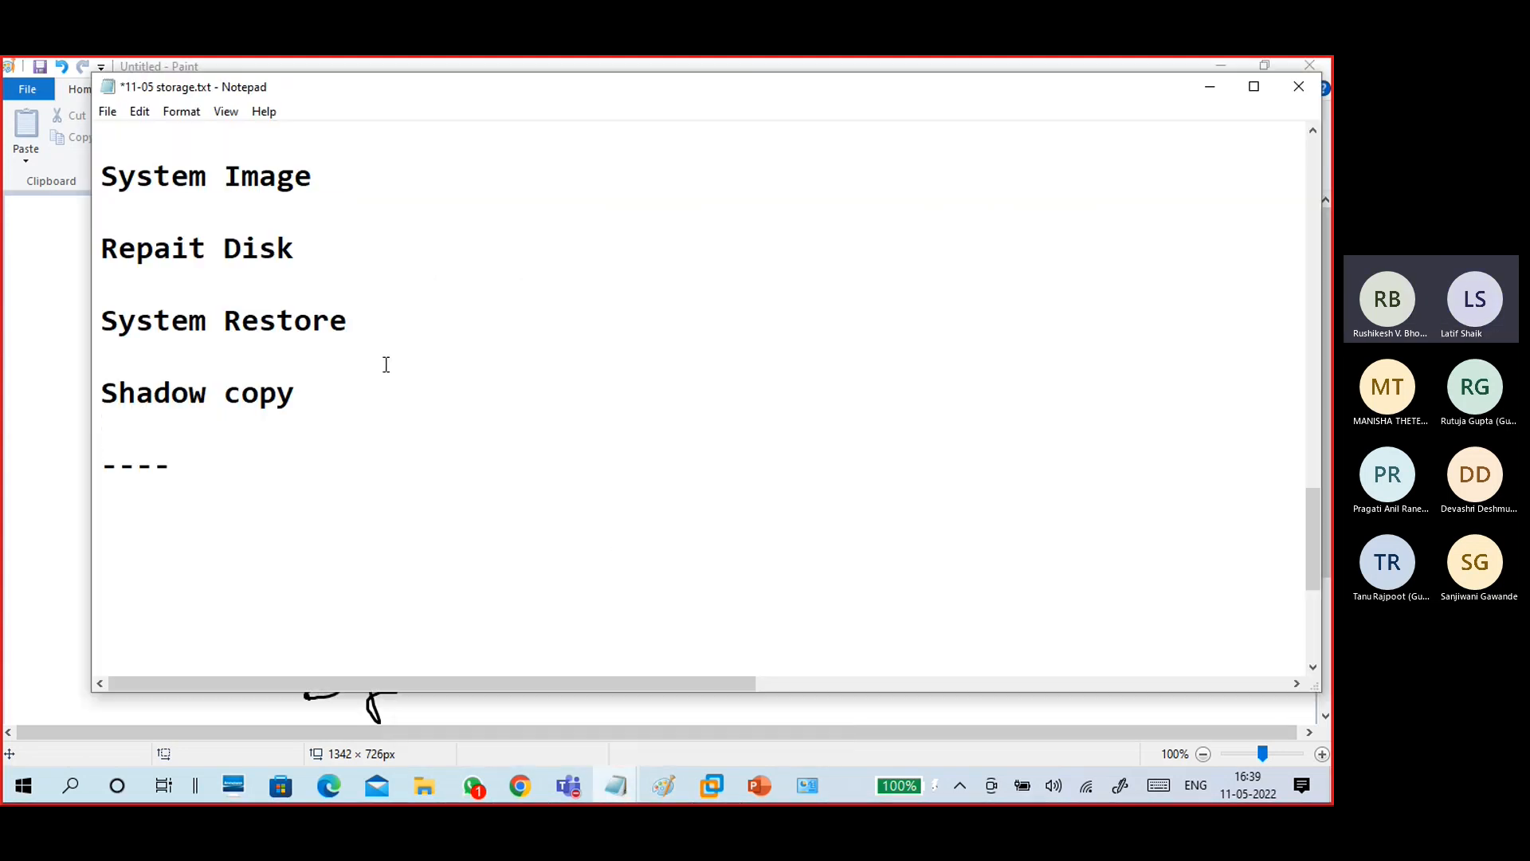
pyautogui.moveTo(353, 336); pyautogui.dragTo(76, 325)
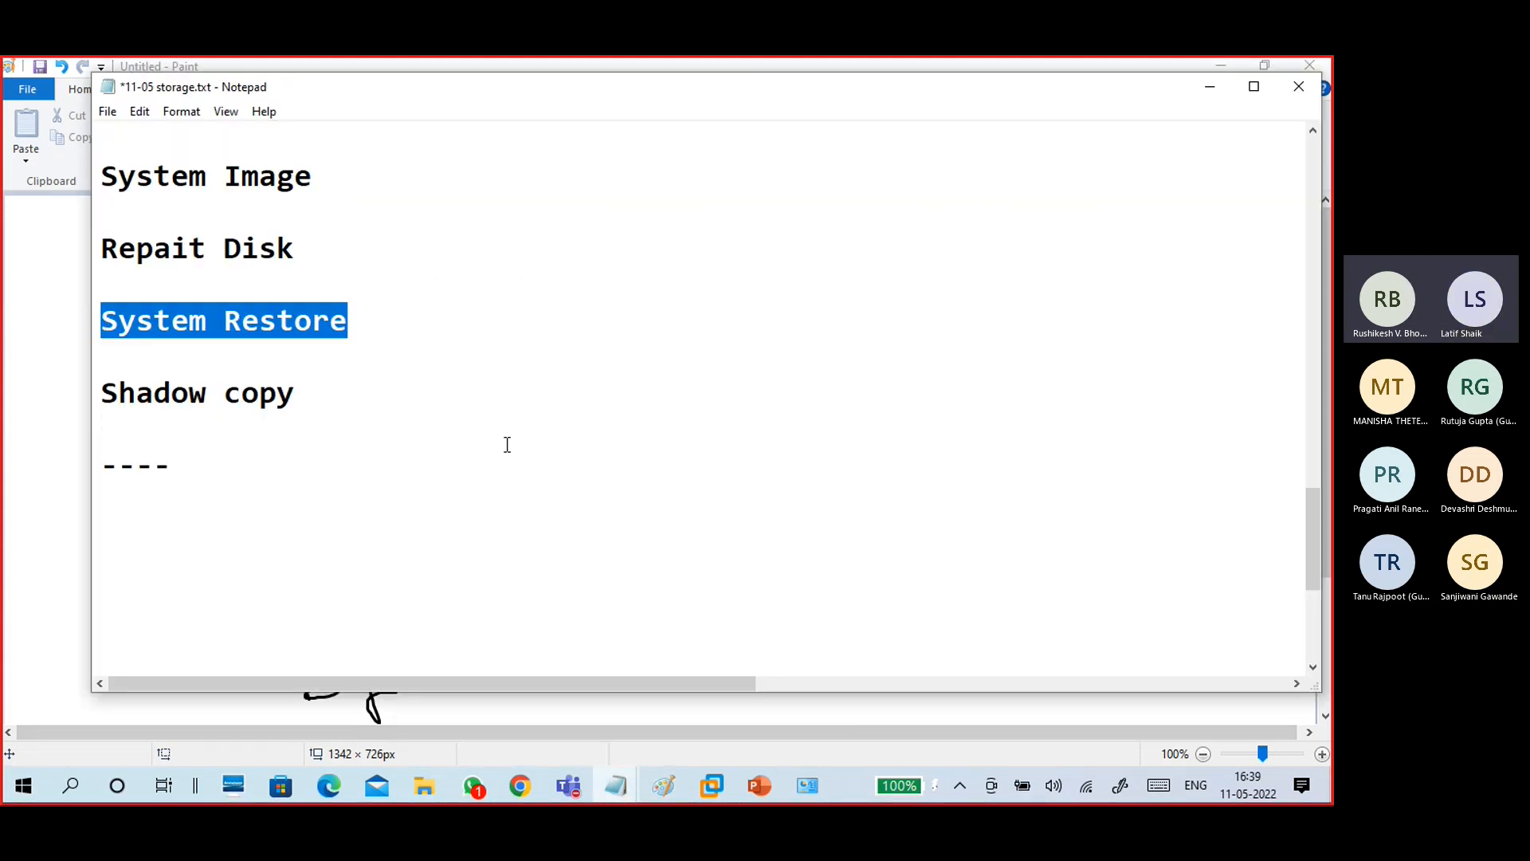
pyautogui.click(1207, 87)
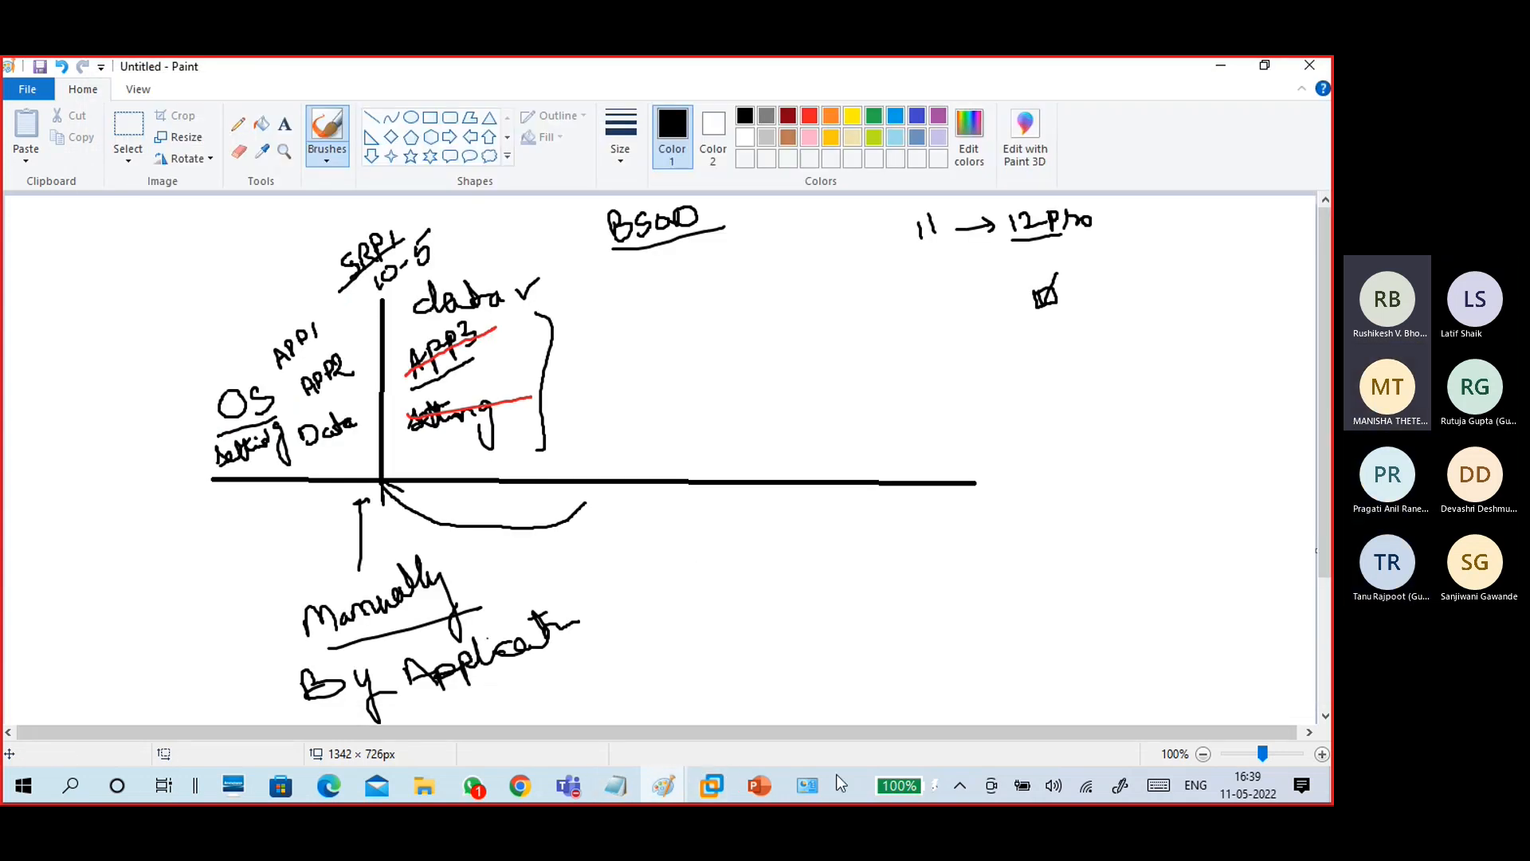
# Switch to the Control Panel Recovery window's System Protection settings and select the Windows8_OS (C:) drive.
pyautogui.click(807, 785)
pyautogui.click(889, 712)
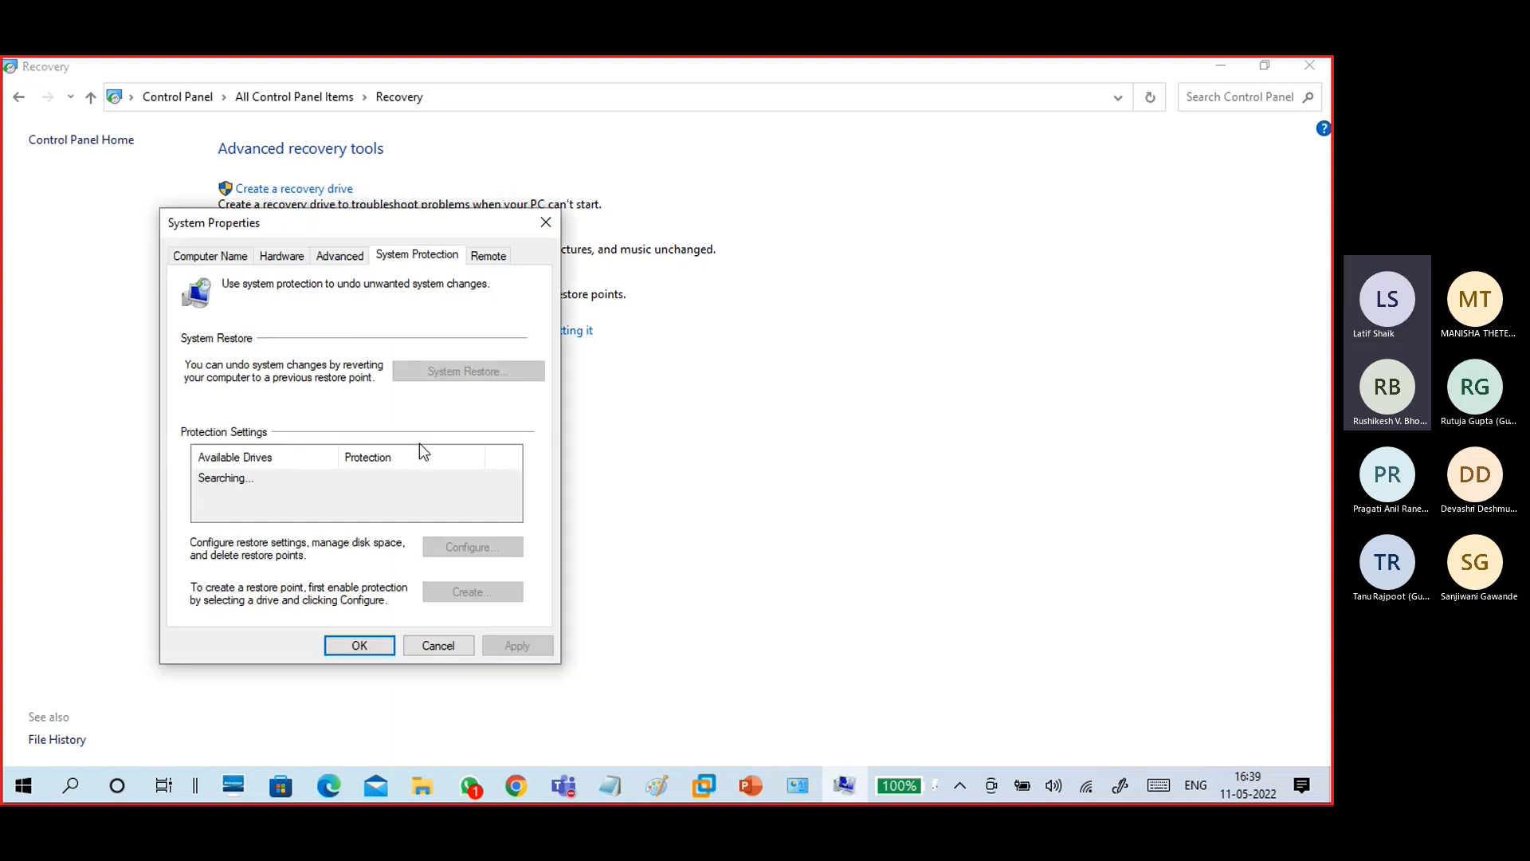
pyautogui.moveTo(358, 225); pyautogui.dragTo(631, 183)
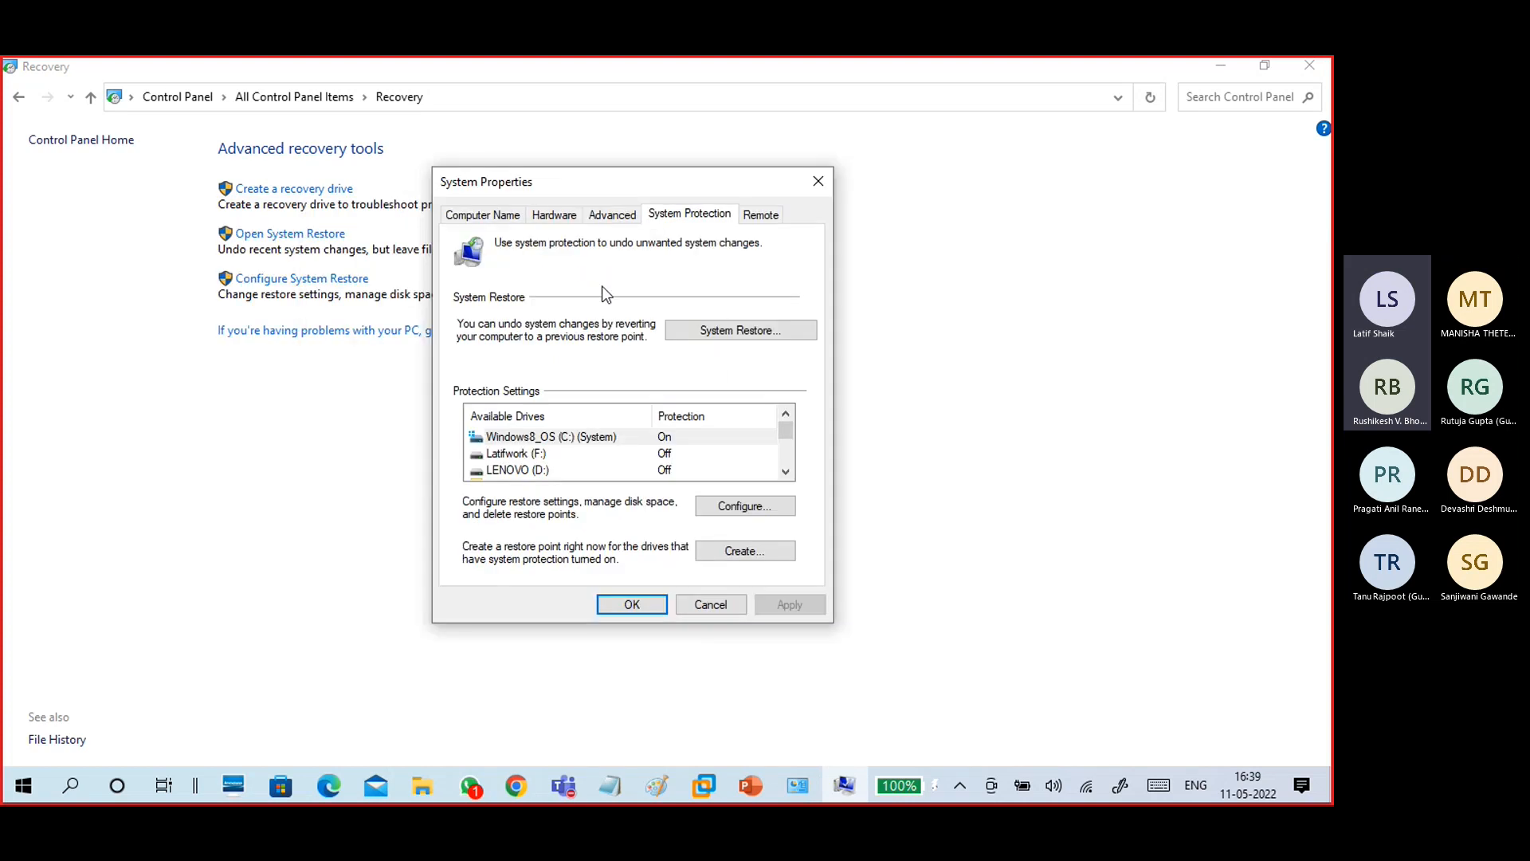
pyautogui.click(544, 439)
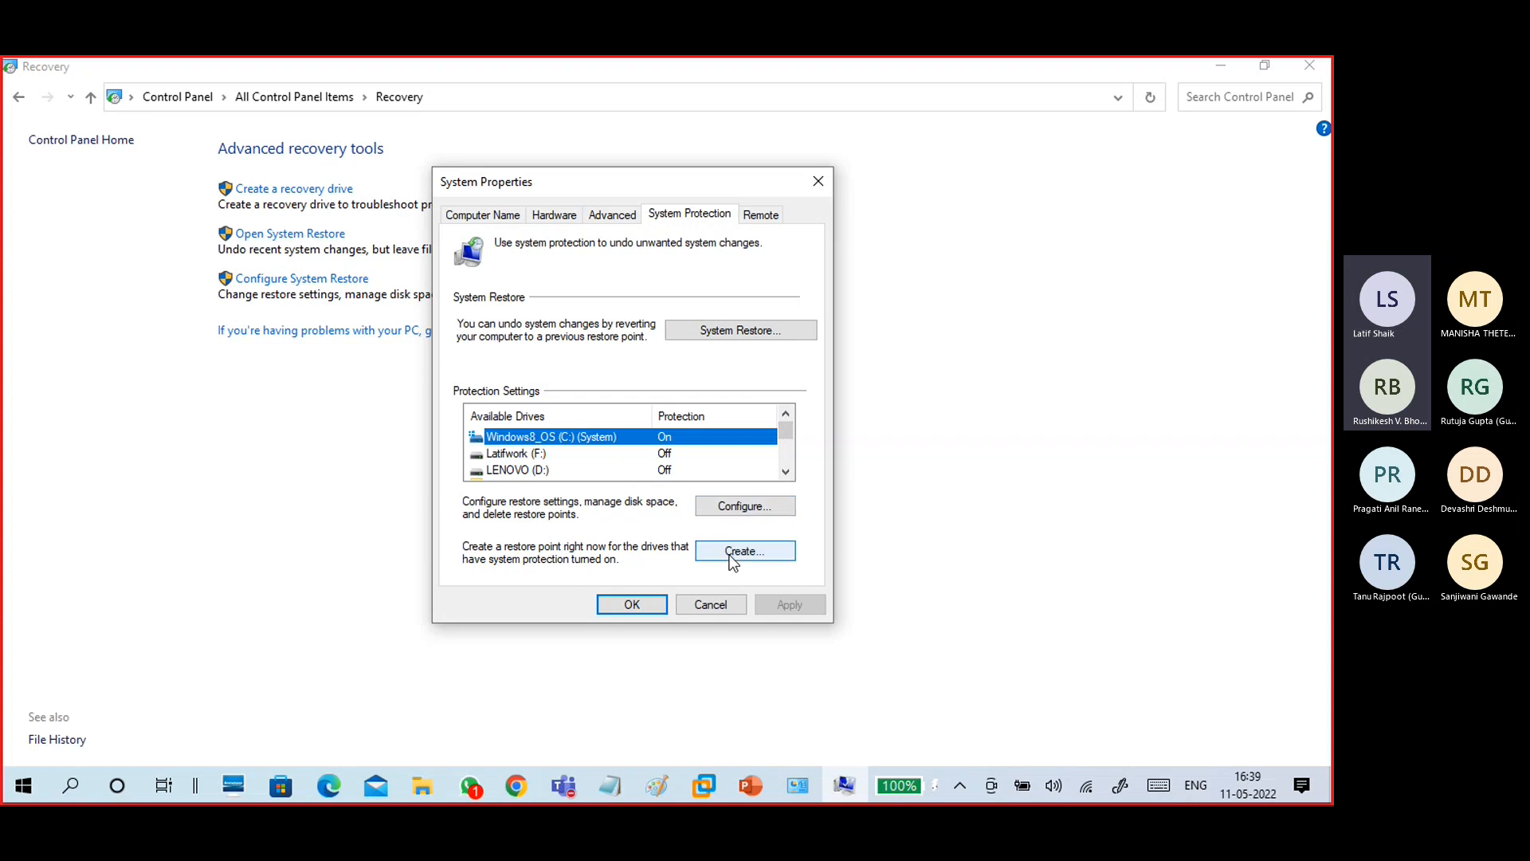
# Start System Restore and show its list of restore points, including the additional older ones.
pyautogui.click(729, 336)
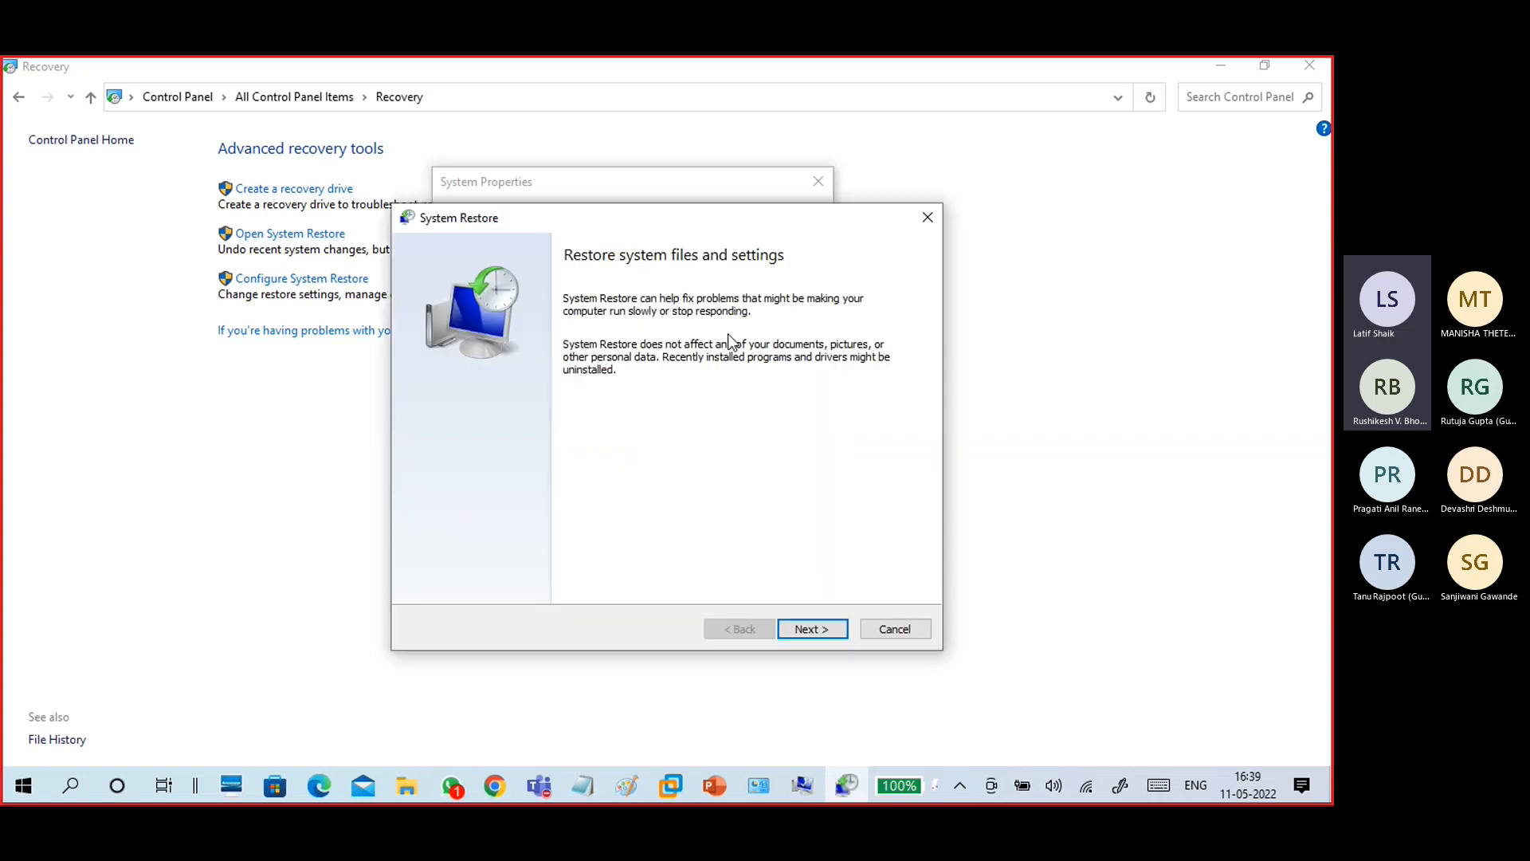
pyautogui.click(810, 628)
pyautogui.click(519, 378)
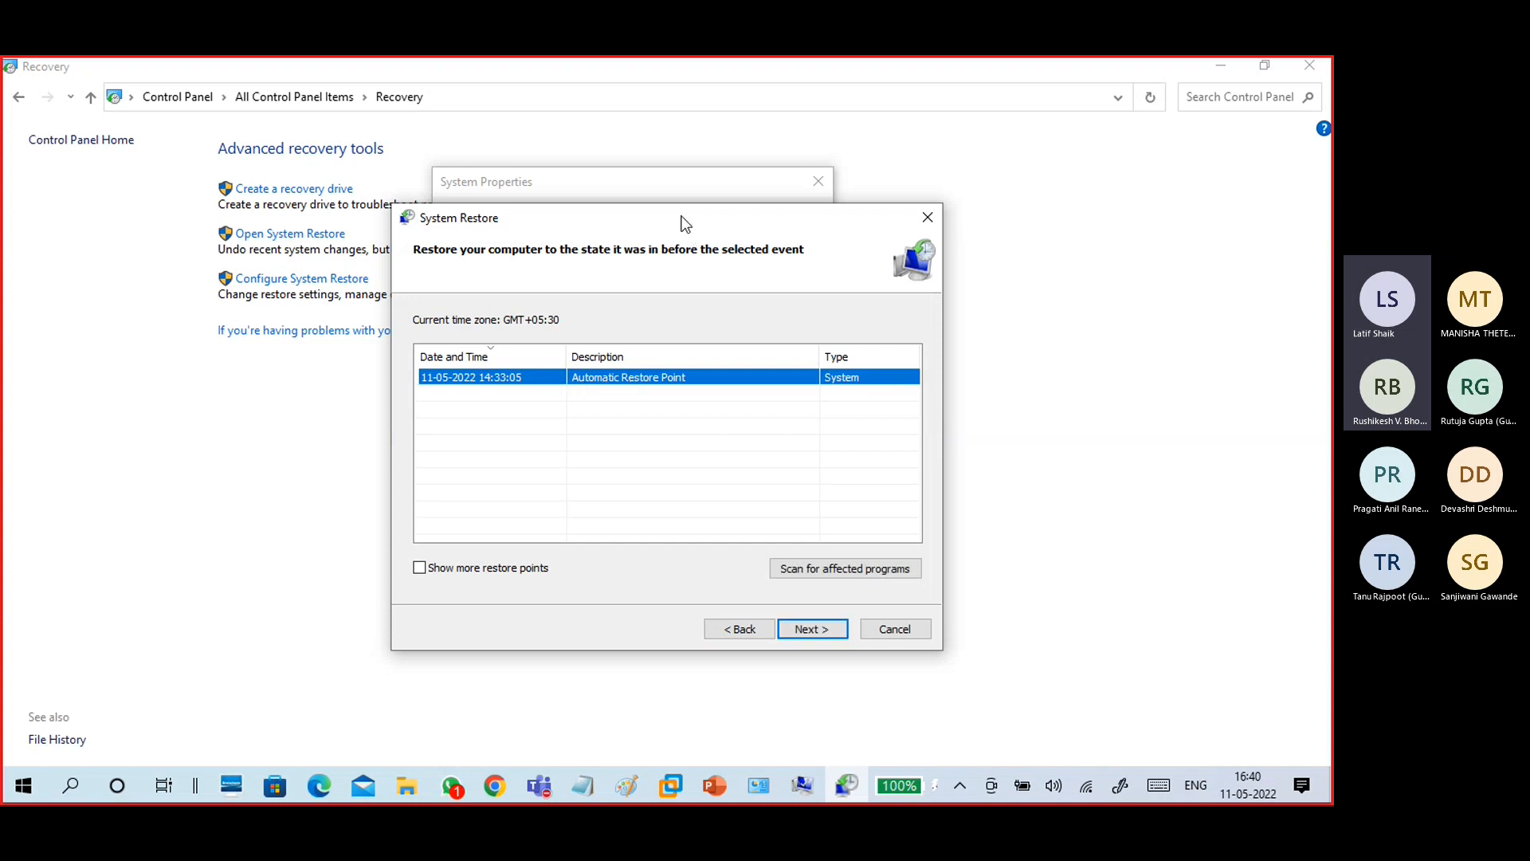
pyautogui.moveTo(683, 223); pyautogui.dragTo(801, 159)
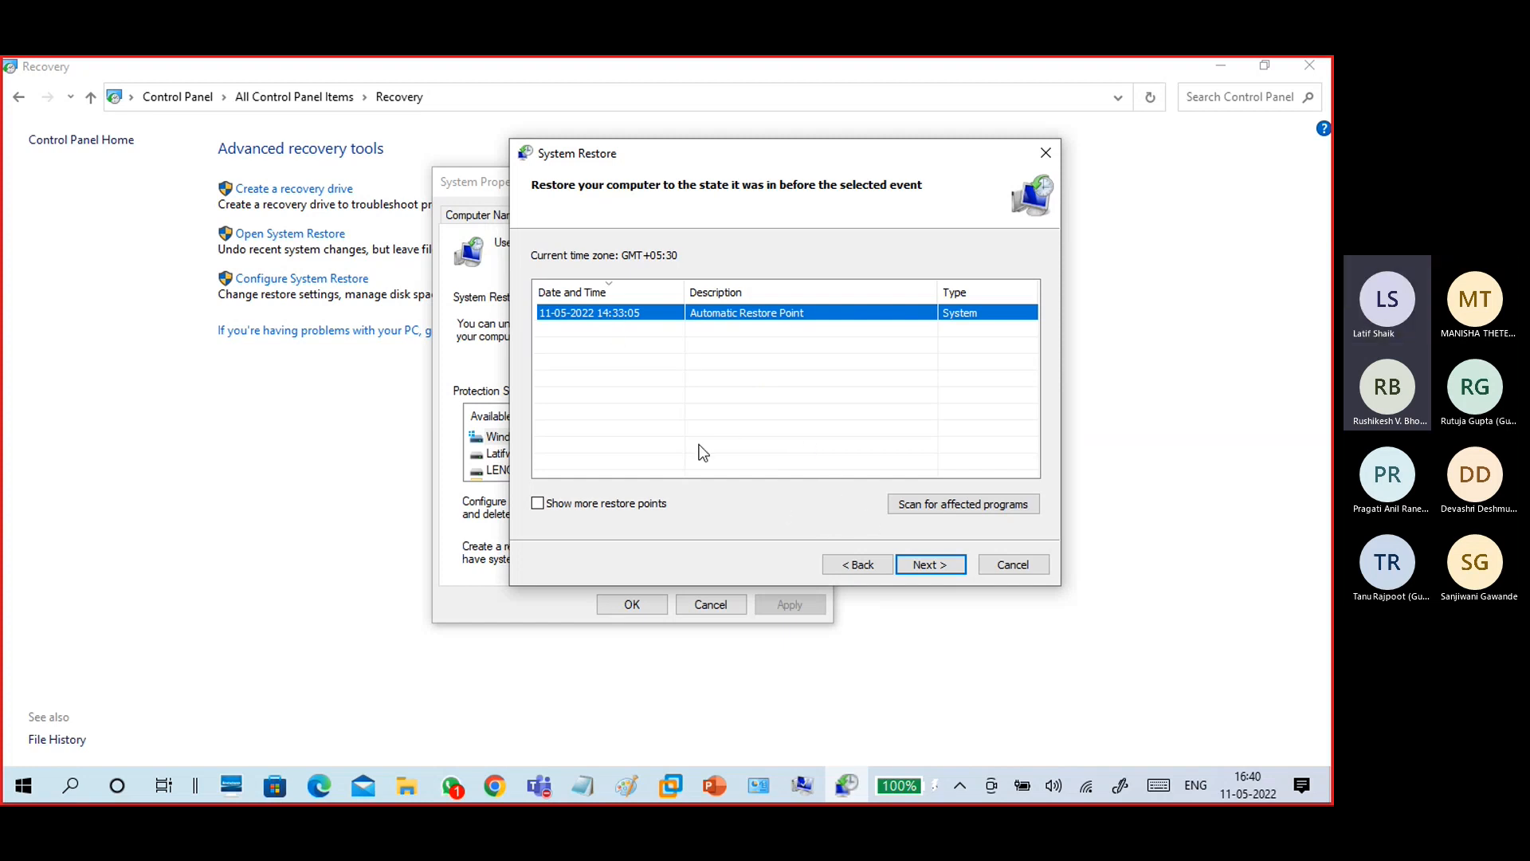
pyautogui.click(639, 504)
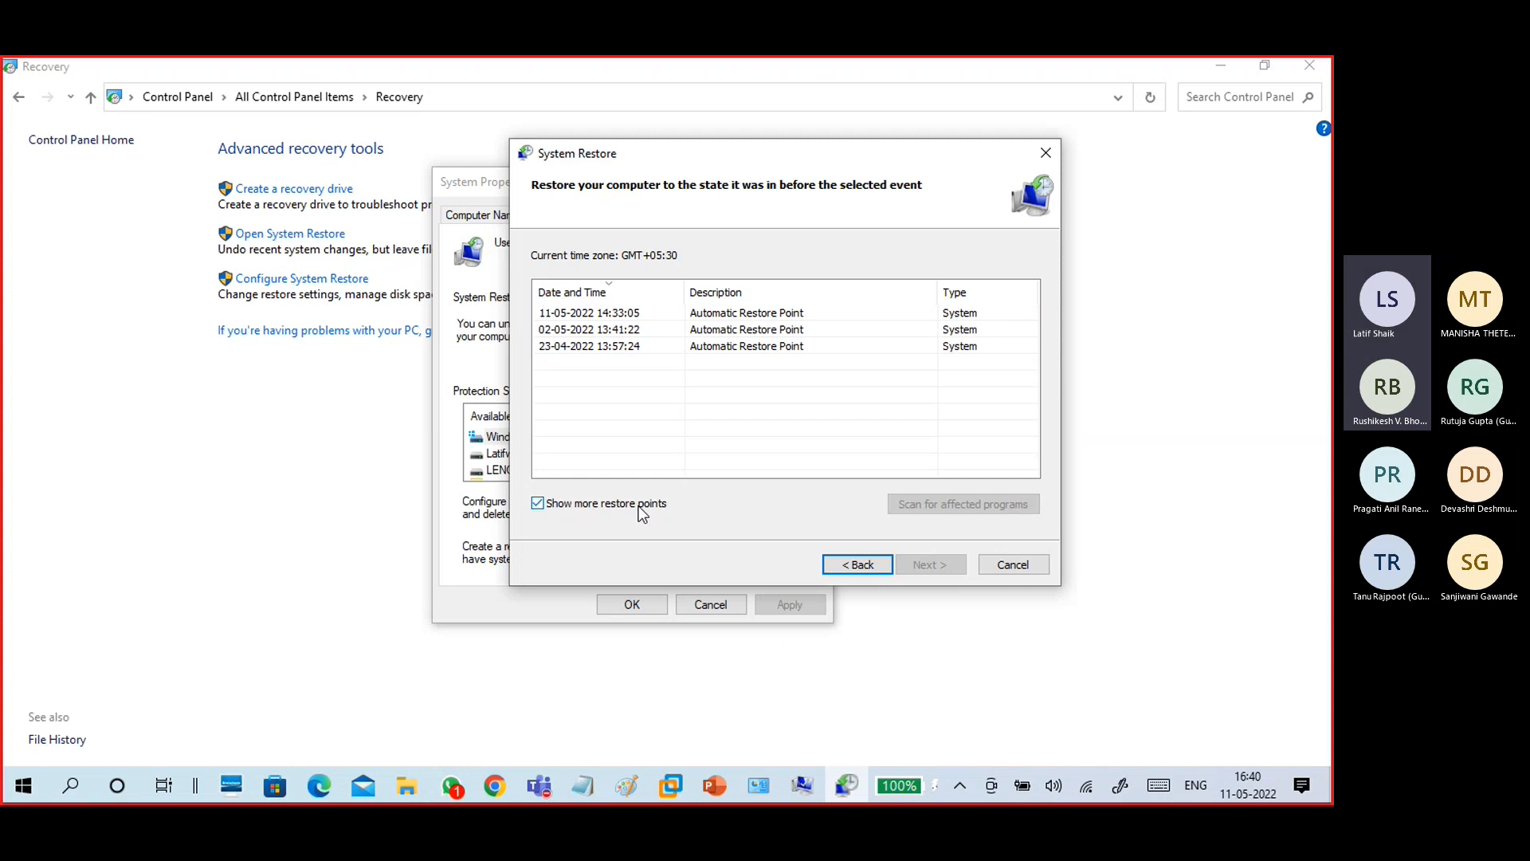
# Examine the automatic restore points dated 11-05-2022, 02-05-2022 and 23-04-2022.
pyautogui.click(569, 318)
pyautogui.click(575, 333)
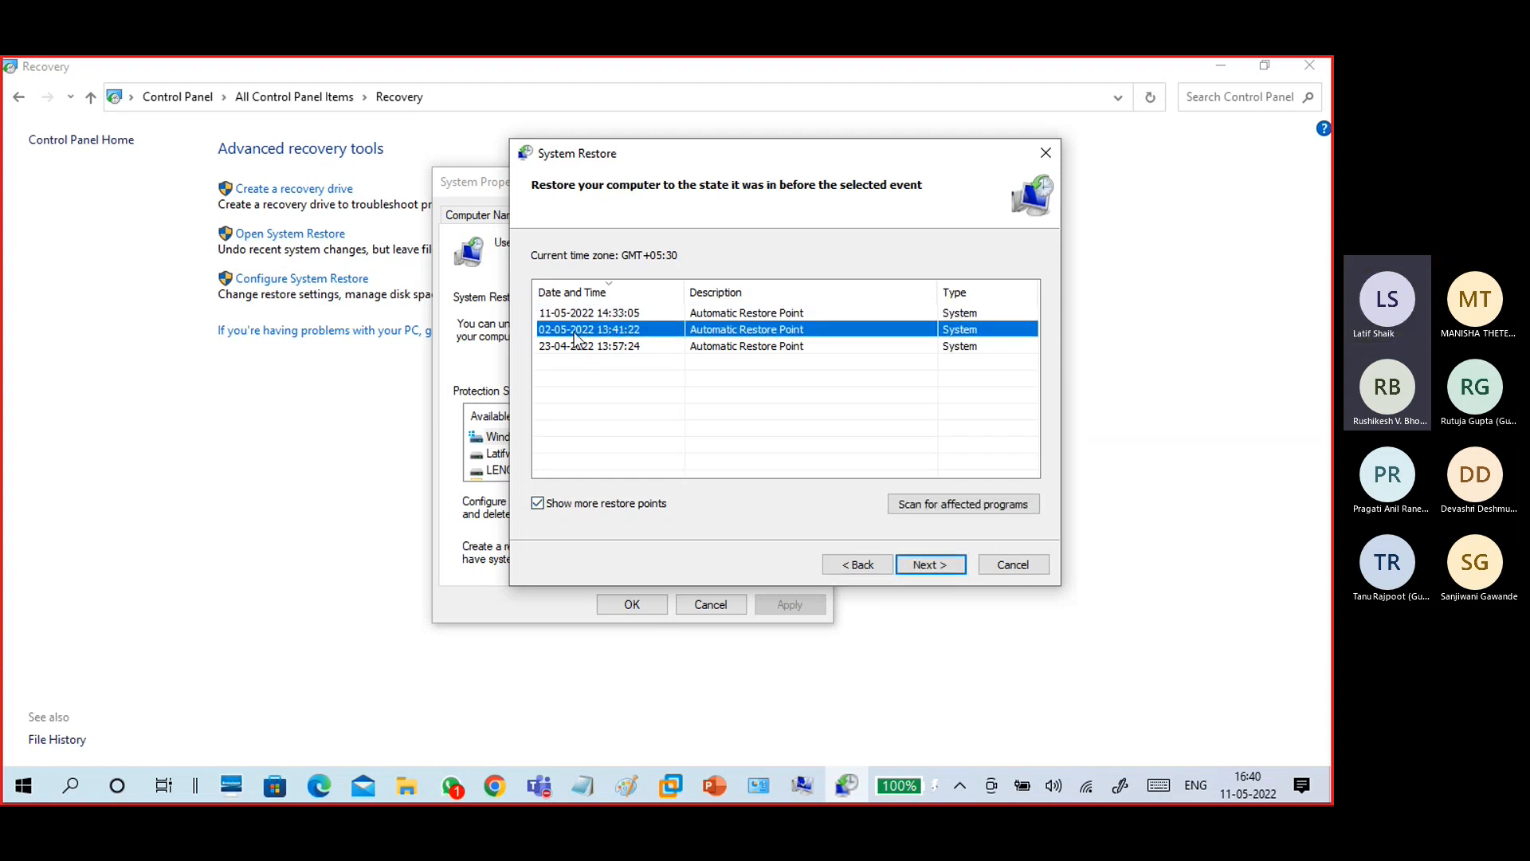
pyautogui.click(575, 347)
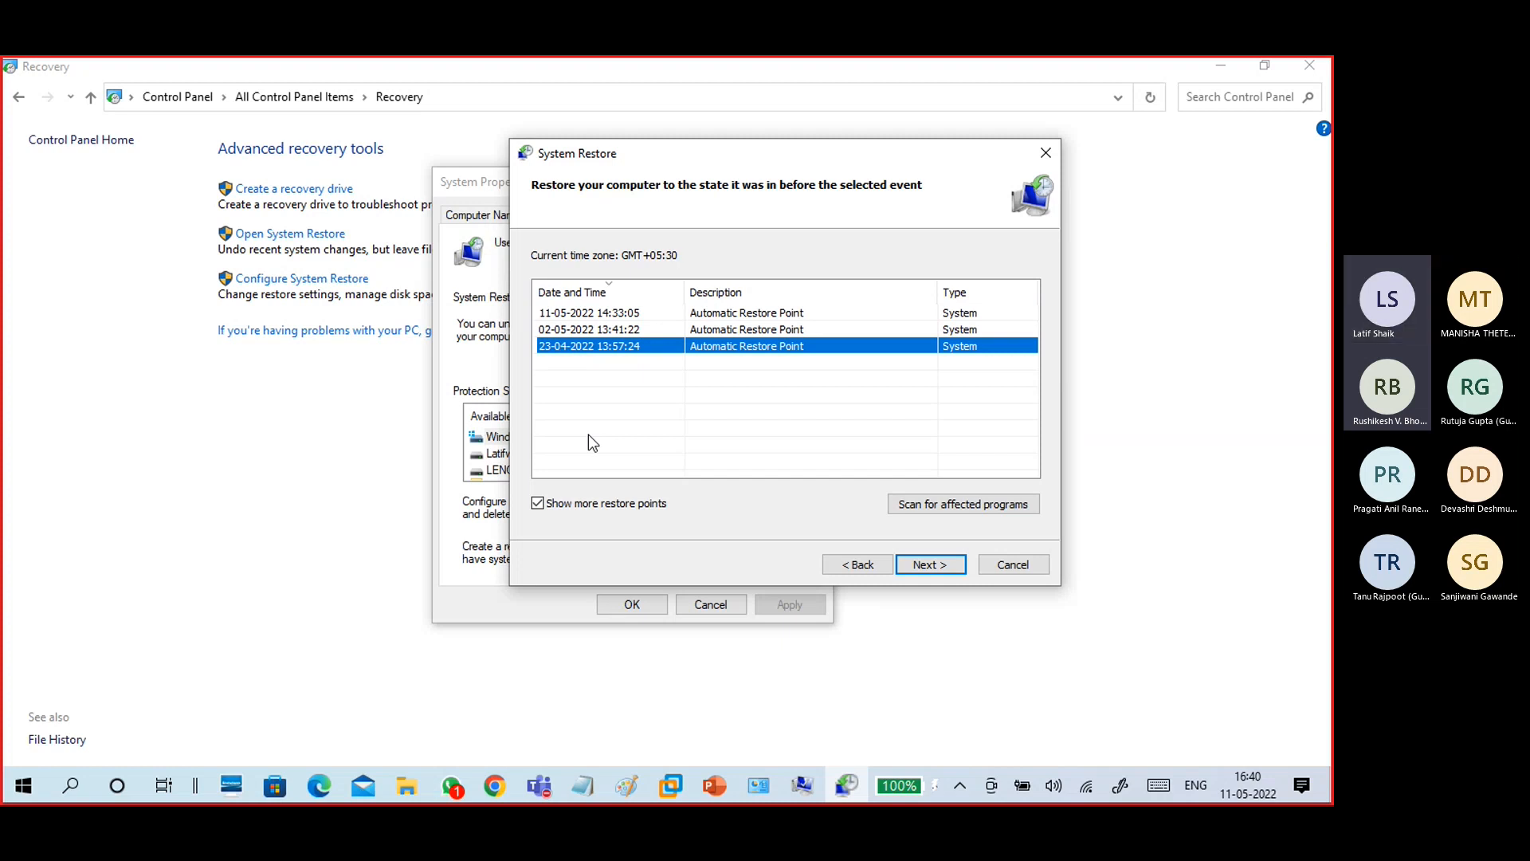
pyautogui.press('Up')
pyautogui.press('Down')
pyautogui.press('Up')
pyautogui.press('Up')
pyautogui.press('Down')
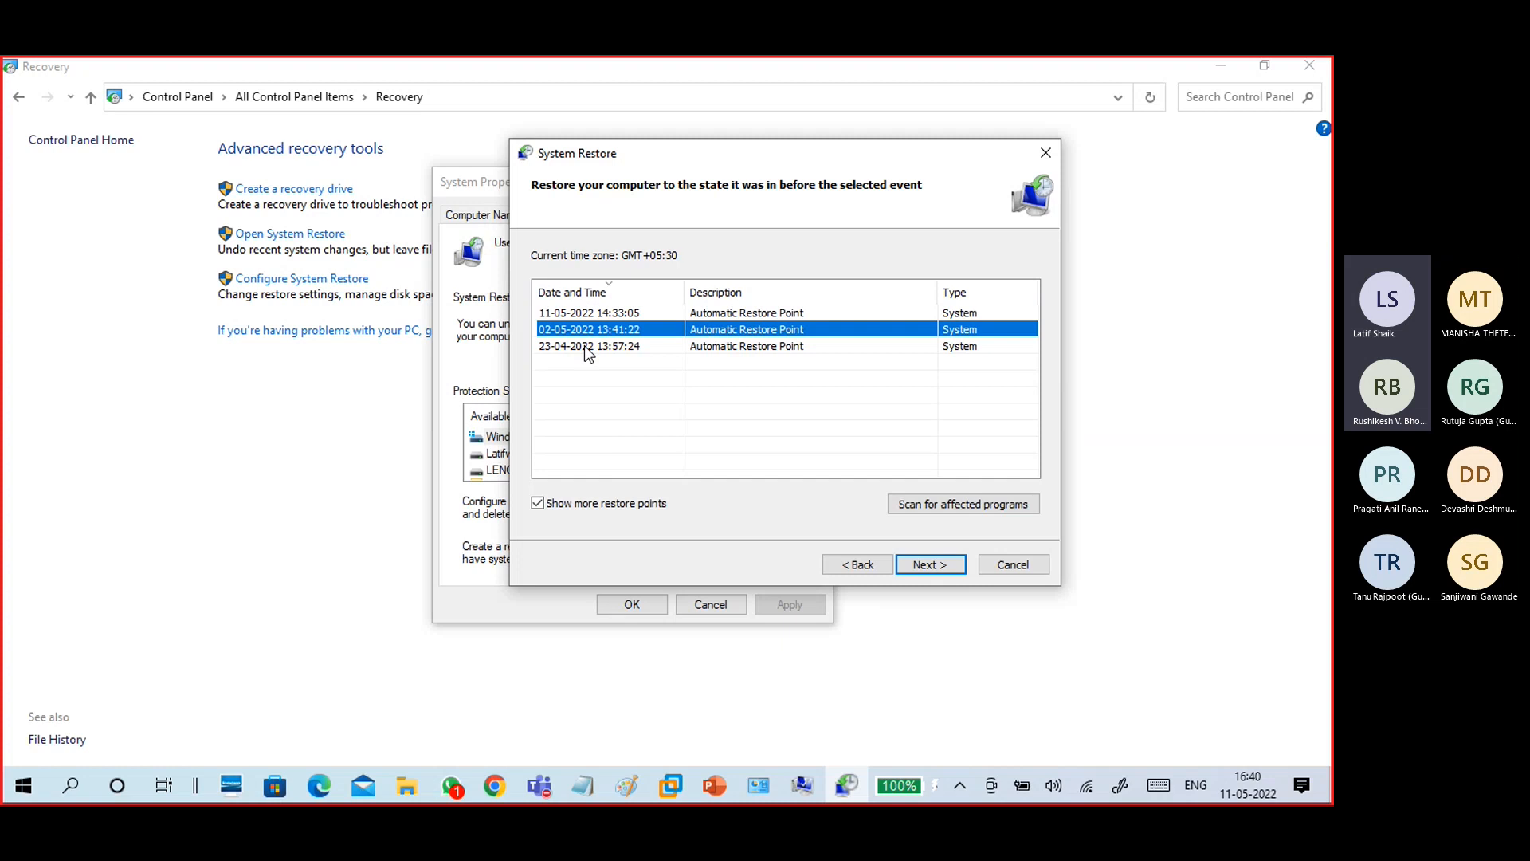
pyautogui.press('Down')
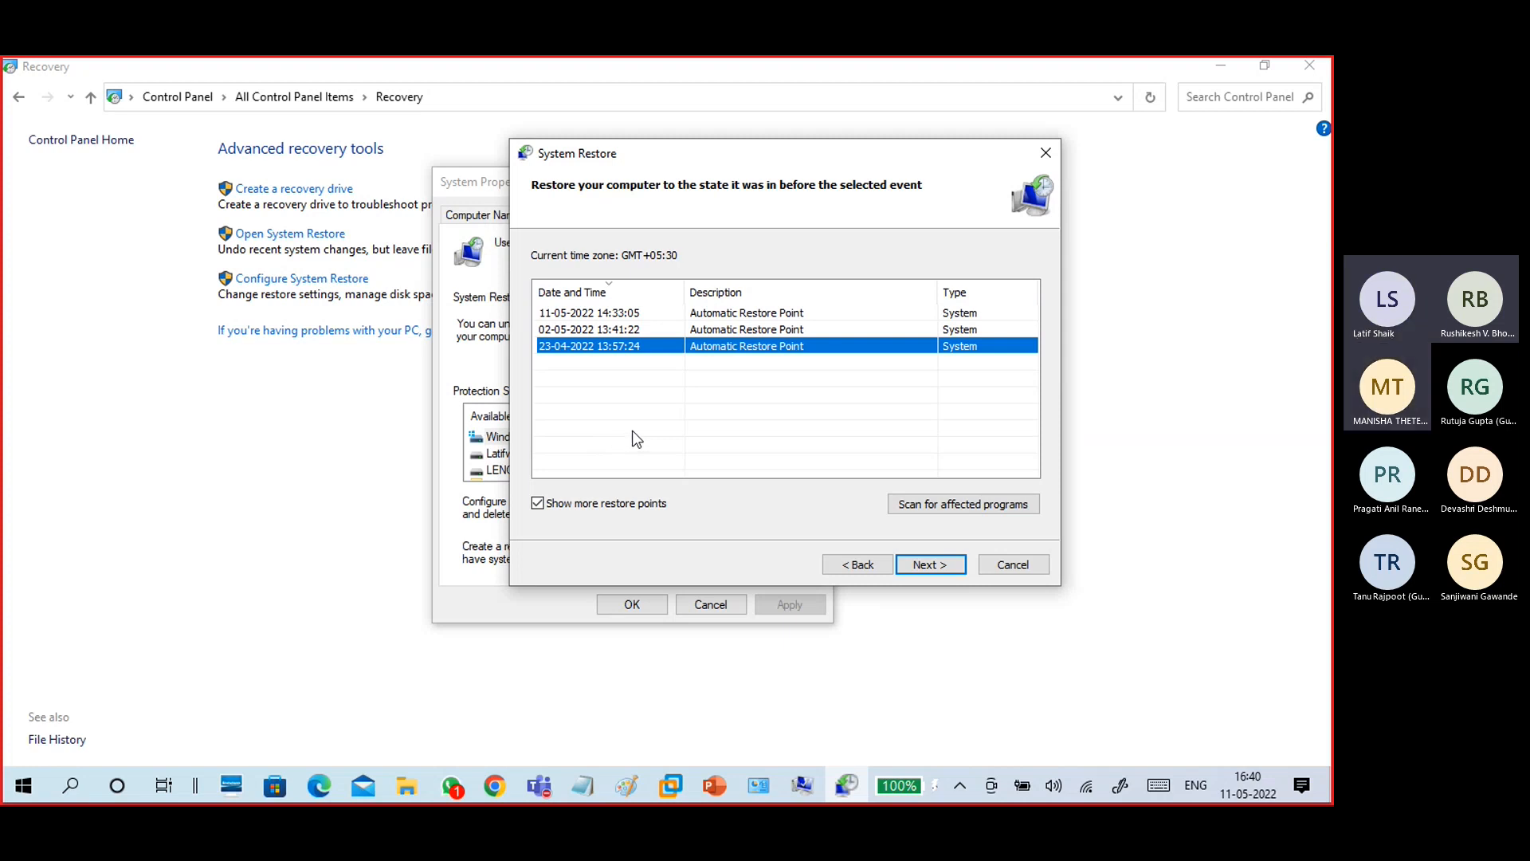
pyautogui.click(598, 314)
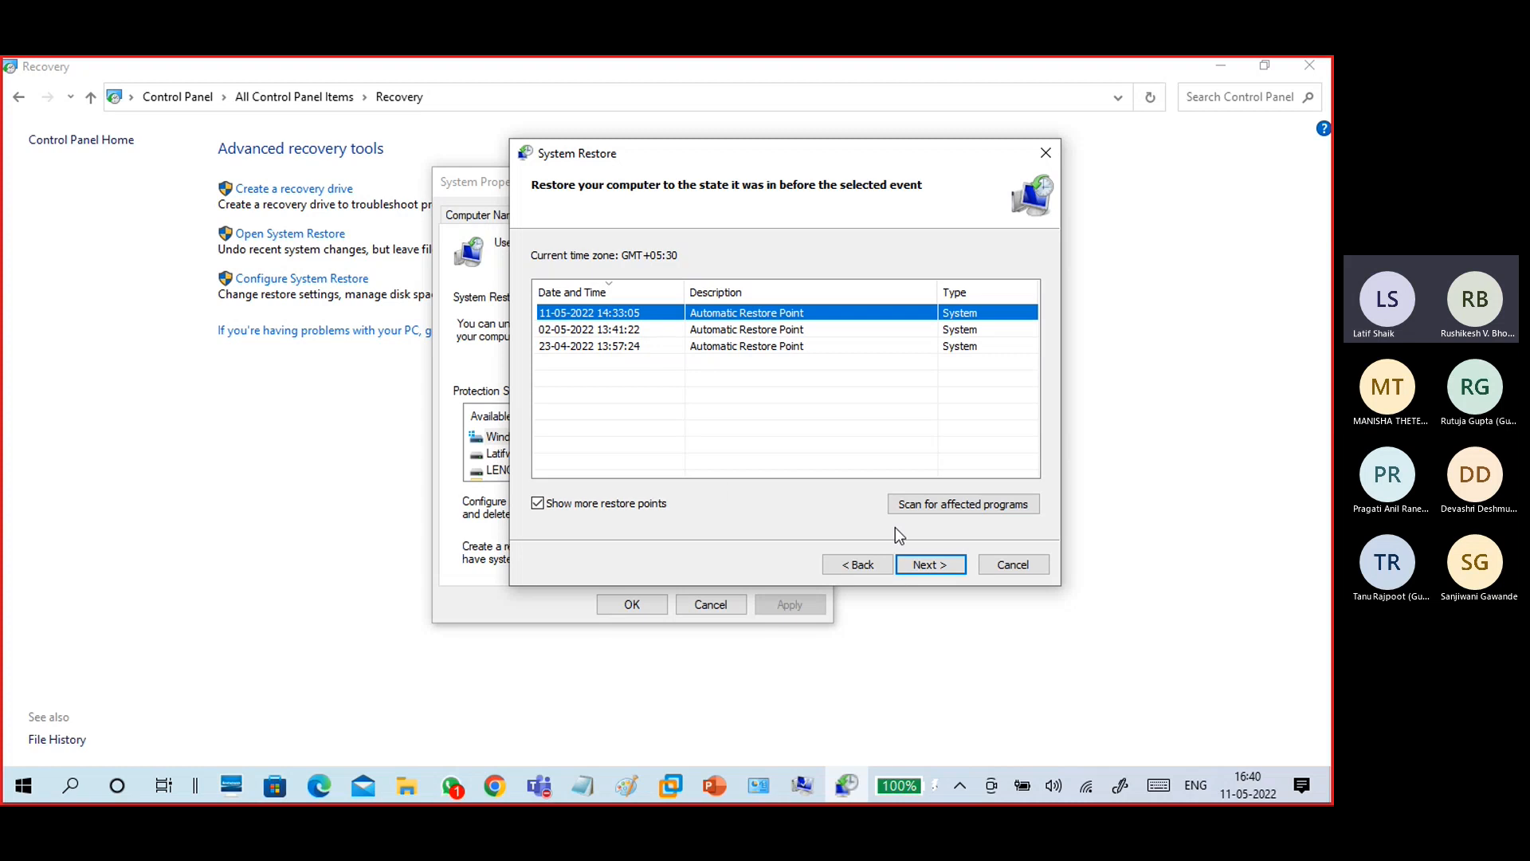
pyautogui.click(928, 510)
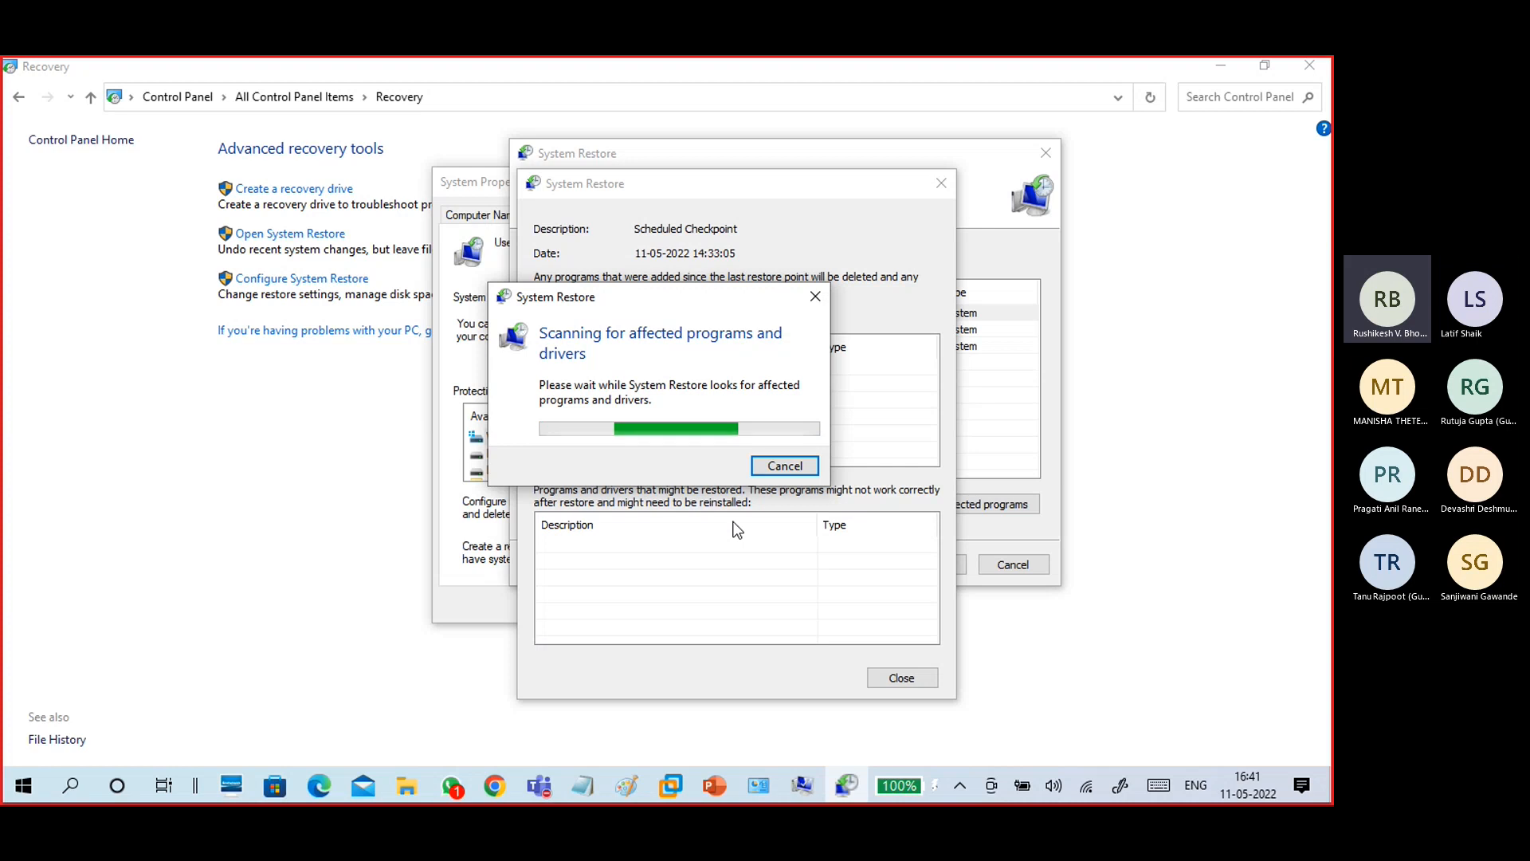
pyautogui.moveTo(639, 298); pyautogui.dragTo(345, 214)
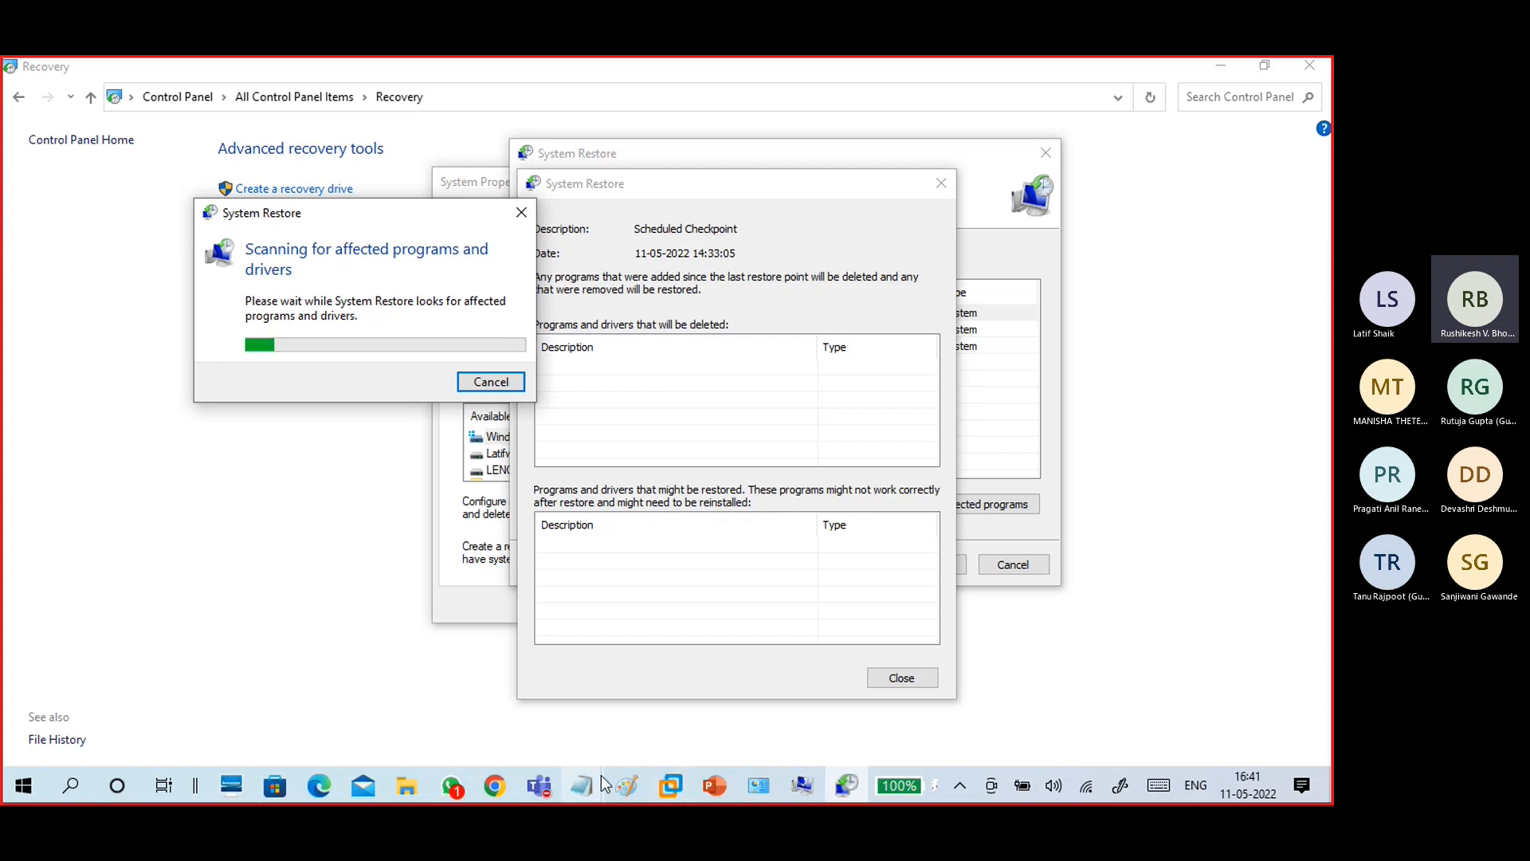
# Switch to the Teams meeting and unmute the microphone.
pyautogui.moveTo(547, 792)
pyautogui.click(710, 672)
pyautogui.click(1163, 725)
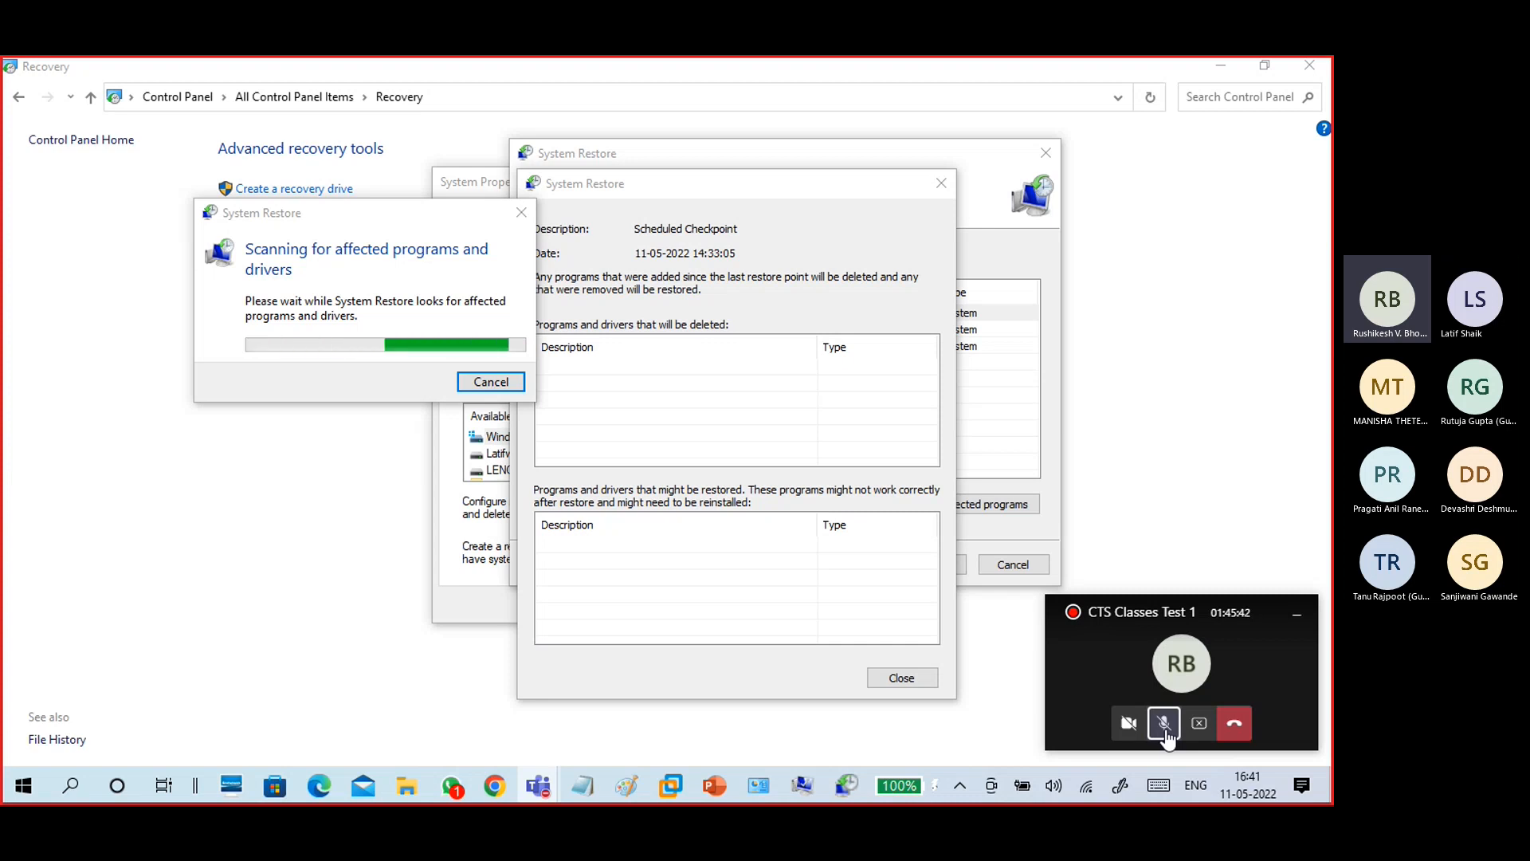
pyautogui.click(1164, 722)
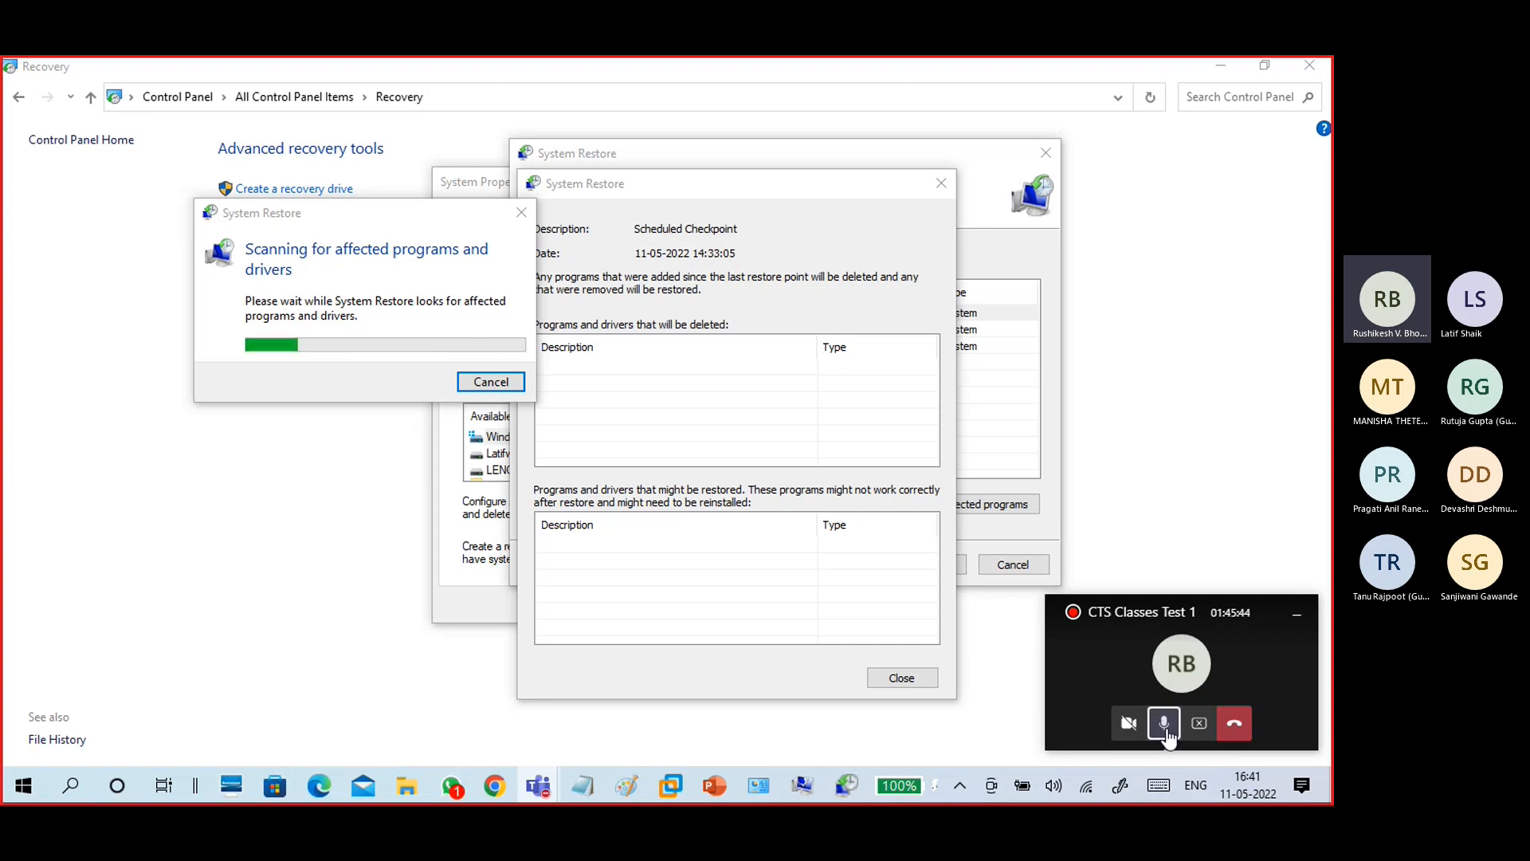
# Cancel the running scan for affected programs and close its results.
pyautogui.click(474, 381)
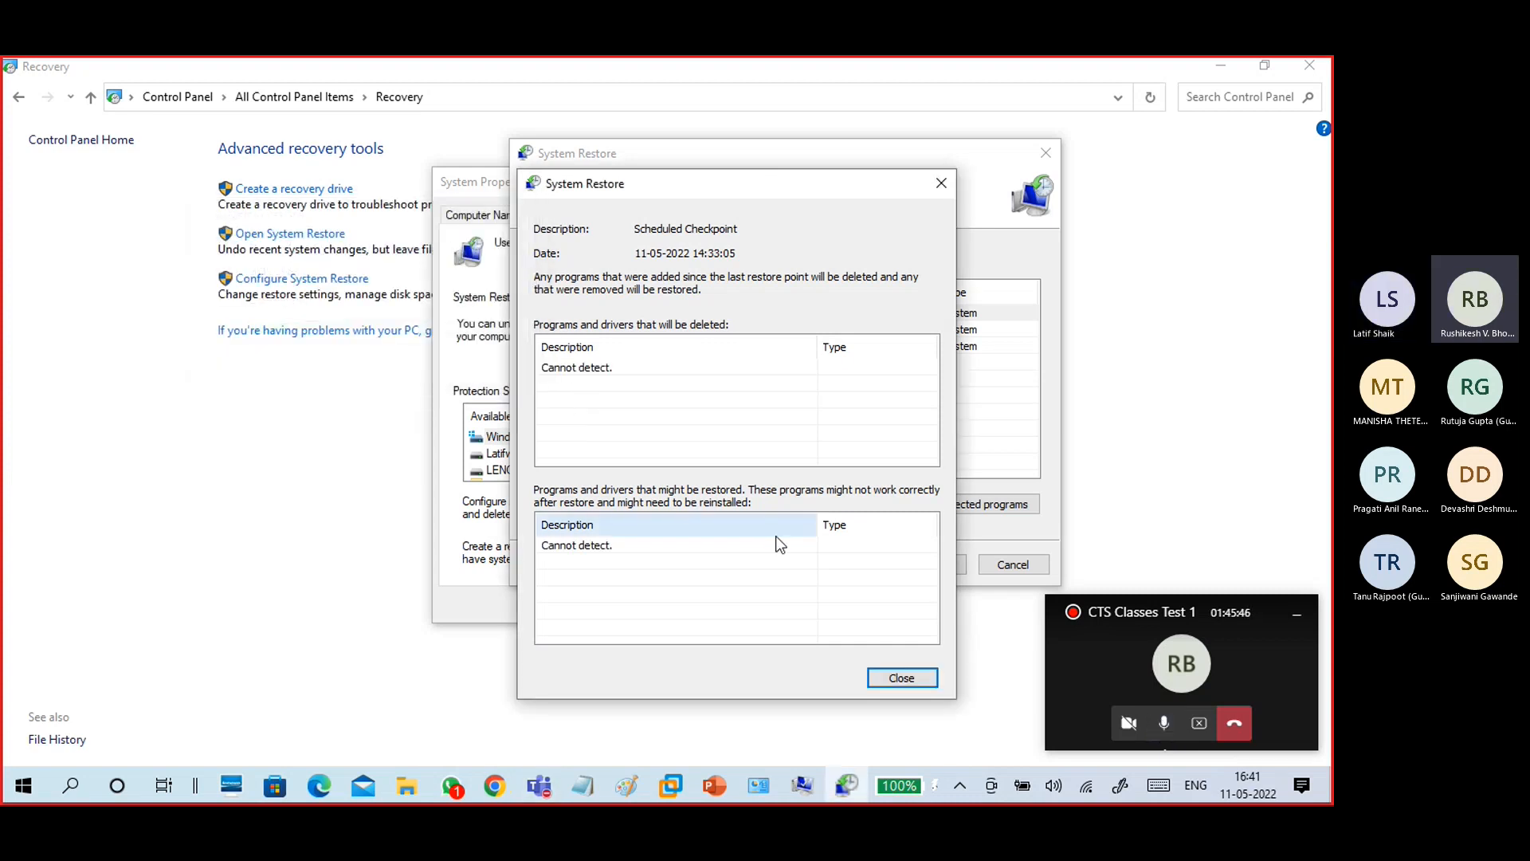
pyautogui.click(896, 678)
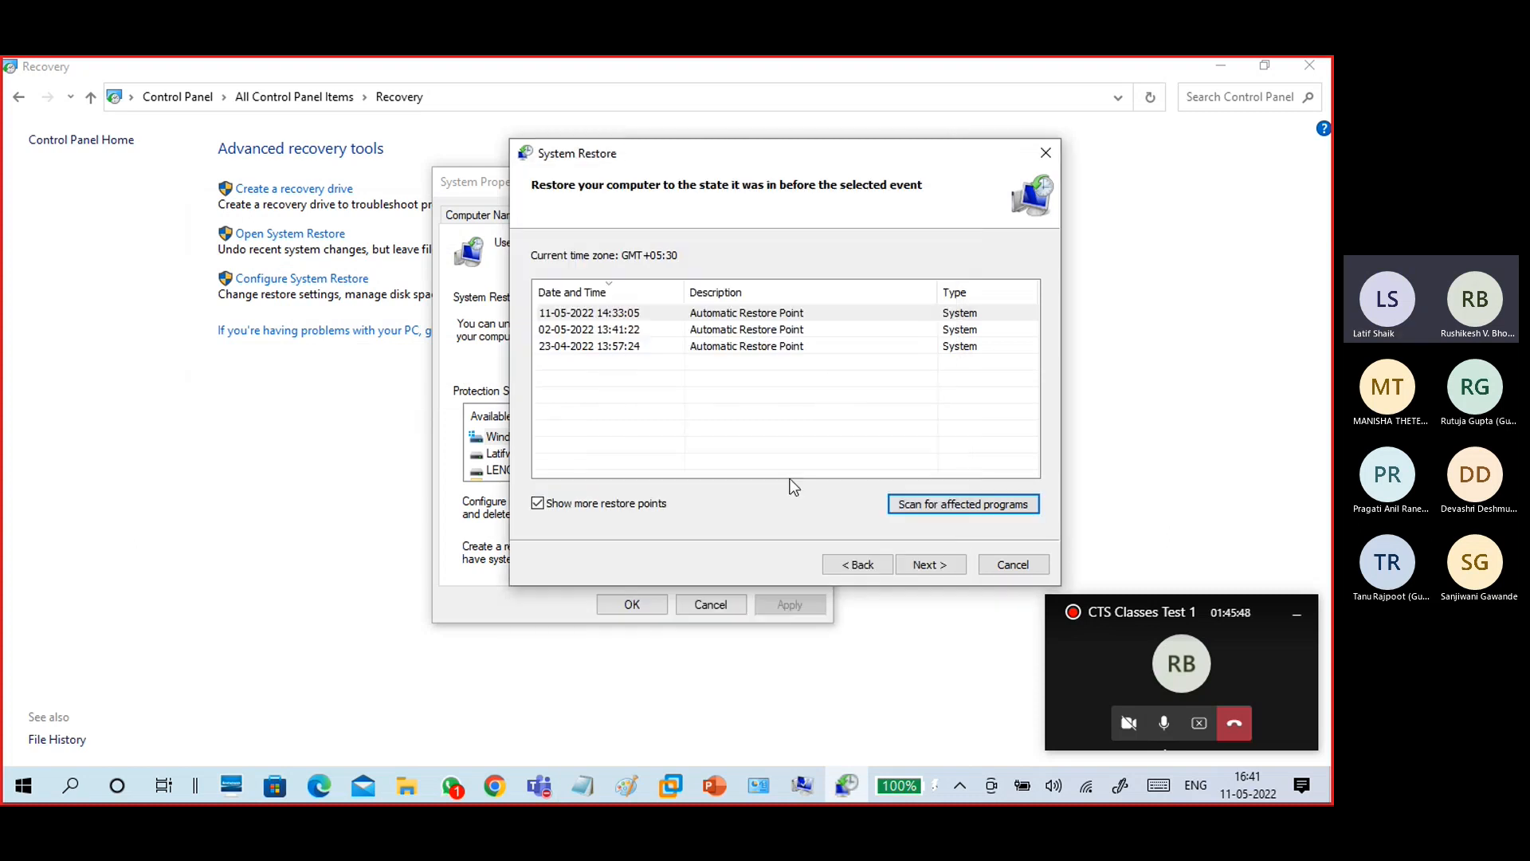
pyautogui.click(571, 329)
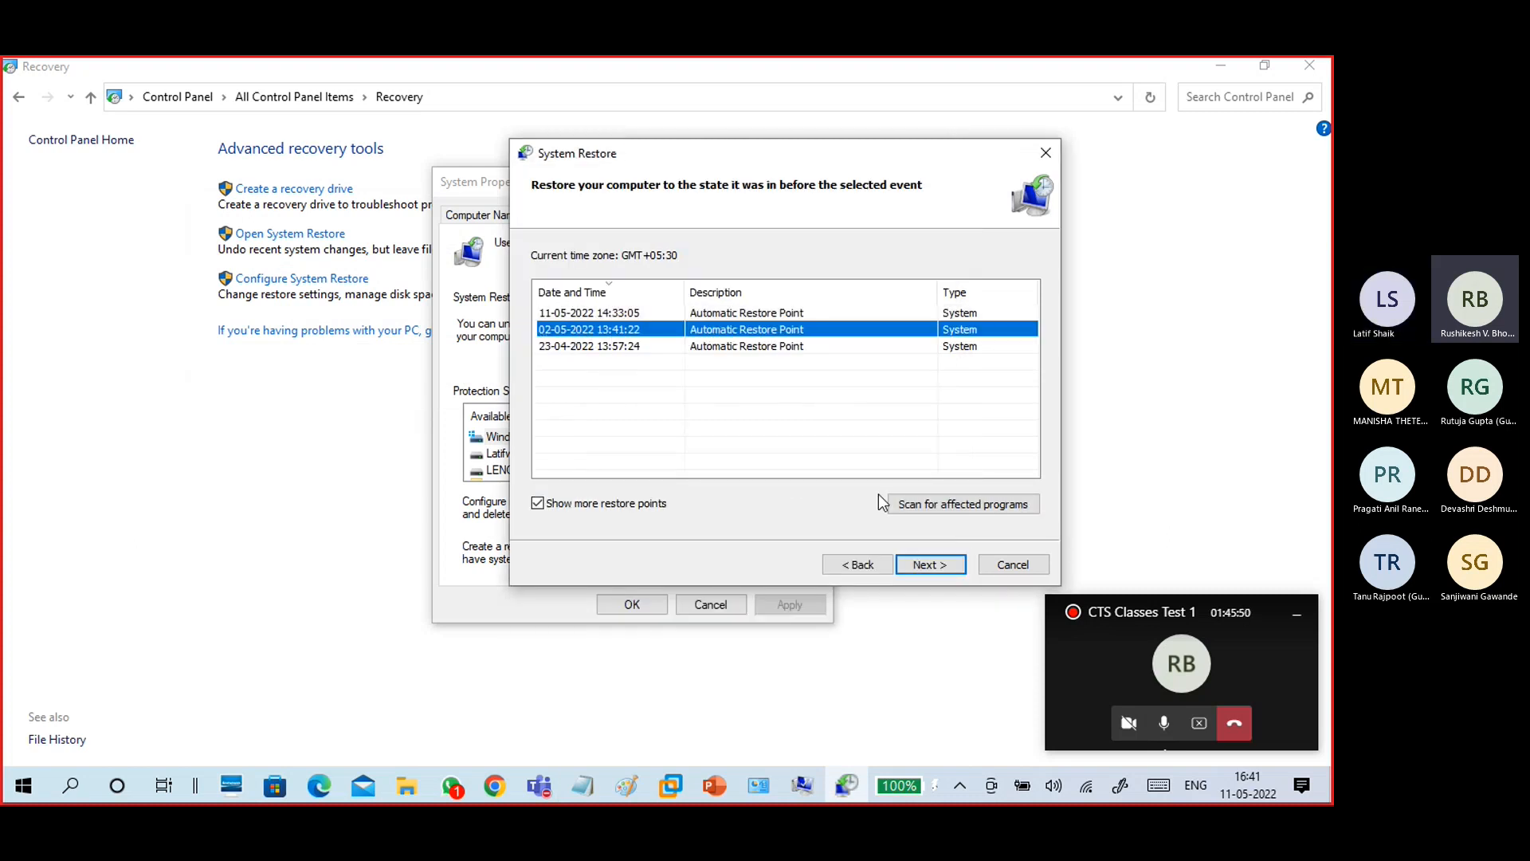
pyautogui.click(904, 498)
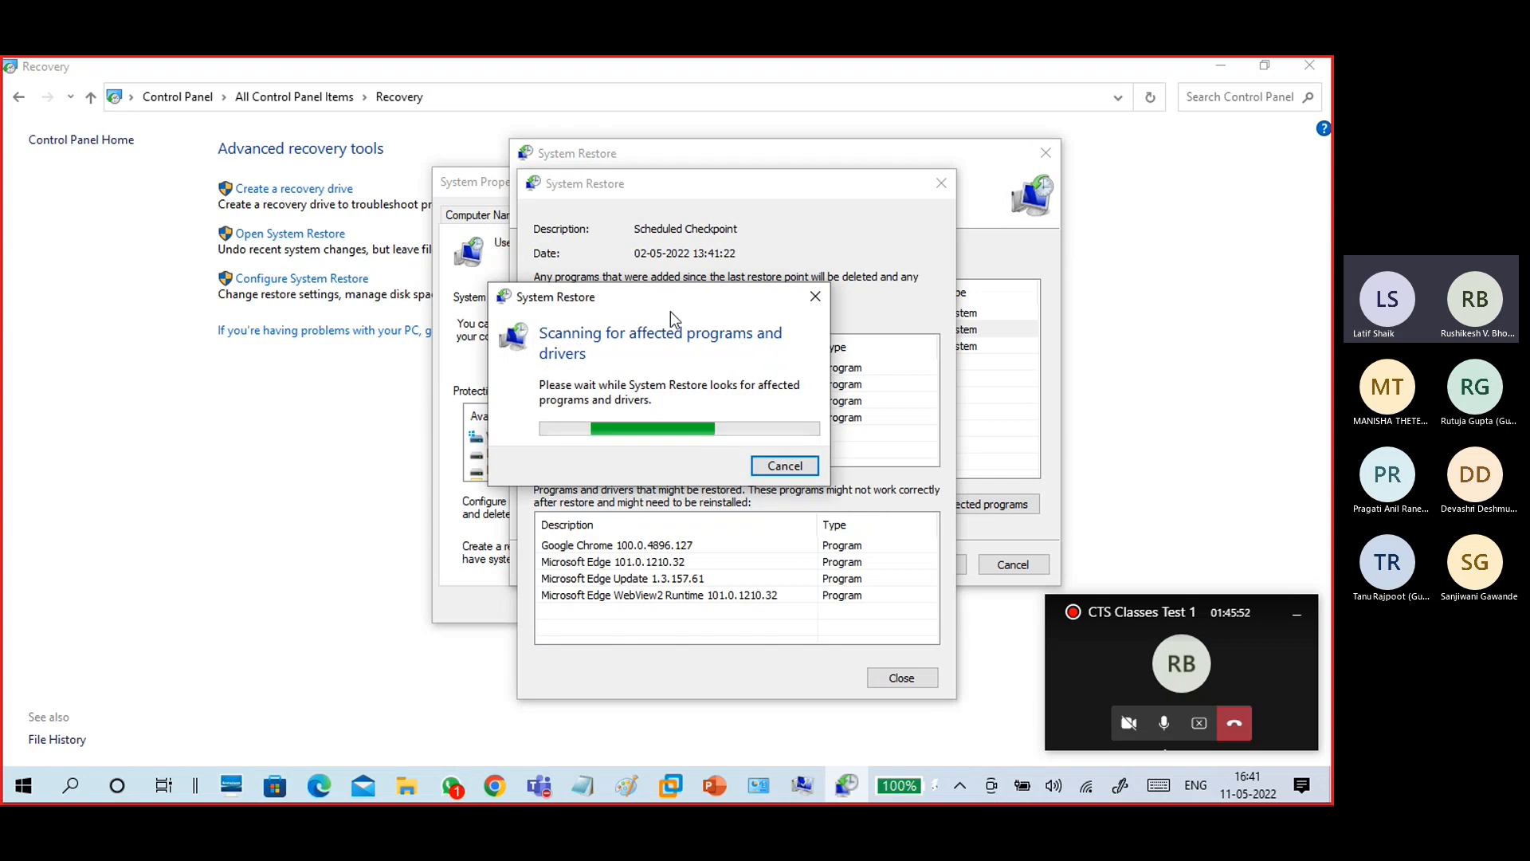
pyautogui.moveTo(661, 296); pyautogui.dragTo(342, 278)
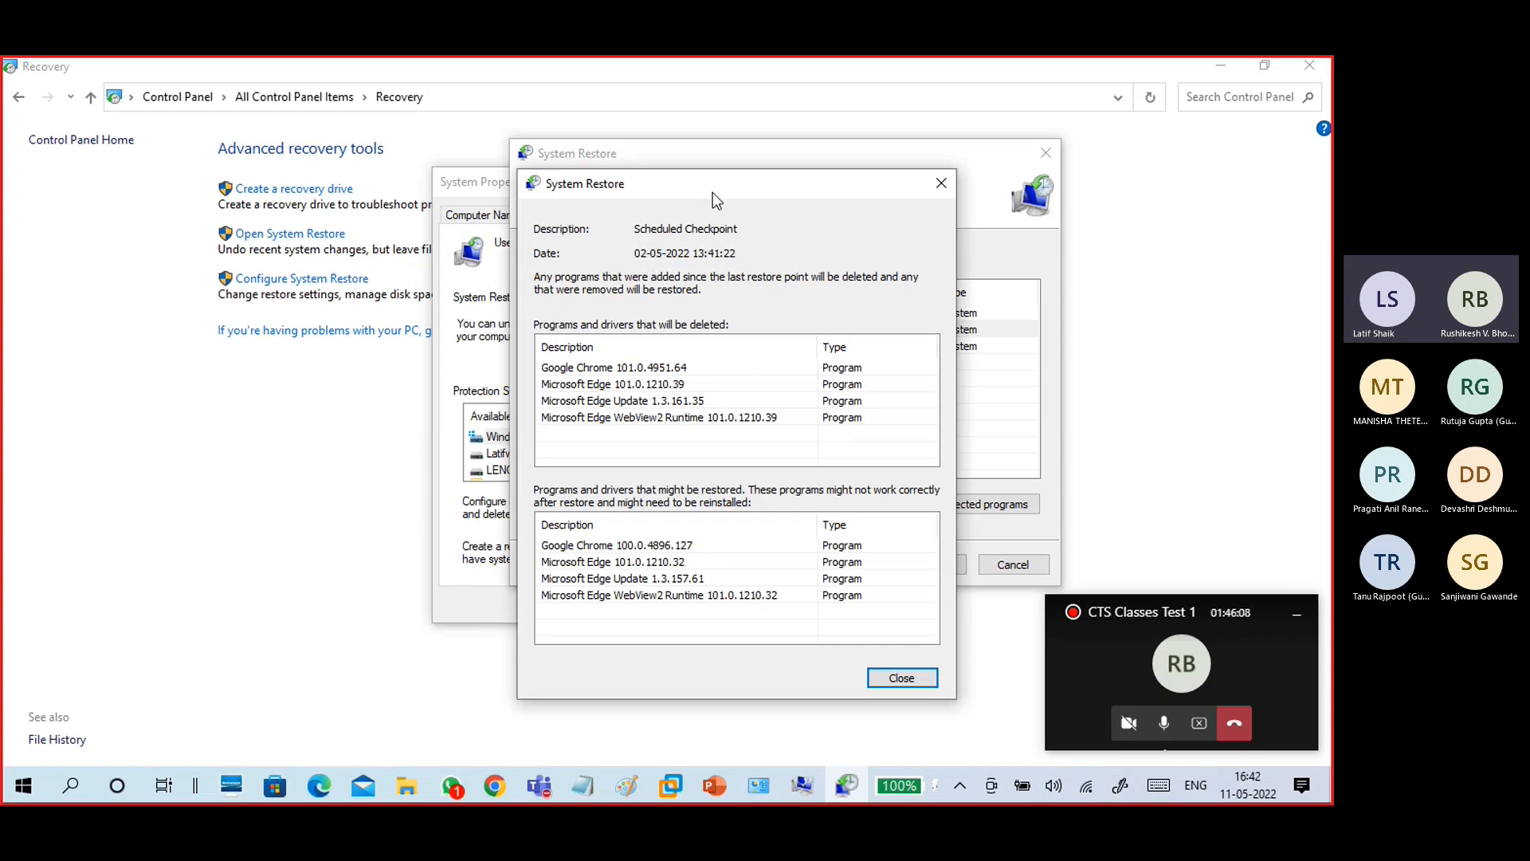
pyautogui.moveTo(712, 193); pyautogui.dragTo(577, 142)
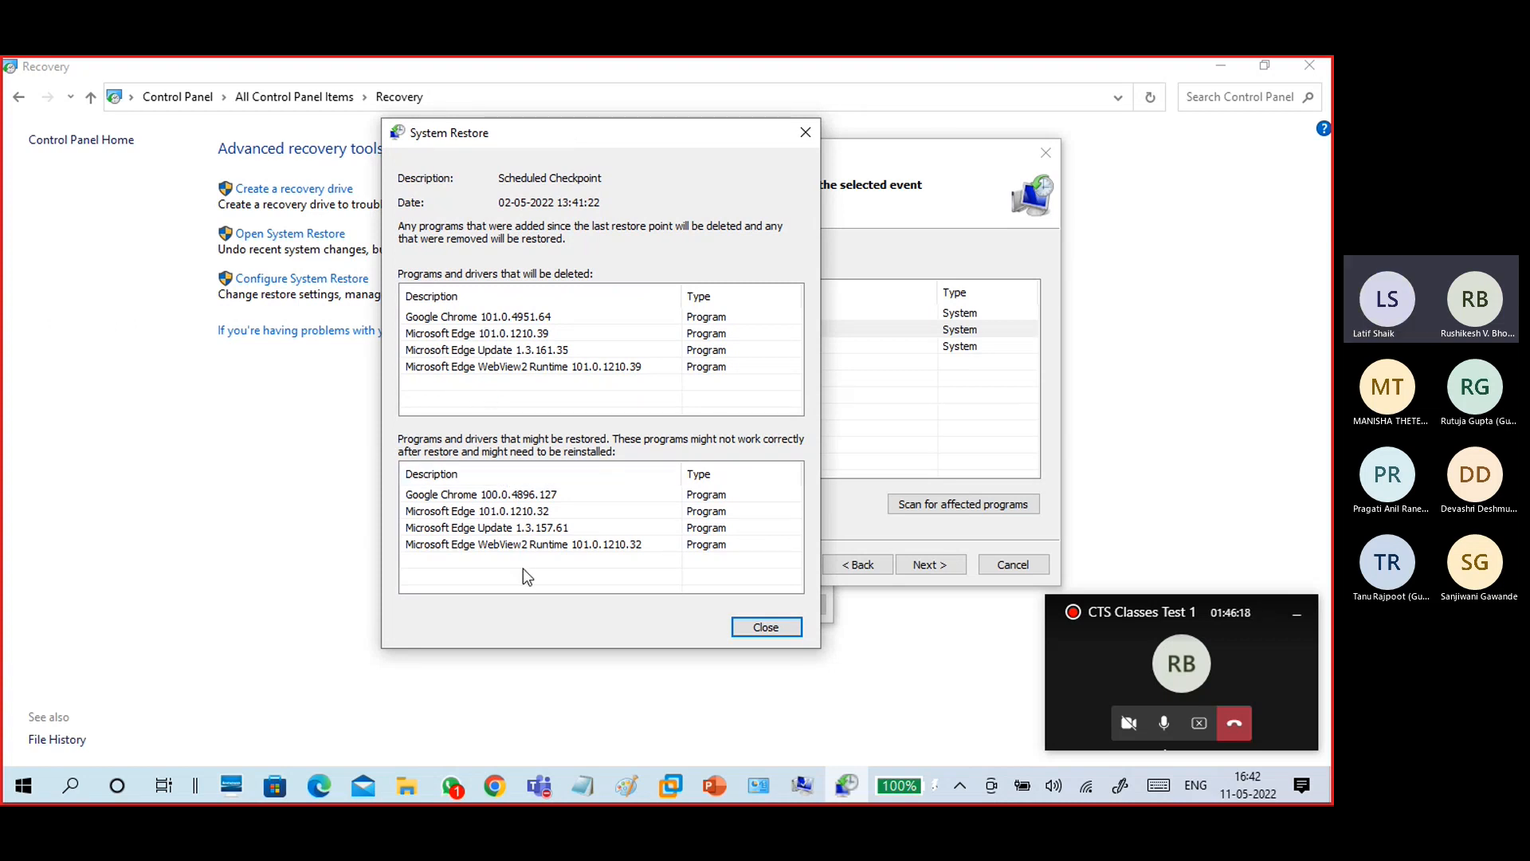
pyautogui.click(482, 317)
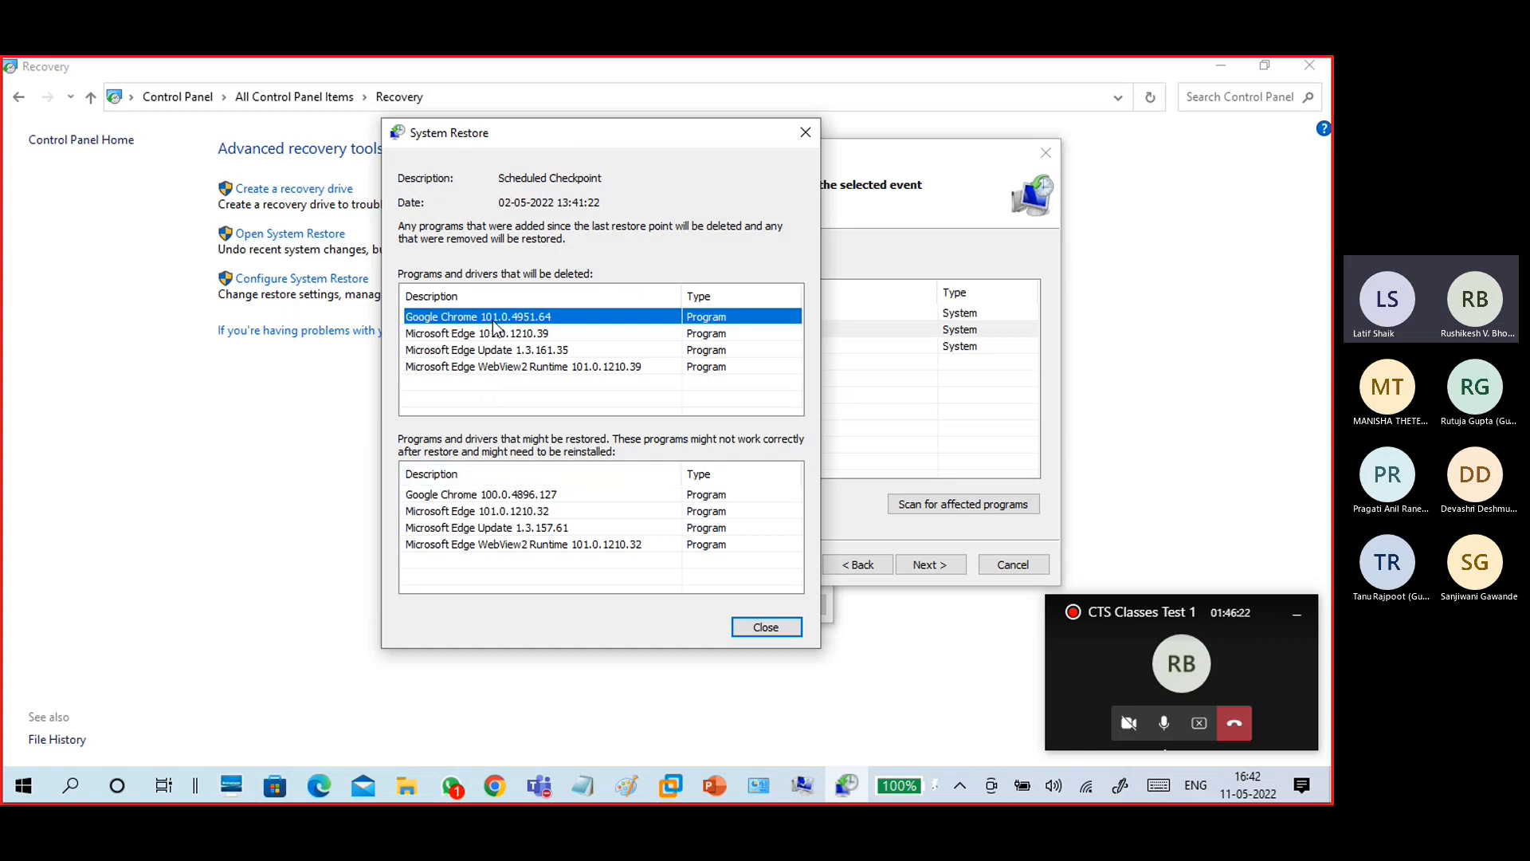
pyautogui.click(491, 495)
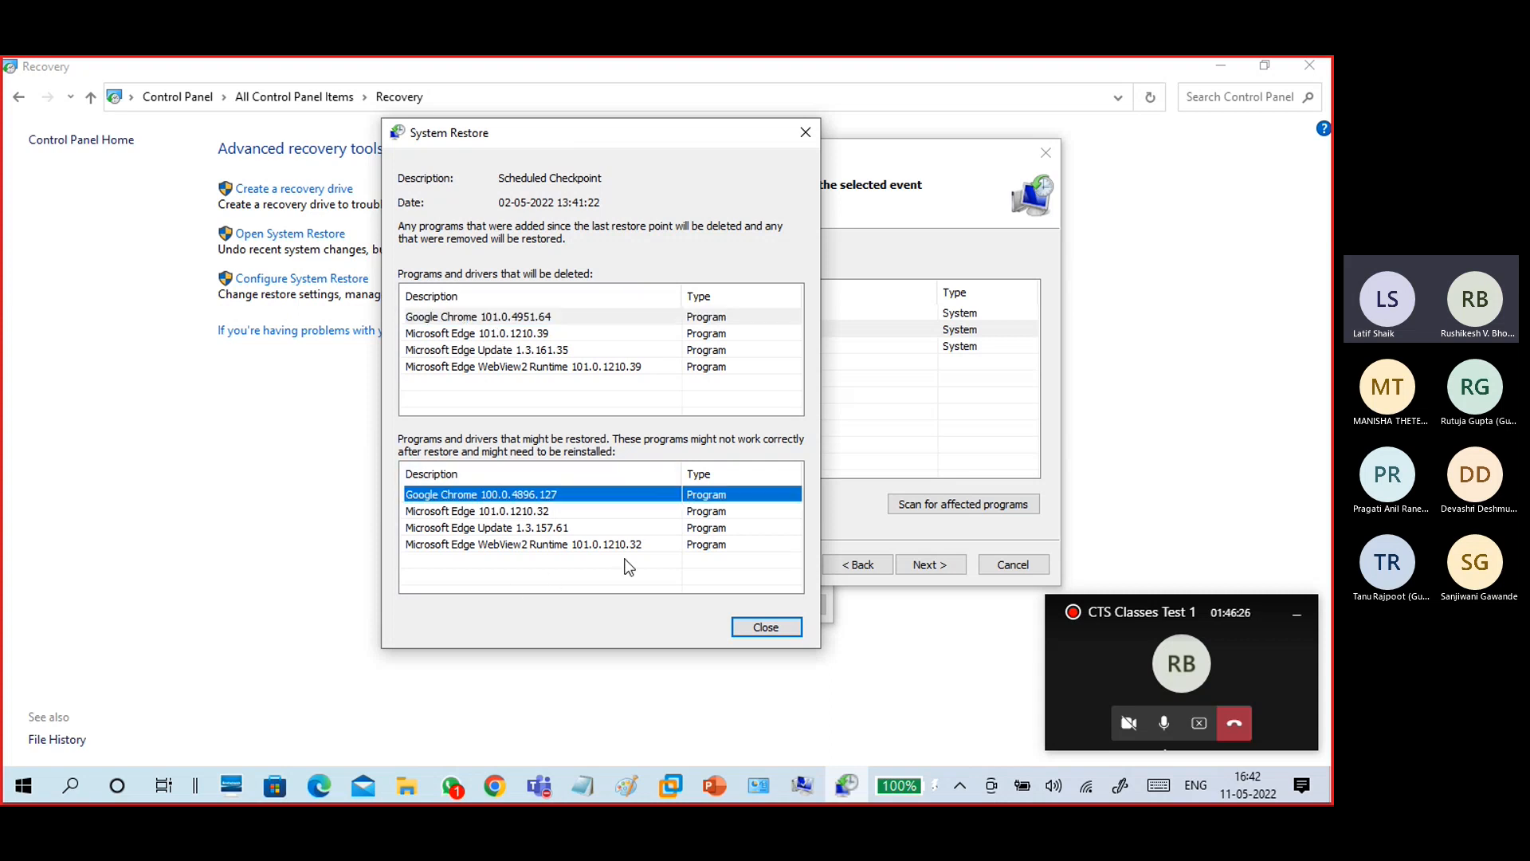
pyautogui.click(761, 629)
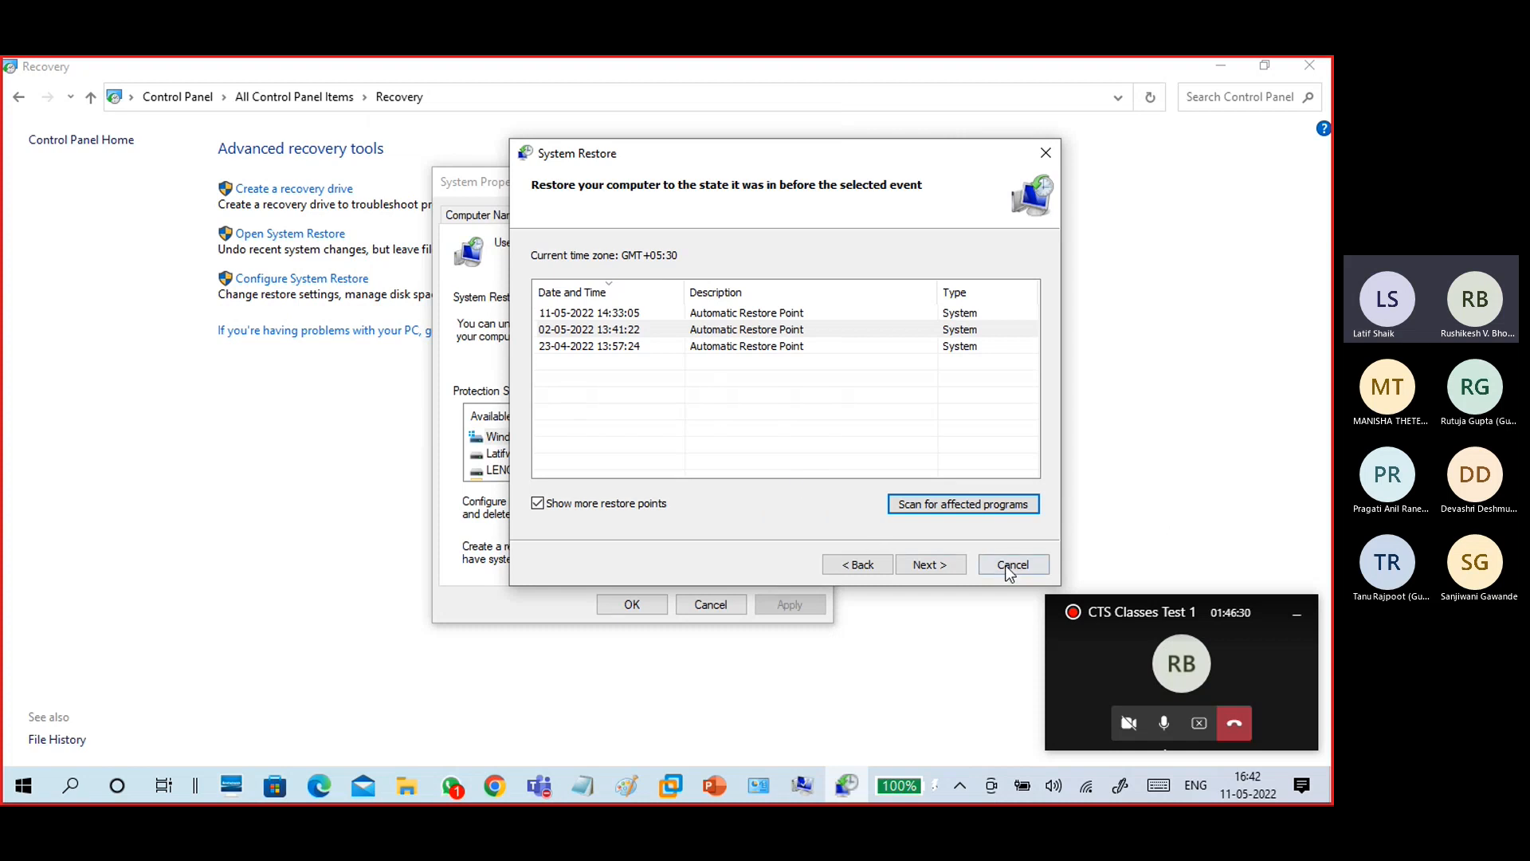
# Cancel System Restore, dismiss System Properties, and minimize the Recovery window.
pyautogui.click(1009, 566)
pyautogui.click(725, 605)
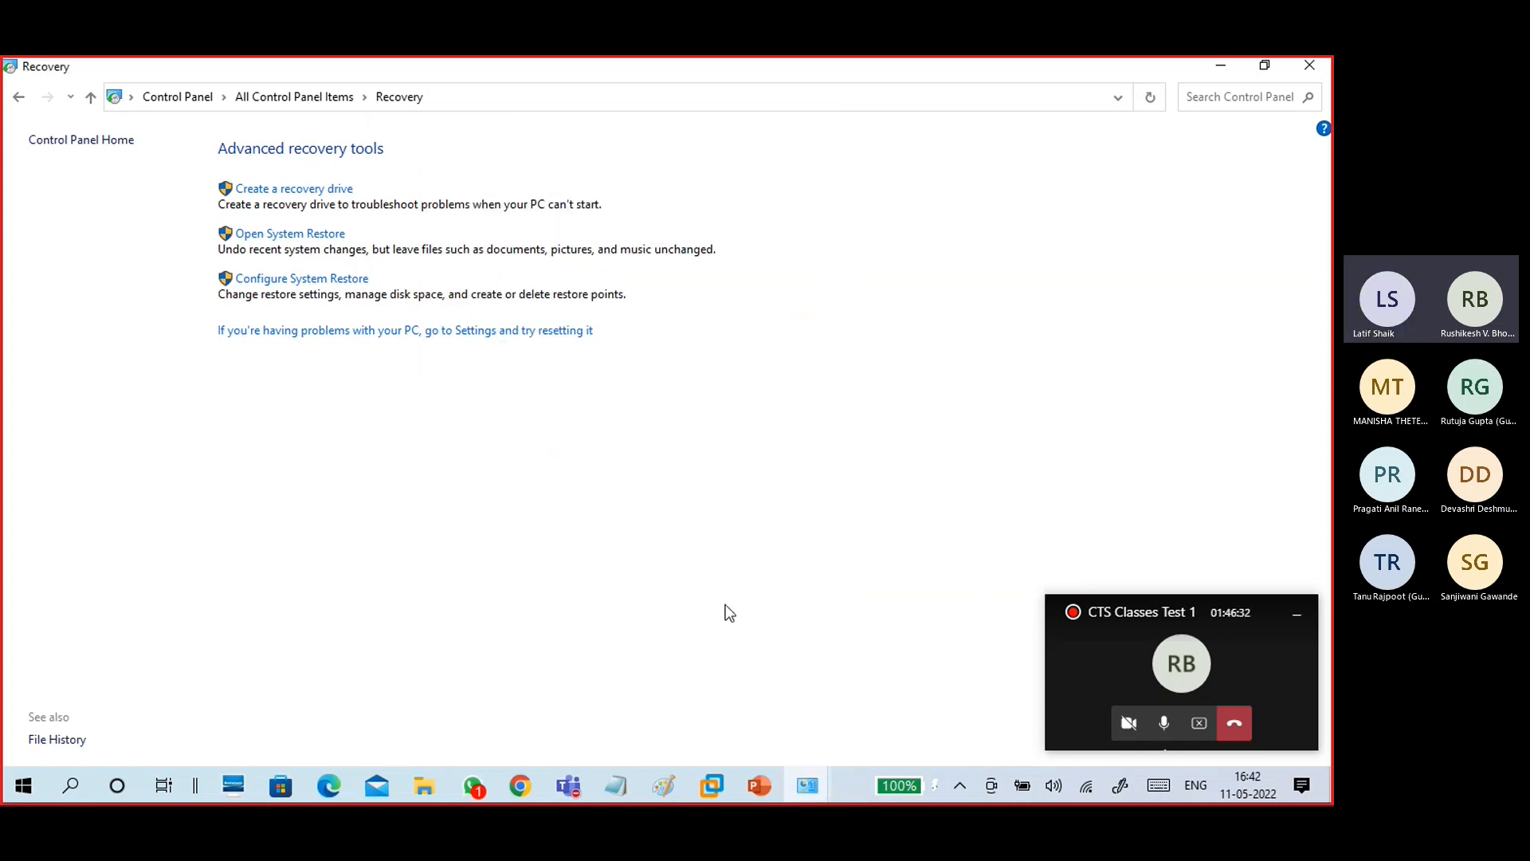
pyautogui.click(1213, 69)
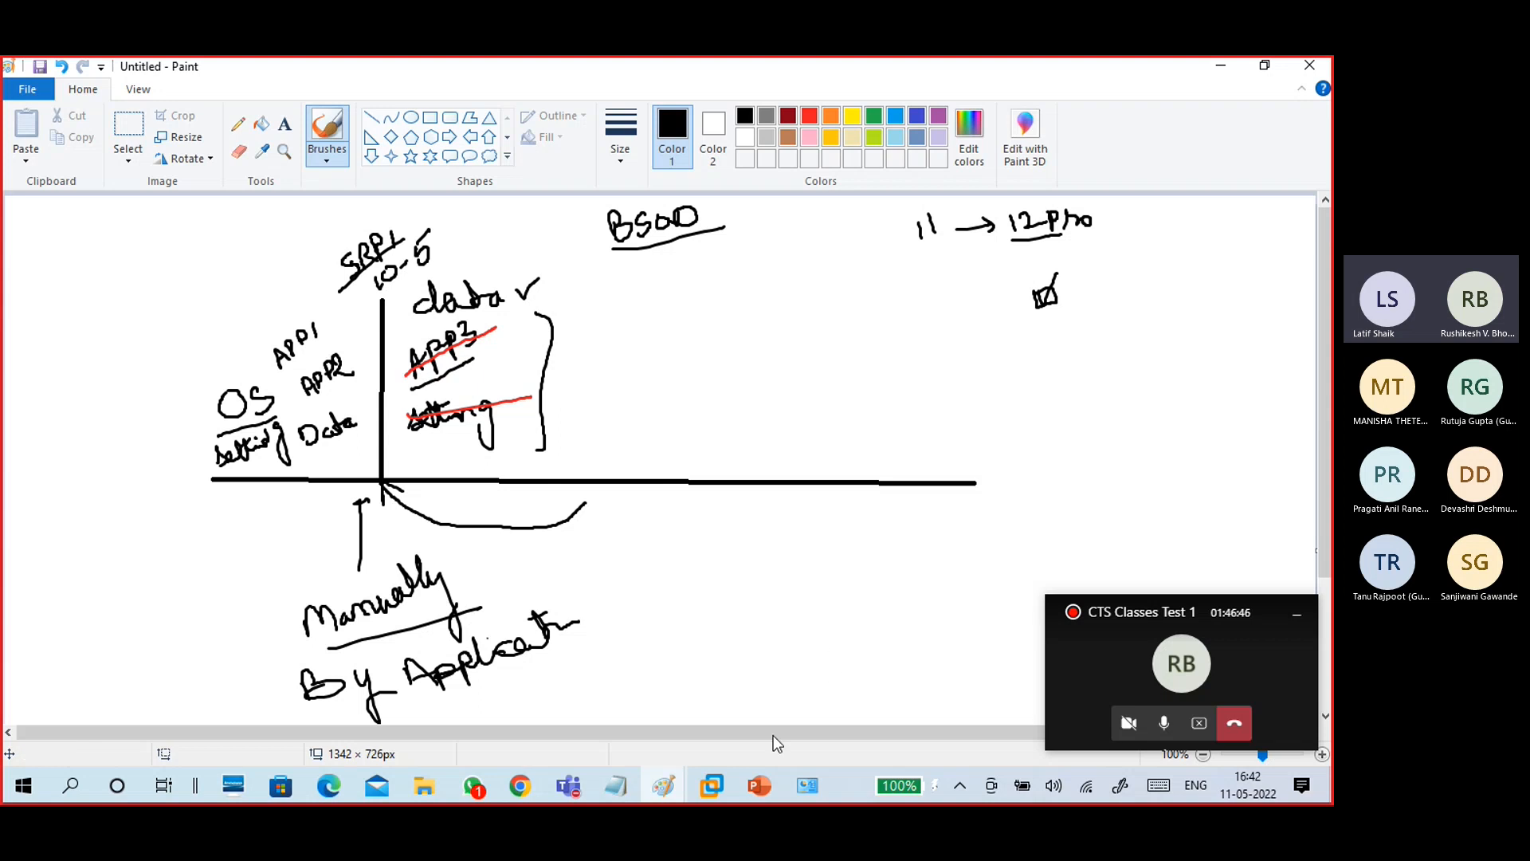
# Return to the Recovery window and examine the Windows8_OS (C:) drive's restore settings and disk space usage, leaving without saving.
pyautogui.click(808, 785)
pyautogui.click(858, 731)
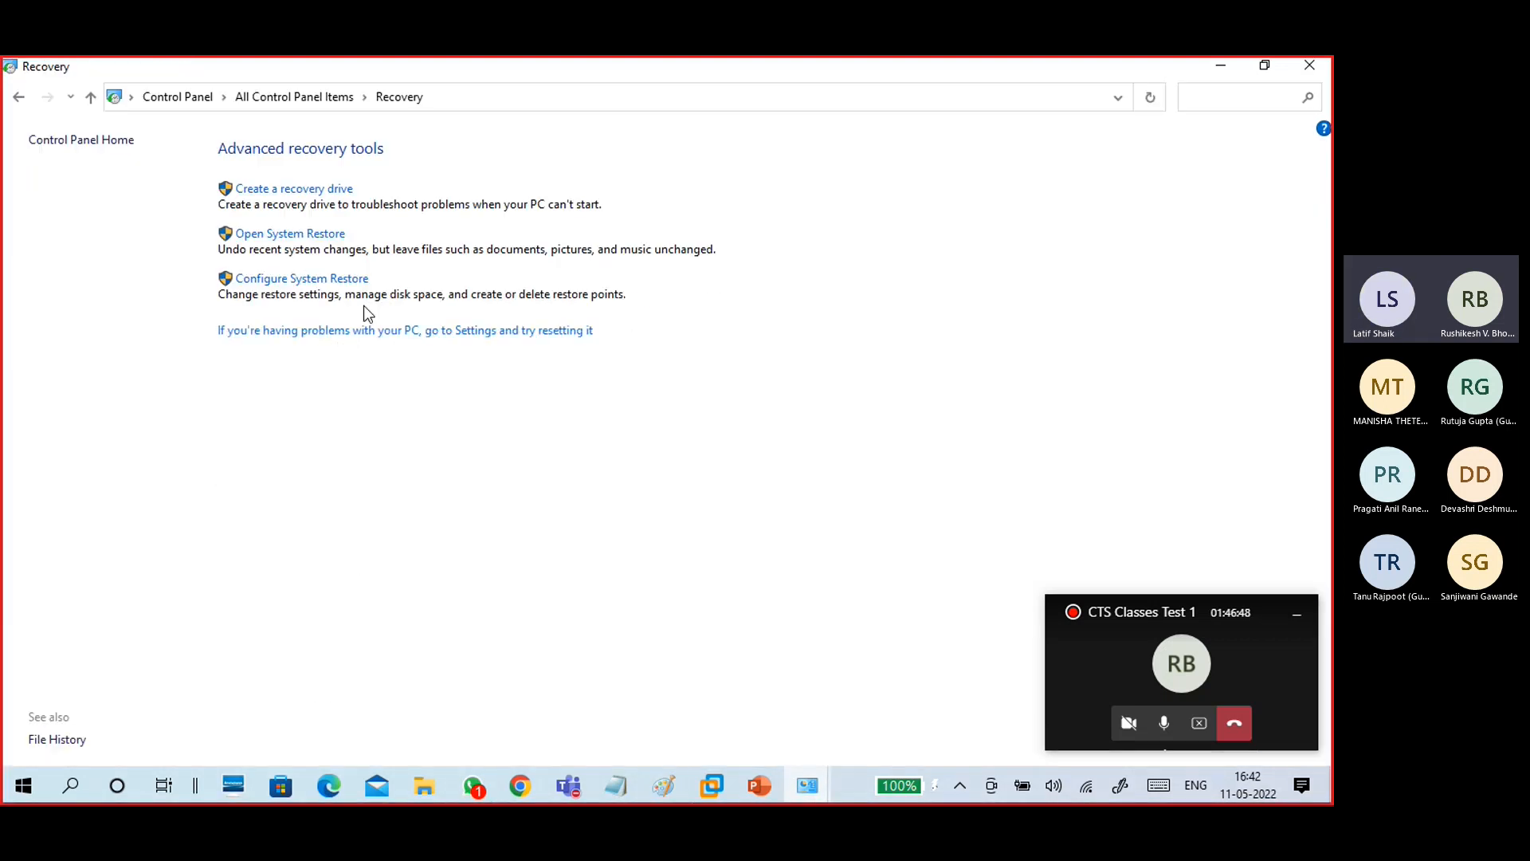
pyautogui.click(331, 278)
pyautogui.click(388, 448)
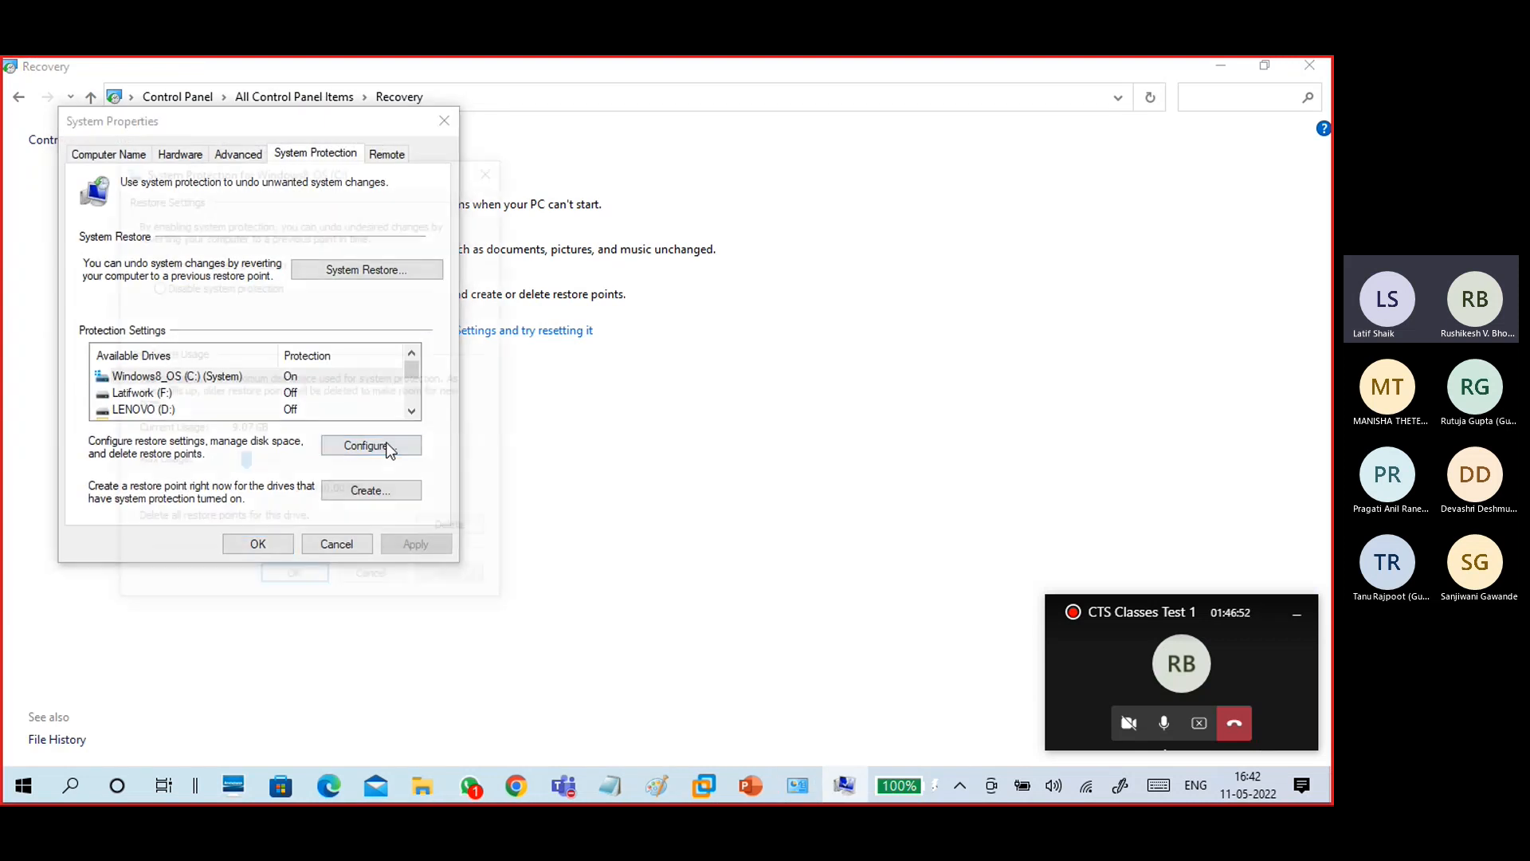
pyautogui.moveTo(316, 173); pyautogui.dragTo(836, 165)
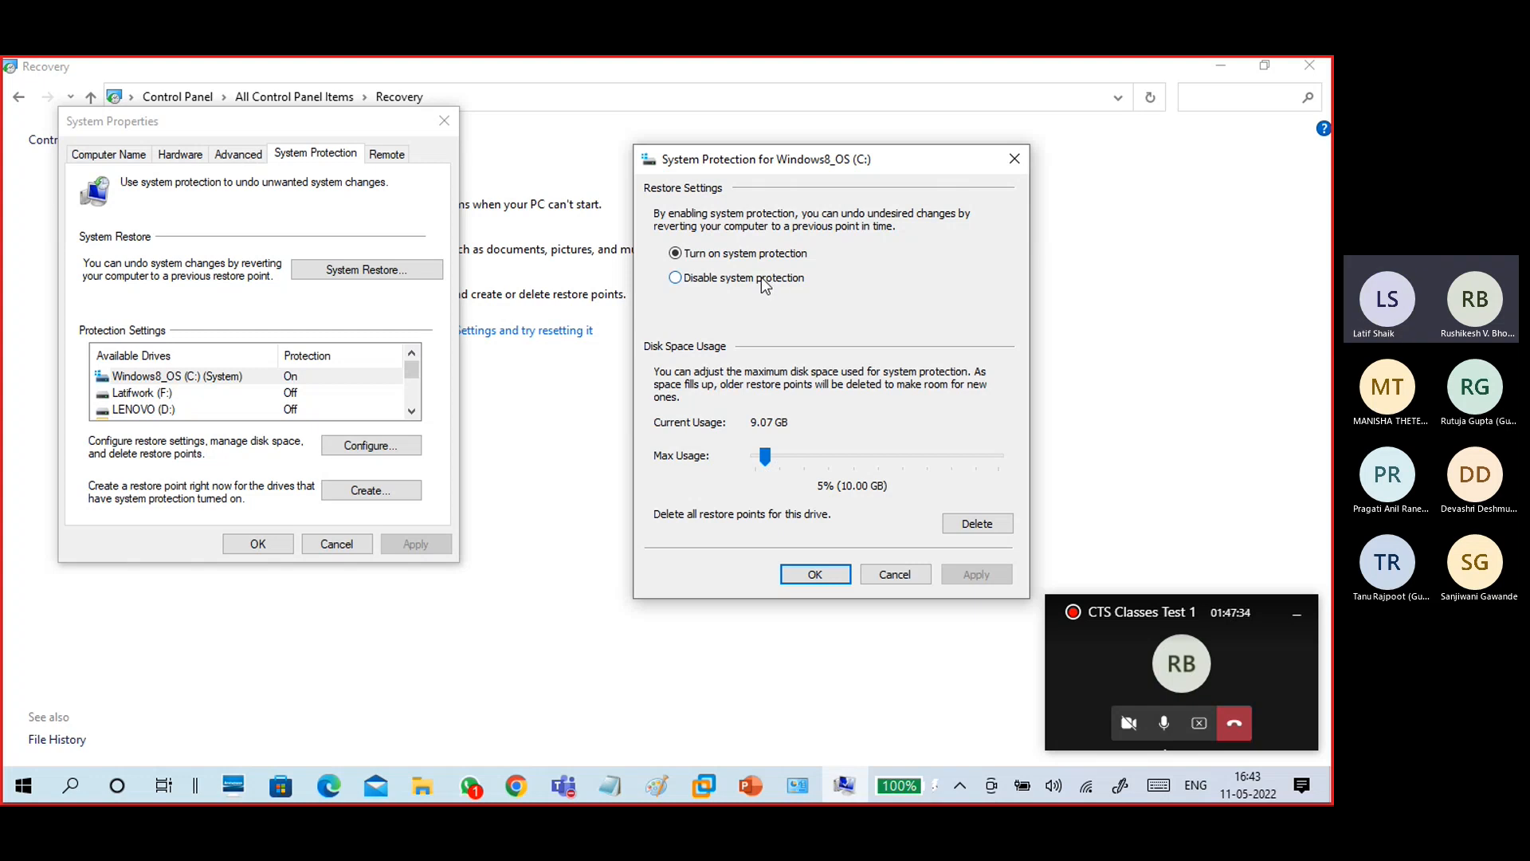
pyautogui.click(889, 574)
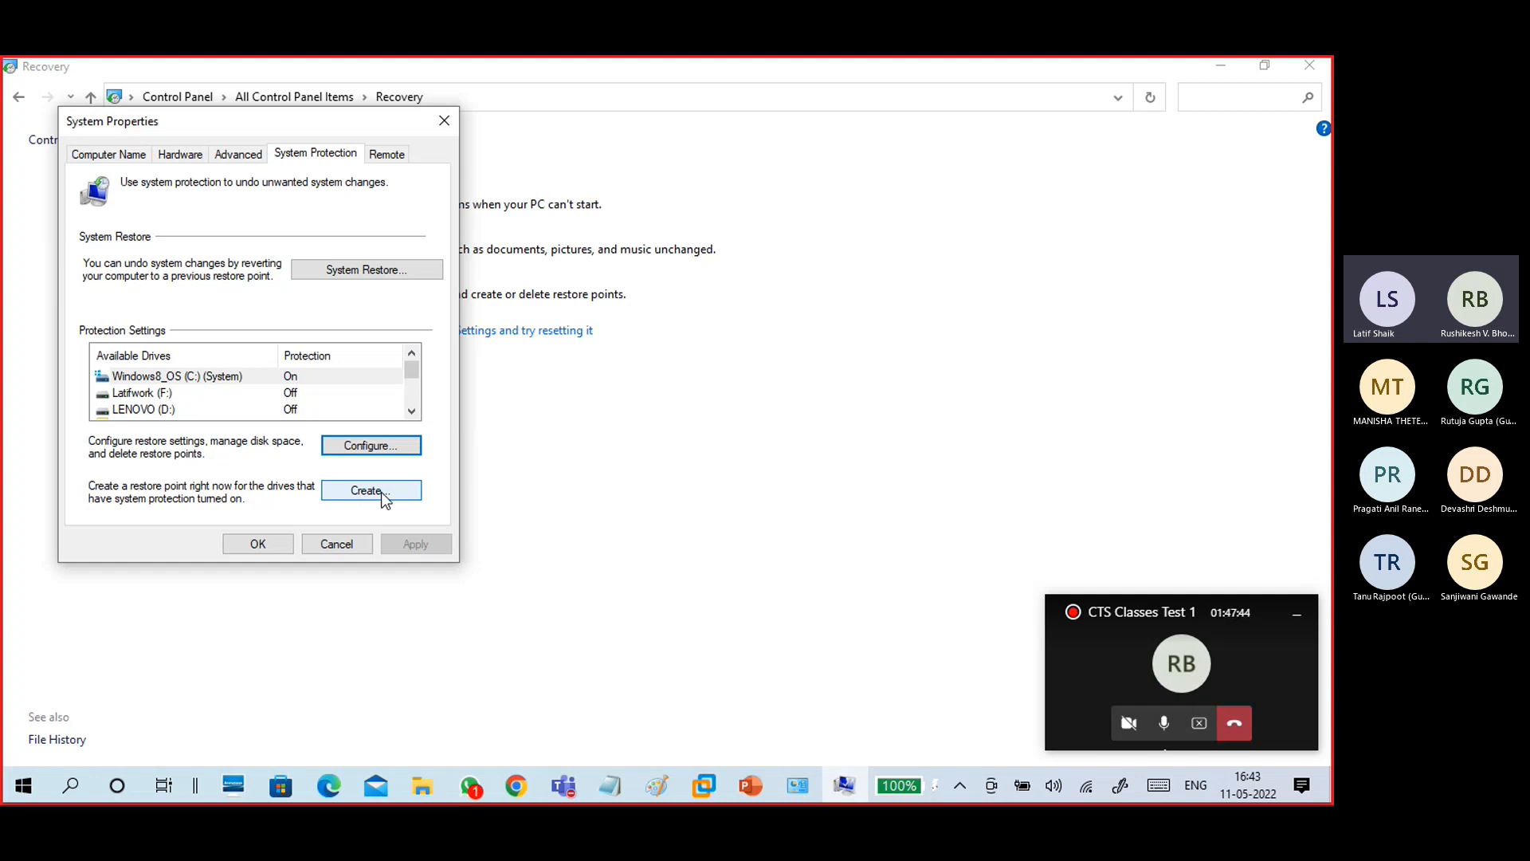
# Dismiss System Properties without saving, minimize the Paint timeline, and return from Recovery to All Control Panel Items.
pyautogui.click(287, 376)
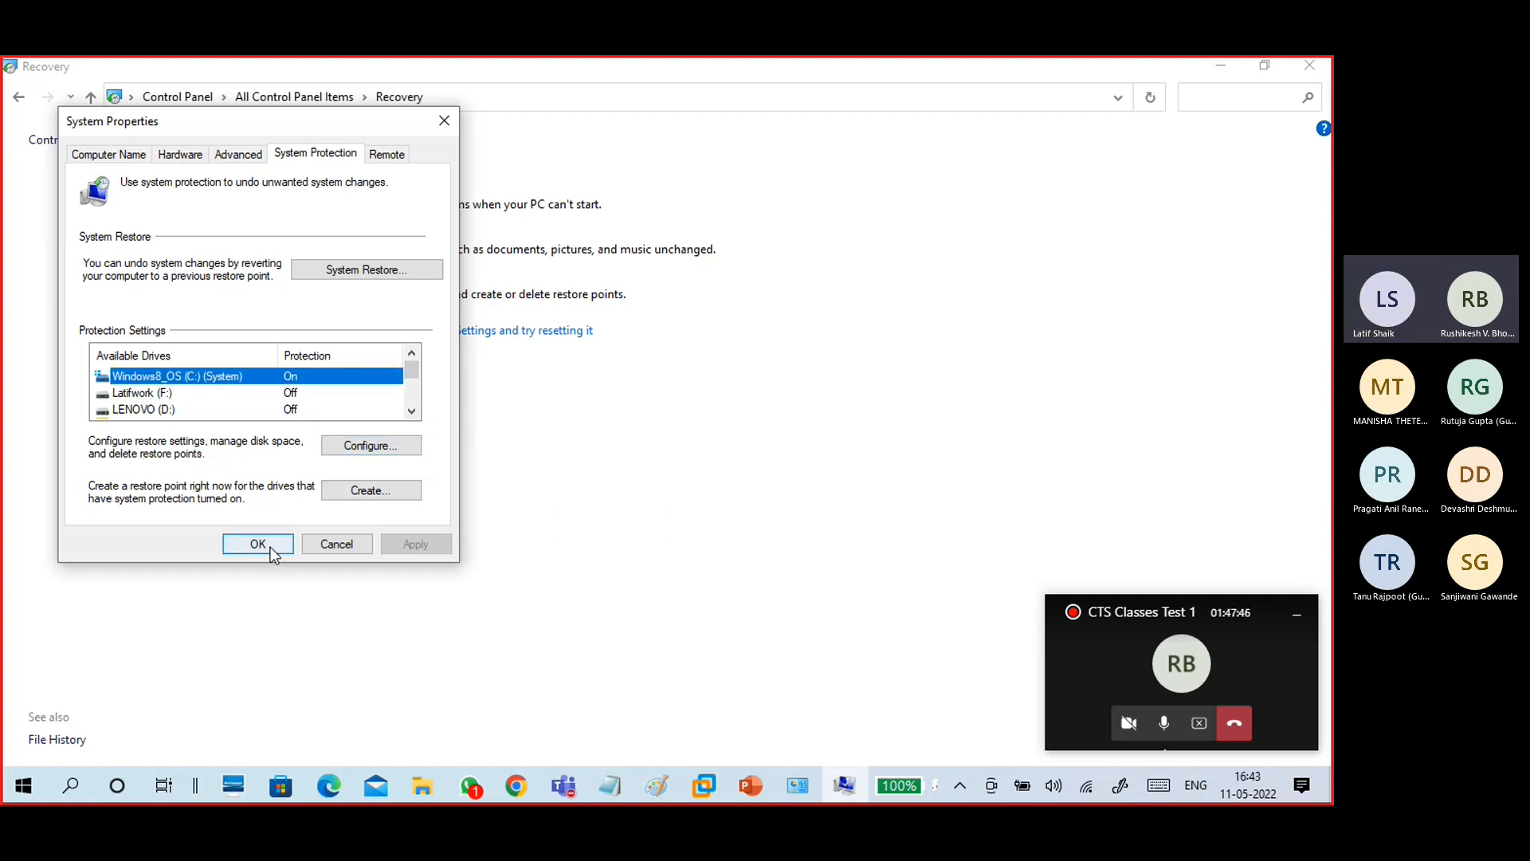
pyautogui.click(343, 547)
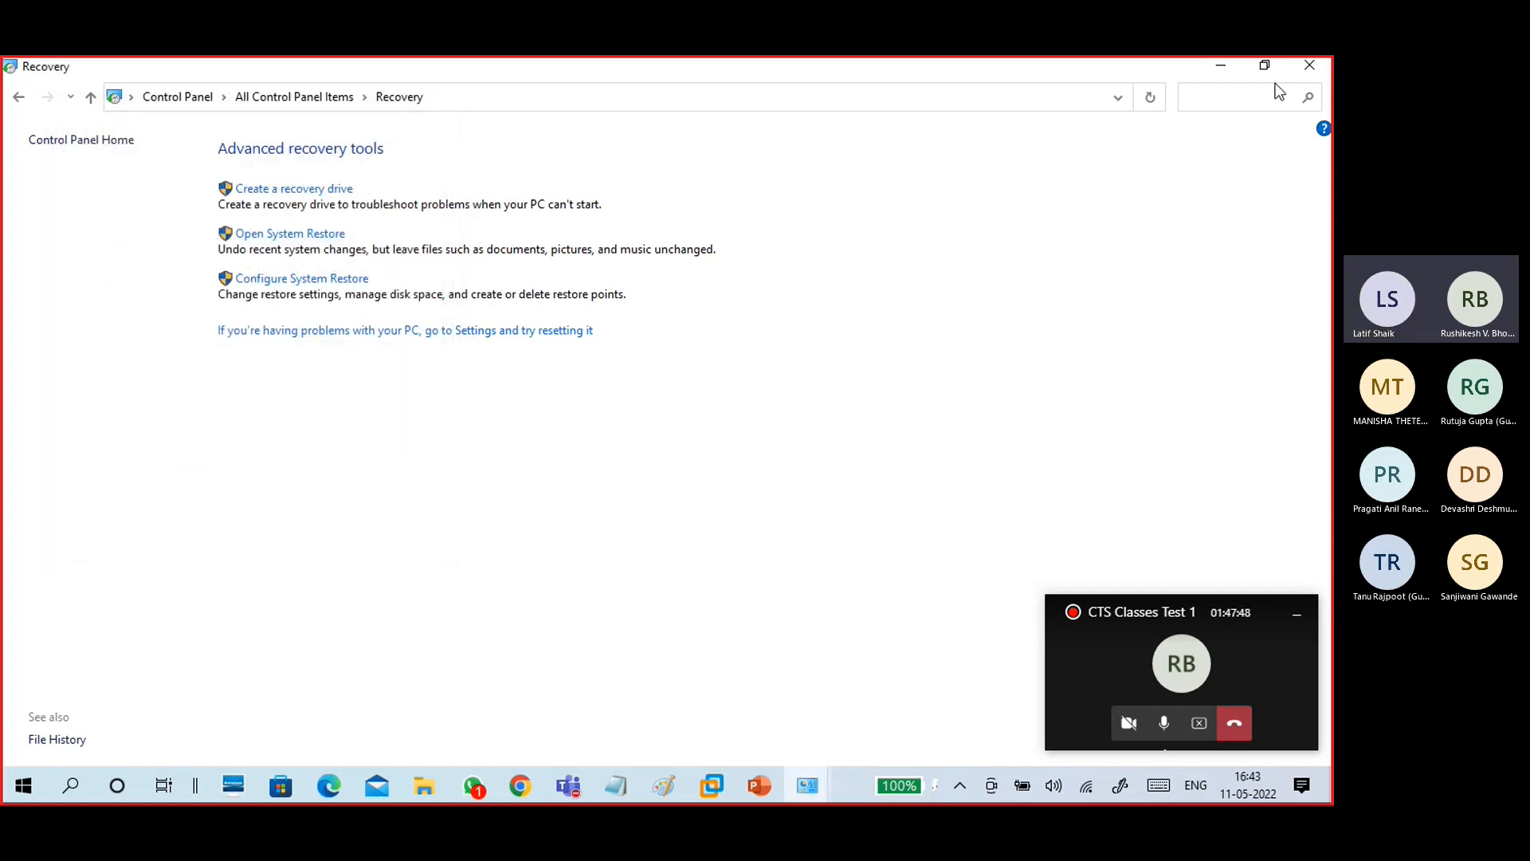
pyautogui.click(1295, 64)
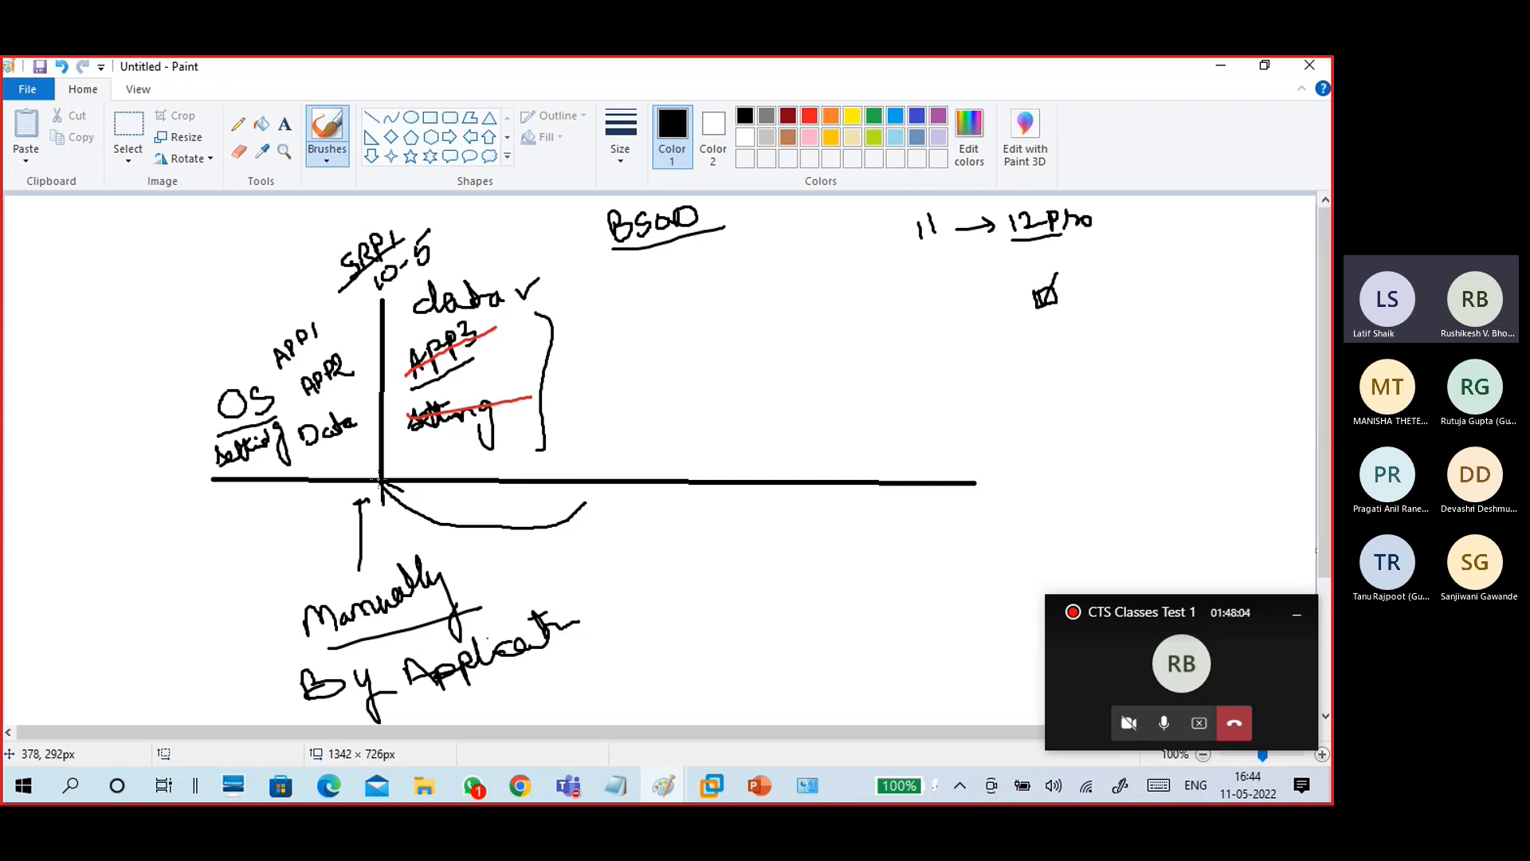
pyautogui.click(1237, 70)
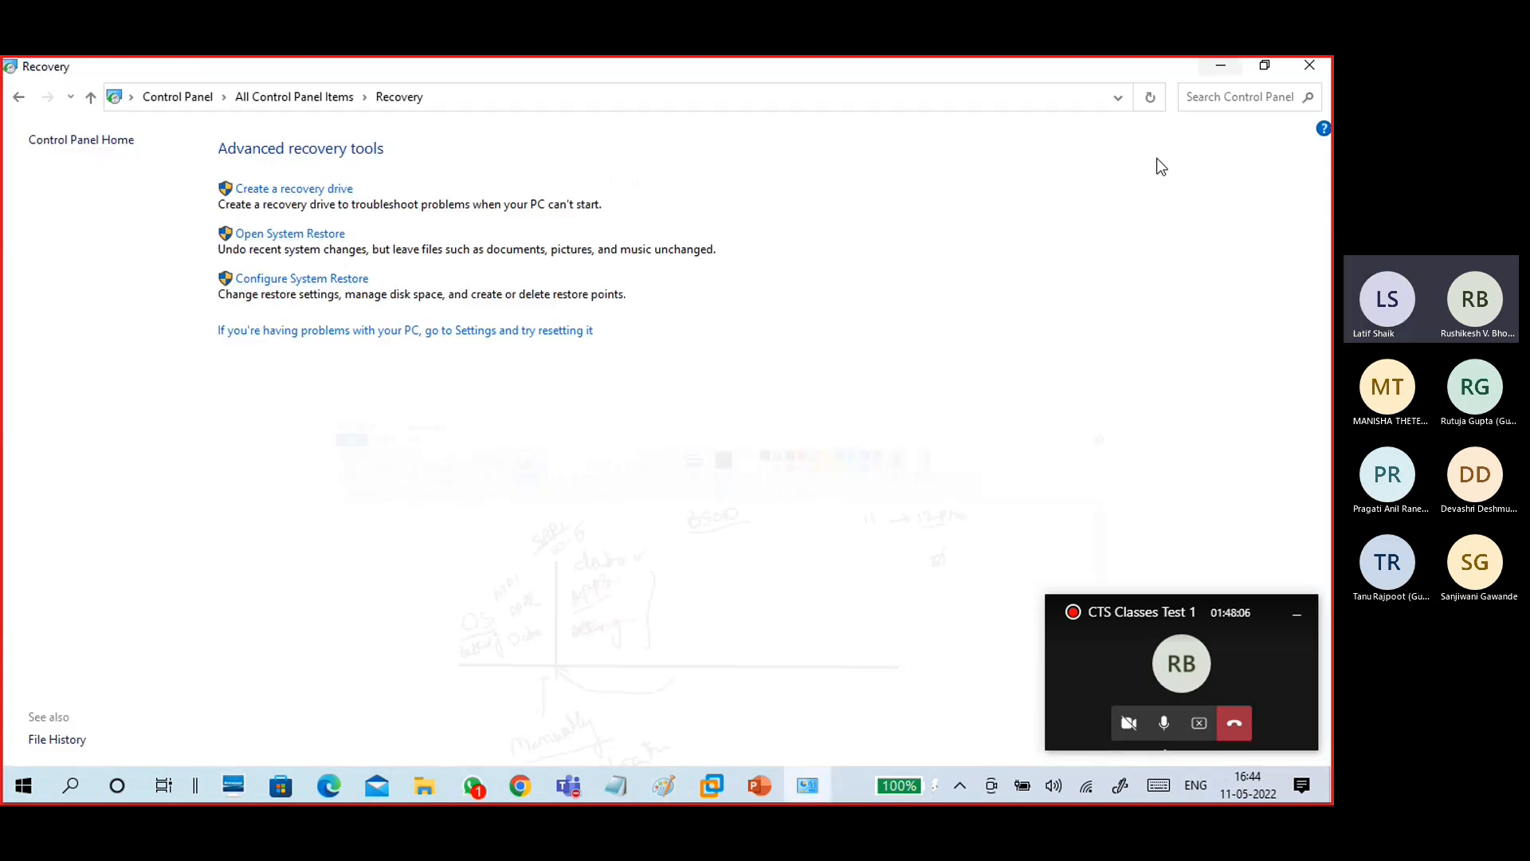
pyautogui.click(323, 97)
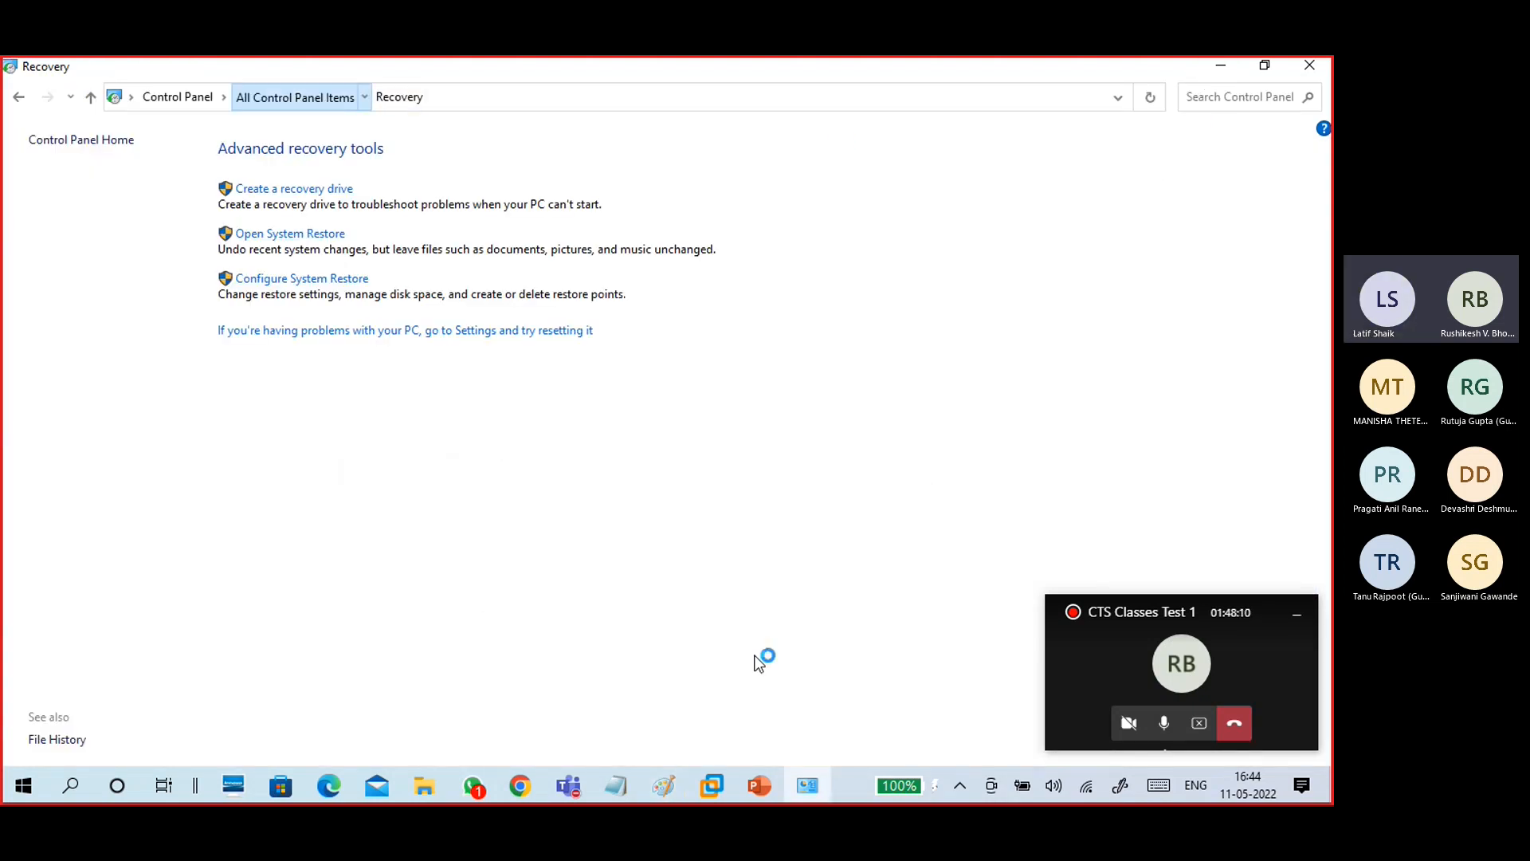
# Bring up the 11-05 storage.txt notes in Notepad and highlight the Shadow copy topic.
pyautogui.moveTo(630, 785)
pyautogui.click(672, 693)
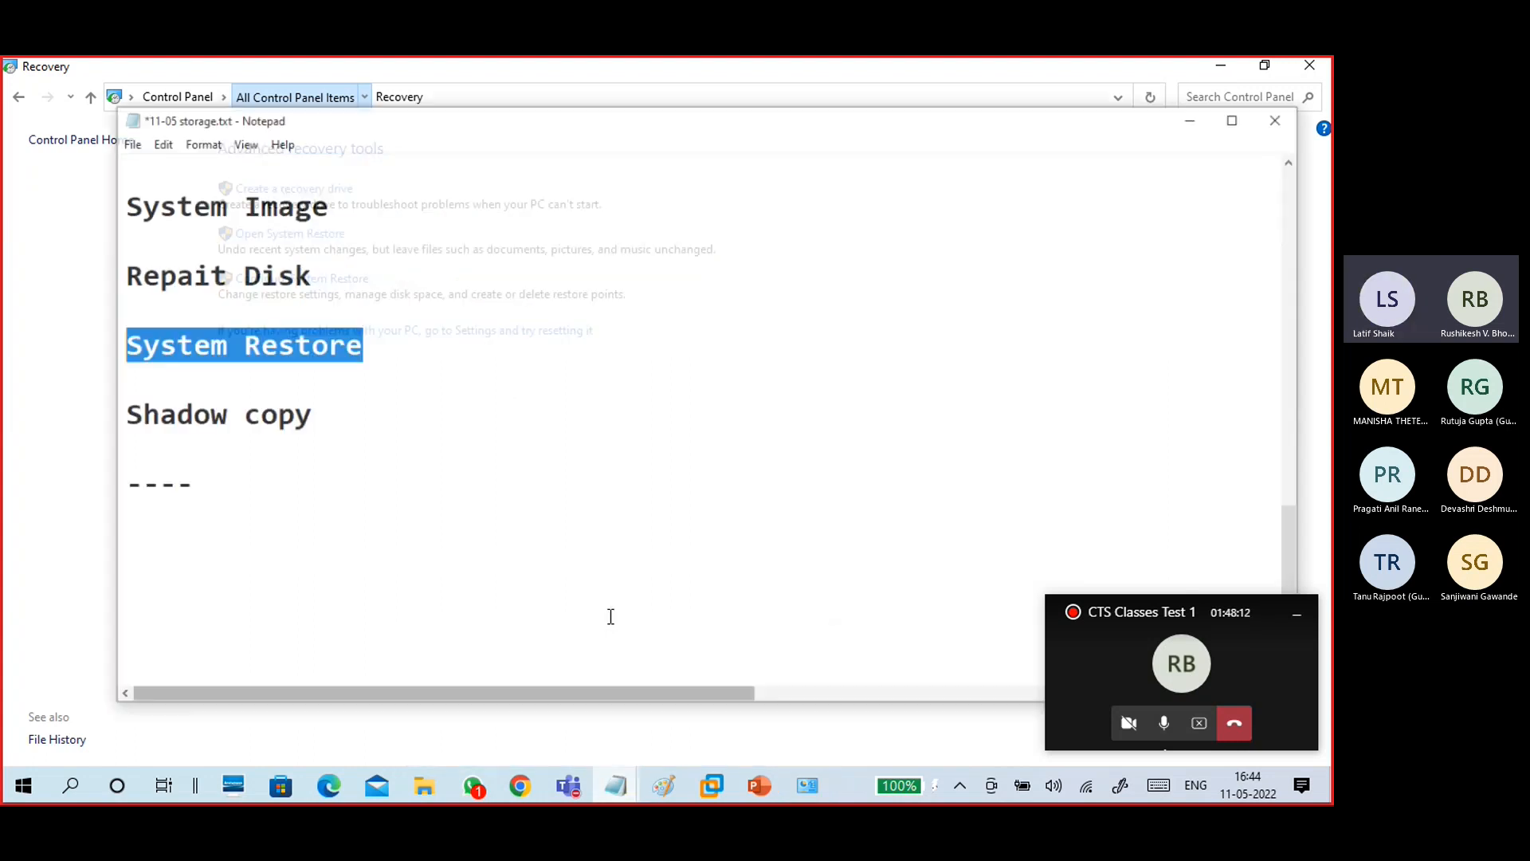
pyautogui.click(306, 409)
pyautogui.moveTo(306, 409); pyautogui.dragTo(102, 395)
pyautogui.click(165, 452)
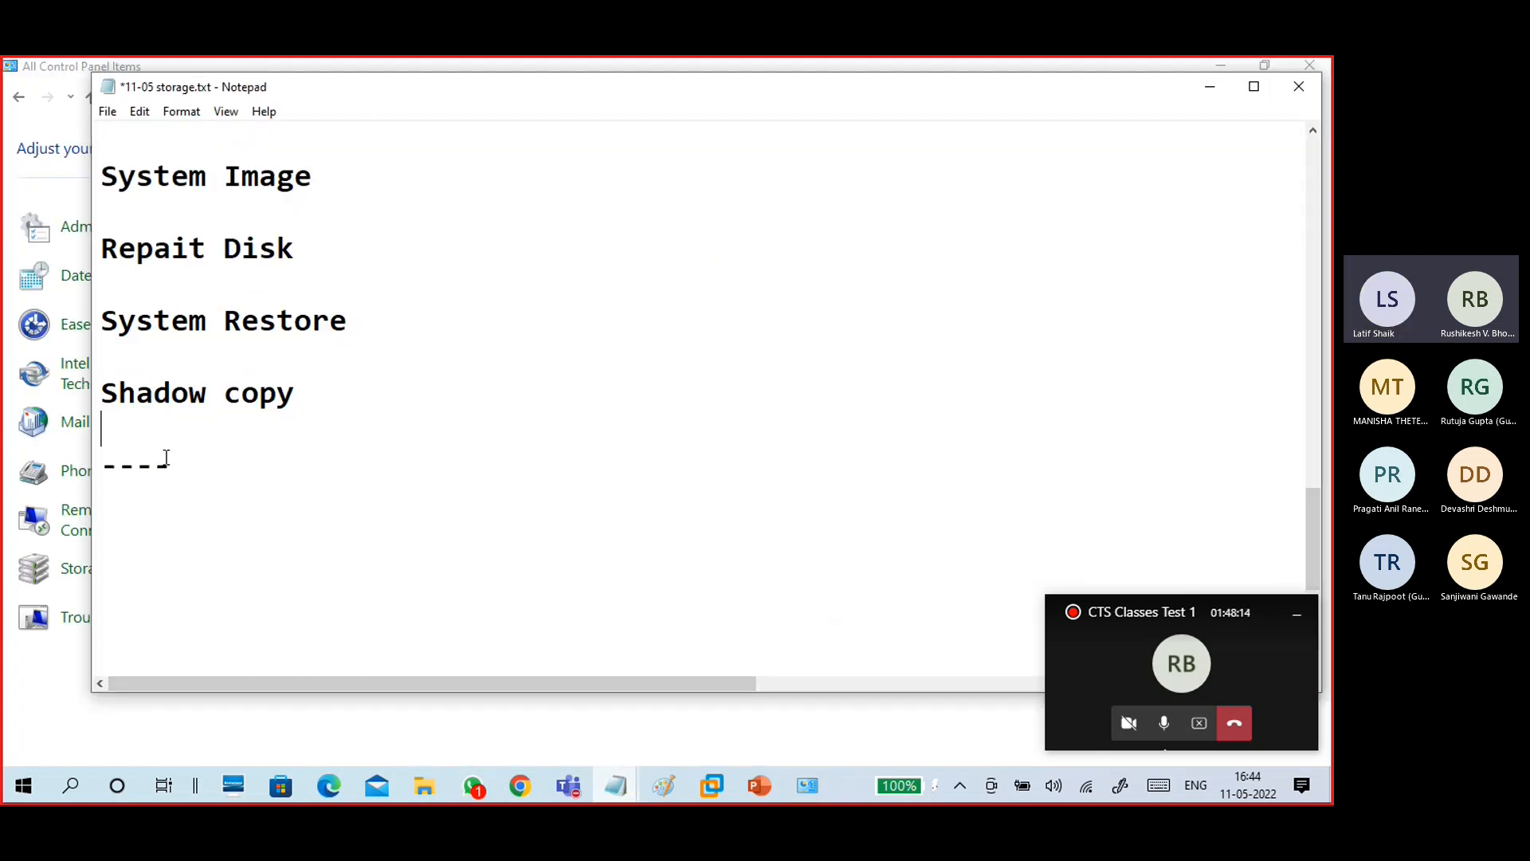
pyautogui.moveTo(357, 398); pyautogui.dragTo(91, 377)
pyautogui.click(126, 429)
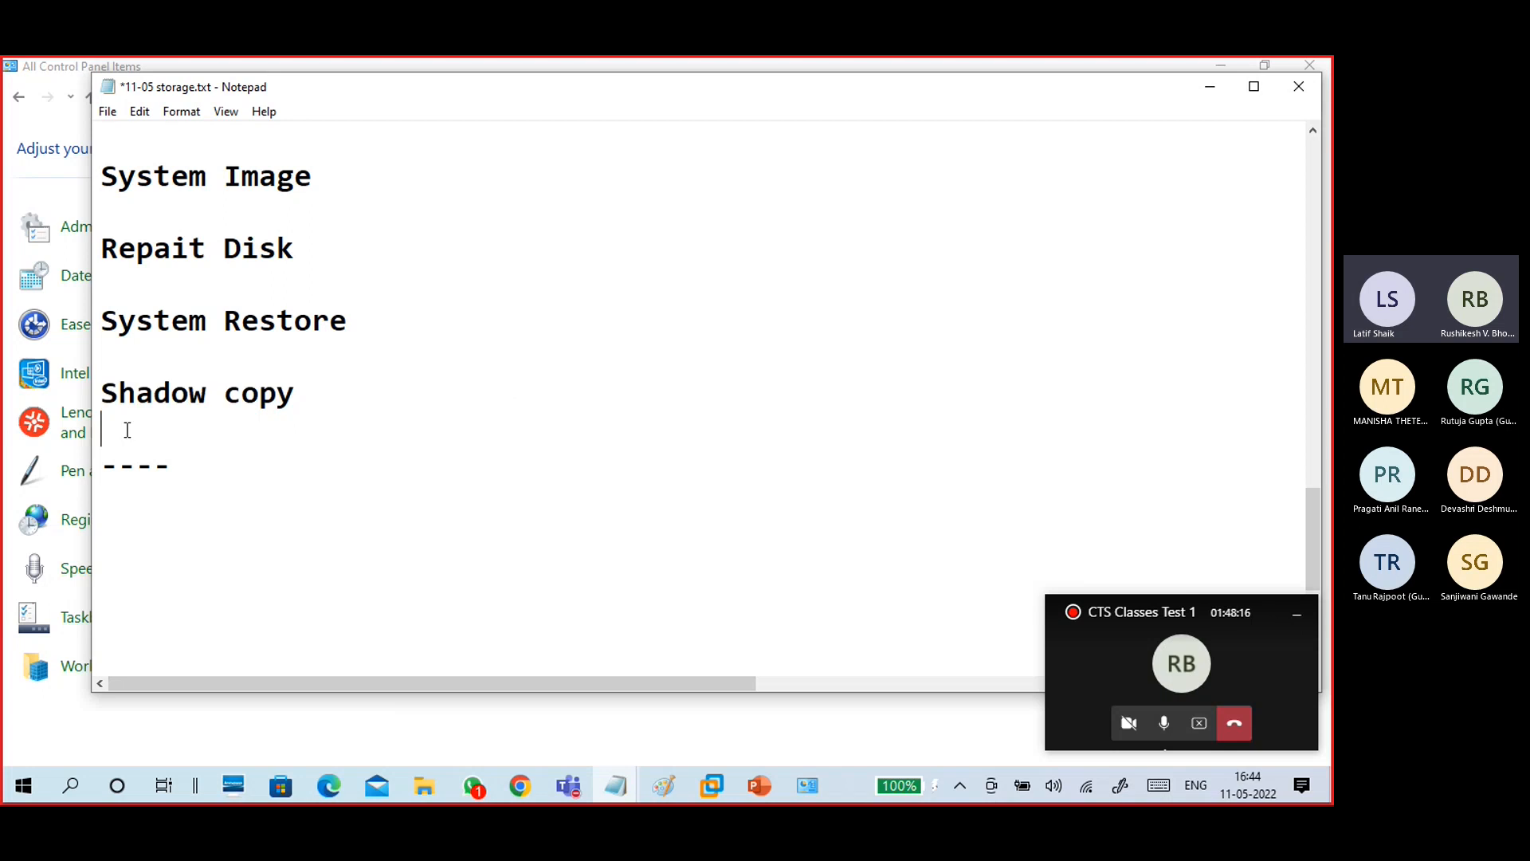
# Minimize Notepad and Control Panel, and switch to the LATIF-C2 virtual machine in VMware Workstation with the meeting overlay minimized.
pyautogui.click(1216, 93)
pyautogui.click(1220, 69)
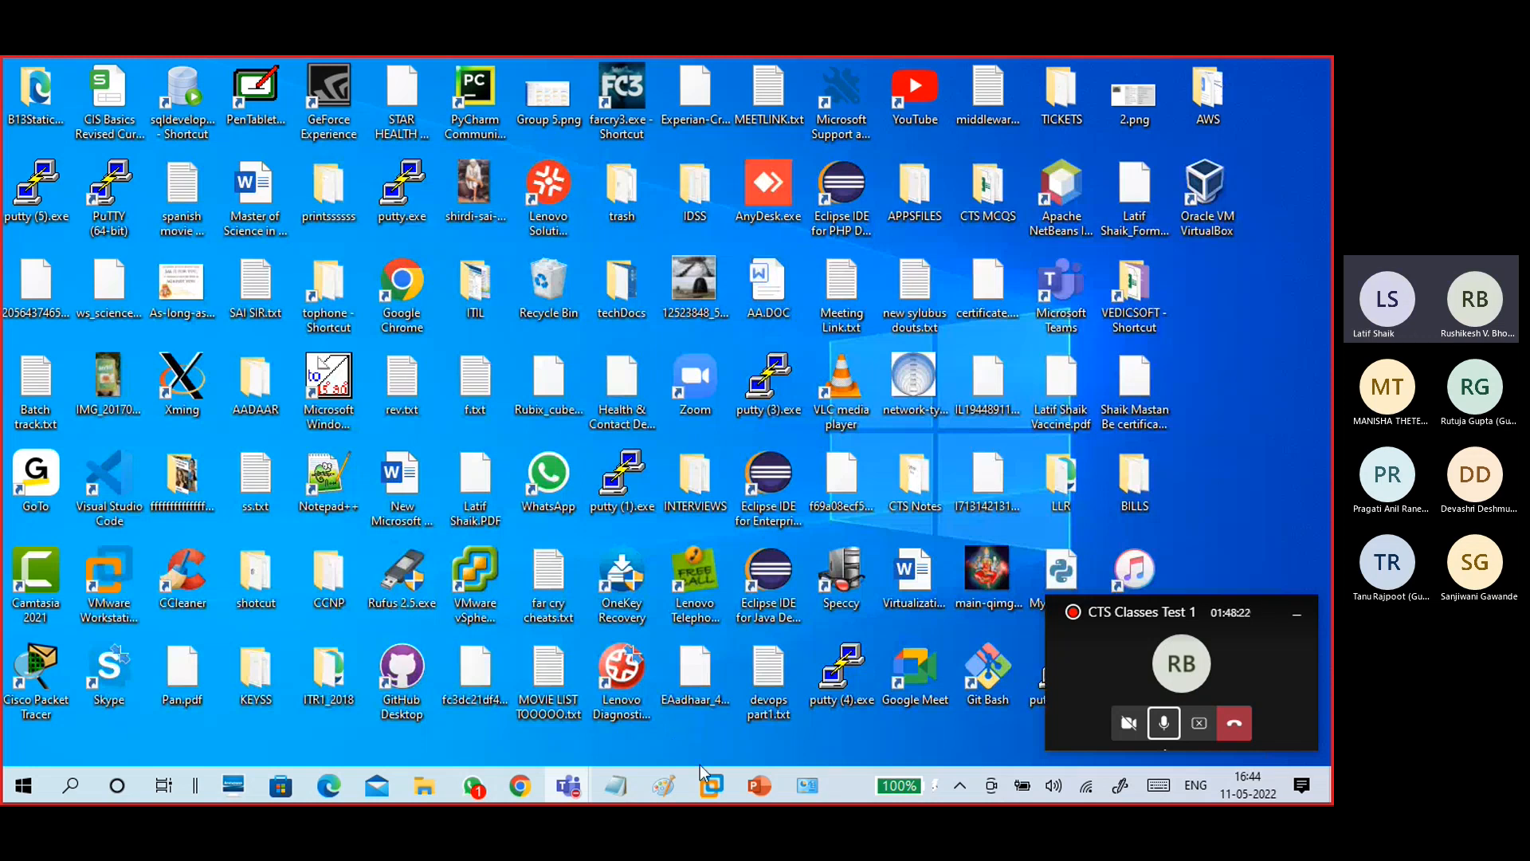
pyautogui.moveTo(711, 785)
pyautogui.click(781, 687)
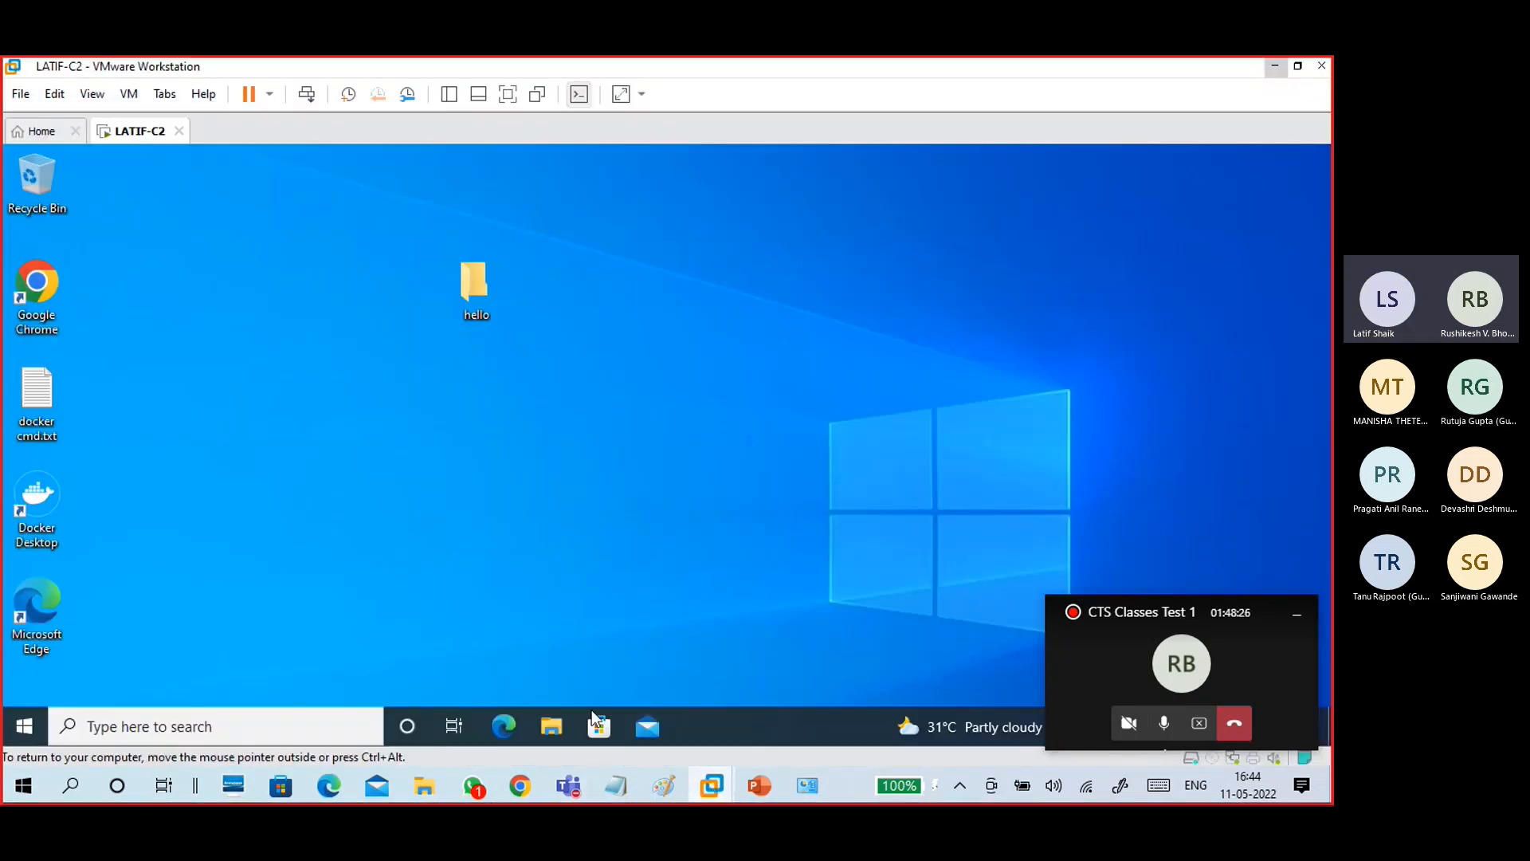
pyautogui.click(1296, 614)
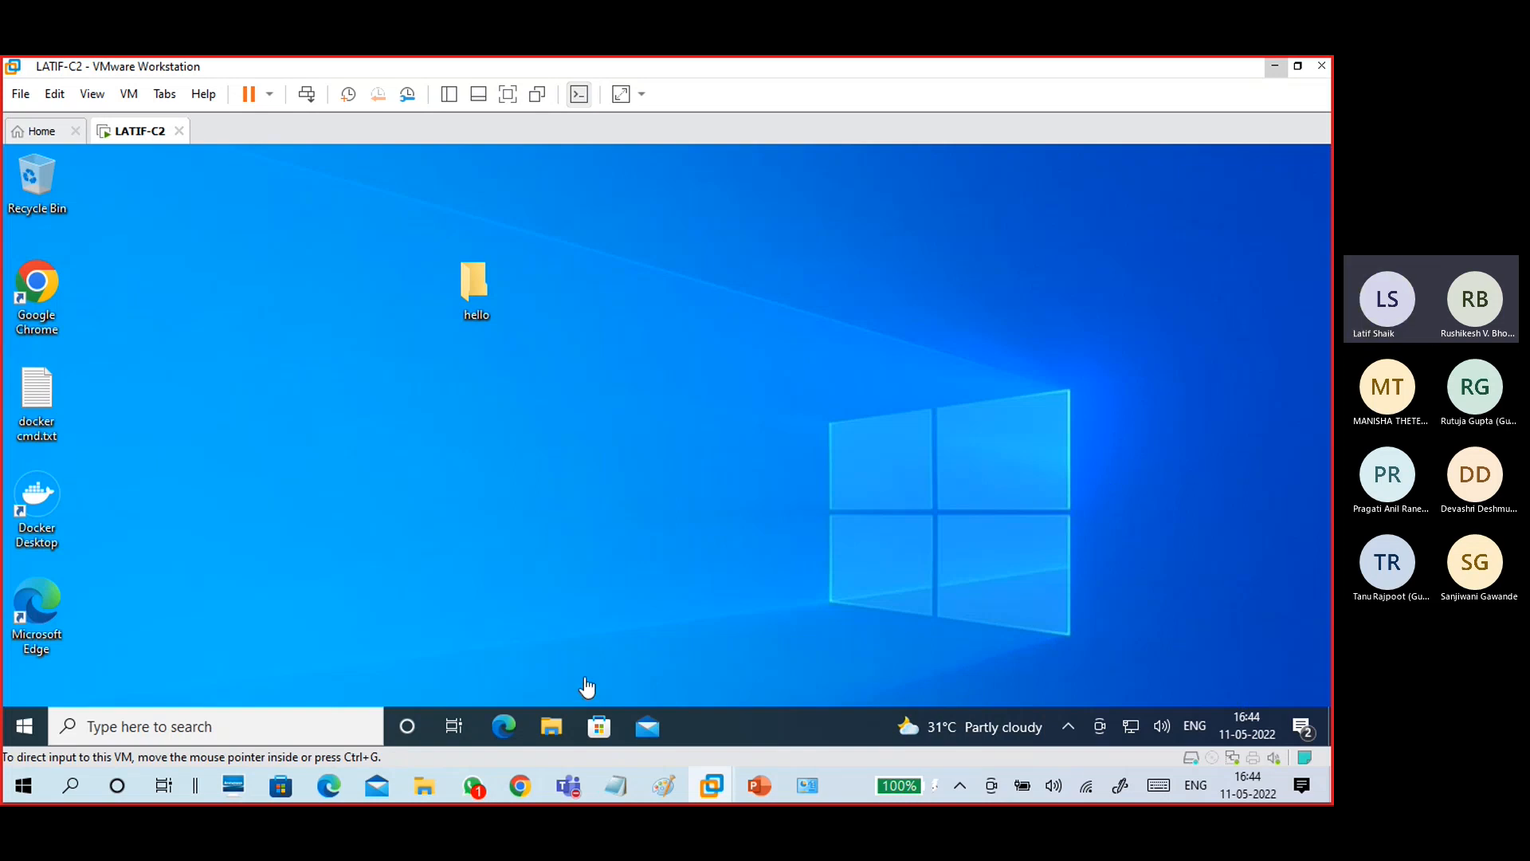
# Open File Explorer inside the virtual machine and go to This PC.
pyautogui.click(594, 518)
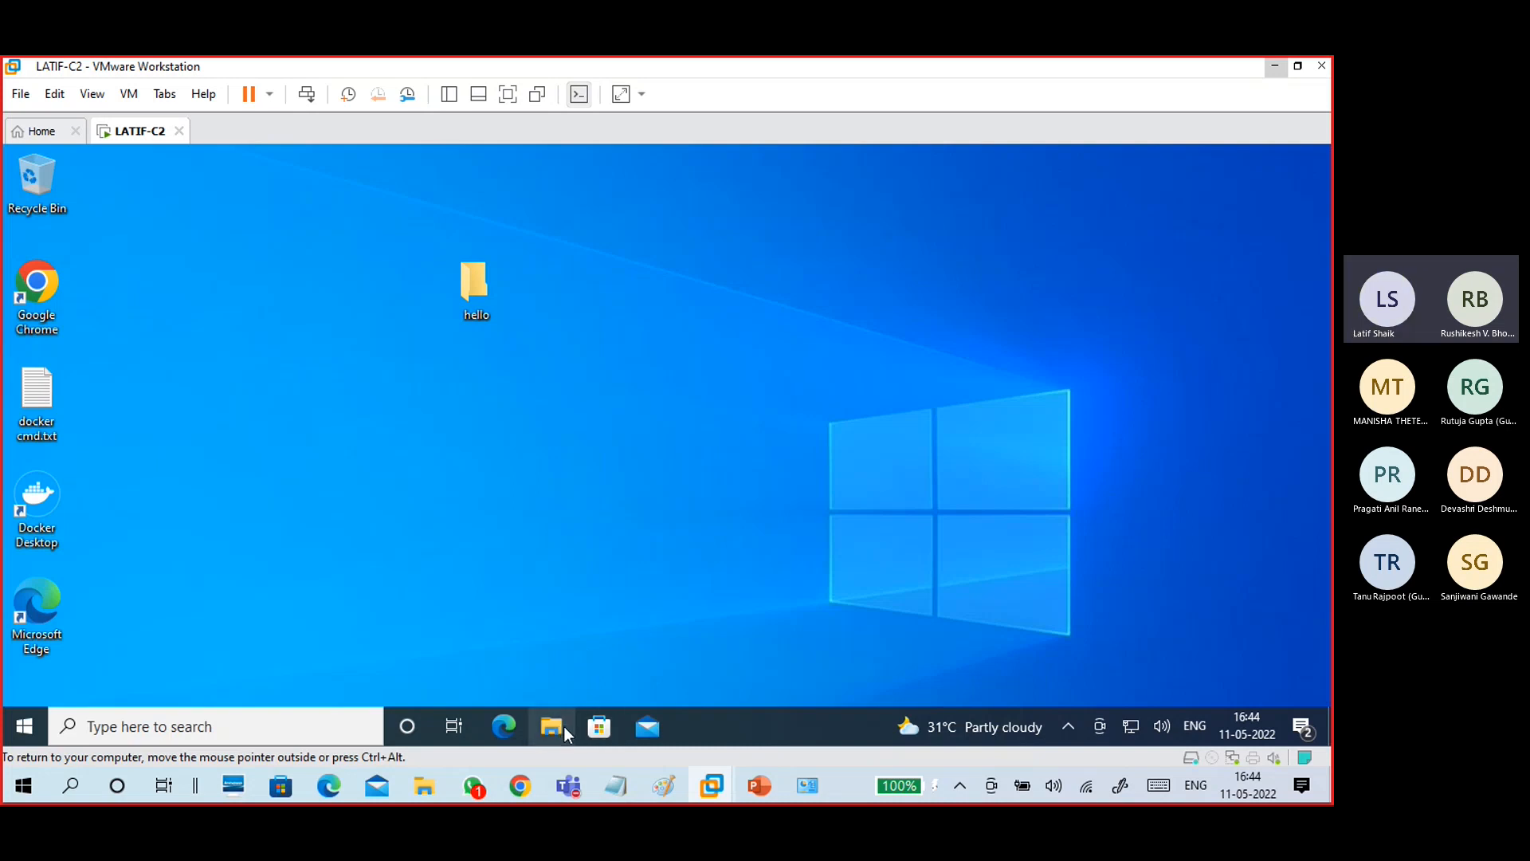
pyautogui.click(1068, 727)
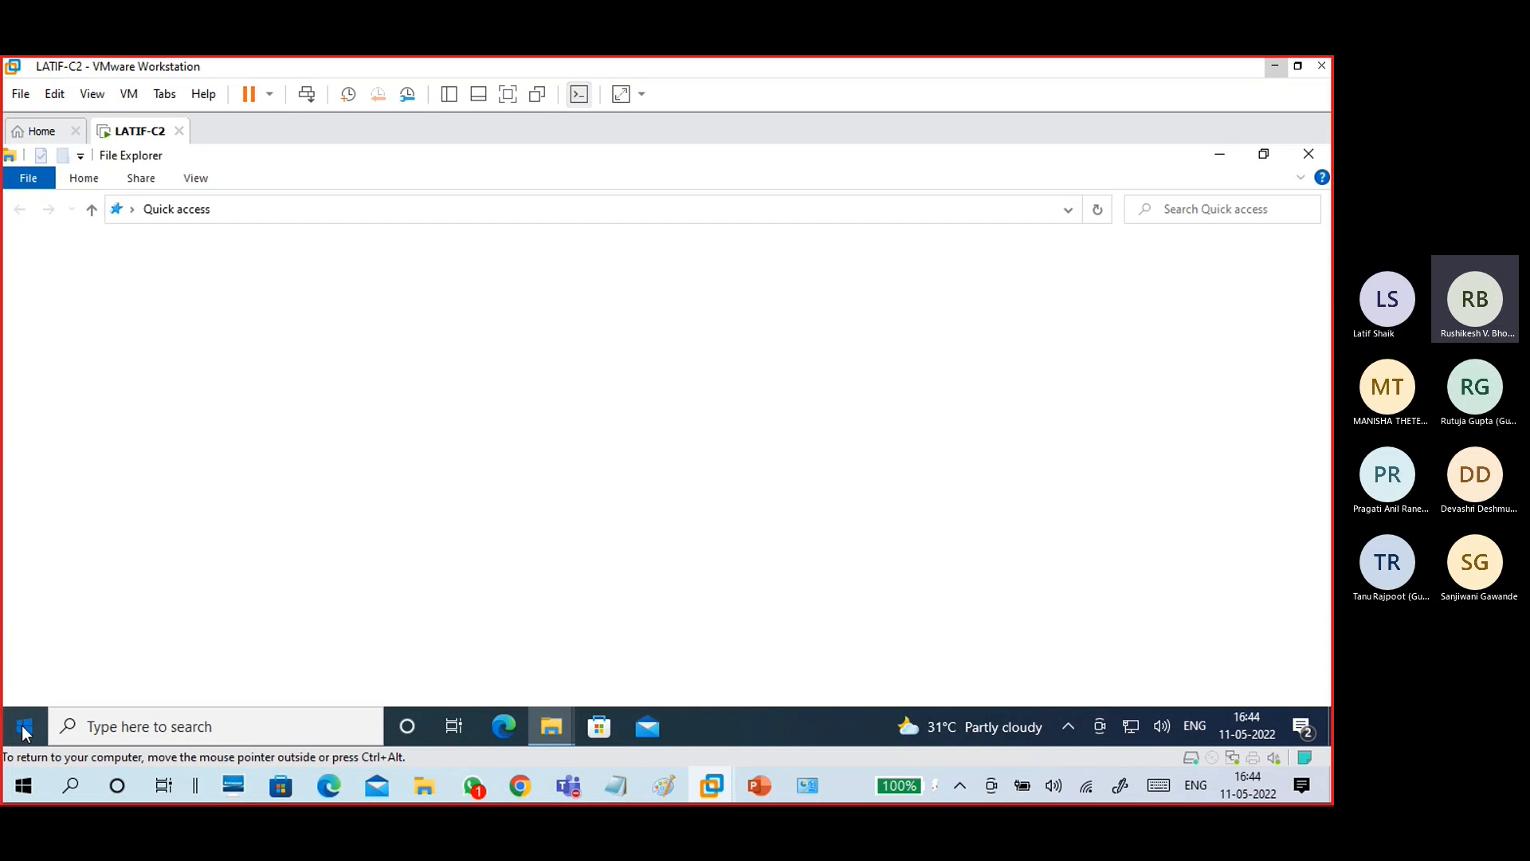
pyautogui.click(23, 727)
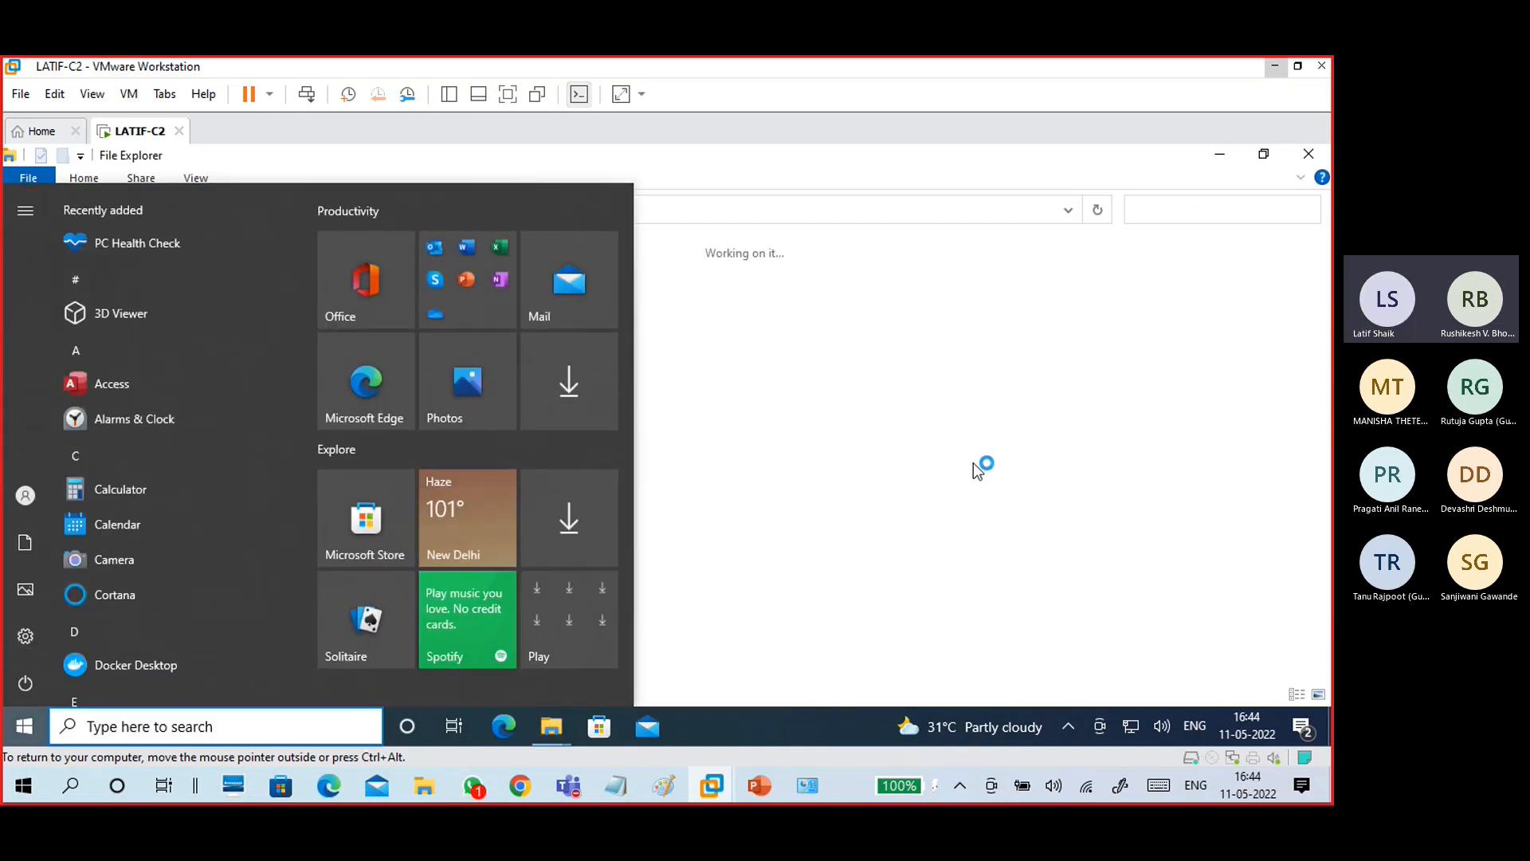
pyautogui.click(925, 169)
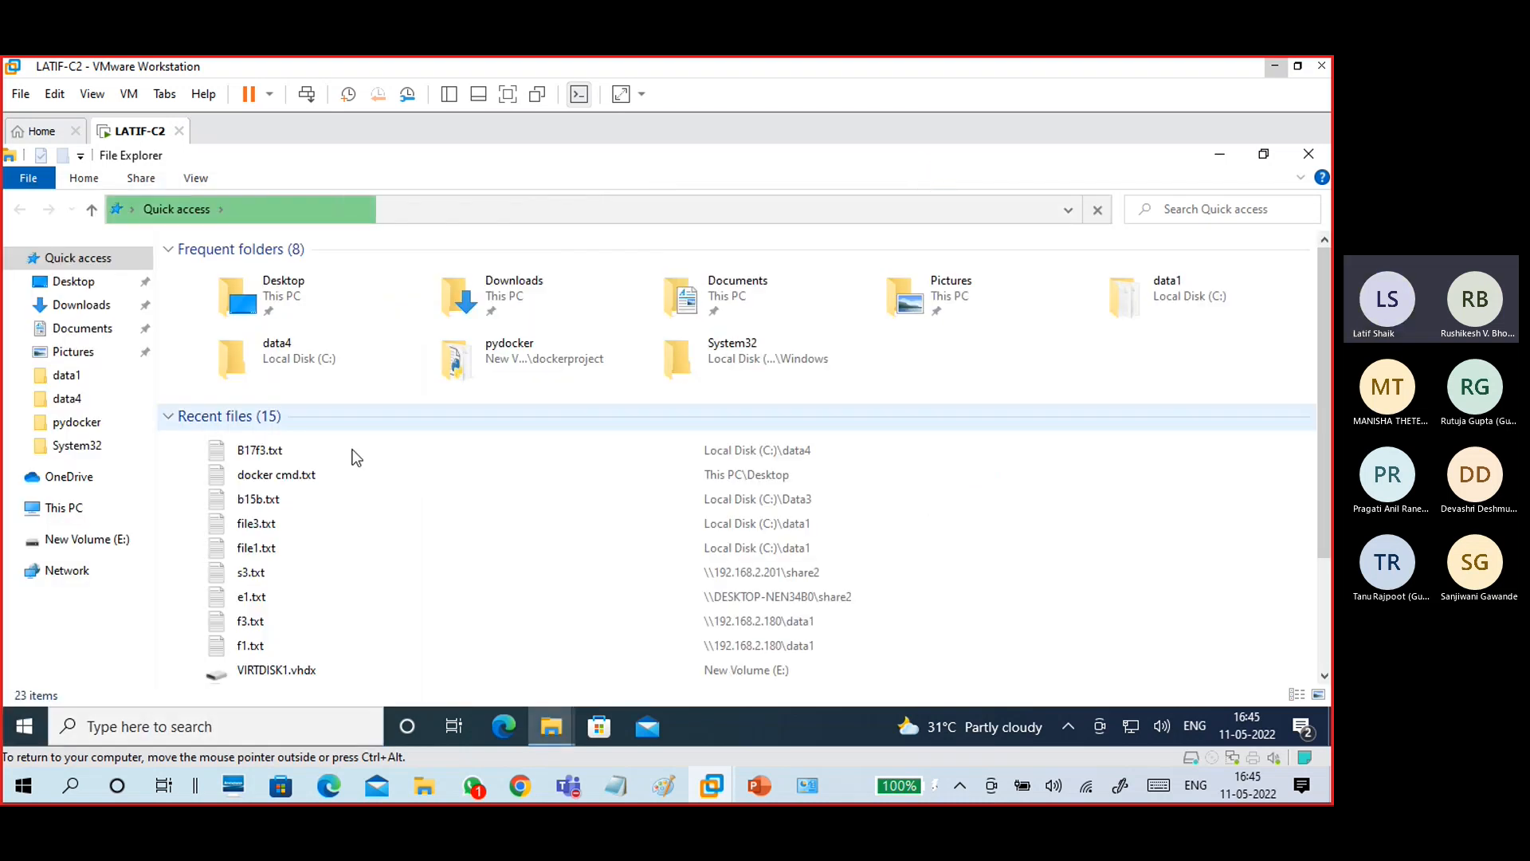
pyautogui.click(49, 512)
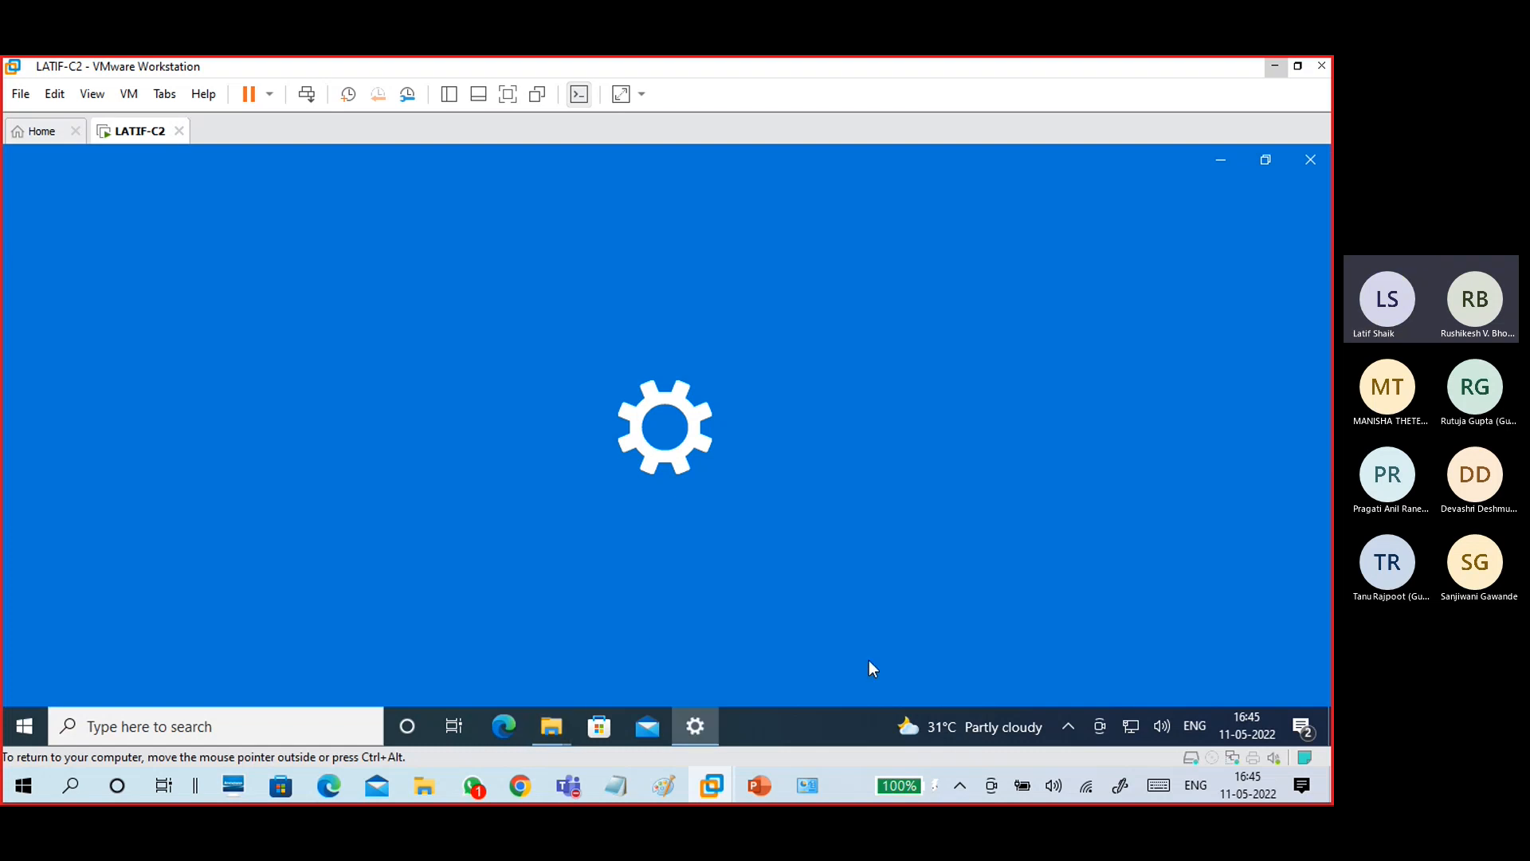
# Bring File Explorer back to the front and open the properties of Local Disk (C:).
pyautogui.click(1072, 729)
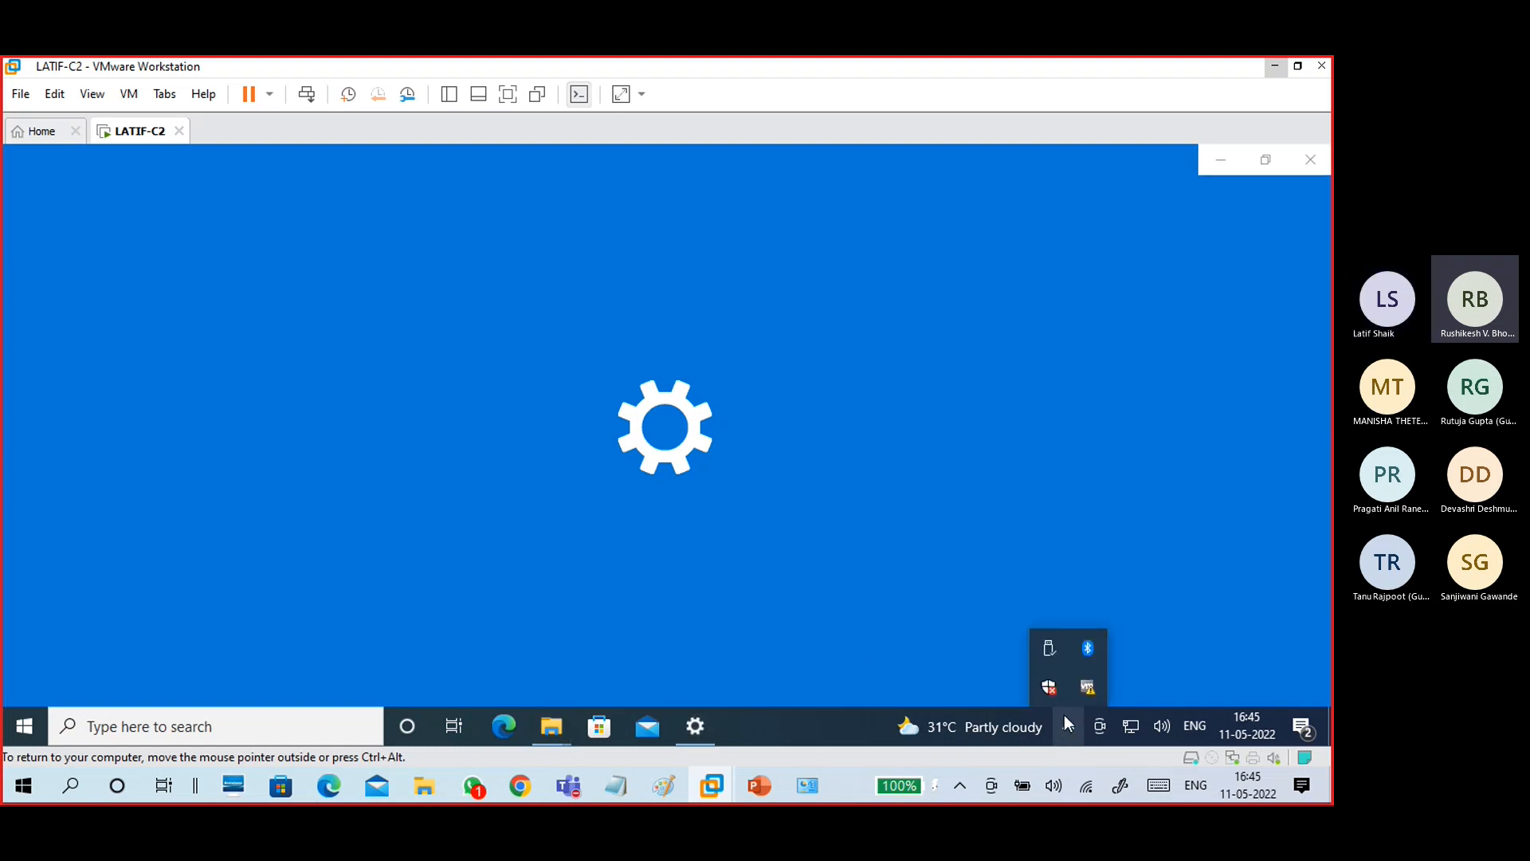
pyautogui.click(550, 728)
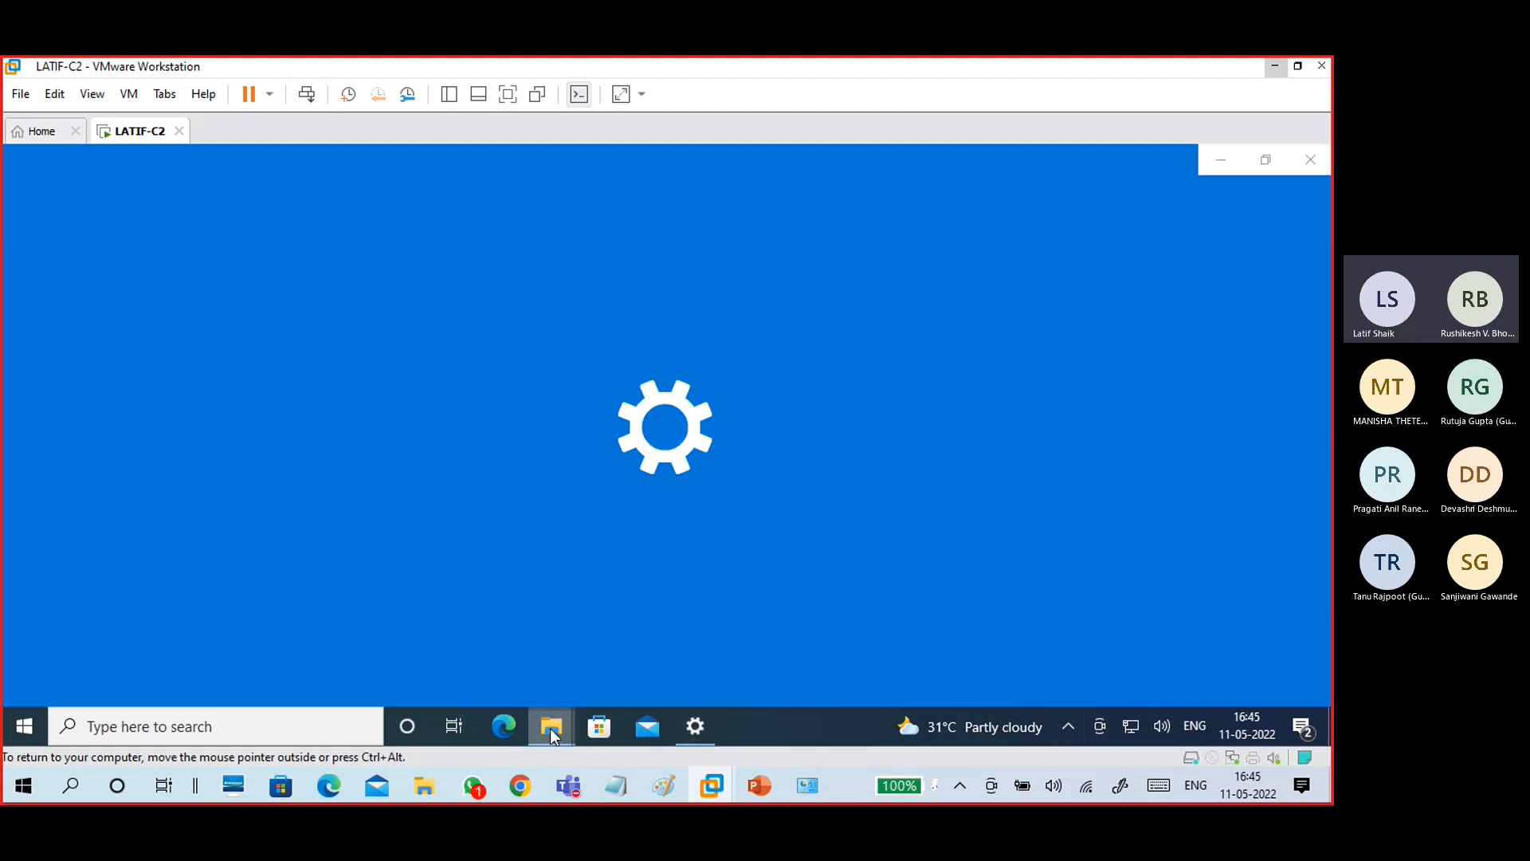
pyautogui.click(630, 679)
pyautogui.click(346, 418)
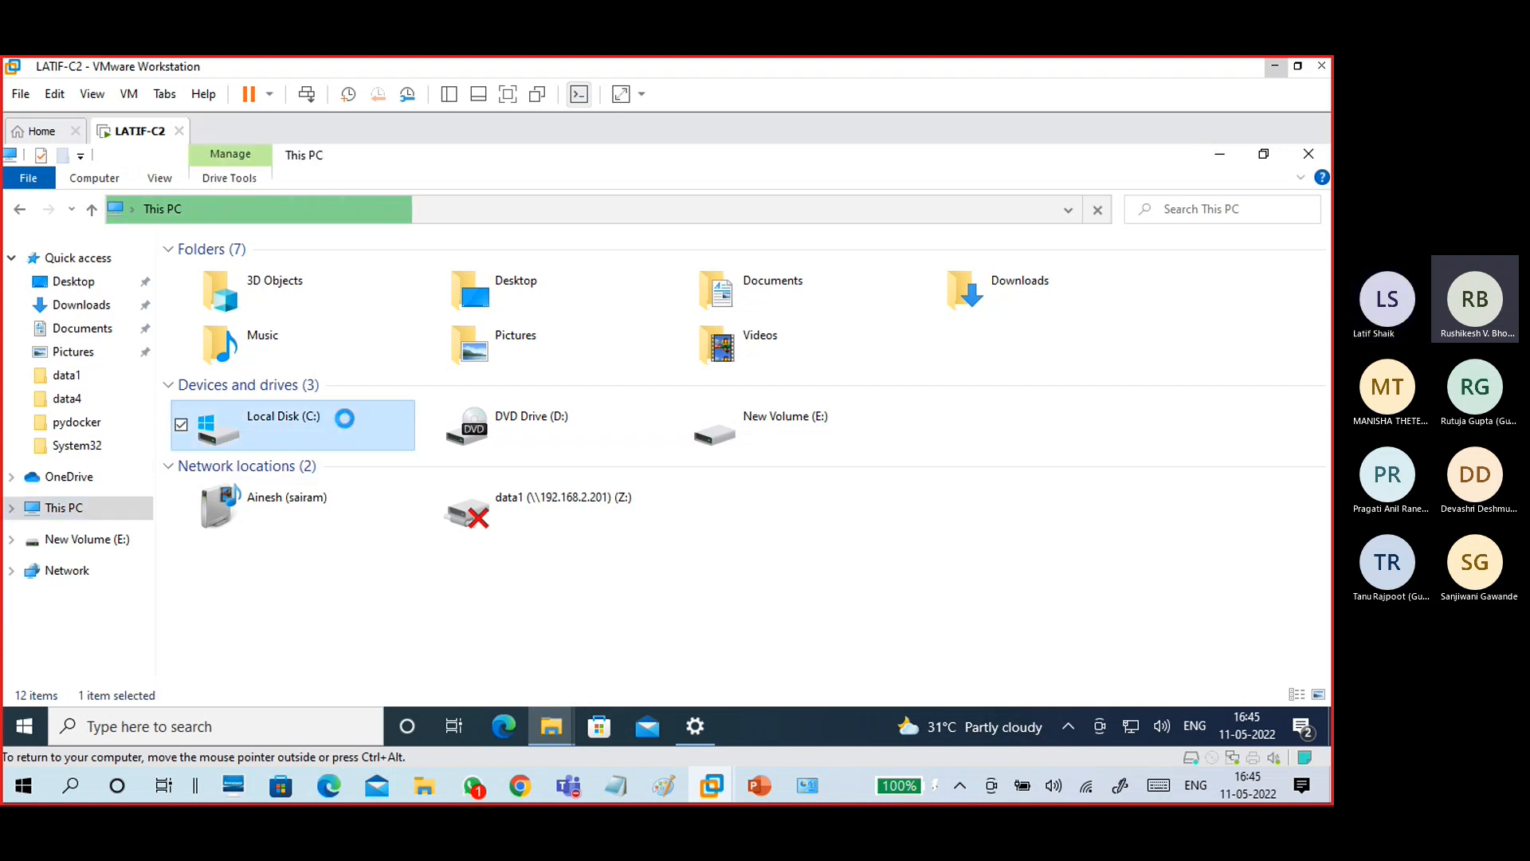
pyautogui.rightClick(344, 418)
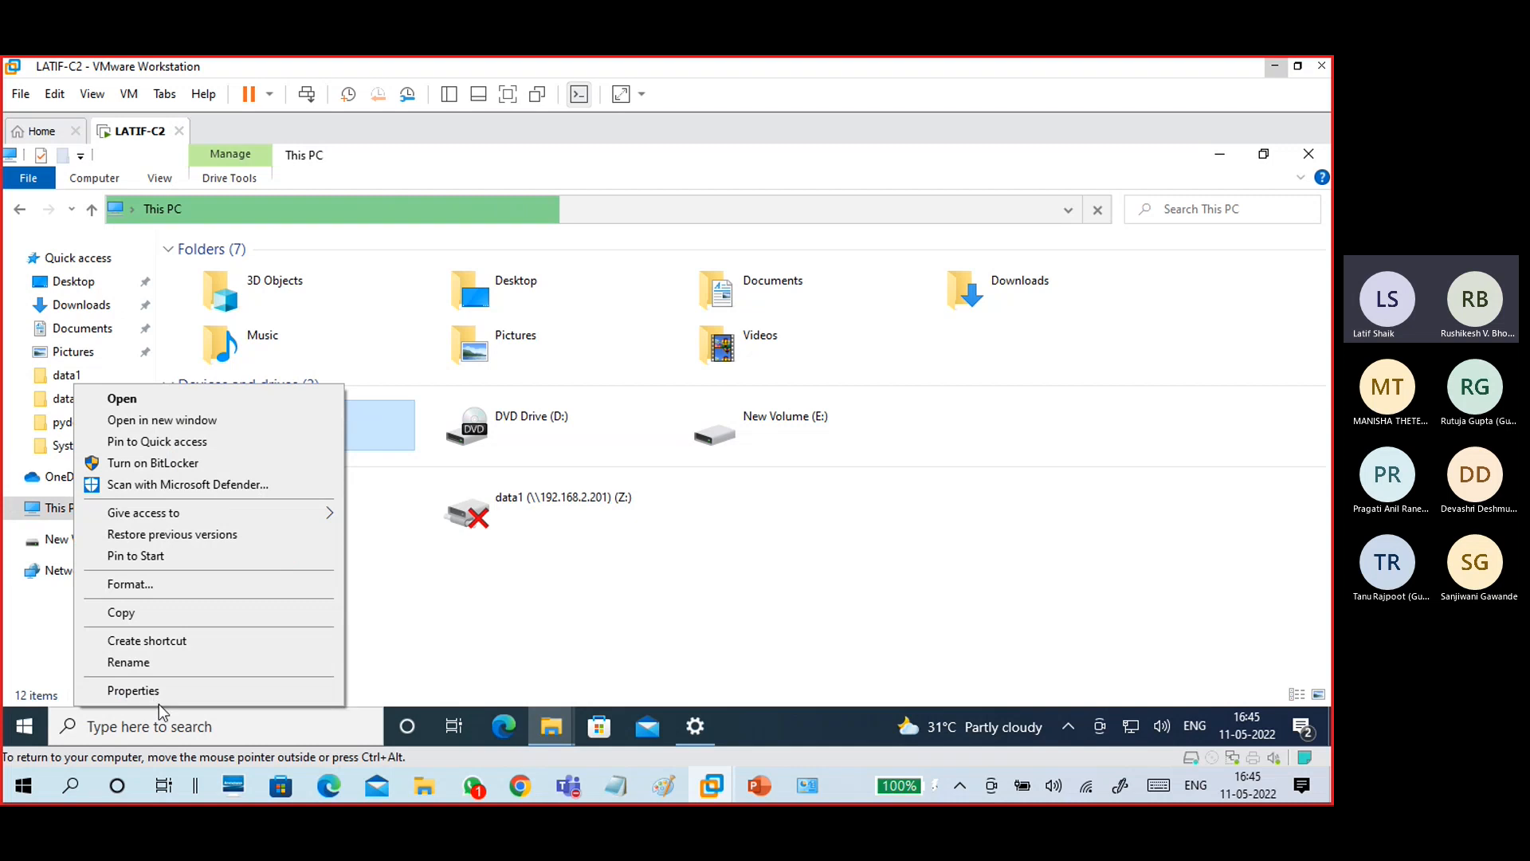
pyautogui.click(154, 693)
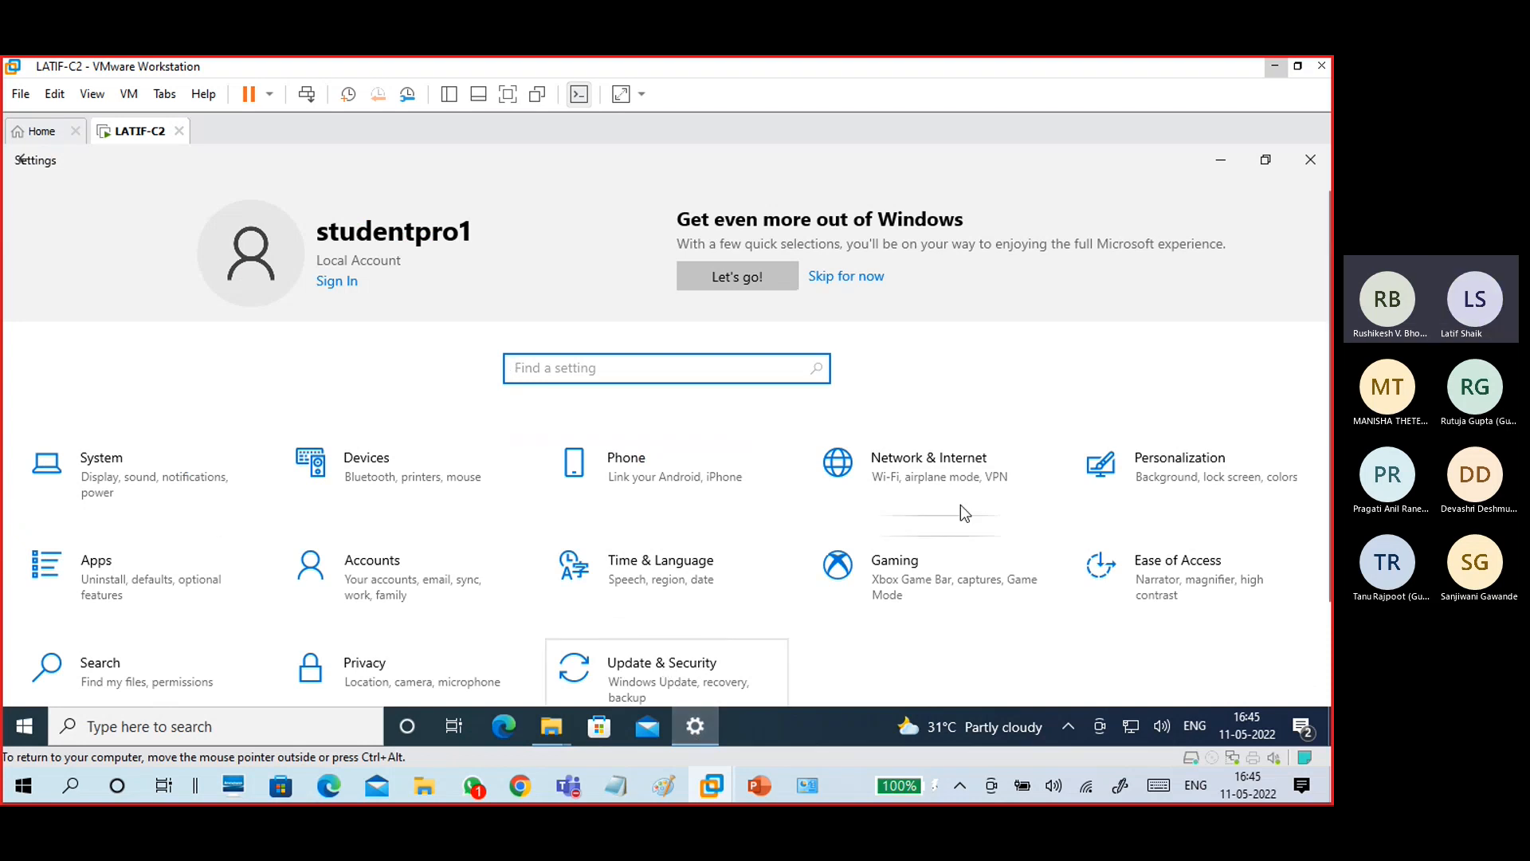
# Open Update & Security in Settings and return to the Local Disk (C:) Properties dialog.
pyautogui.click(638, 669)
pyautogui.moveTo(551, 726)
pyautogui.click(751, 647)
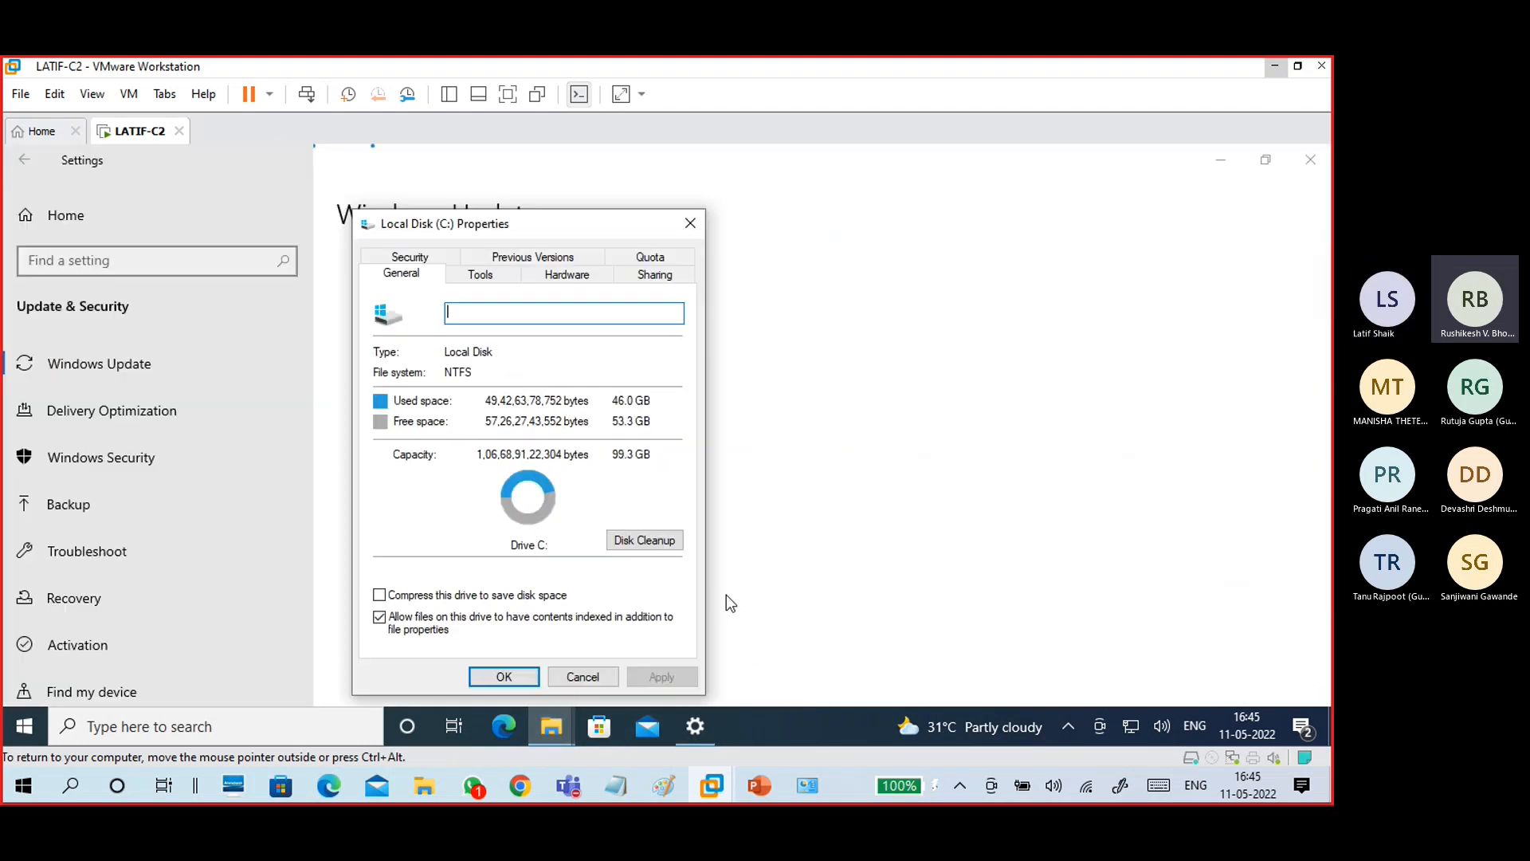
# Examine the full list of previous versions for Local Disk (C:), repositioning the dialog for a clear view.
pyautogui.click(543, 256)
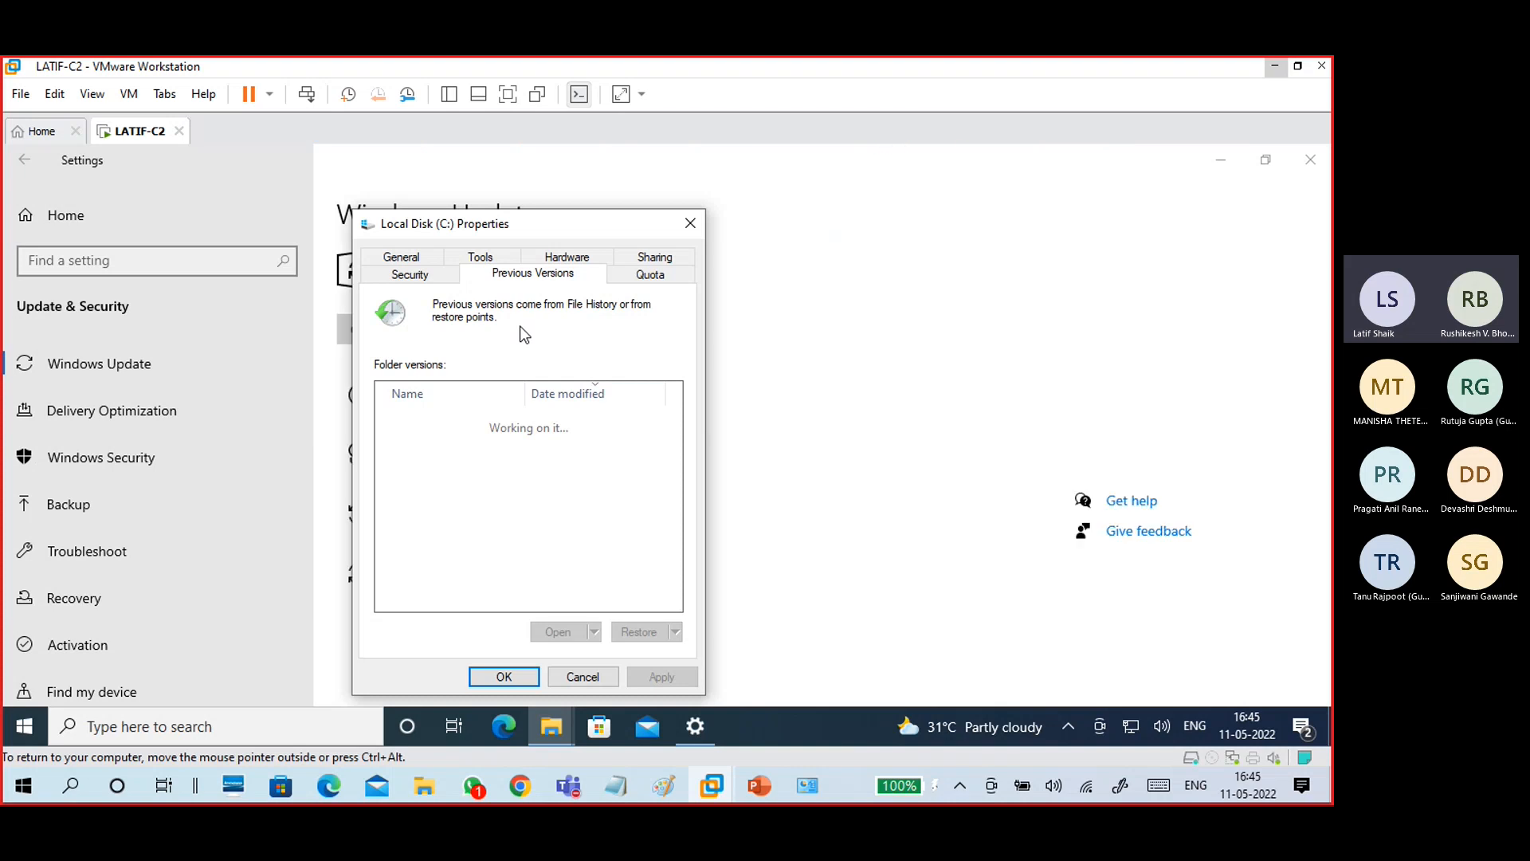
pyautogui.moveTo(570, 225); pyautogui.dragTo(1000, 156)
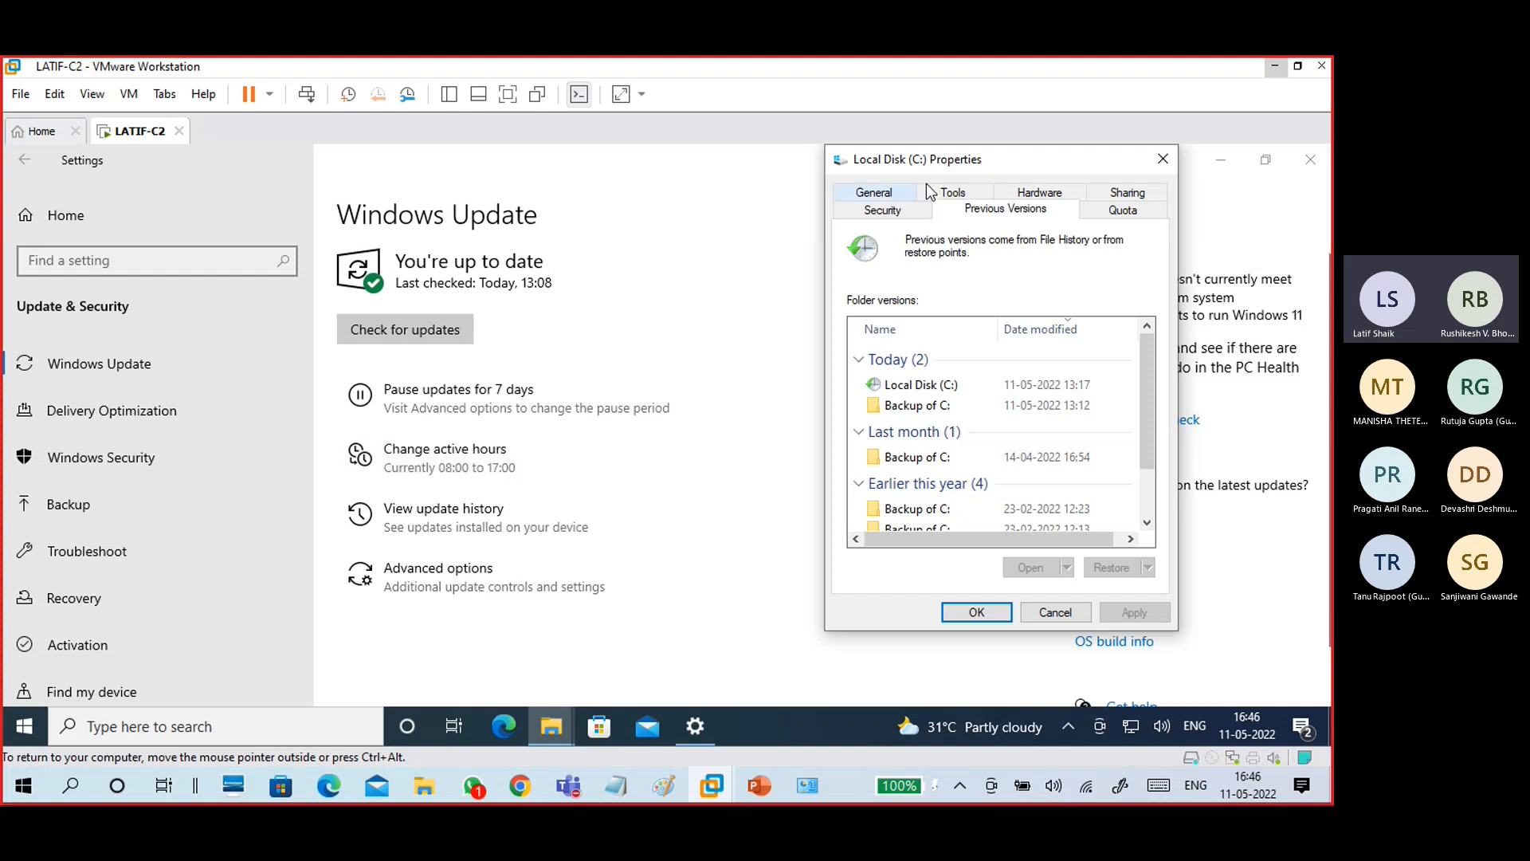
pyautogui.moveTo(938, 172); pyautogui.dragTo(471, 172)
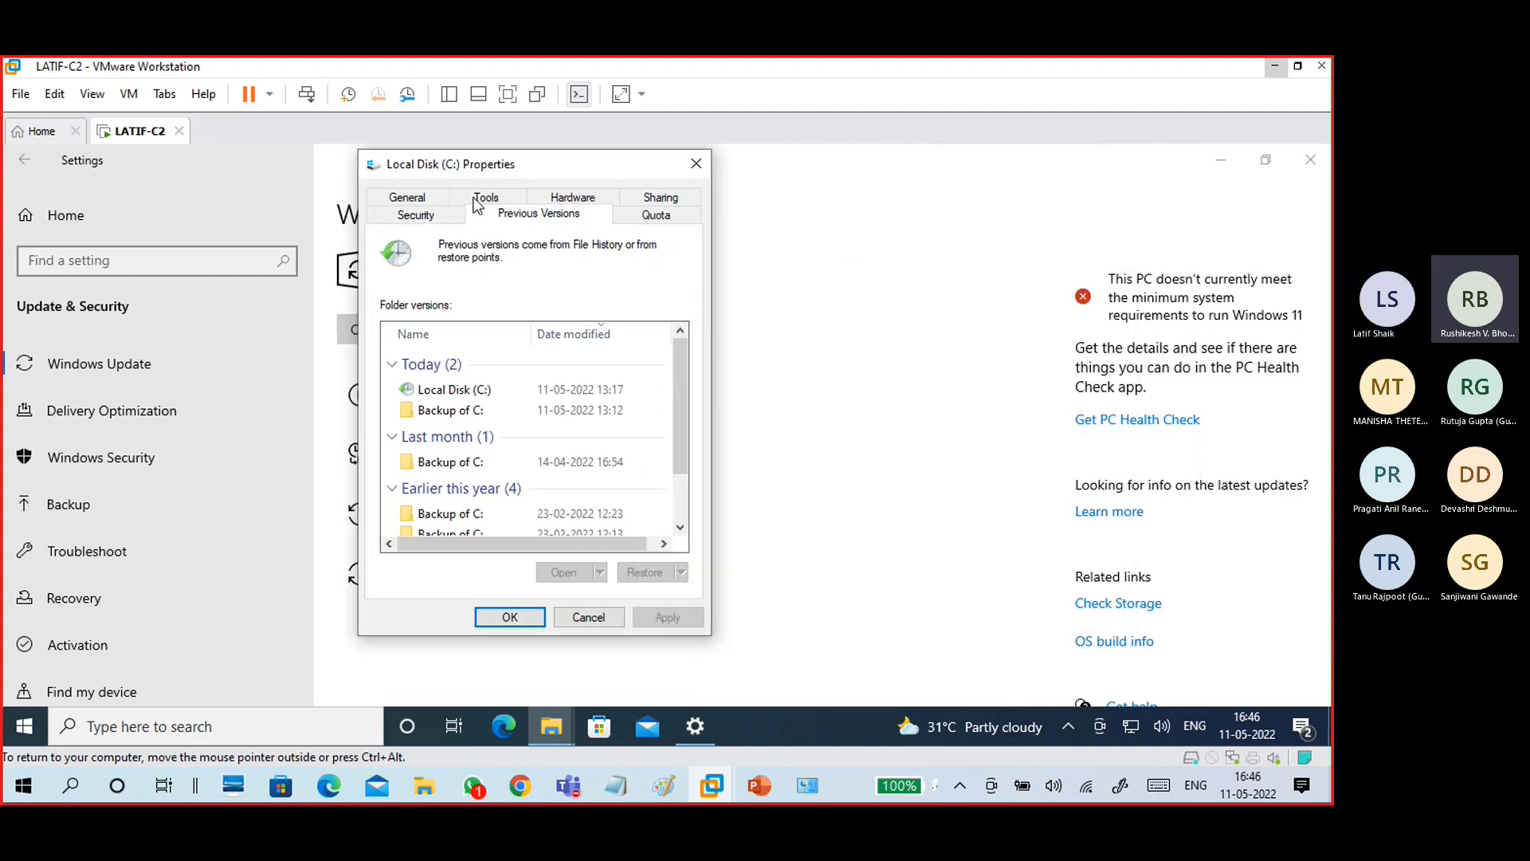
pyautogui.moveTo(685, 391); pyautogui.dragTo(682, 482)
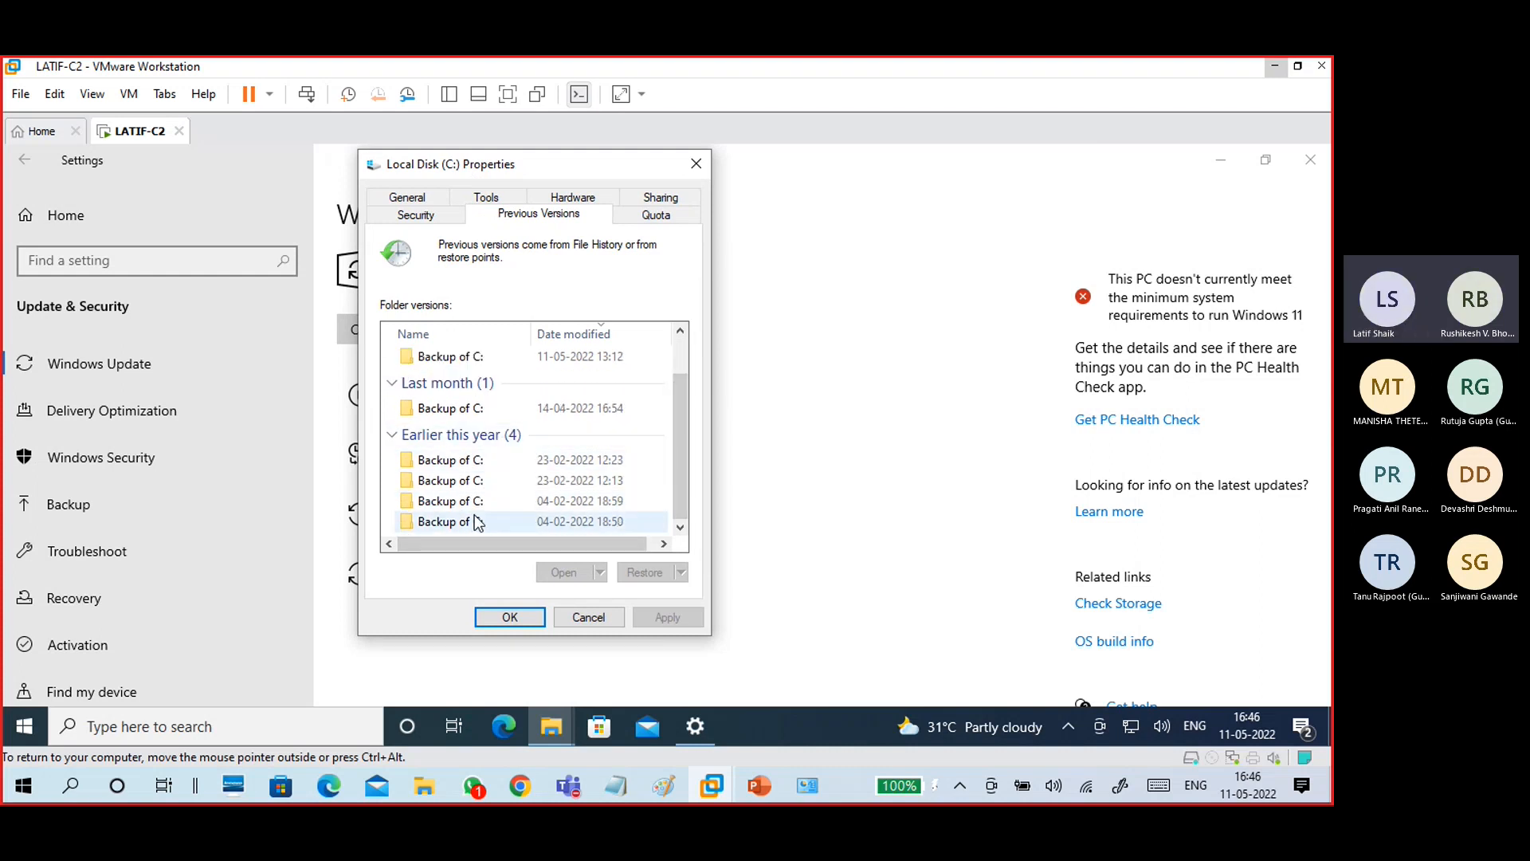
pyautogui.moveTo(676, 413); pyautogui.dragTo(676, 352)
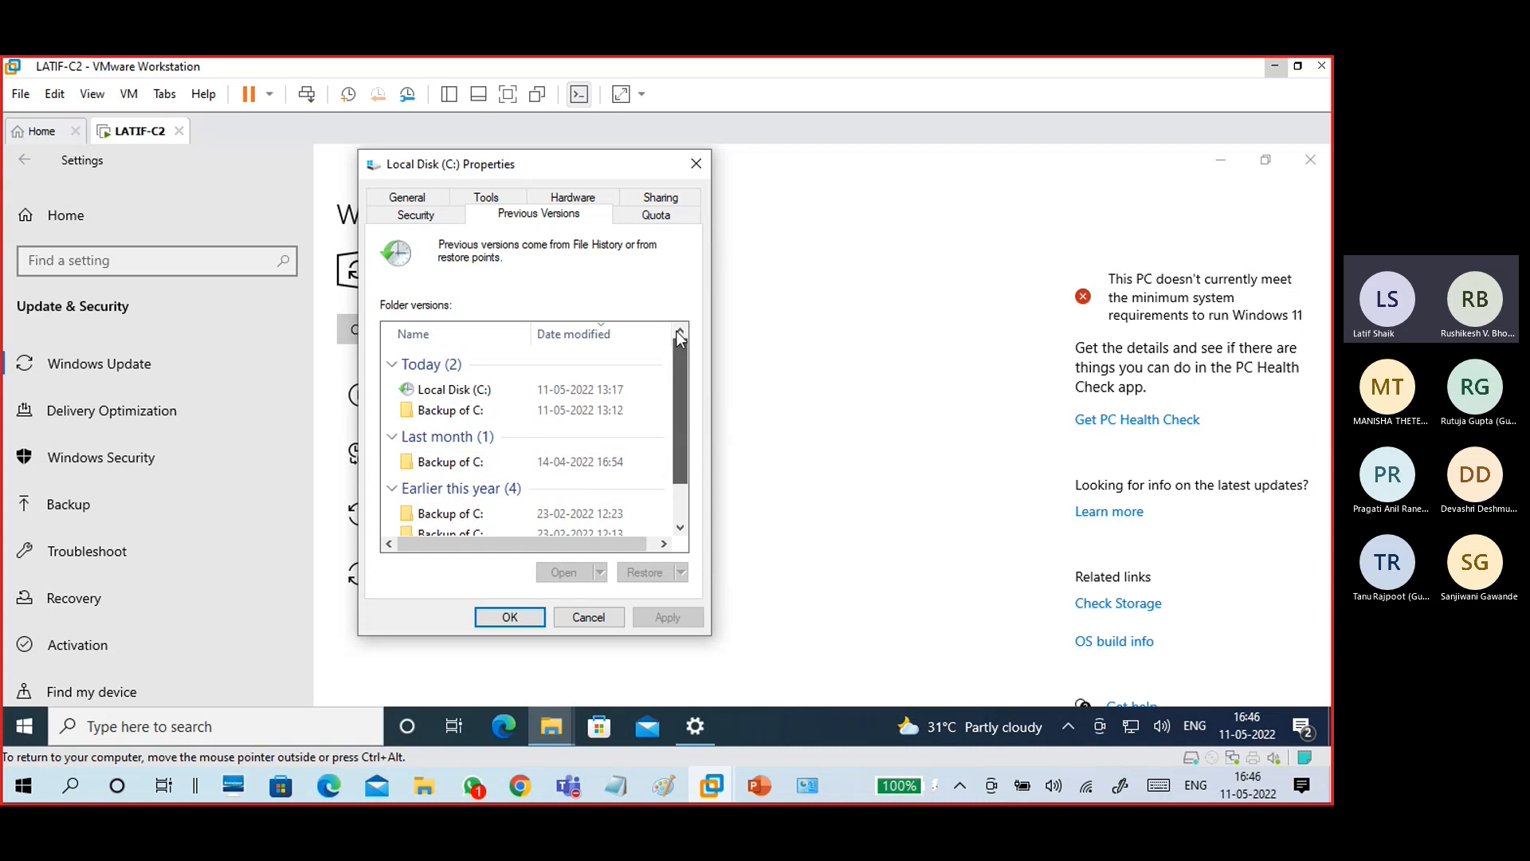
pyautogui.click(433, 213)
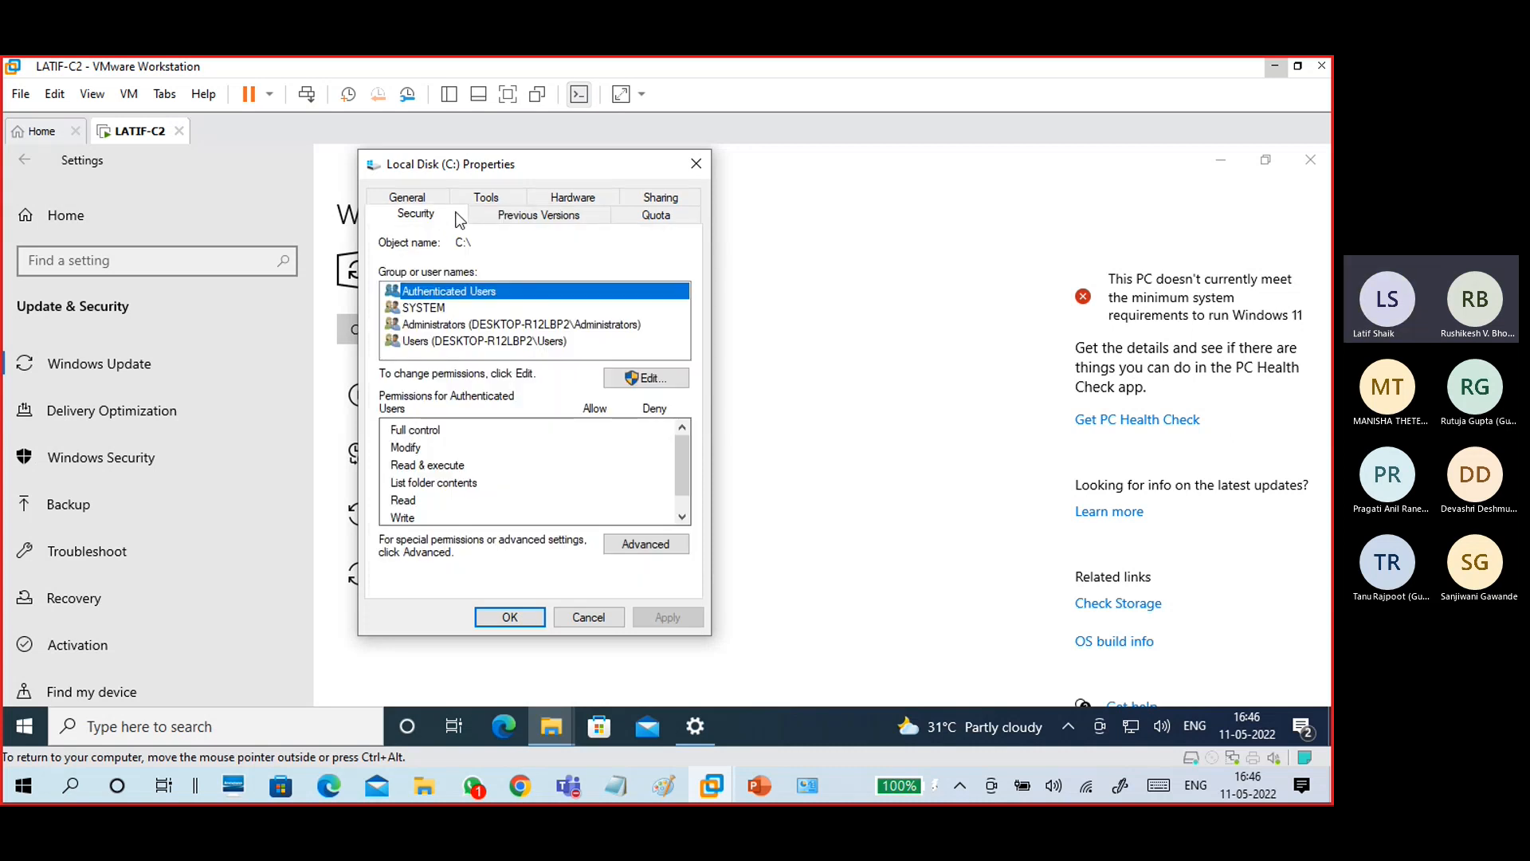
pyautogui.click(486, 198)
pyautogui.click(598, 216)
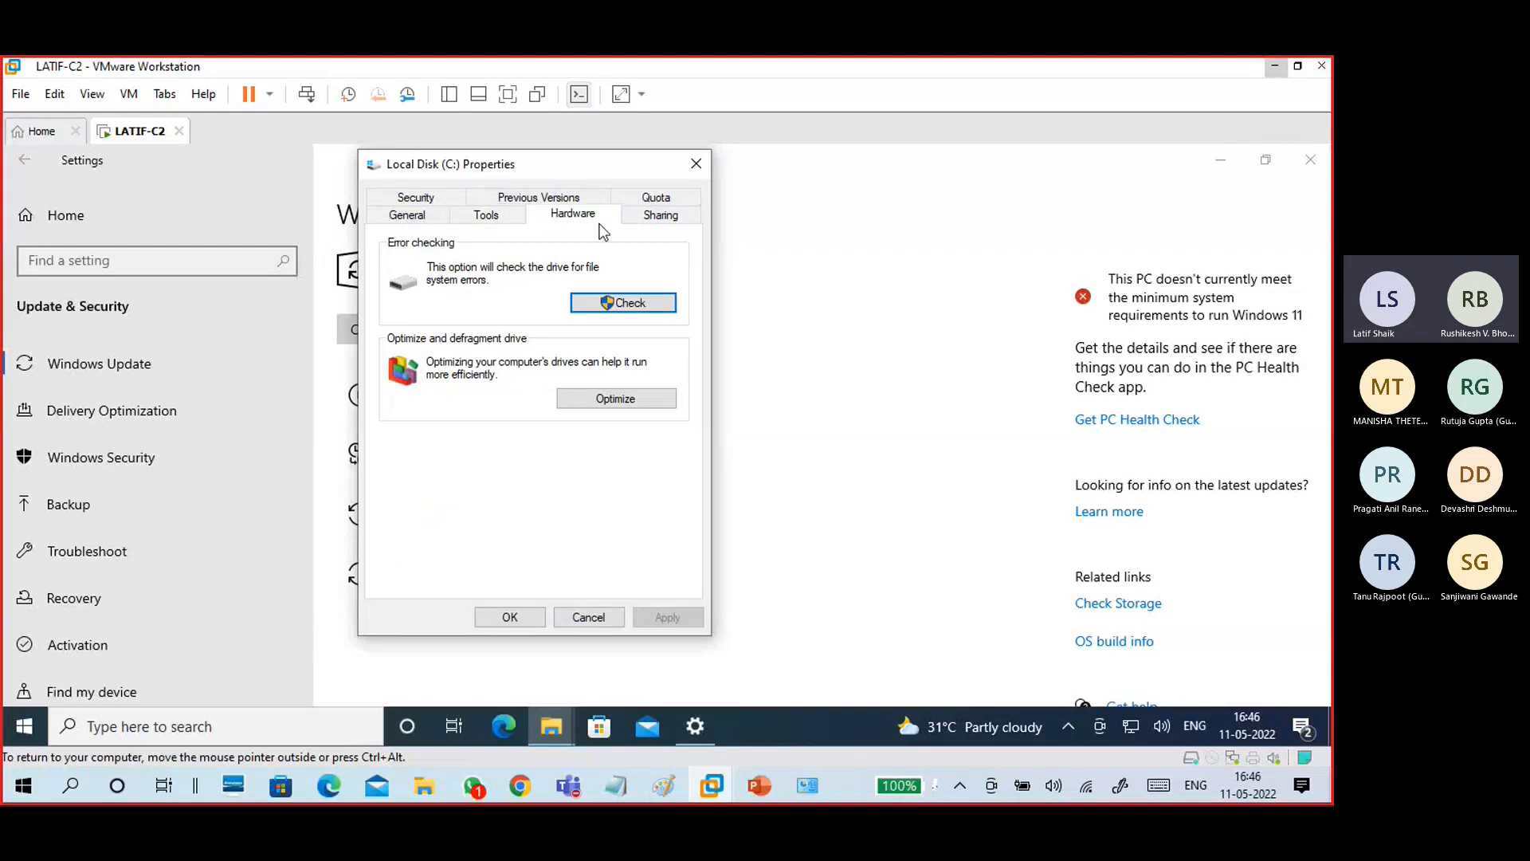
pyautogui.click(646, 217)
pyautogui.click(482, 201)
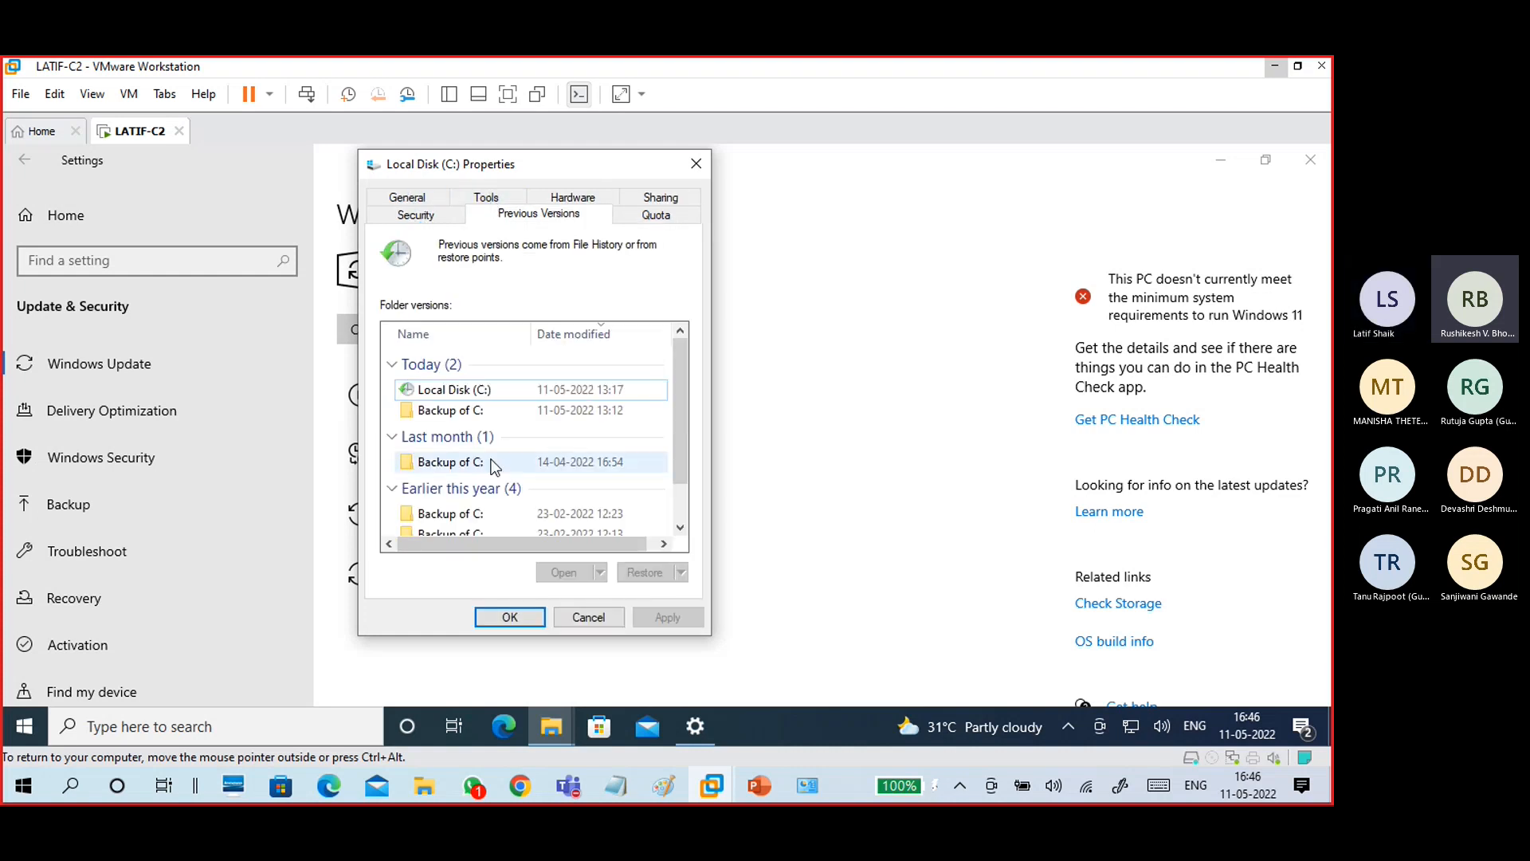
pyautogui.click(462, 518)
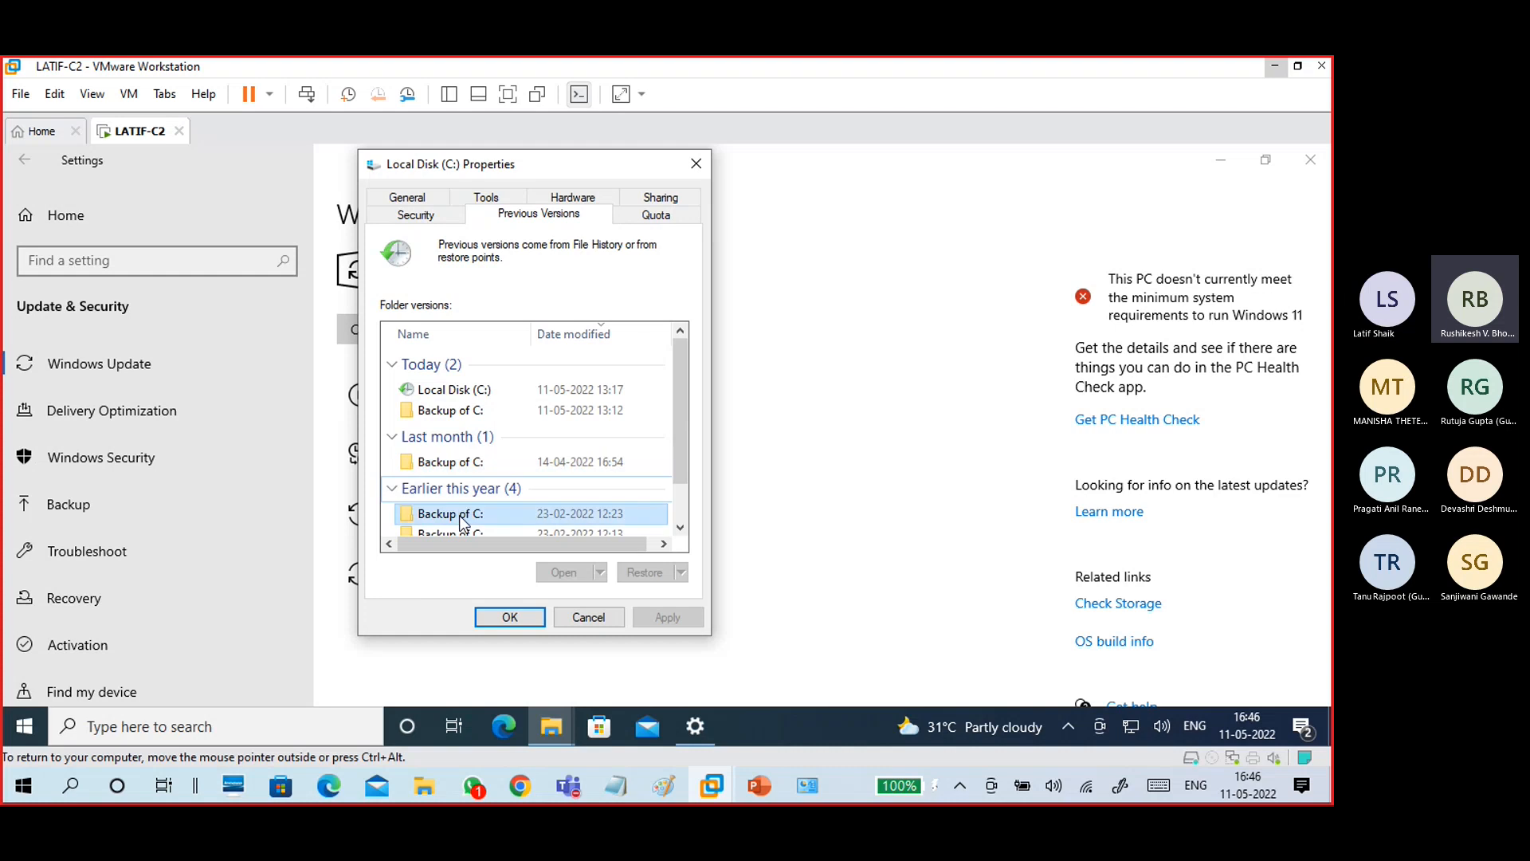
pyautogui.click(429, 215)
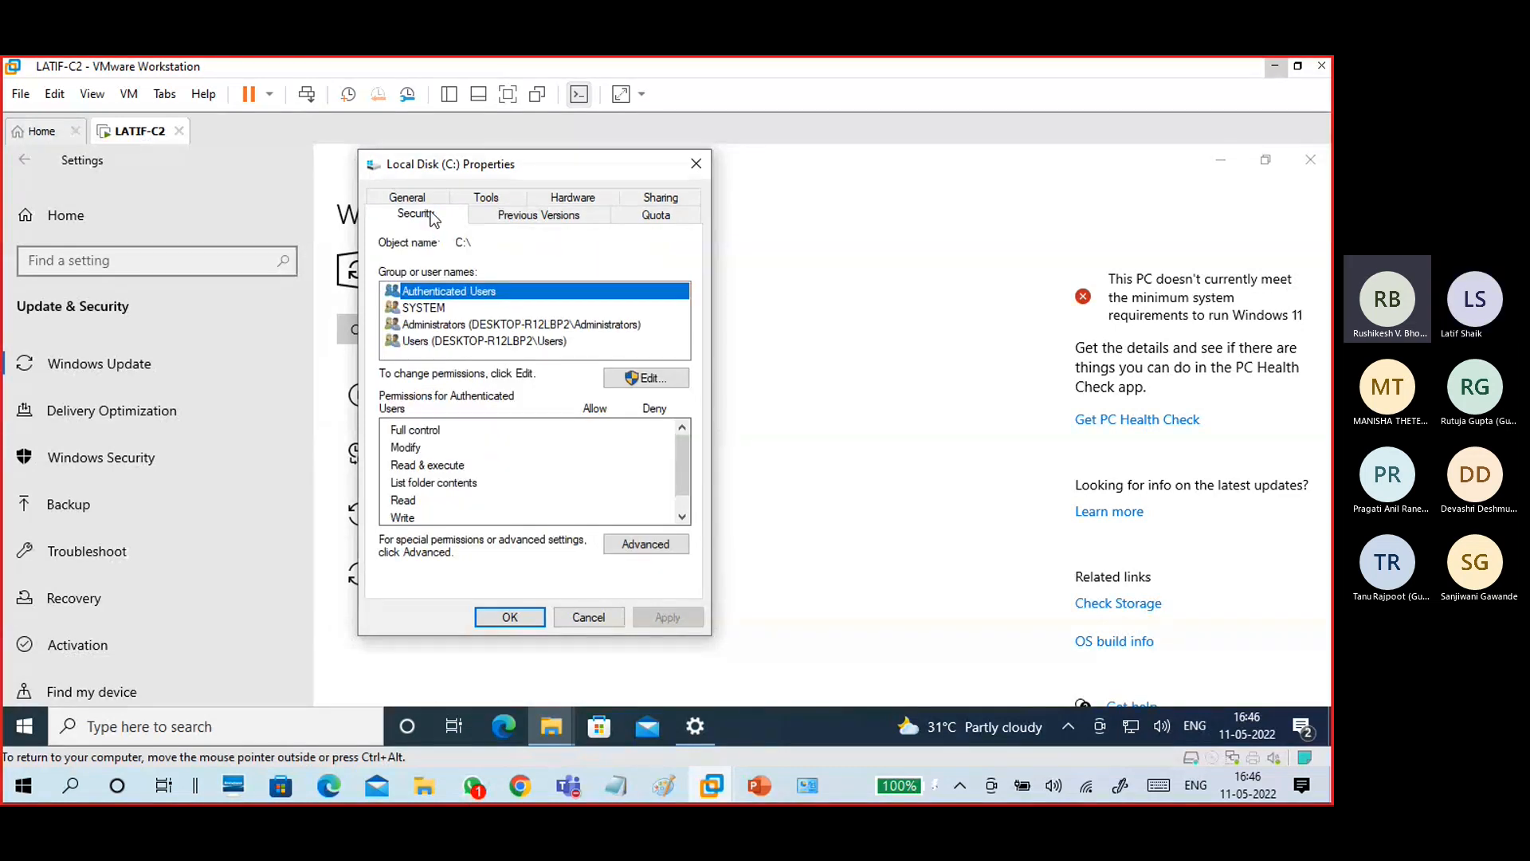
pyautogui.click(406, 197)
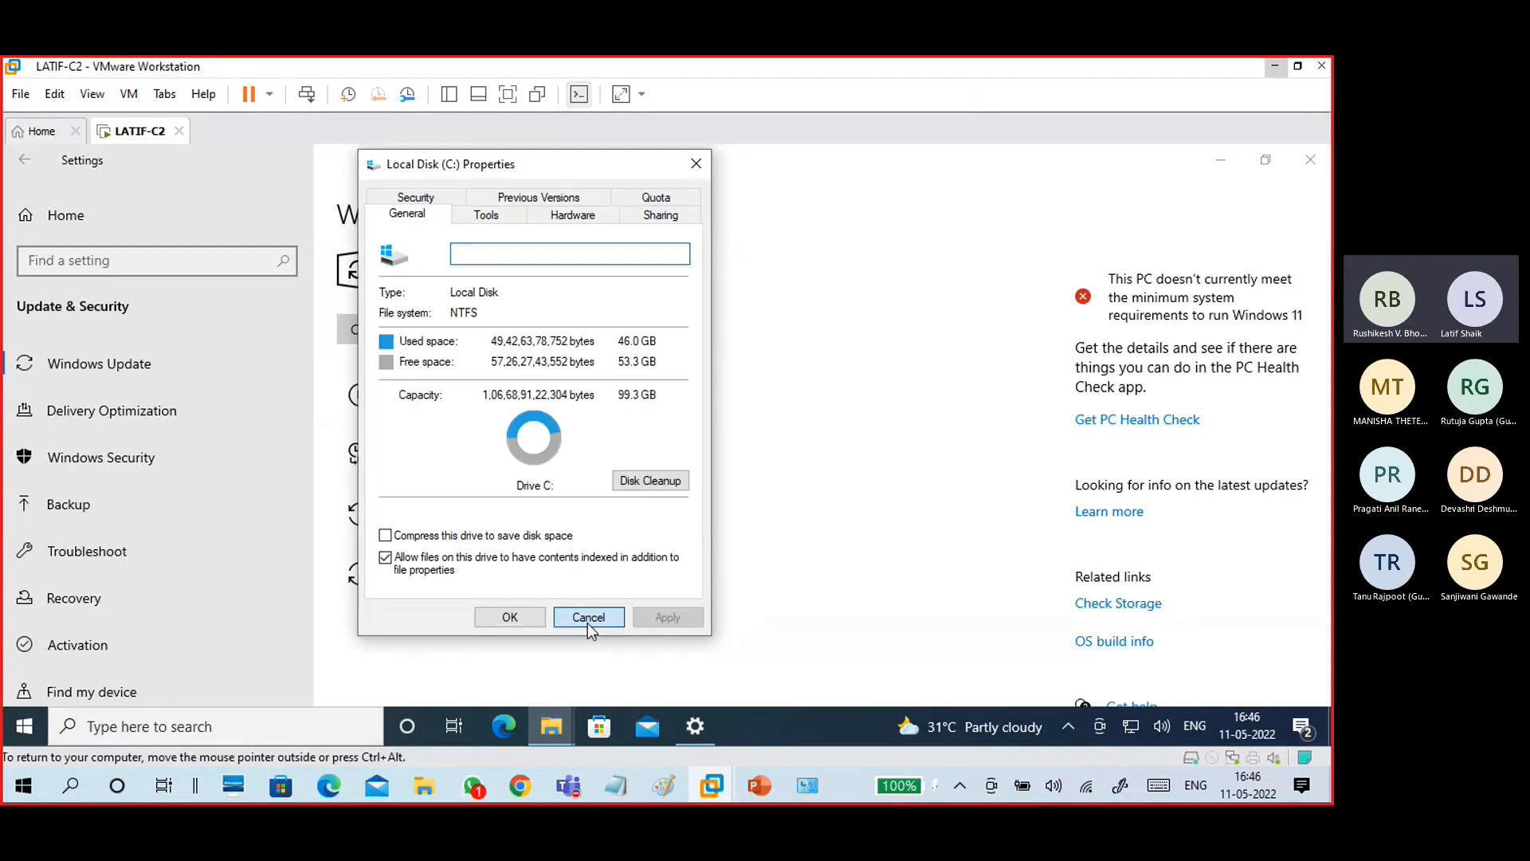
# Cancel the Local Disk (C:) properties and close the Settings and This PC windows.
pyautogui.click(587, 618)
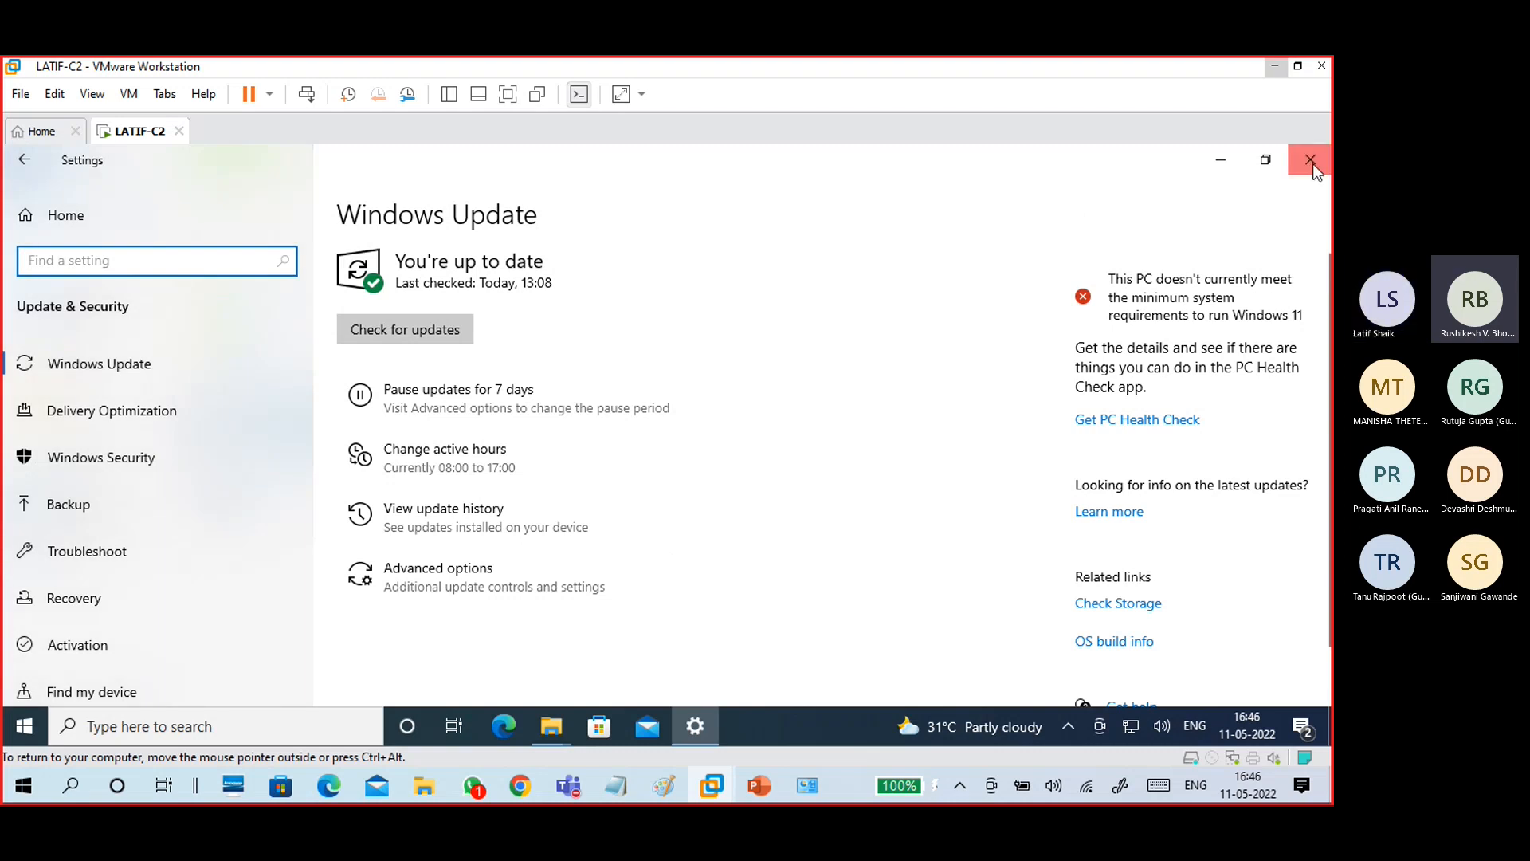
pyautogui.click(1311, 161)
pyautogui.click(1308, 153)
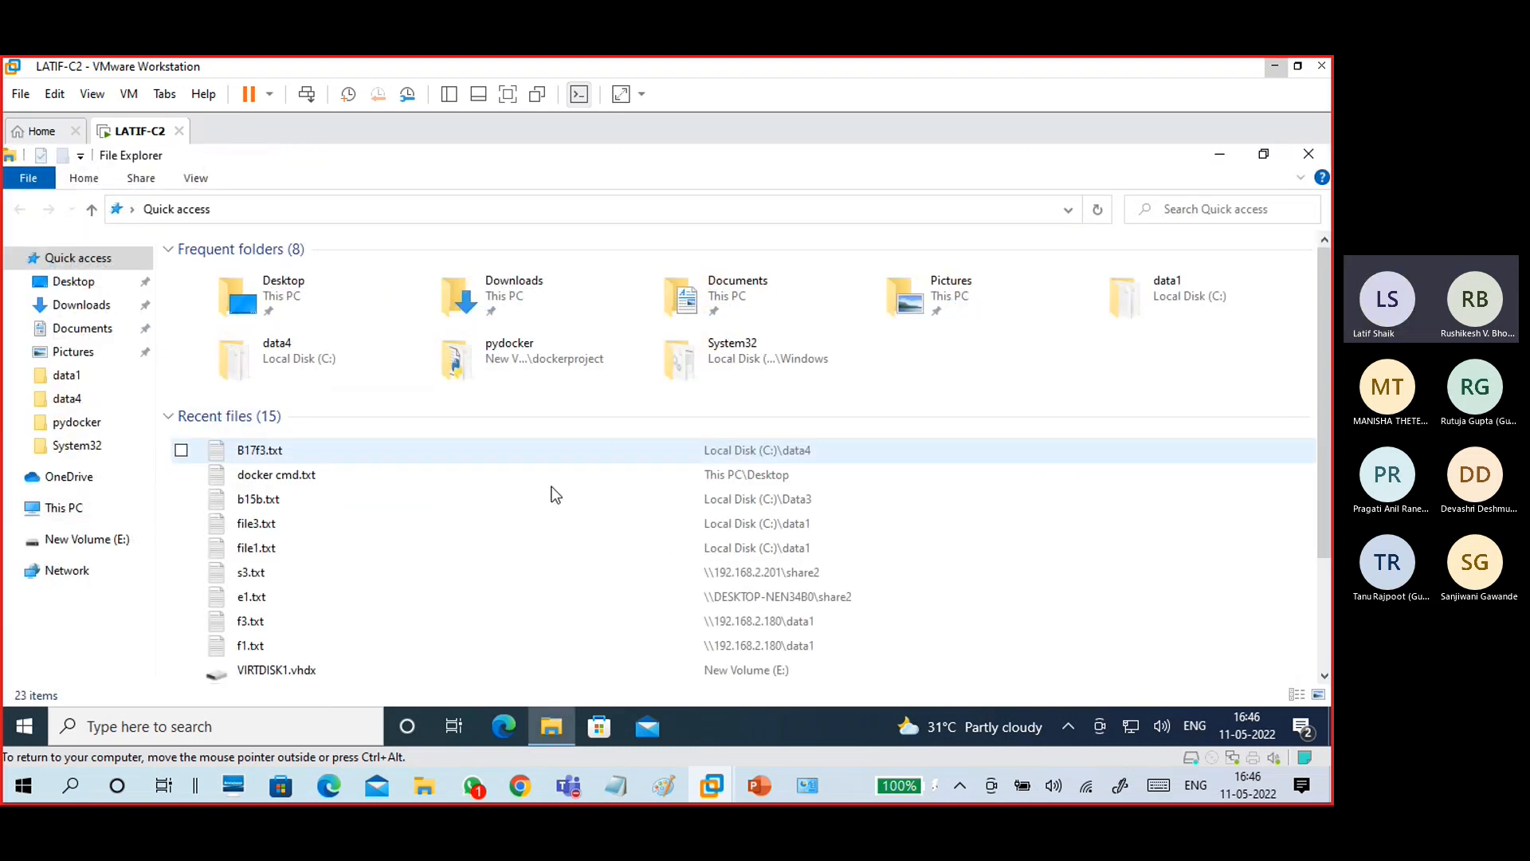
# Close File Explorer and shut down the running Windows 10 virtual machine.
pyautogui.click(1308, 154)
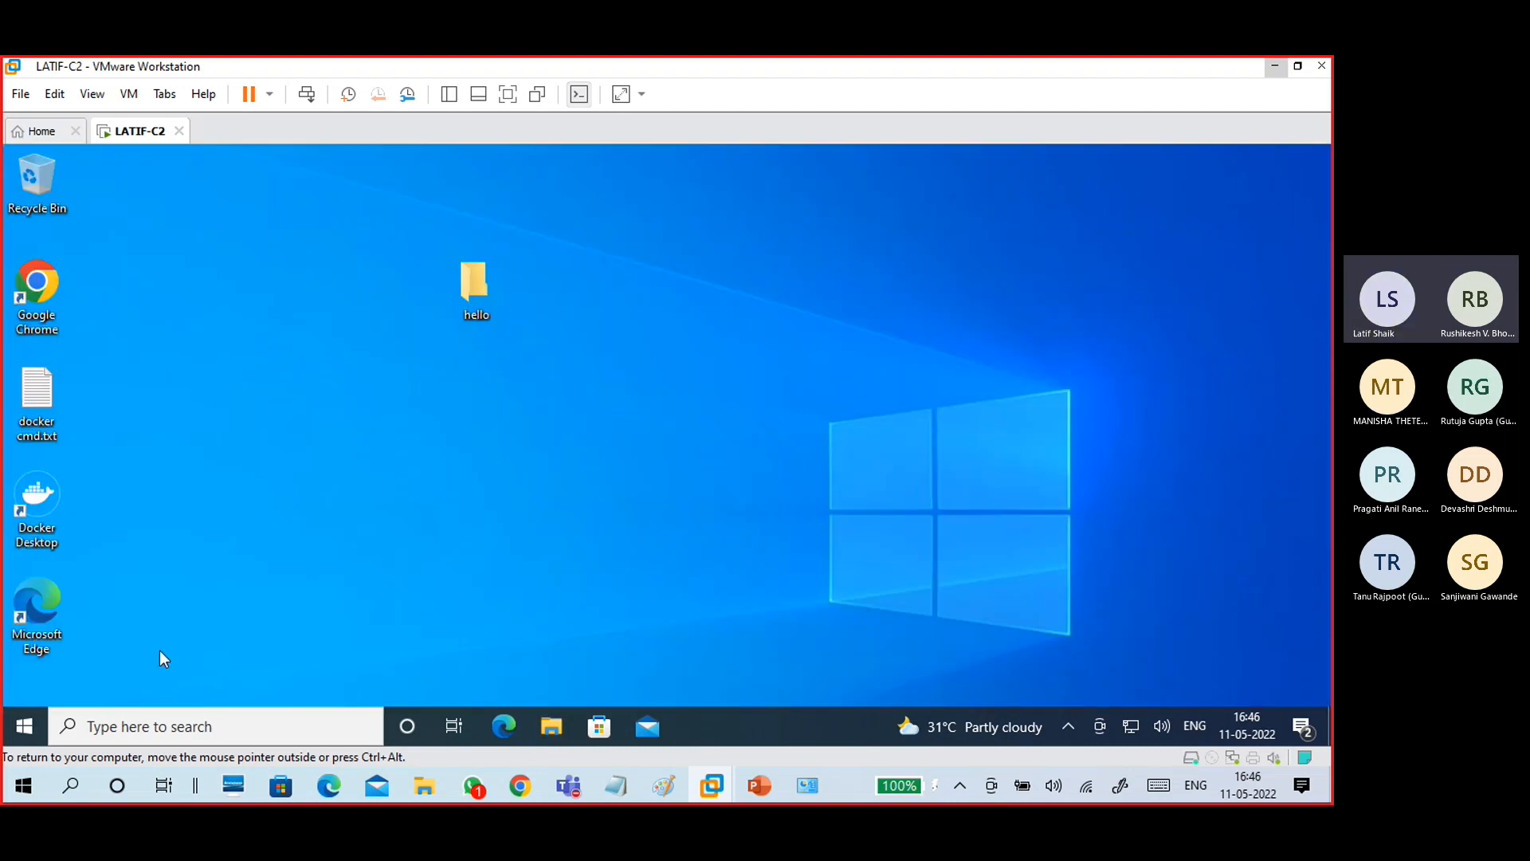
pyautogui.click(30, 722)
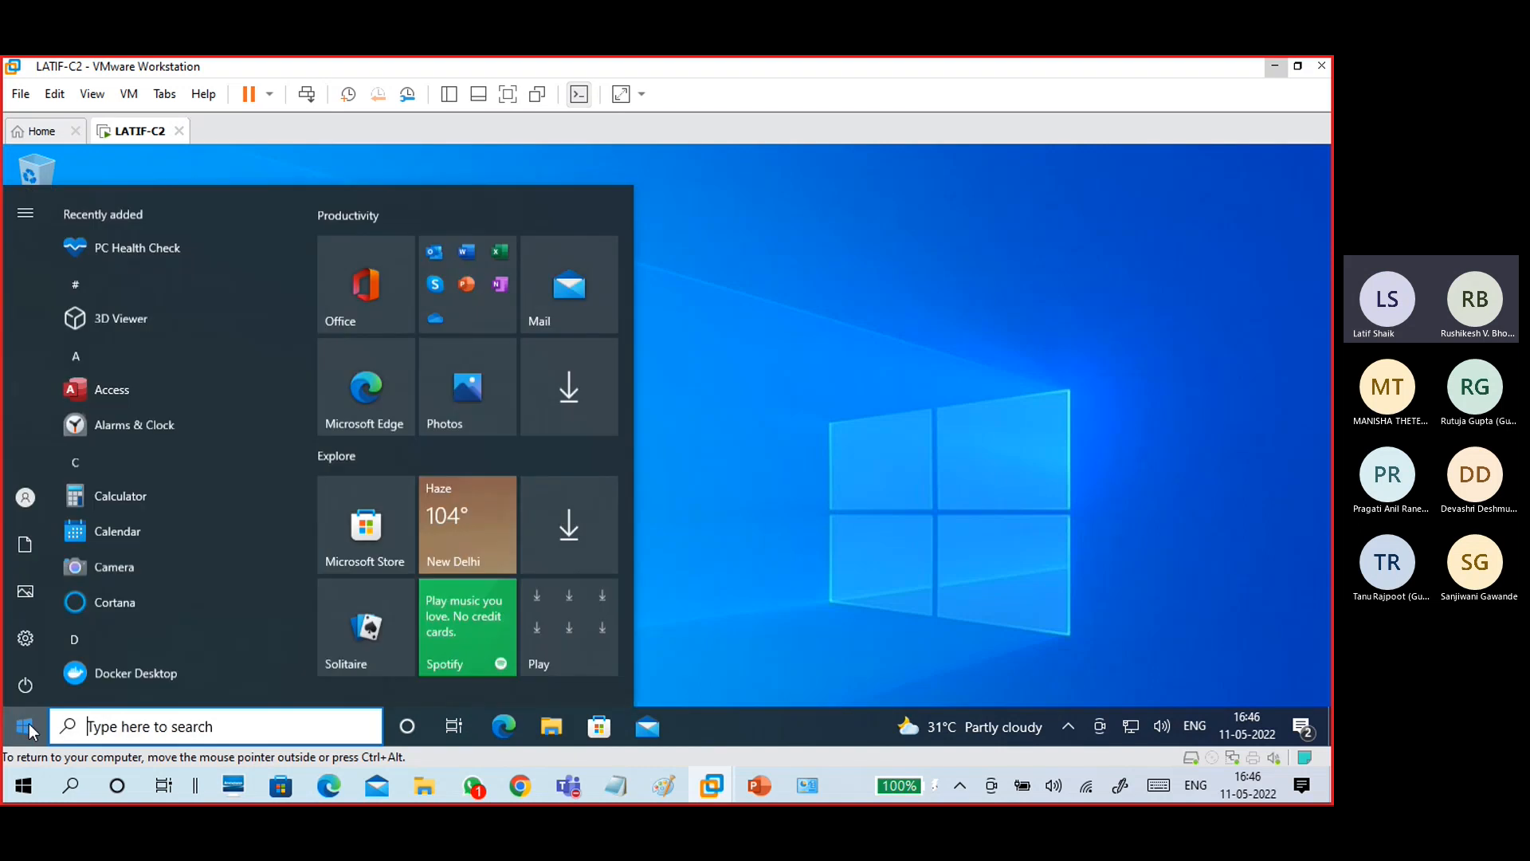
pyautogui.click(25, 683)
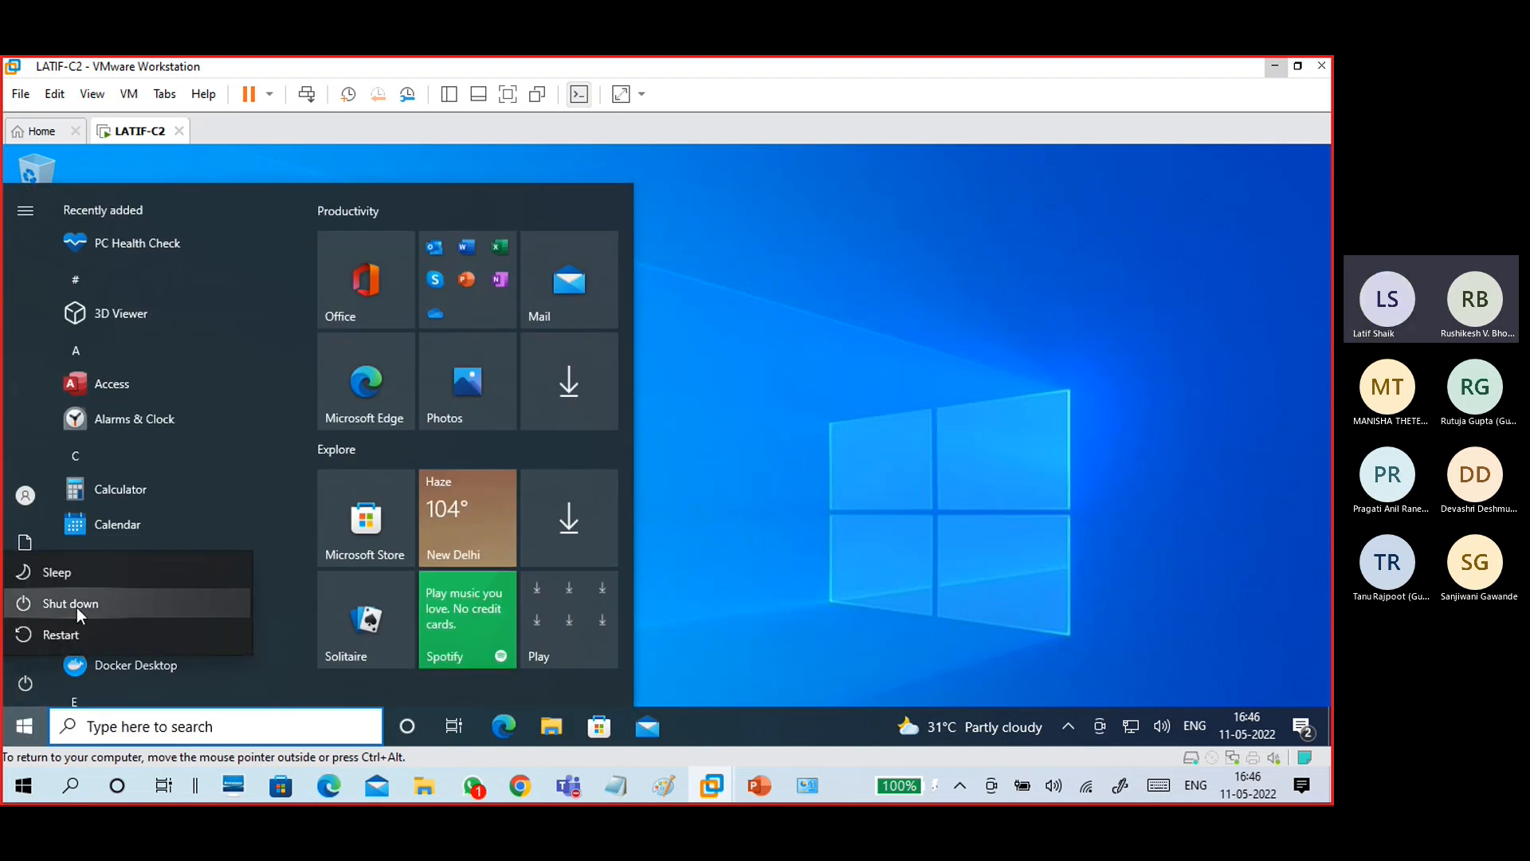
pyautogui.press('Escape')
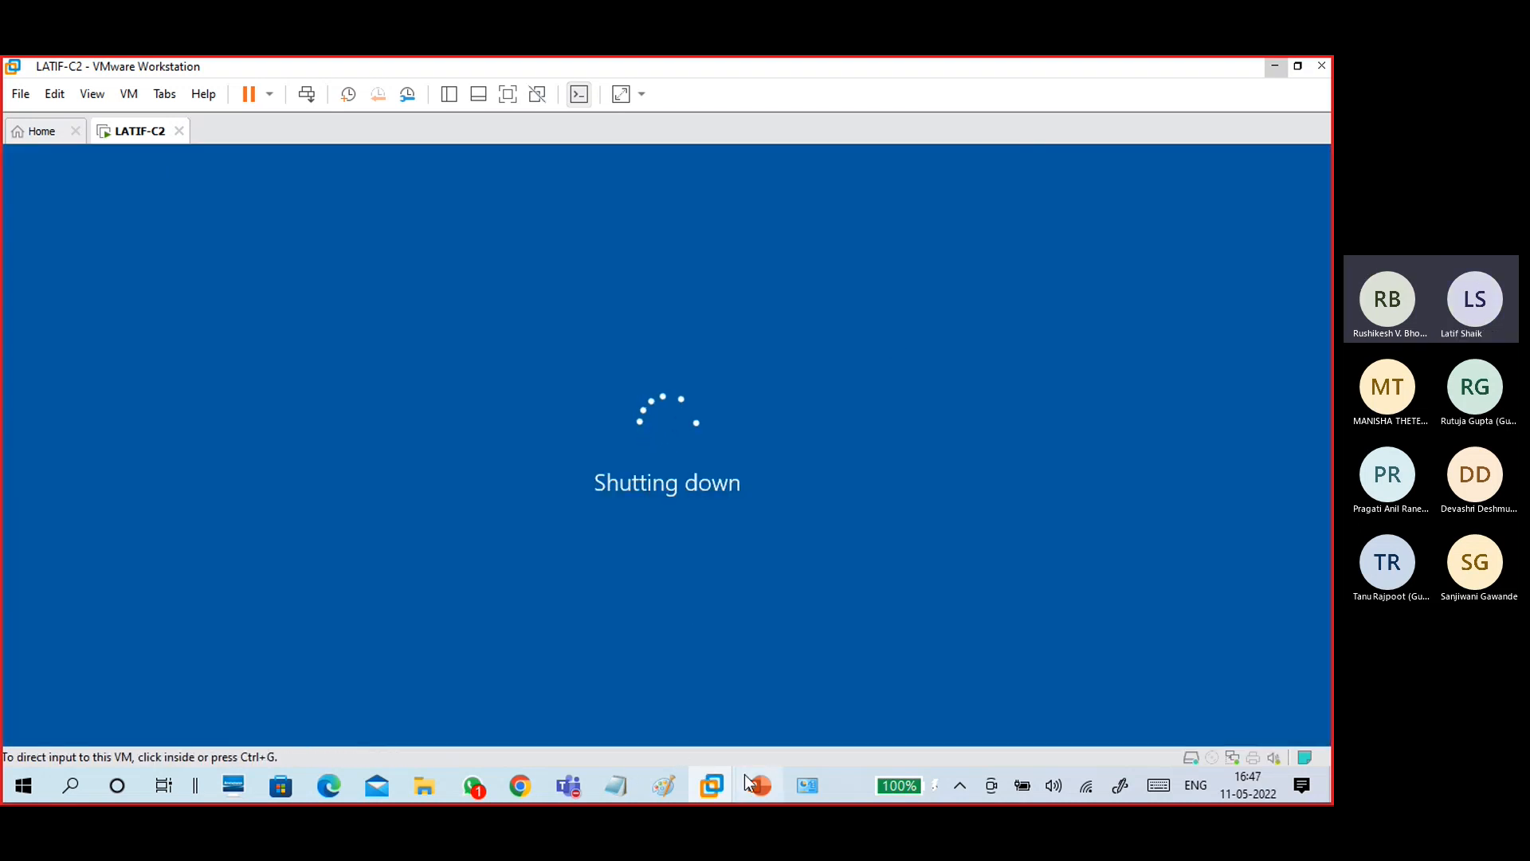
# Switch to the untitled Paint drawing and draw a rectangle about 227 × 98 px below the small checkbox sketch.
pyautogui.moveTo(671, 789)
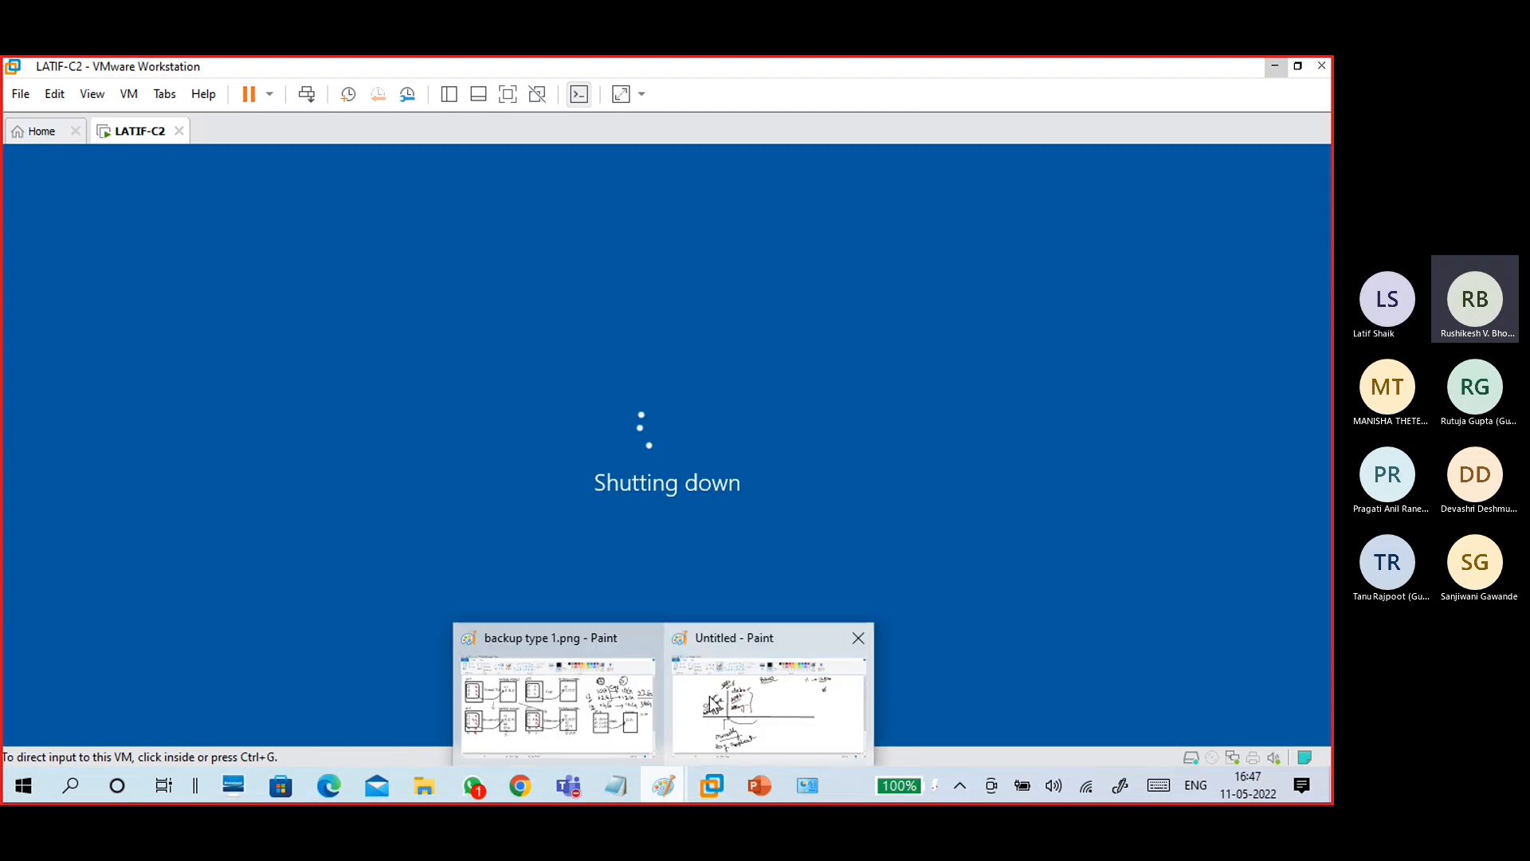
pyautogui.click(710, 694)
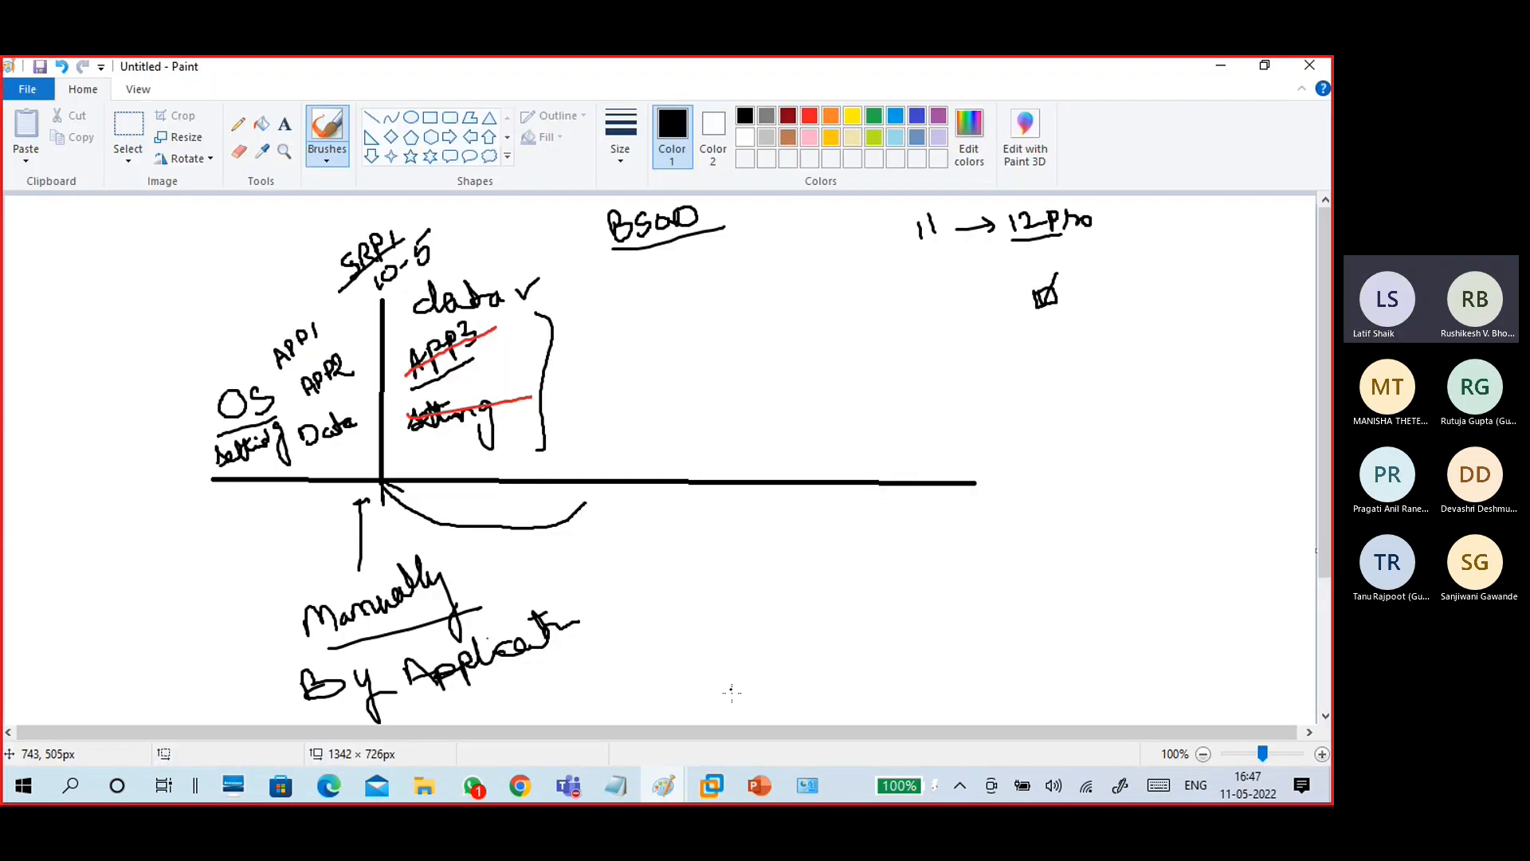
pyautogui.click(430, 117)
pyautogui.moveTo(926, 373); pyautogui.dragTo(1149, 470)
pyautogui.moveTo(1051, 424); pyautogui.dragTo(1054, 394)
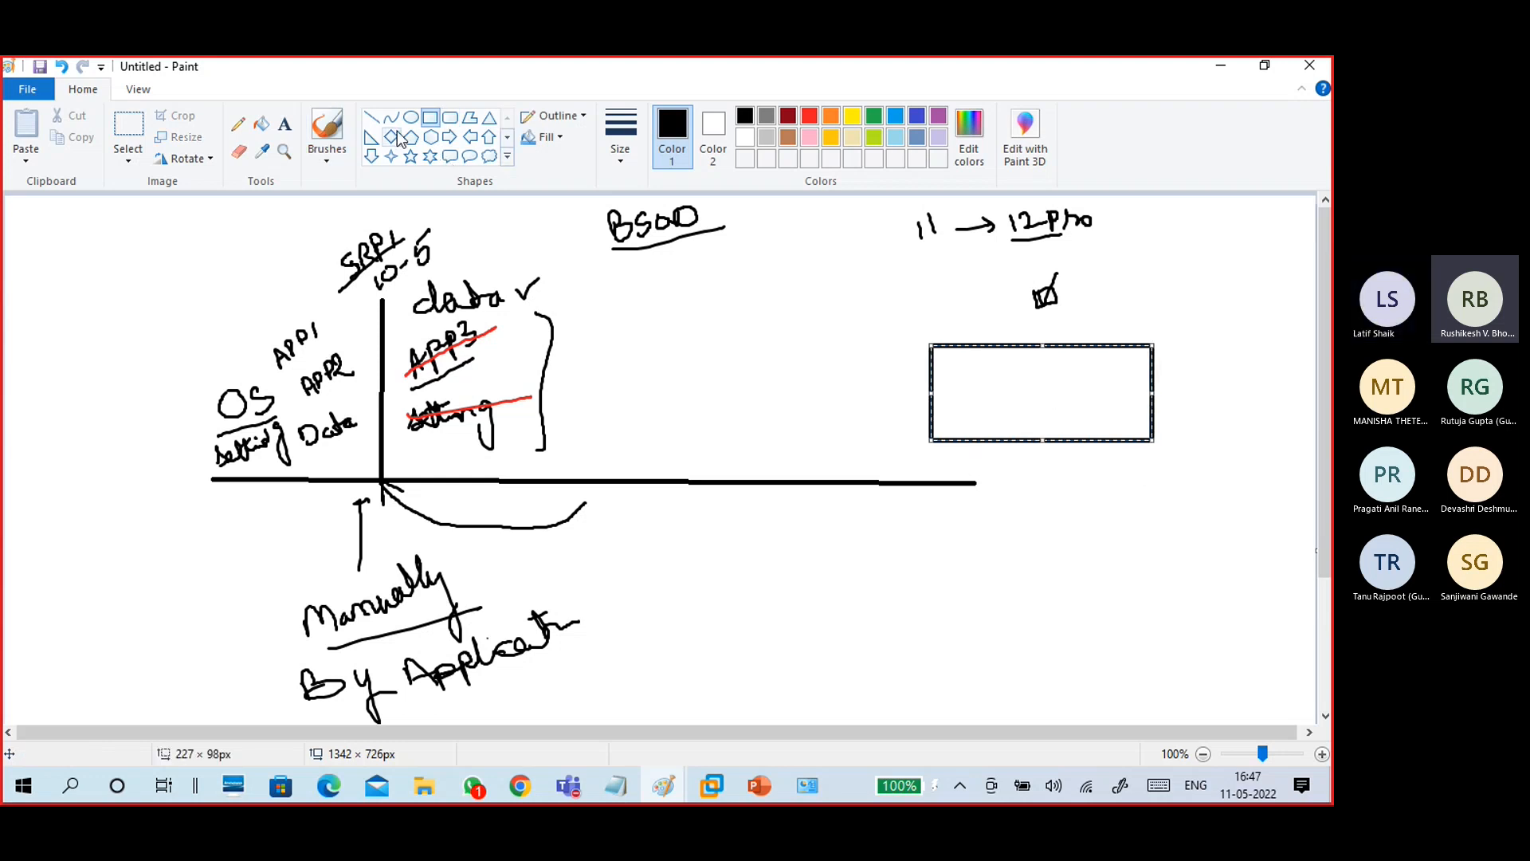
# Handwrite "HDD E:" above the new rectangle and an underlined "Data" inside it with the black brush.
pyautogui.click(328, 161)
pyautogui.click(227, 190)
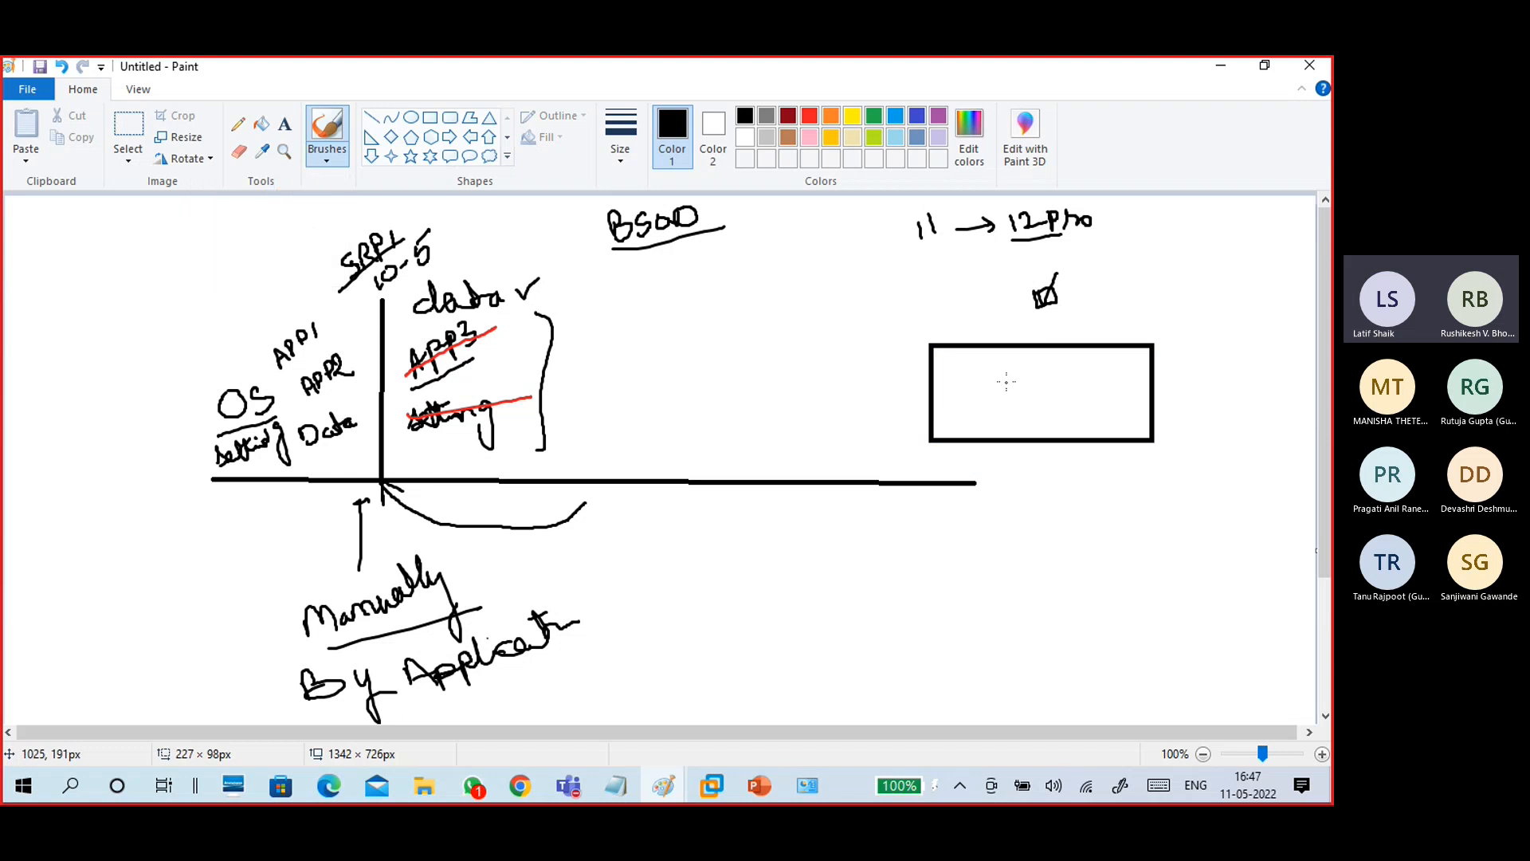
pyautogui.moveTo(899, 347)
pyautogui.mouseDown()
pyautogui.moveTo(927, 324)
pyautogui.moveTo(957, 331)
pyautogui.moveTo(932, 351)
pyautogui.moveTo(1002, 338)
pyautogui.moveTo(979, 355)
pyautogui.moveTo(988, 379)
pyautogui.moveTo(1045, 365)
pyautogui.mouseUp()
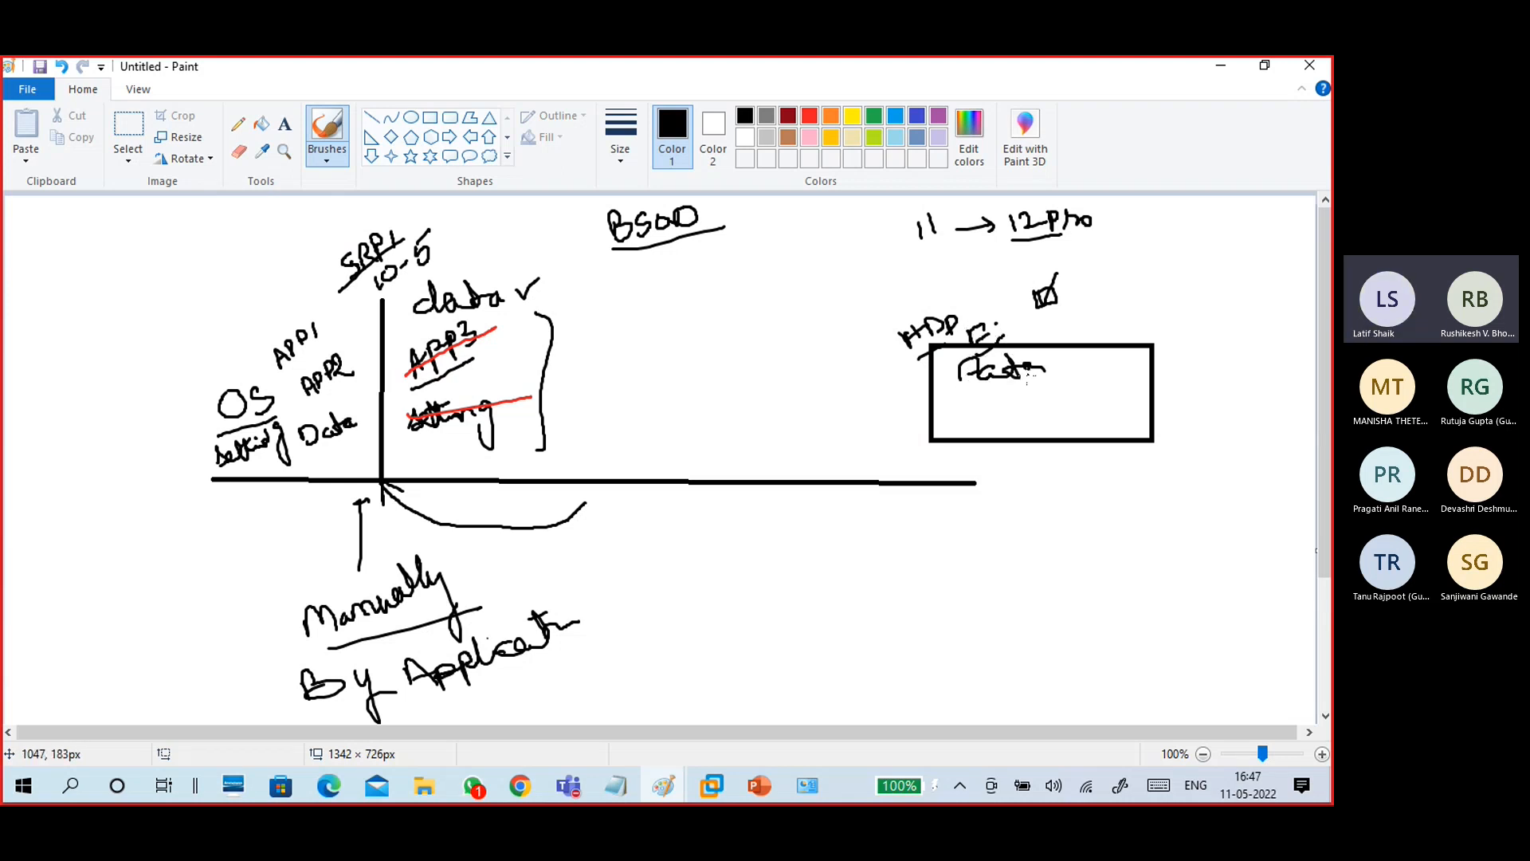
pyautogui.moveTo(963, 388); pyautogui.dragTo(1039, 383)
# Draw a gray vertical line through the middle of the rectangle, then circle "Data" and add a small arrow from it in gray.
pyautogui.click(765, 115)
pyautogui.moveTo(1044, 329); pyautogui.dragTo(1057, 496)
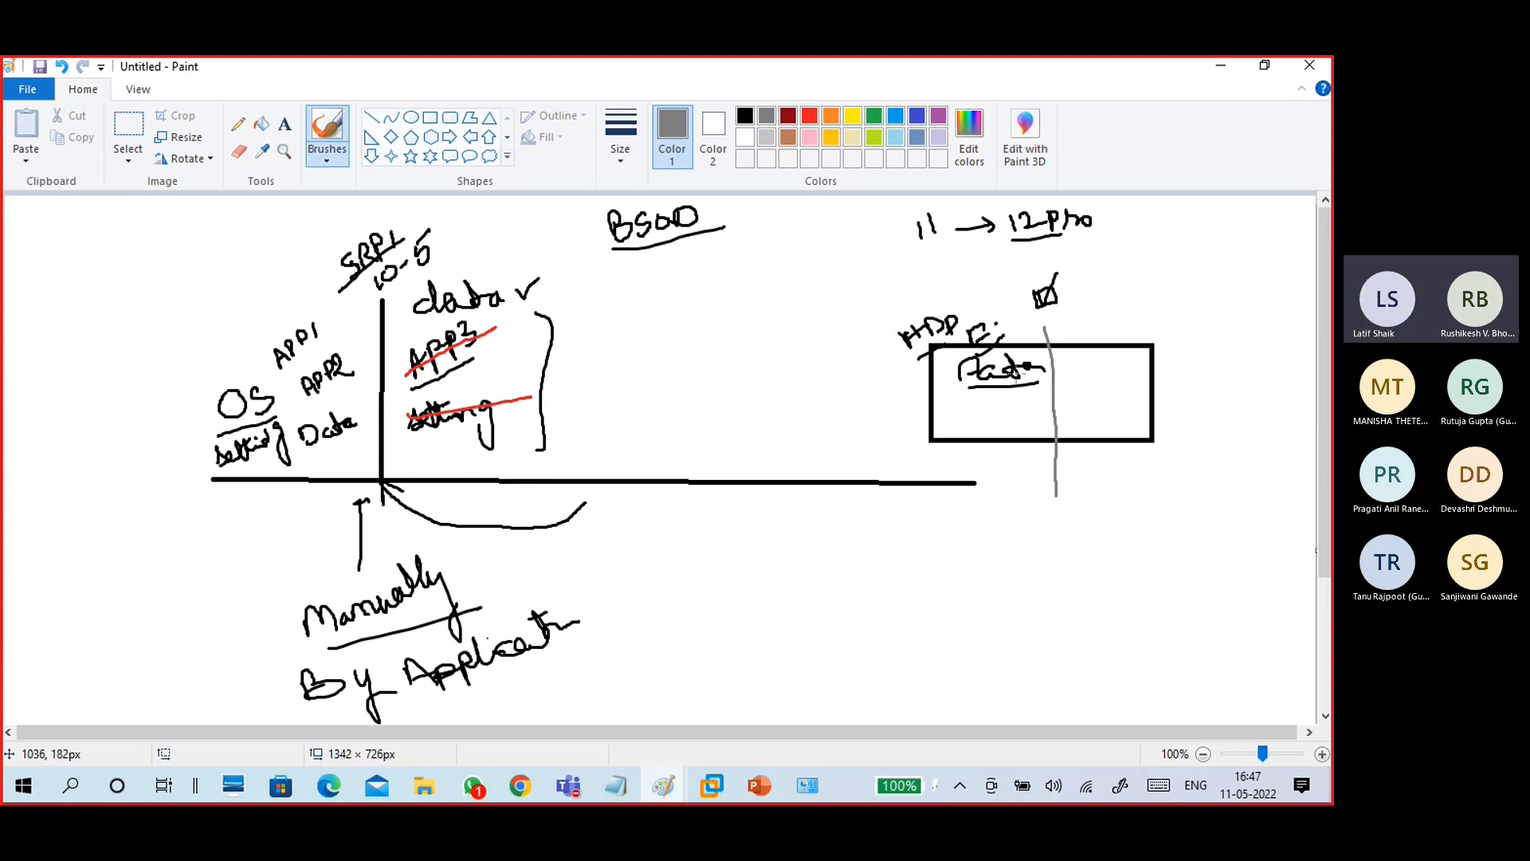
pyautogui.moveTo(1009, 354)
pyautogui.mouseDown()
pyautogui.moveTo(953, 372)
pyautogui.moveTo(1042, 392)
pyautogui.moveTo(1015, 351)
pyautogui.moveTo(984, 357)
pyautogui.mouseUp()
pyautogui.moveTo(968, 411)
pyautogui.mouseDown()
pyautogui.moveTo(957, 425)
pyautogui.moveTo(973, 424)
pyautogui.mouseUp()
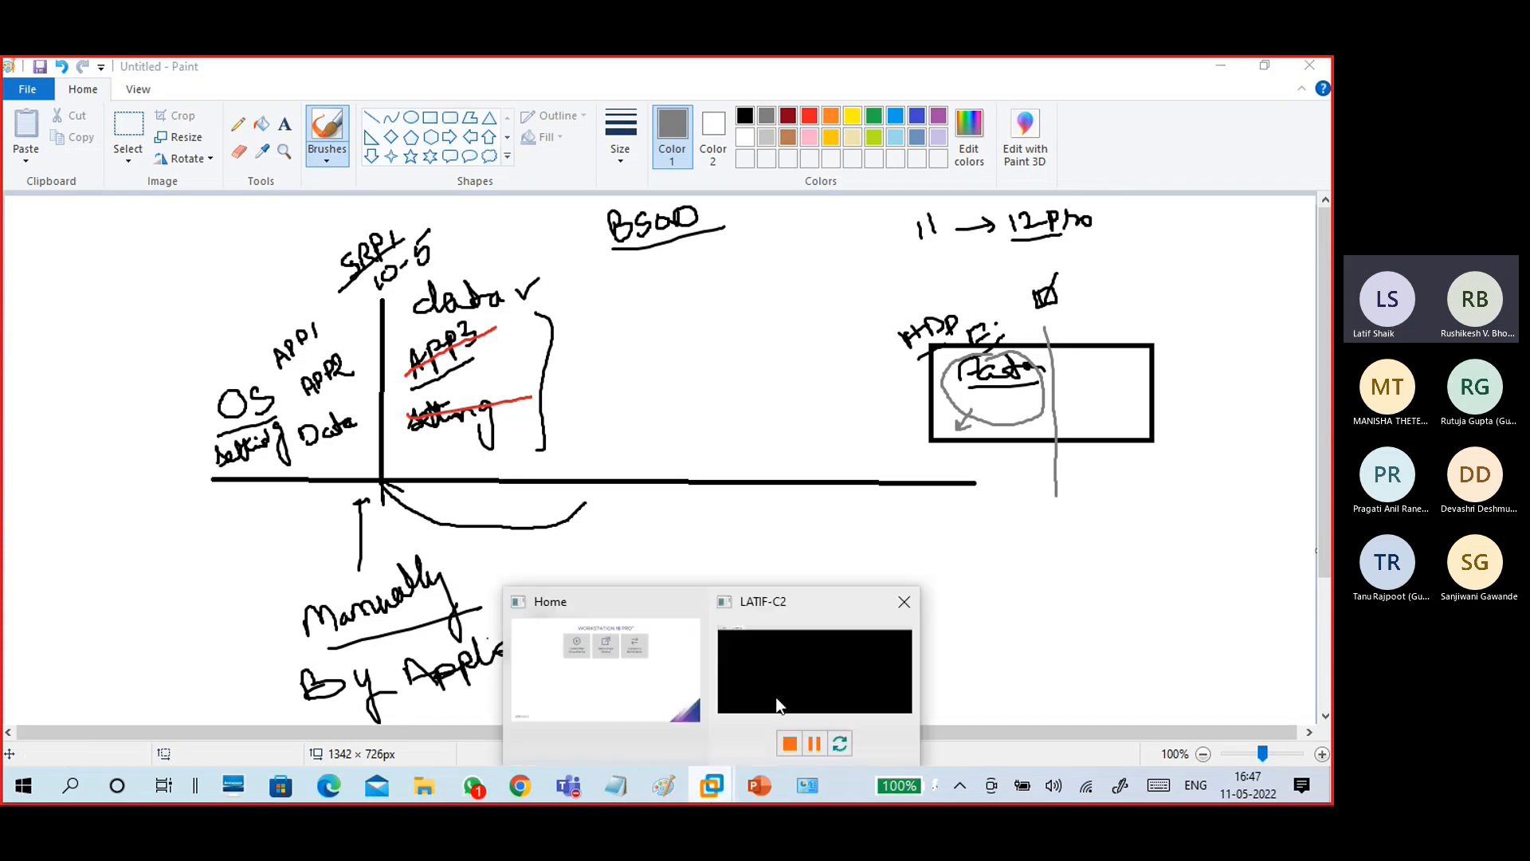
# Switch to VMware Workstation, open the Ser2003EE virtual machine from the library and hide the library.
pyautogui.moveTo(711, 786)
pyautogui.click(765, 669)
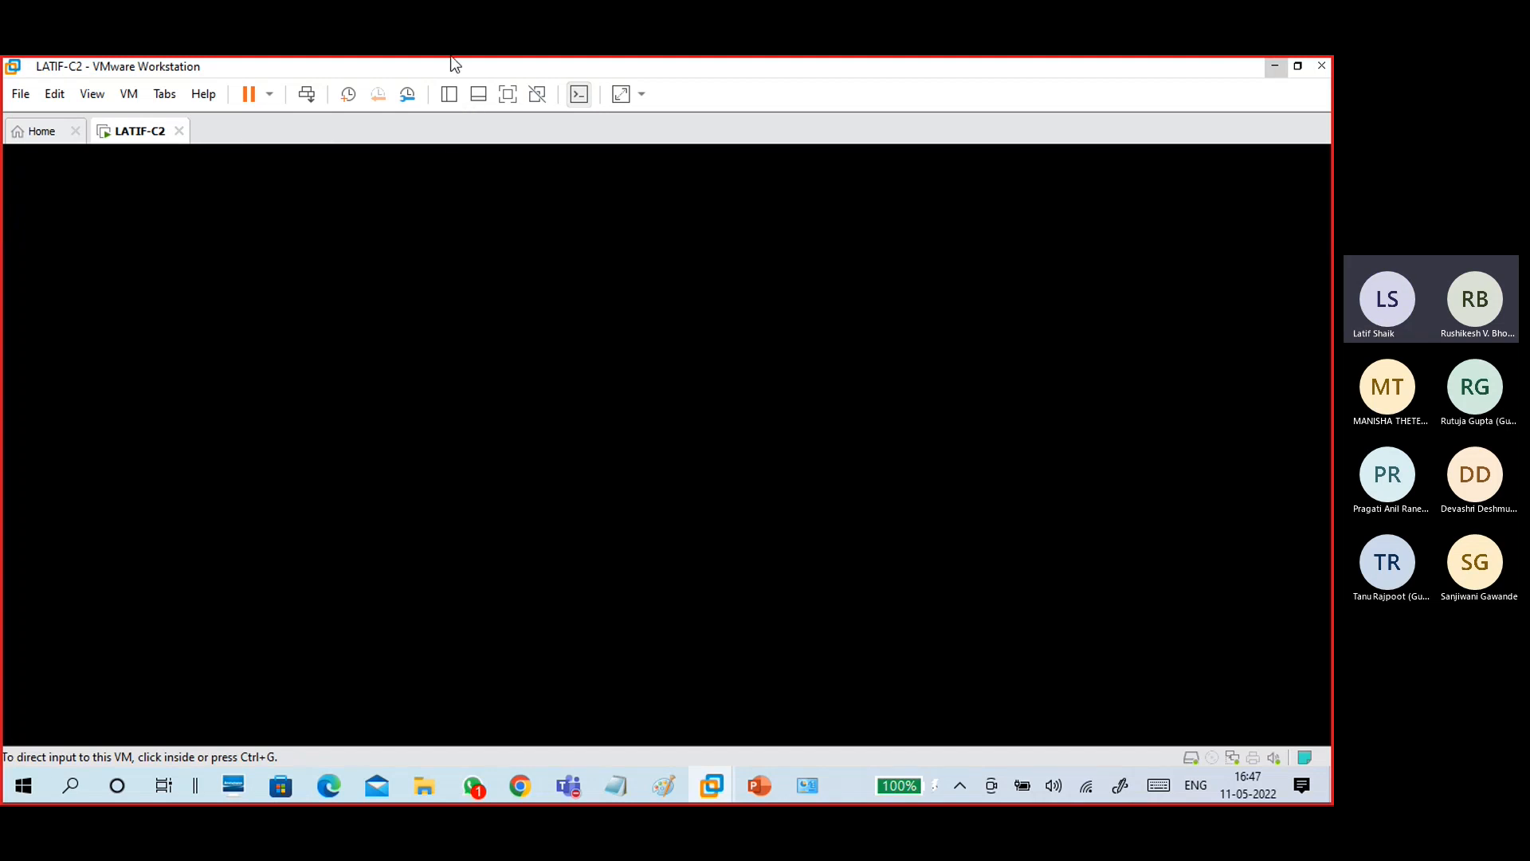
pyautogui.click(451, 97)
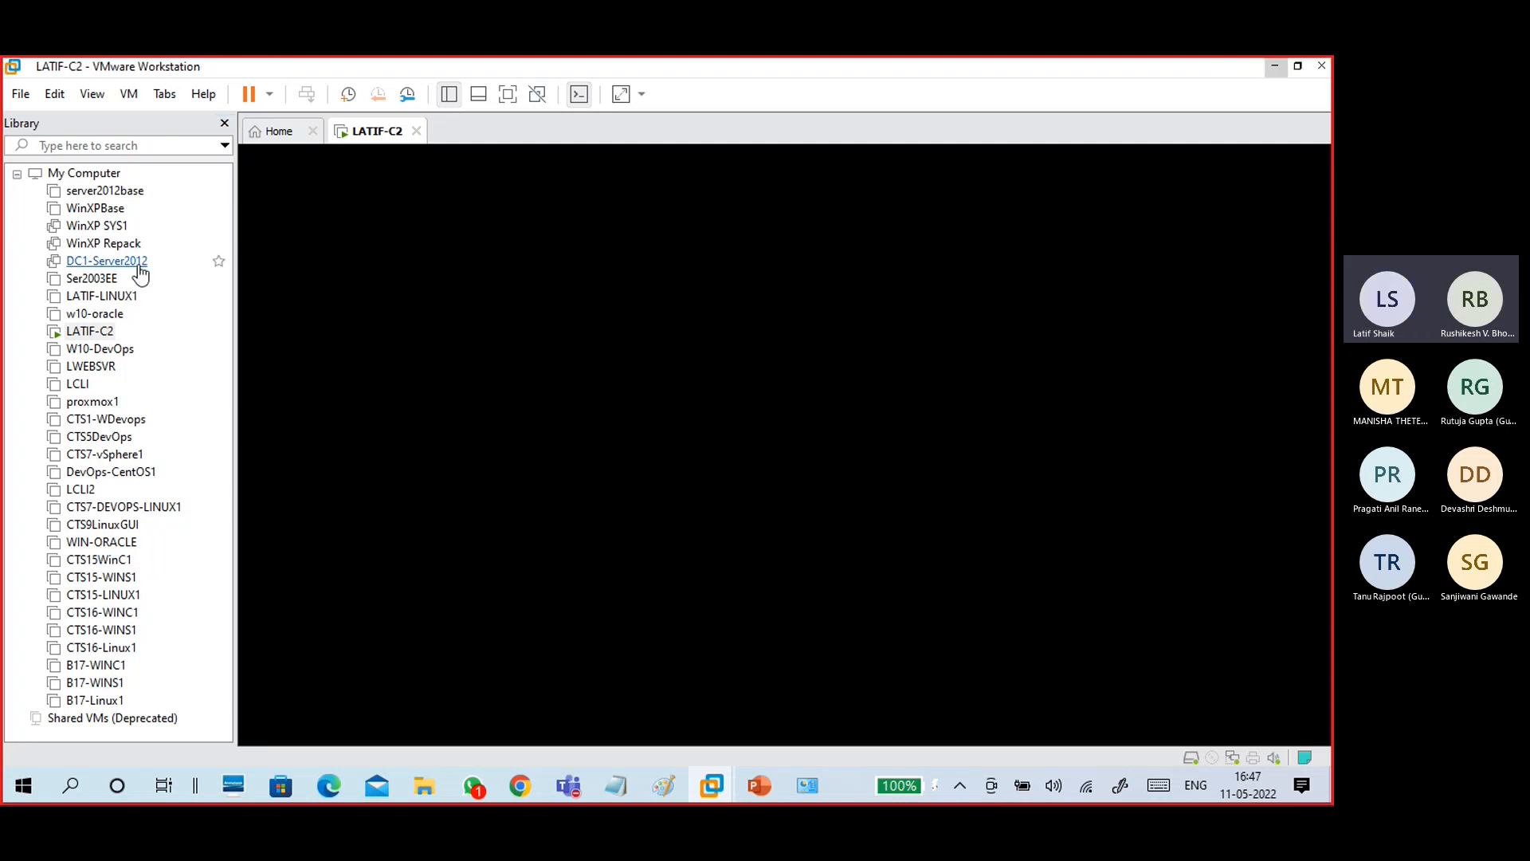
pyautogui.click(111, 281)
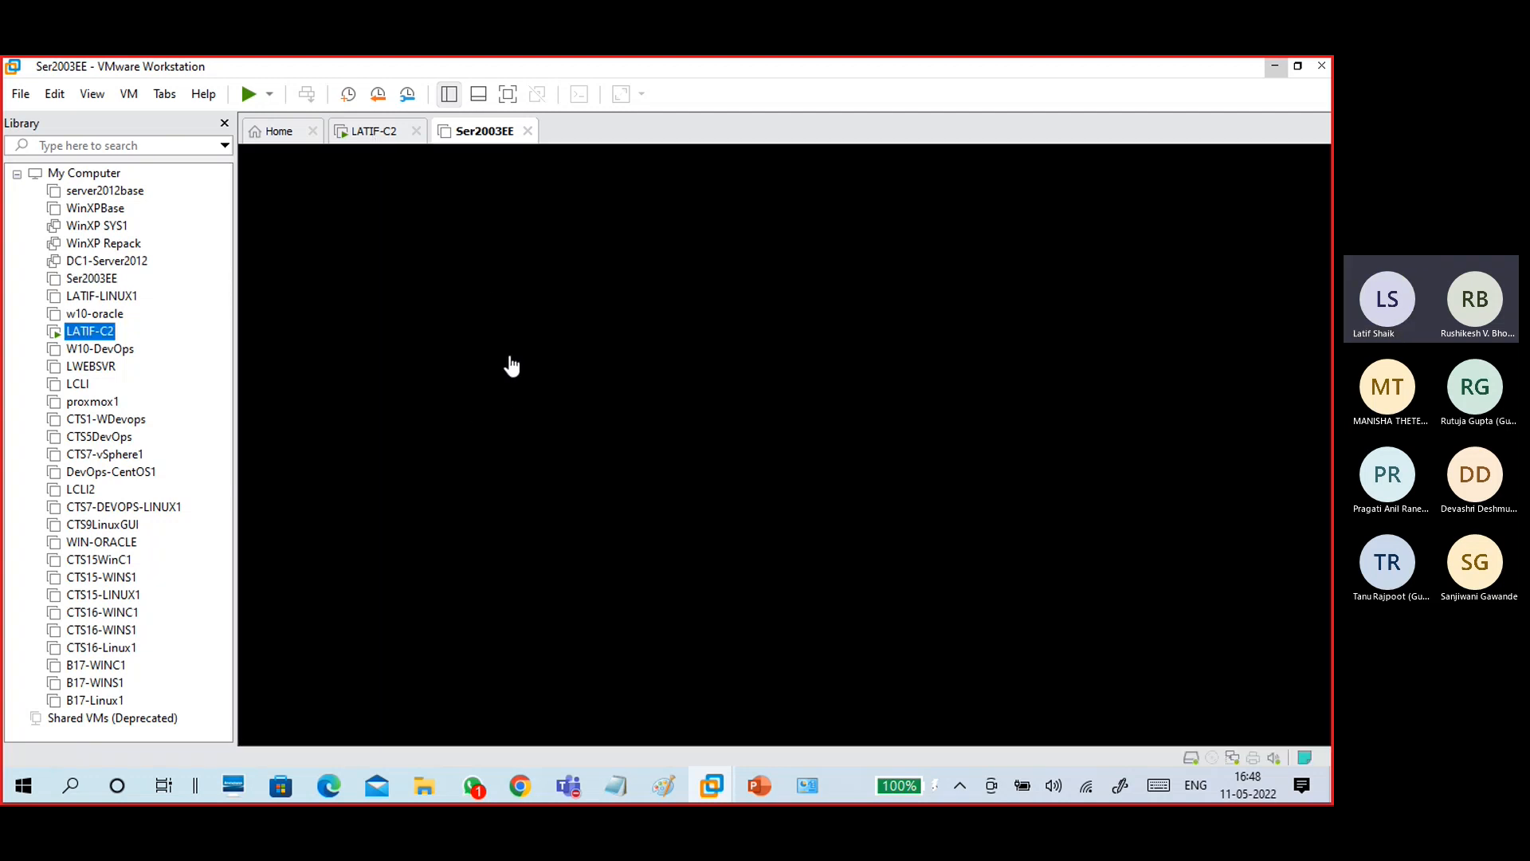
pyautogui.click(225, 124)
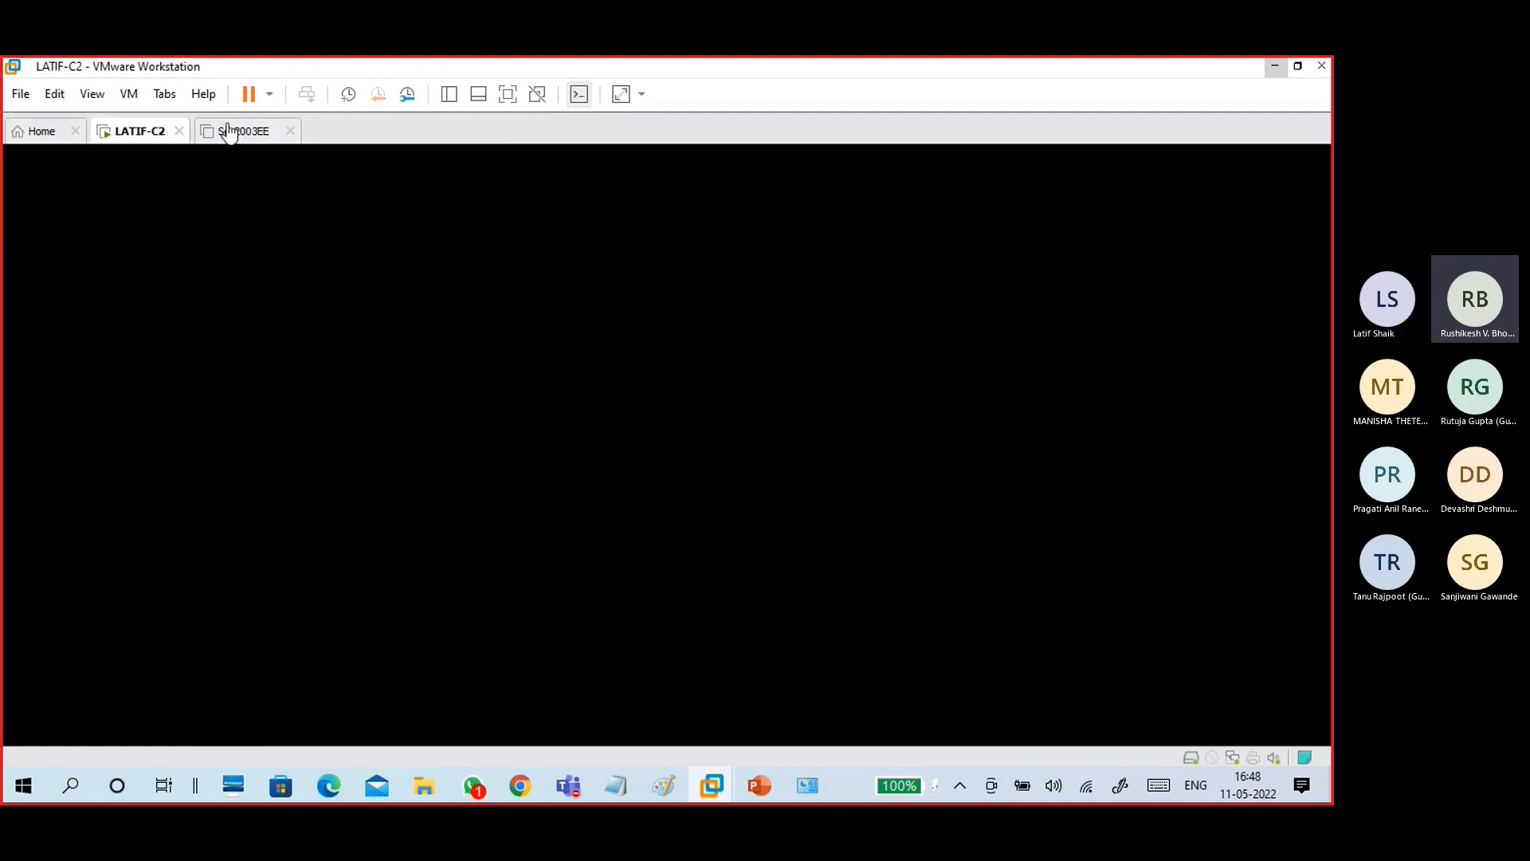
pyautogui.click(245, 132)
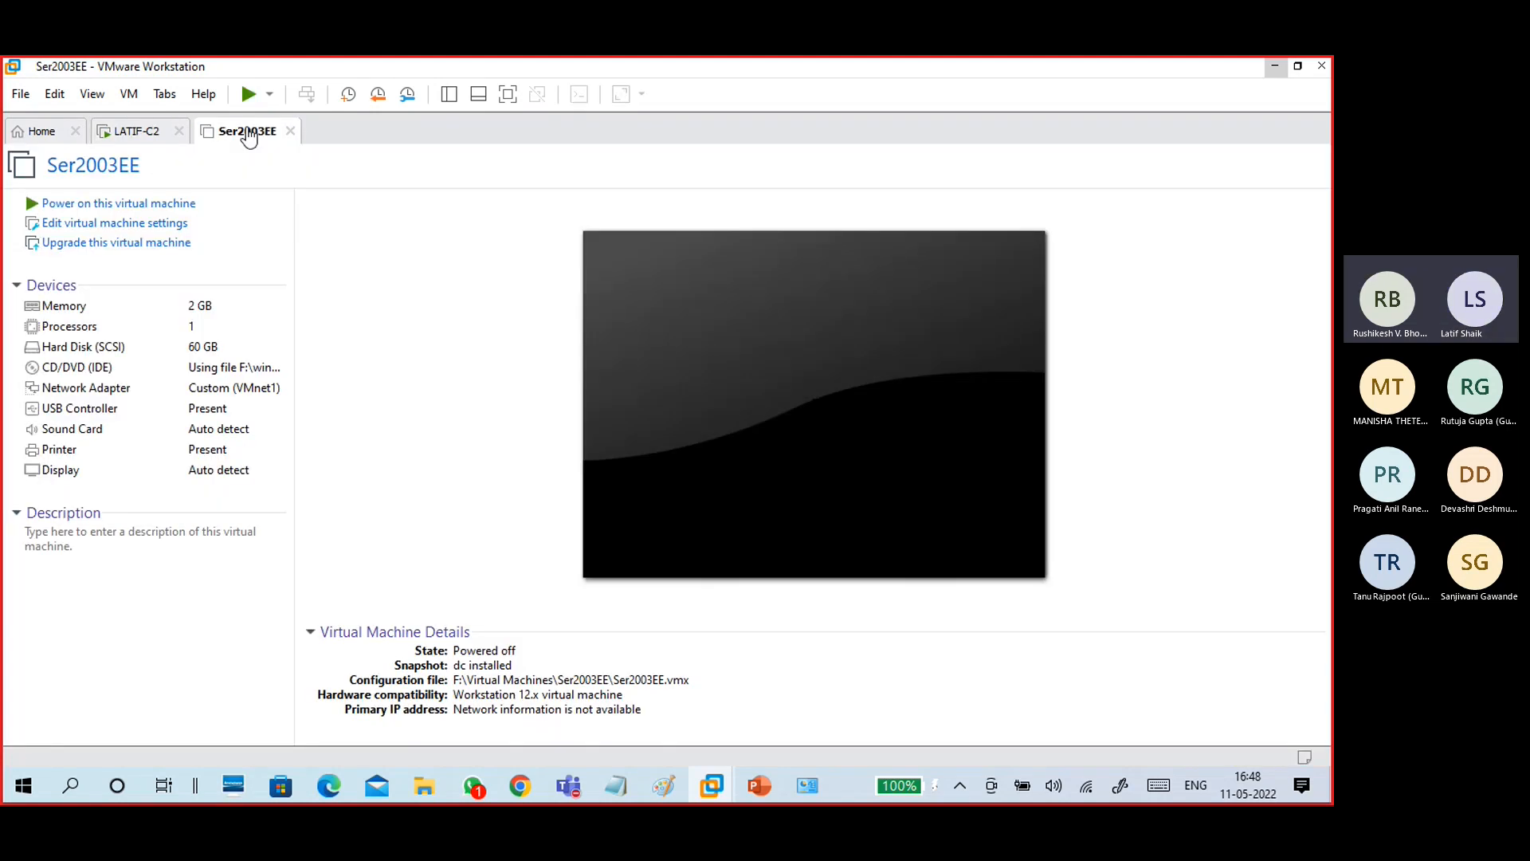
# Check whether the Windows 10 virtual machine has finished shutting down, comparing it with Ser2003EE.
pyautogui.click(137, 130)
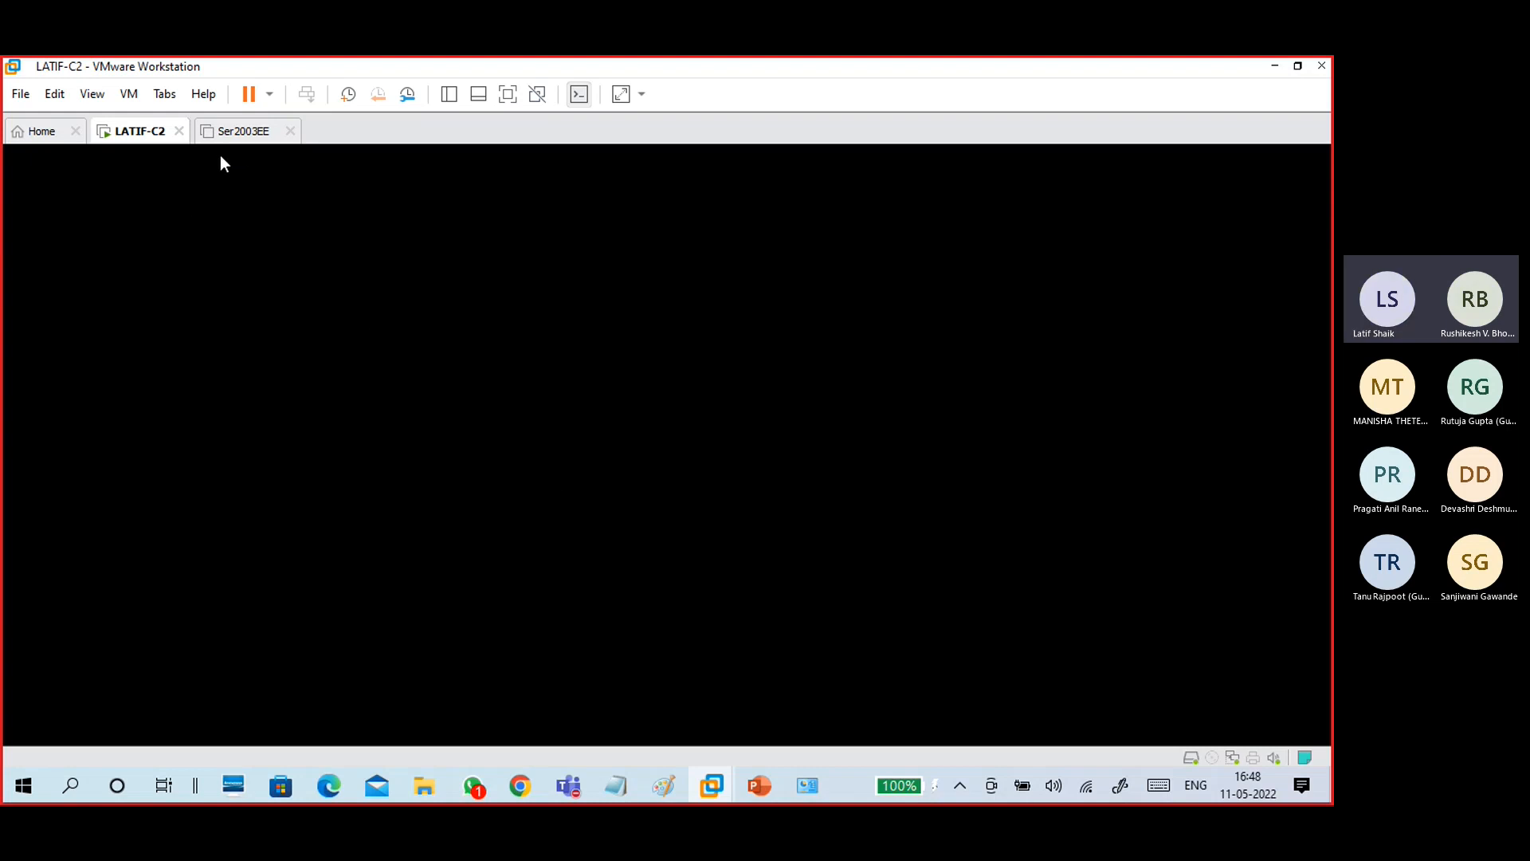
pyautogui.click(238, 136)
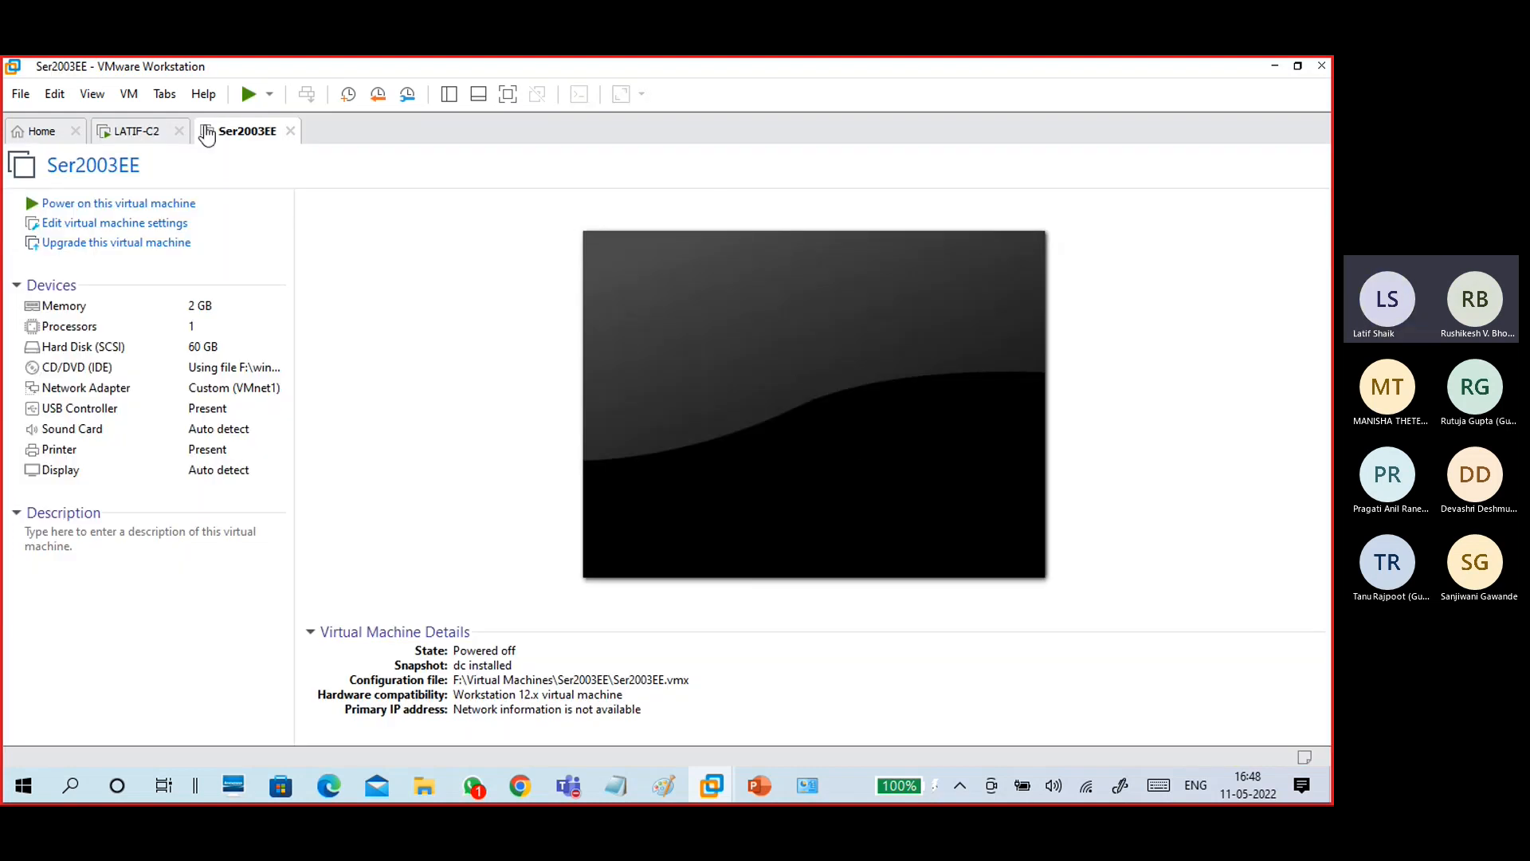
pyautogui.click(151, 134)
# Return to the untitled Paint drawing and add two more gray dividing lines, with a double-headed arrow and a curved return arrow beneath them.
pyautogui.moveTo(663, 785)
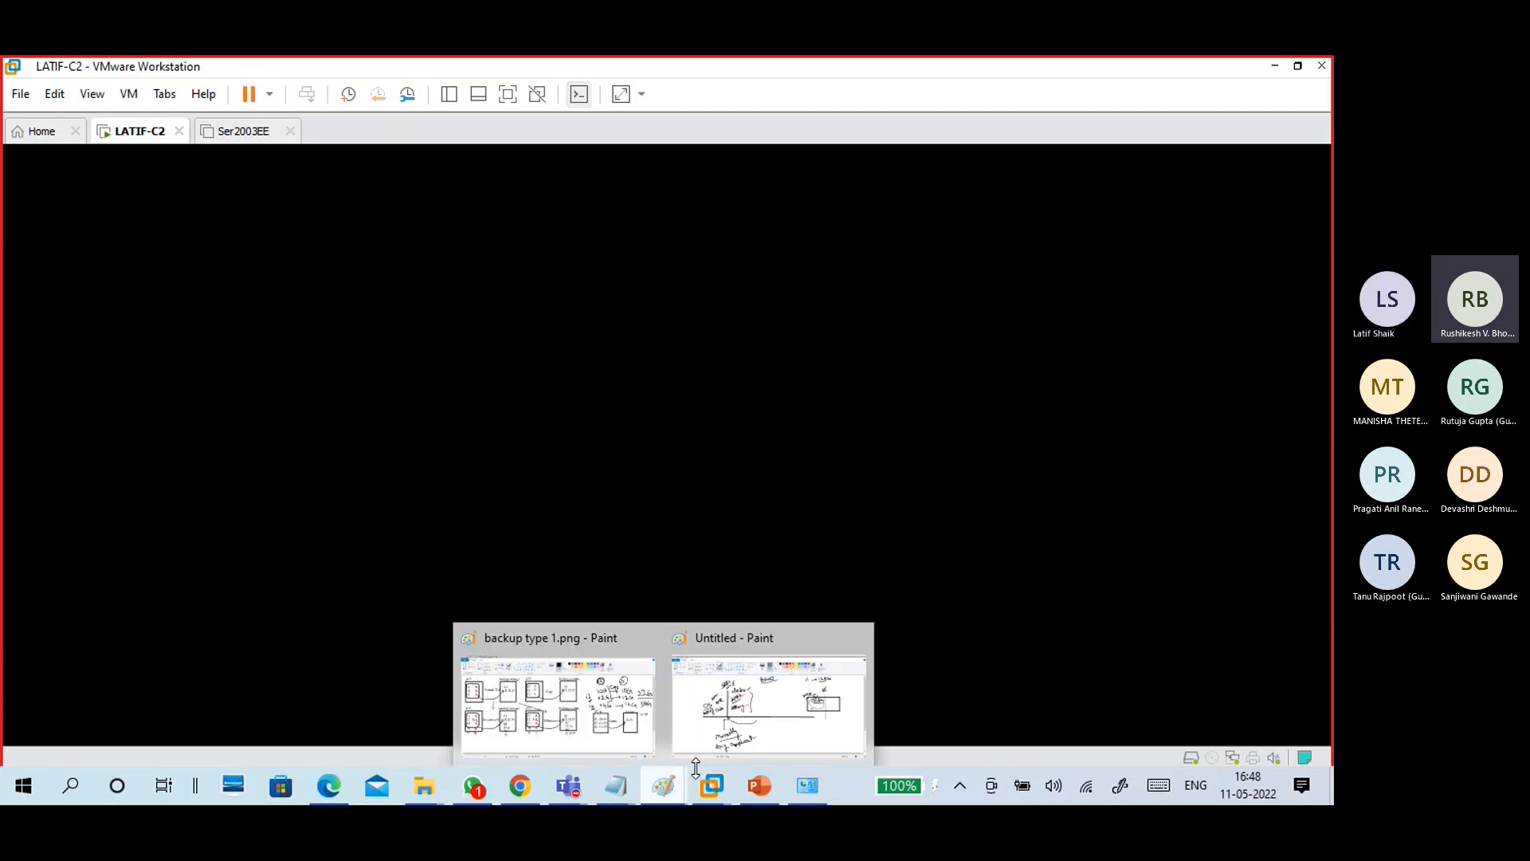
pyautogui.click(809, 687)
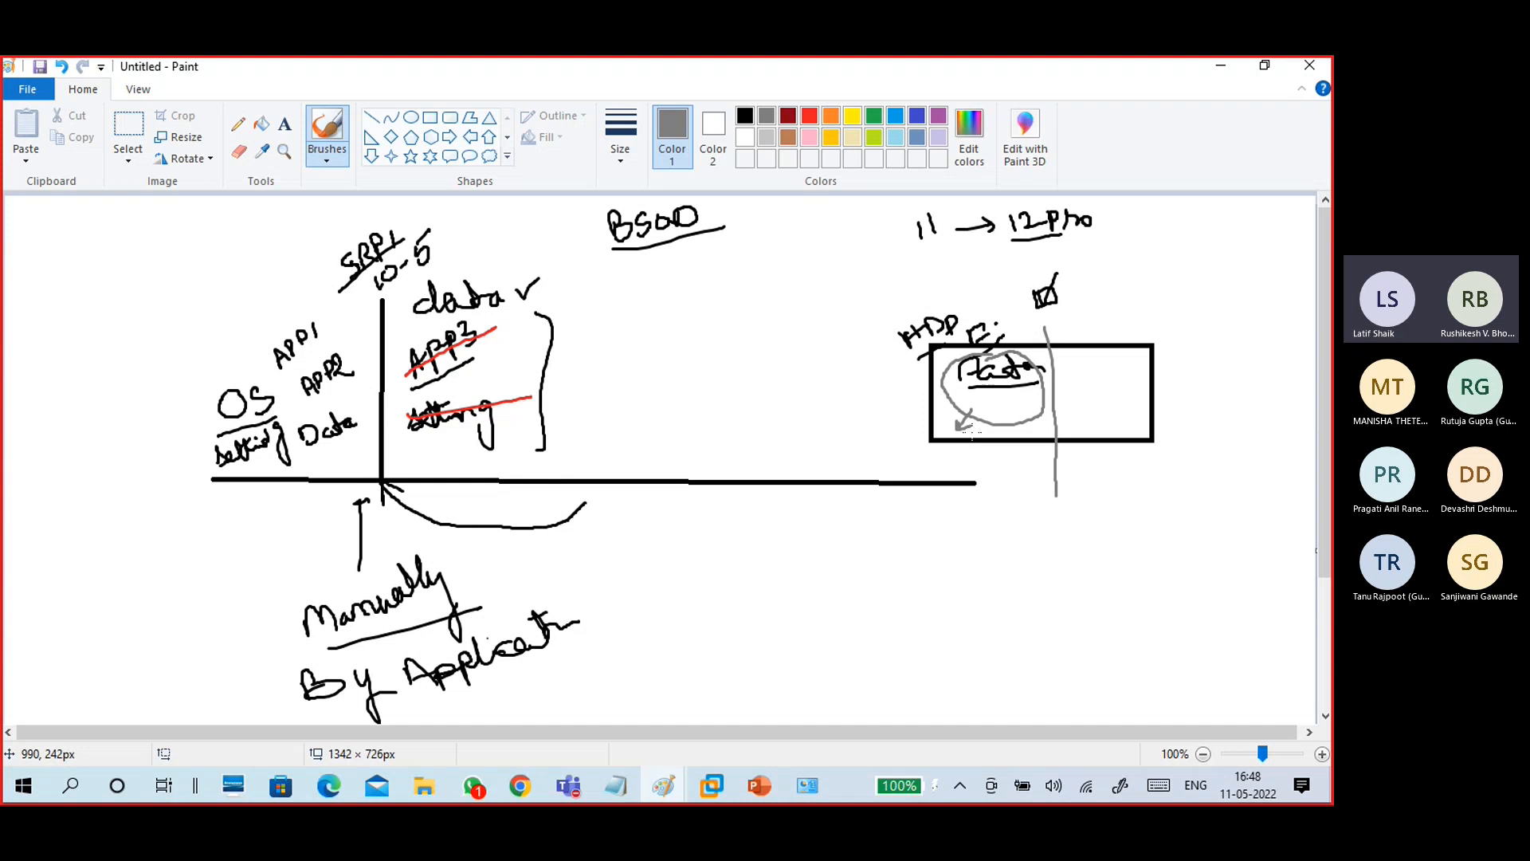
pyautogui.moveTo(1102, 318); pyautogui.dragTo(1132, 504)
pyautogui.moveTo(1141, 317); pyautogui.dragTo(1193, 496)
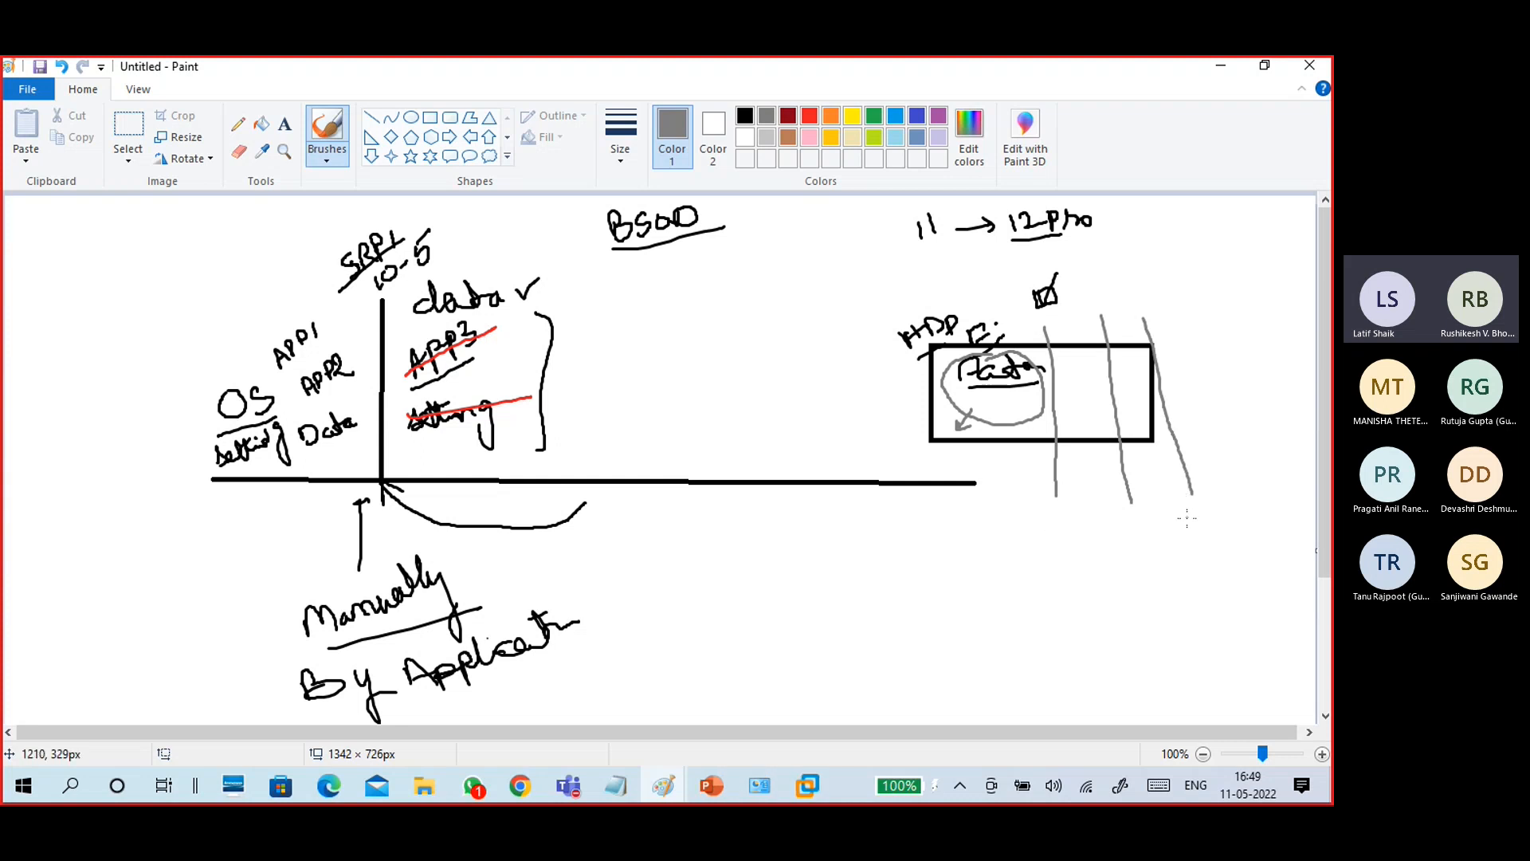
pyautogui.moveTo(1190, 513)
pyautogui.mouseDown()
pyautogui.moveTo(1147, 518)
pyautogui.moveTo(1193, 513)
pyautogui.moveTo(1198, 550)
pyautogui.moveTo(1151, 567)
pyautogui.moveTo(1139, 540)
pyautogui.mouseUp()
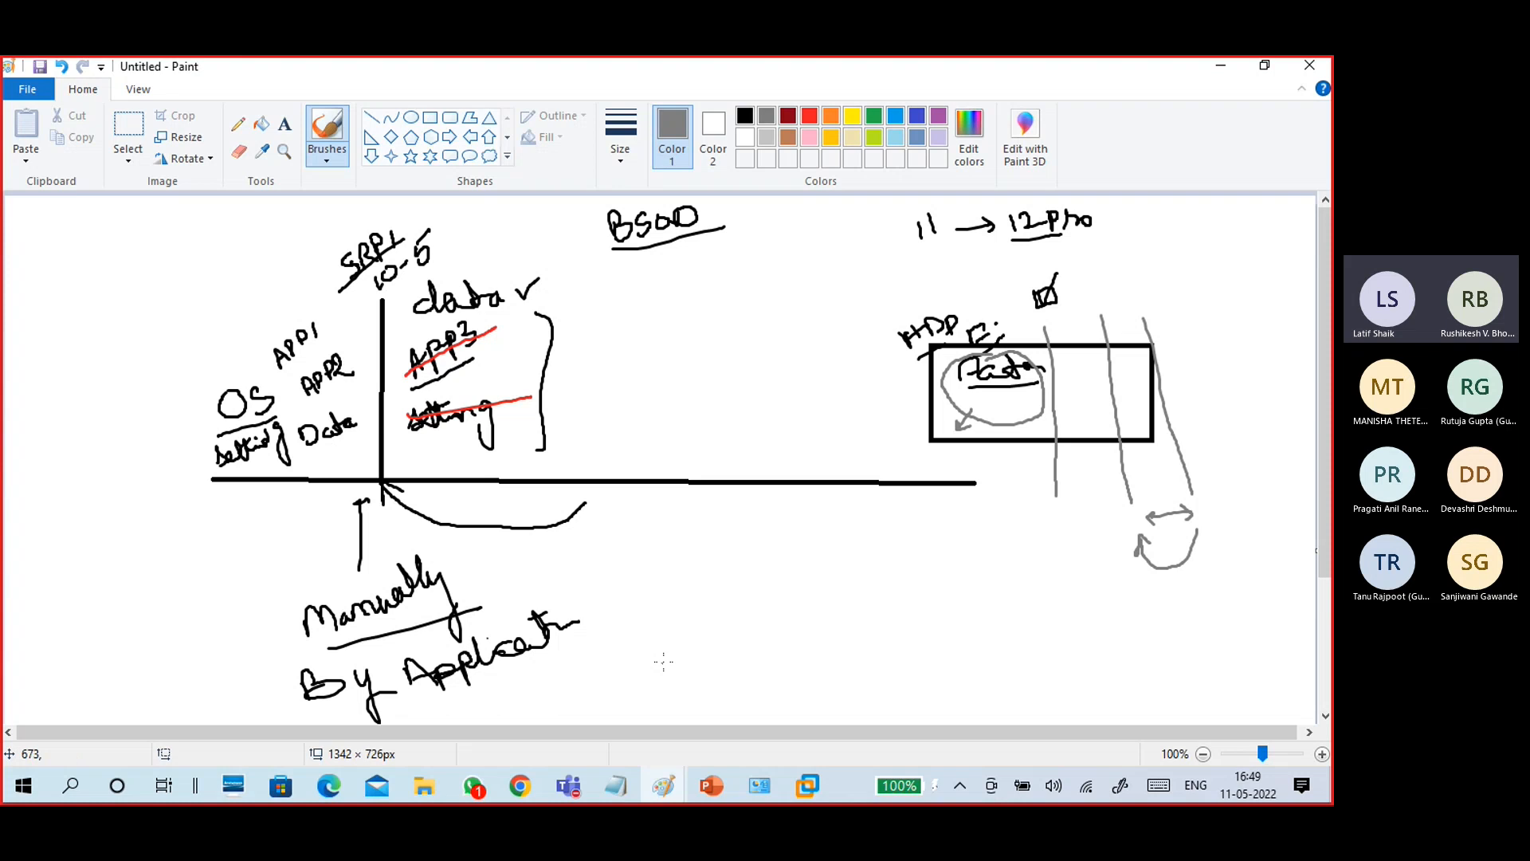
# Set the Windows 10 virtual machine's memory to 2 GB in VMware Workstation and power on Ser2003EE.
pyautogui.moveTo(807, 785)
pyautogui.click(846, 696)
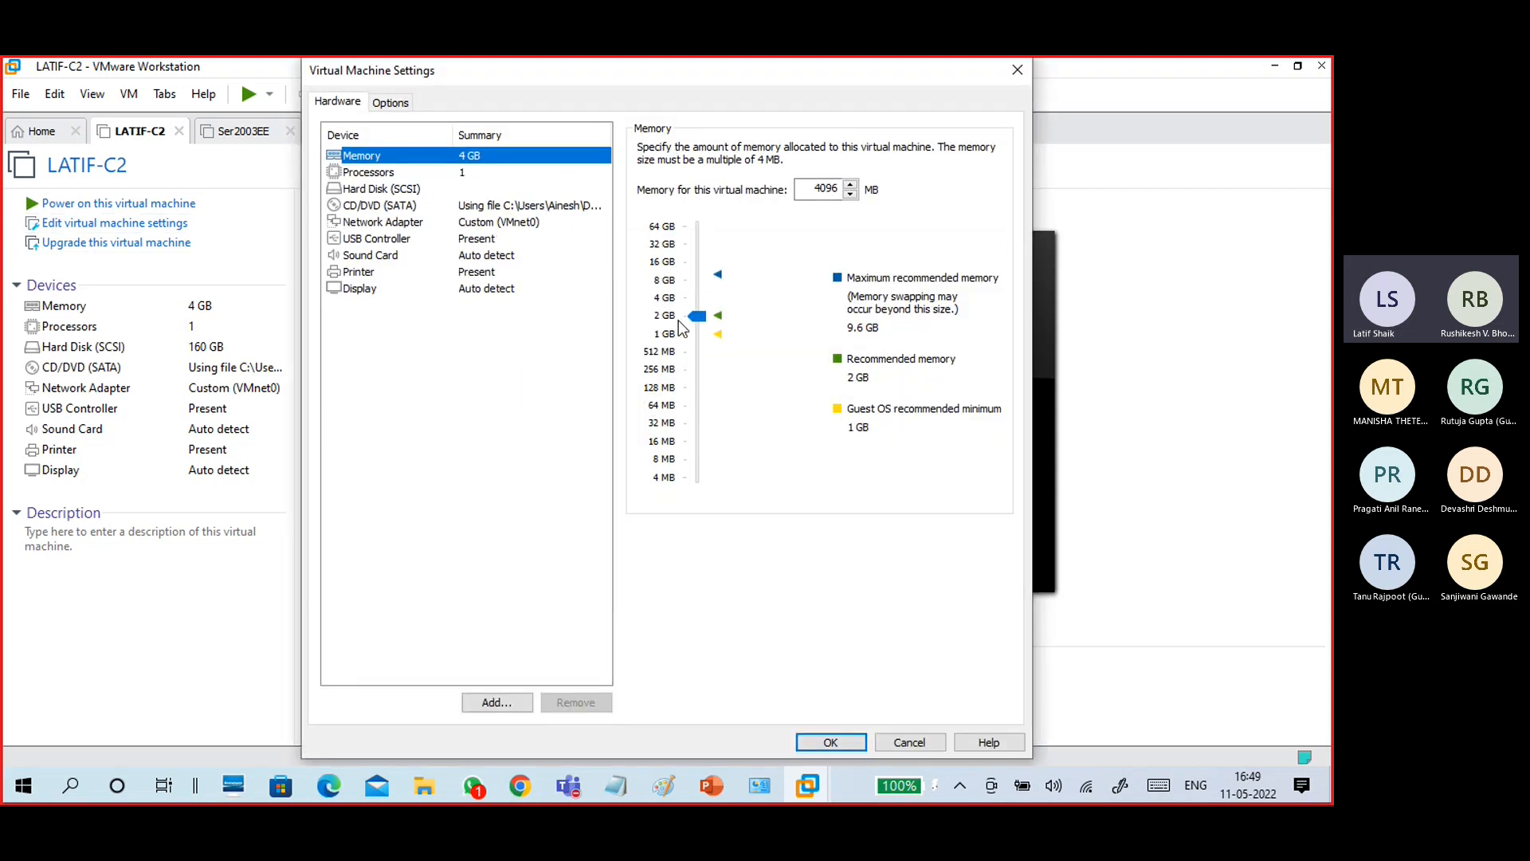
pyautogui.click(806, 739)
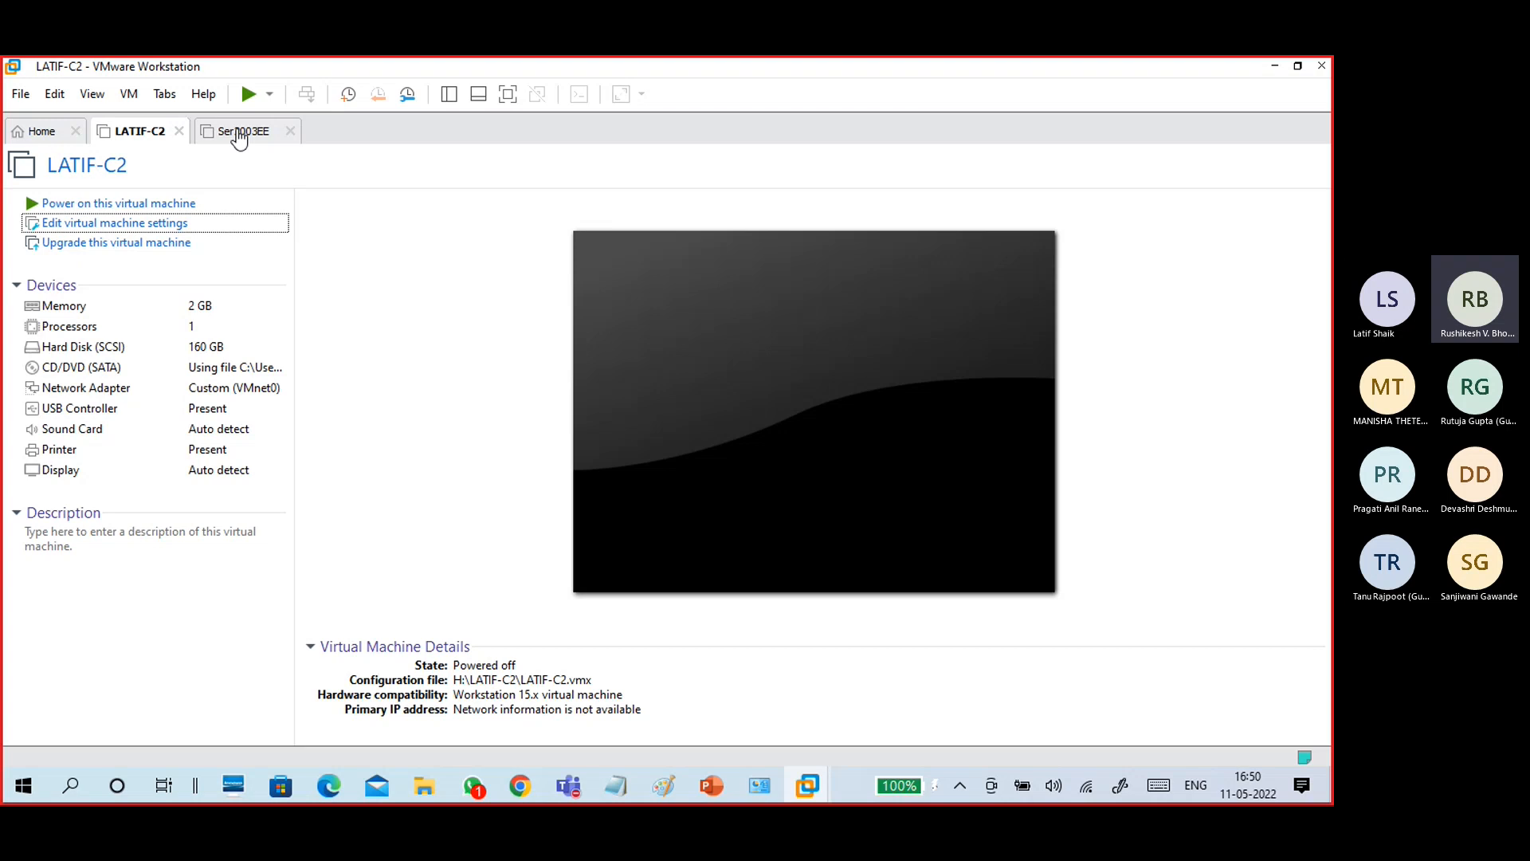
pyautogui.click(239, 136)
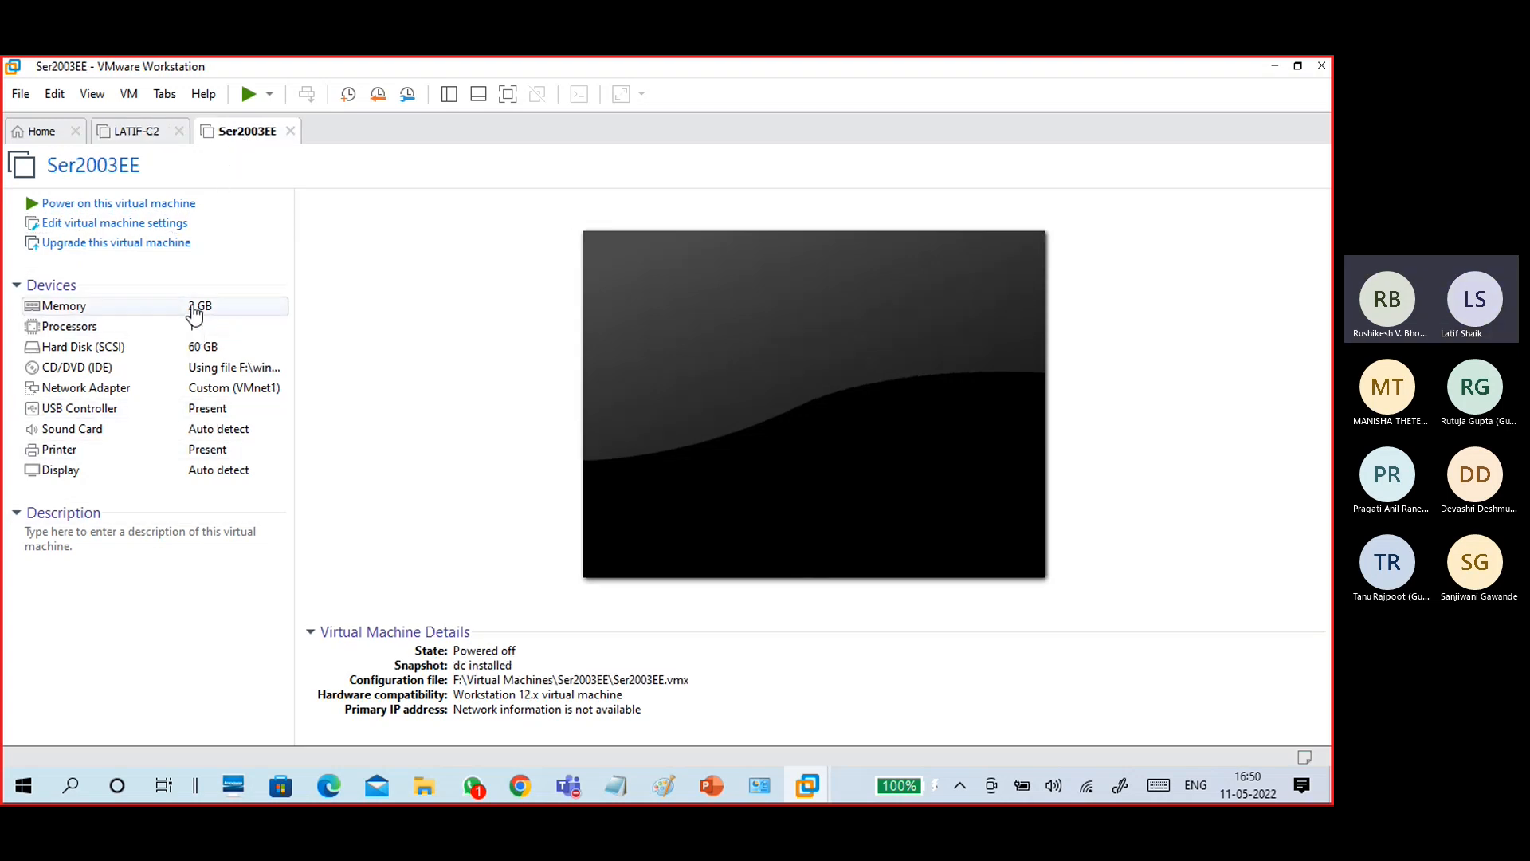
pyautogui.click(148, 206)
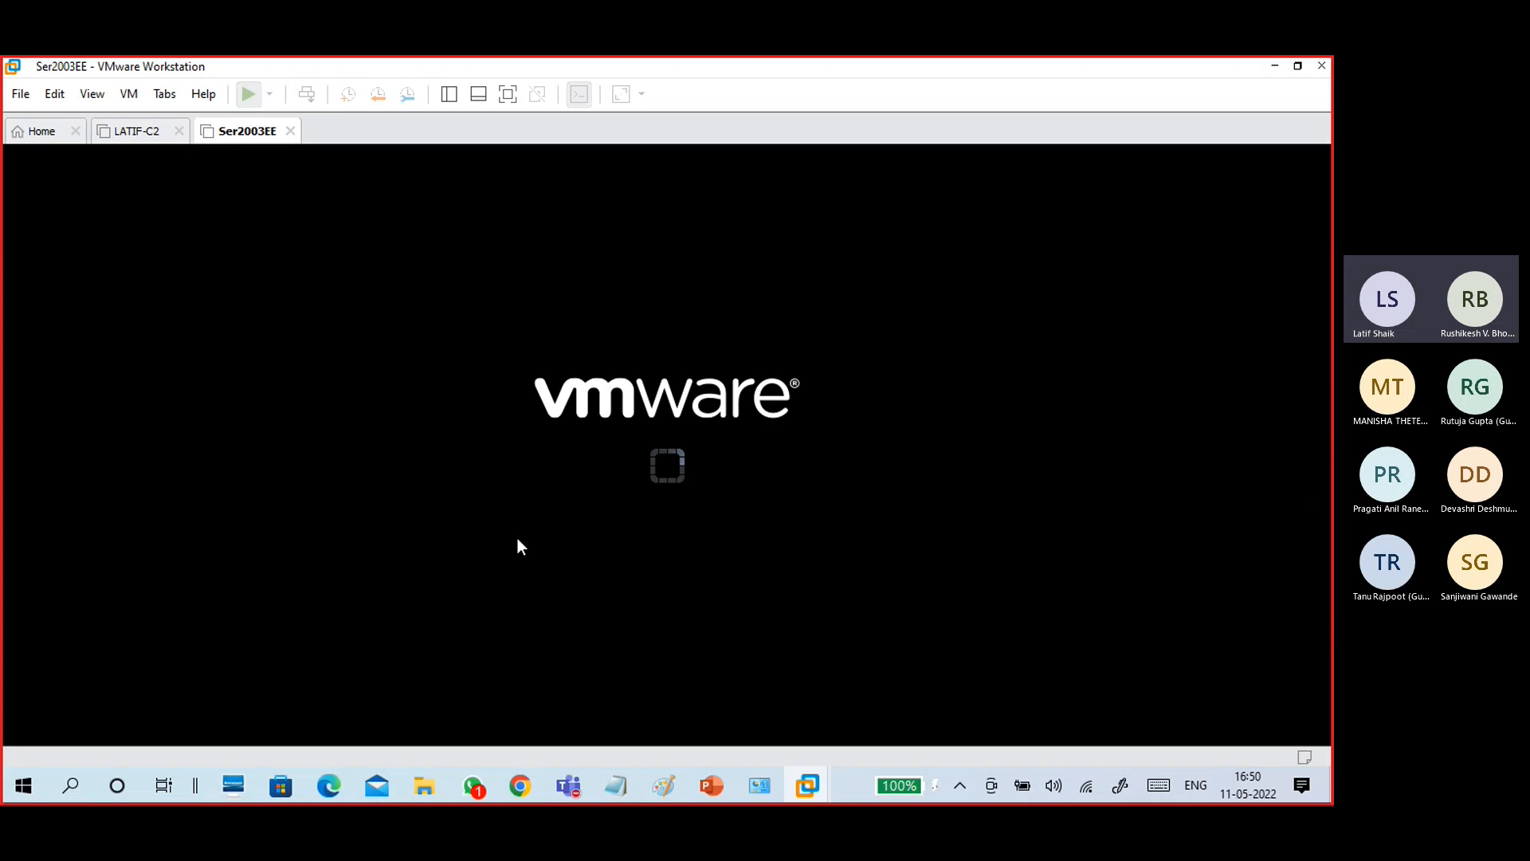
# Open Windows Settings on the host computer and minimize its window.
pyautogui.click(24, 788)
pyautogui.click(23, 788)
pyautogui.click(24, 787)
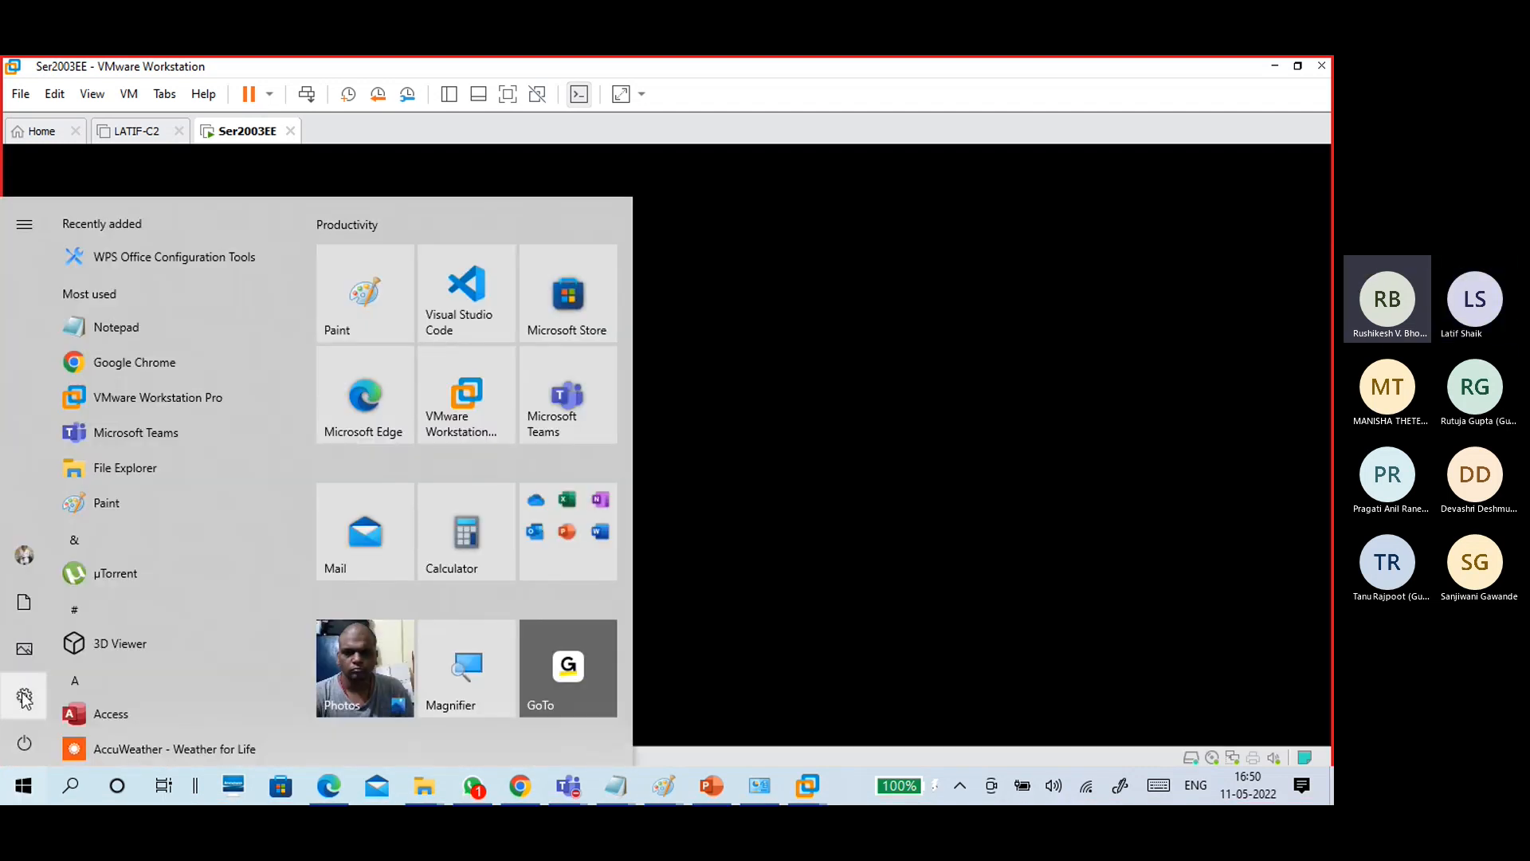
pyautogui.click(25, 698)
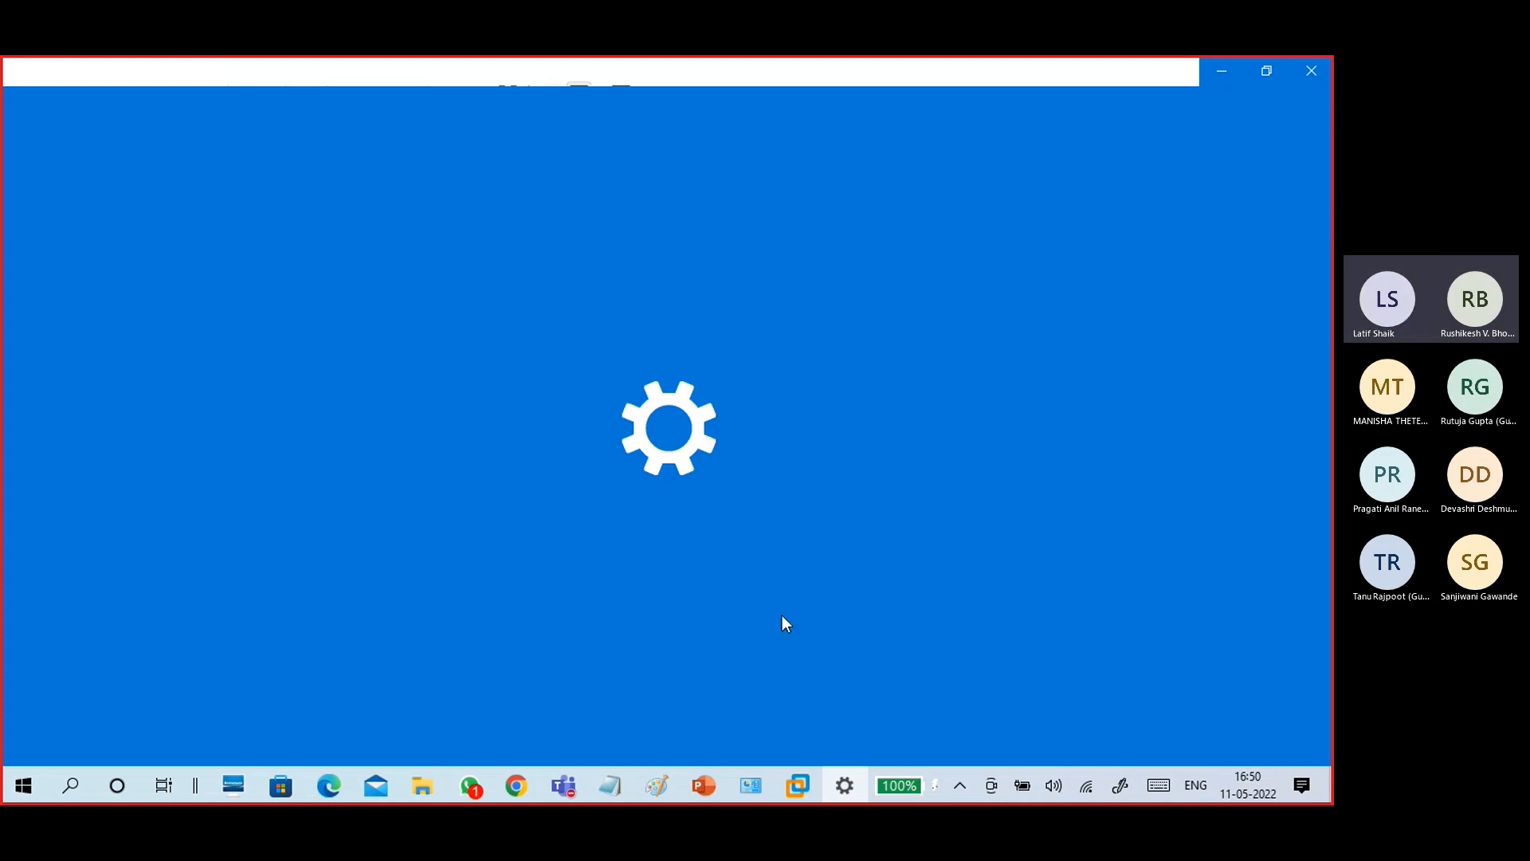
pyautogui.click(1212, 78)
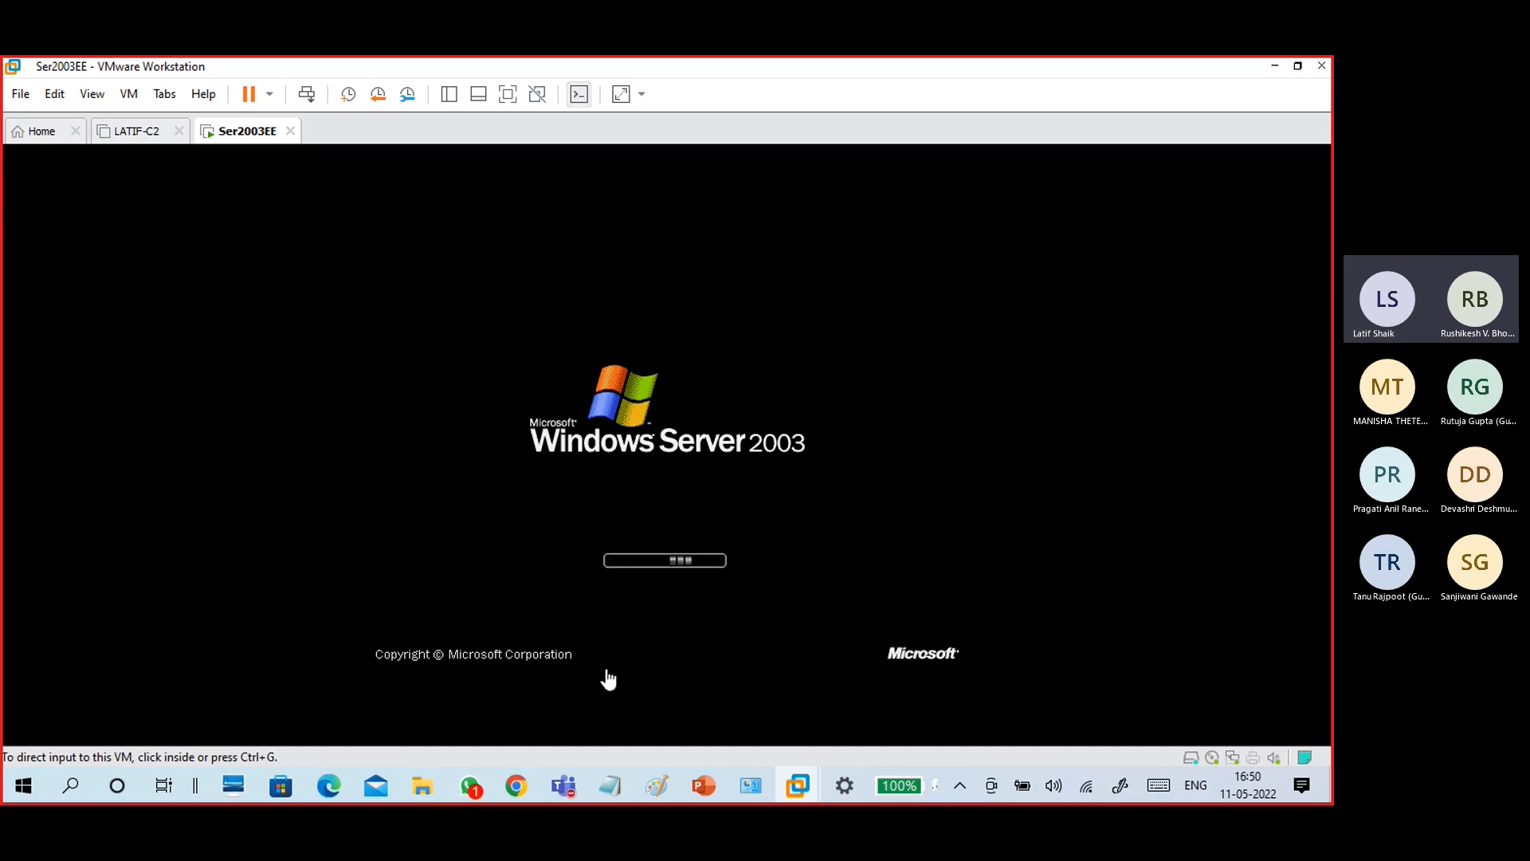
# Switch to Microsoft Edge, close the OneDrive recording and the blank new page, and minimize the browser.
pyautogui.click(340, 786)
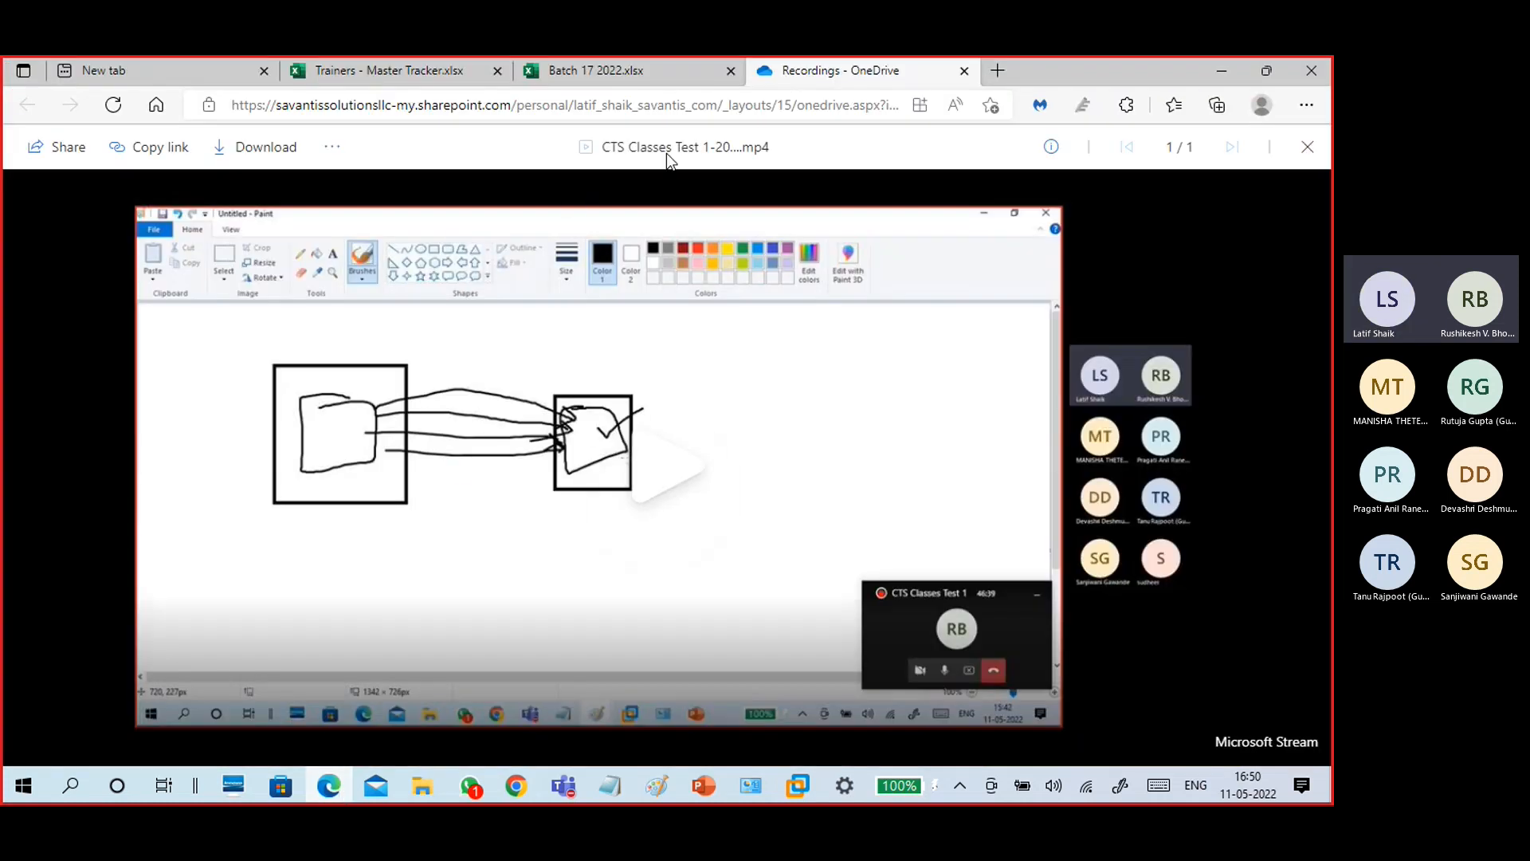
pyautogui.click(964, 71)
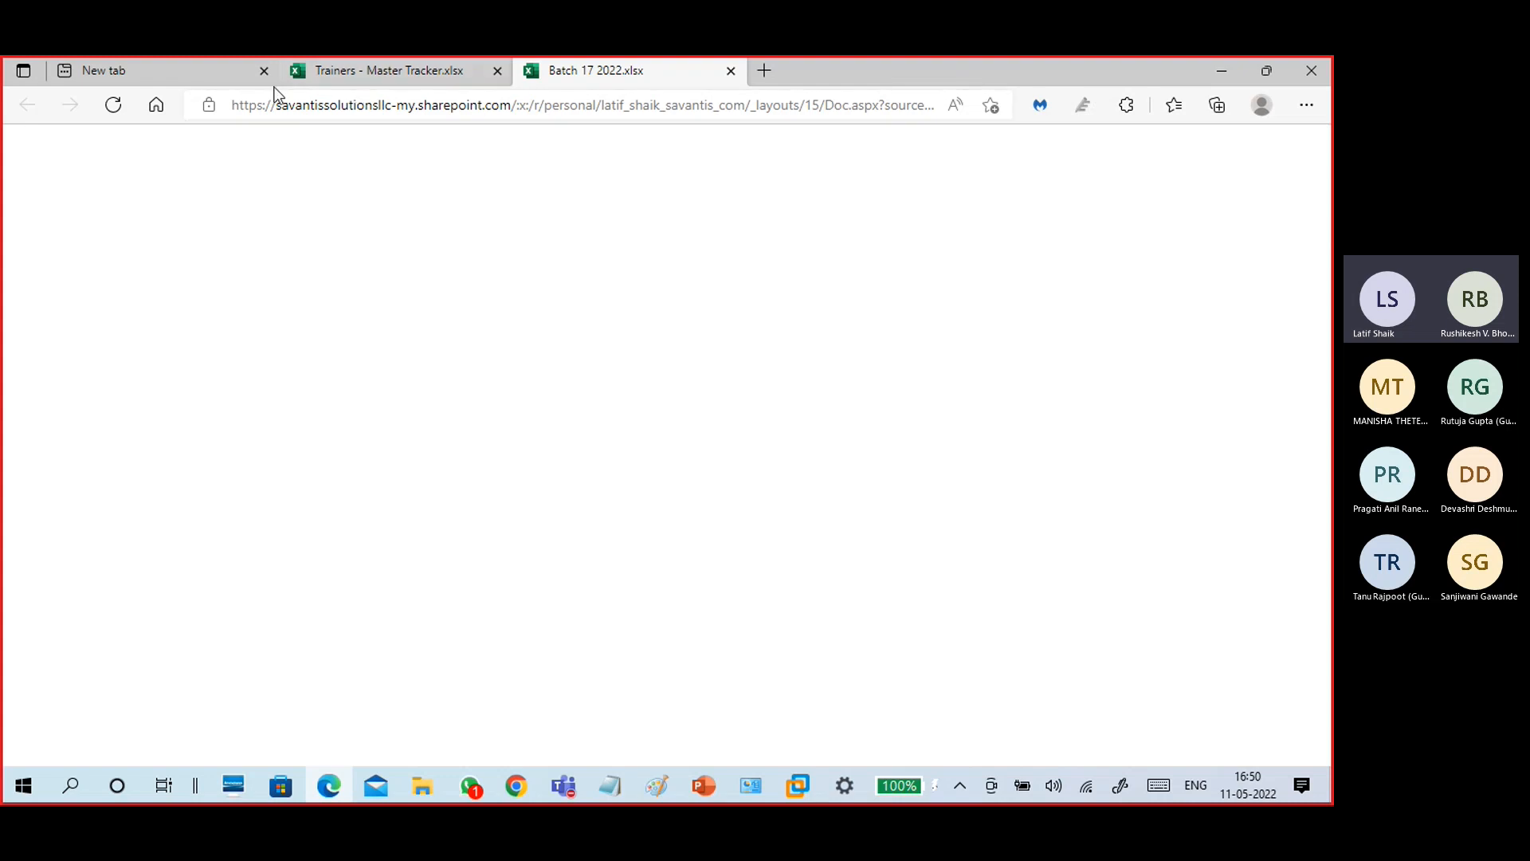
pyautogui.click(1220, 71)
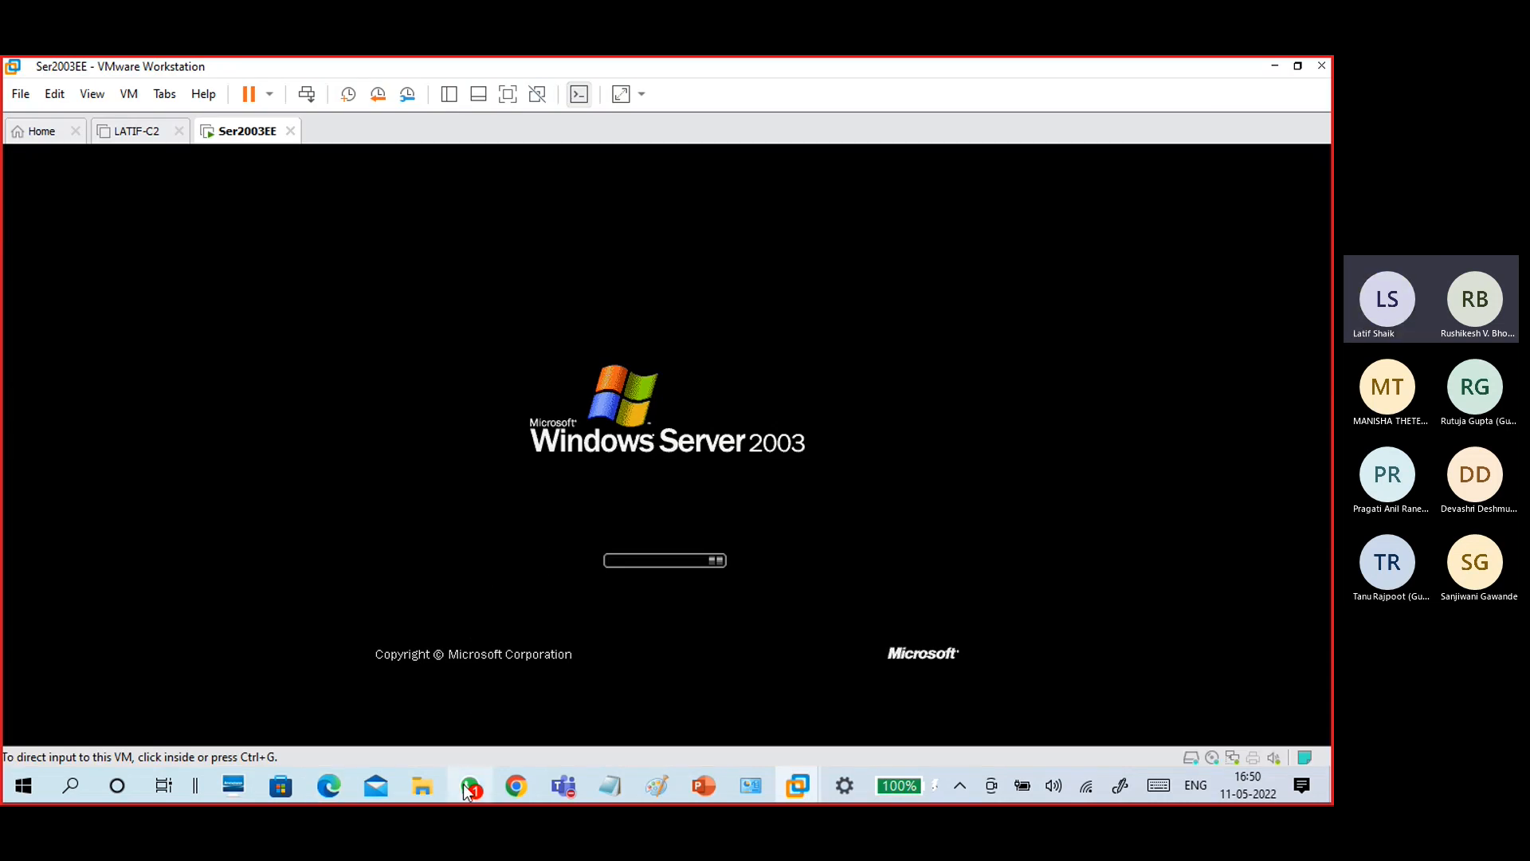
# Bring up Edge, look at the YouTube Studio channel content in Chrome, and minimize Chrome.
pyautogui.click(326, 785)
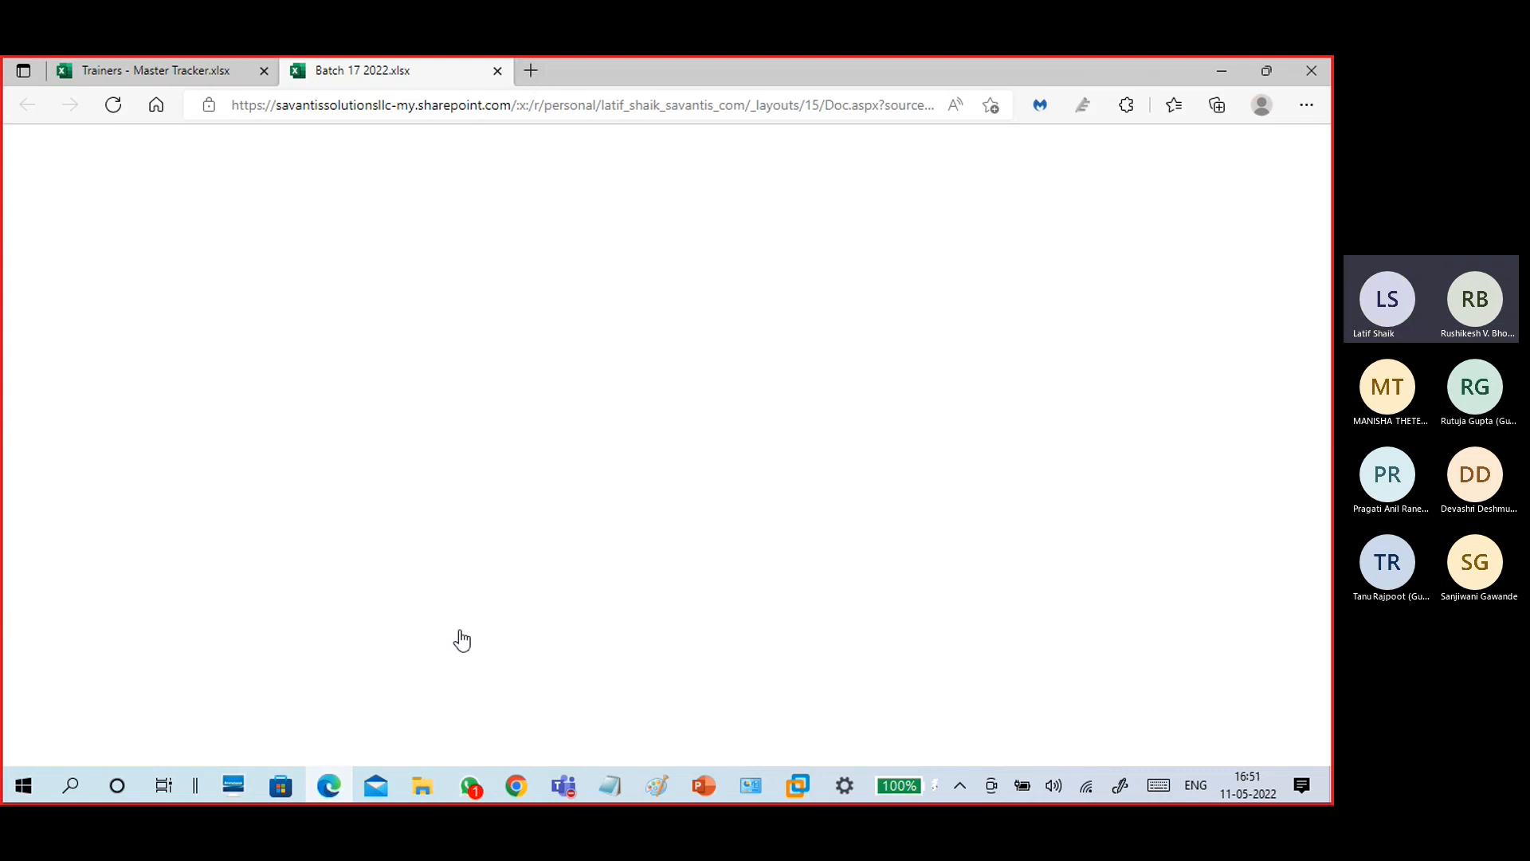
pyautogui.click(522, 782)
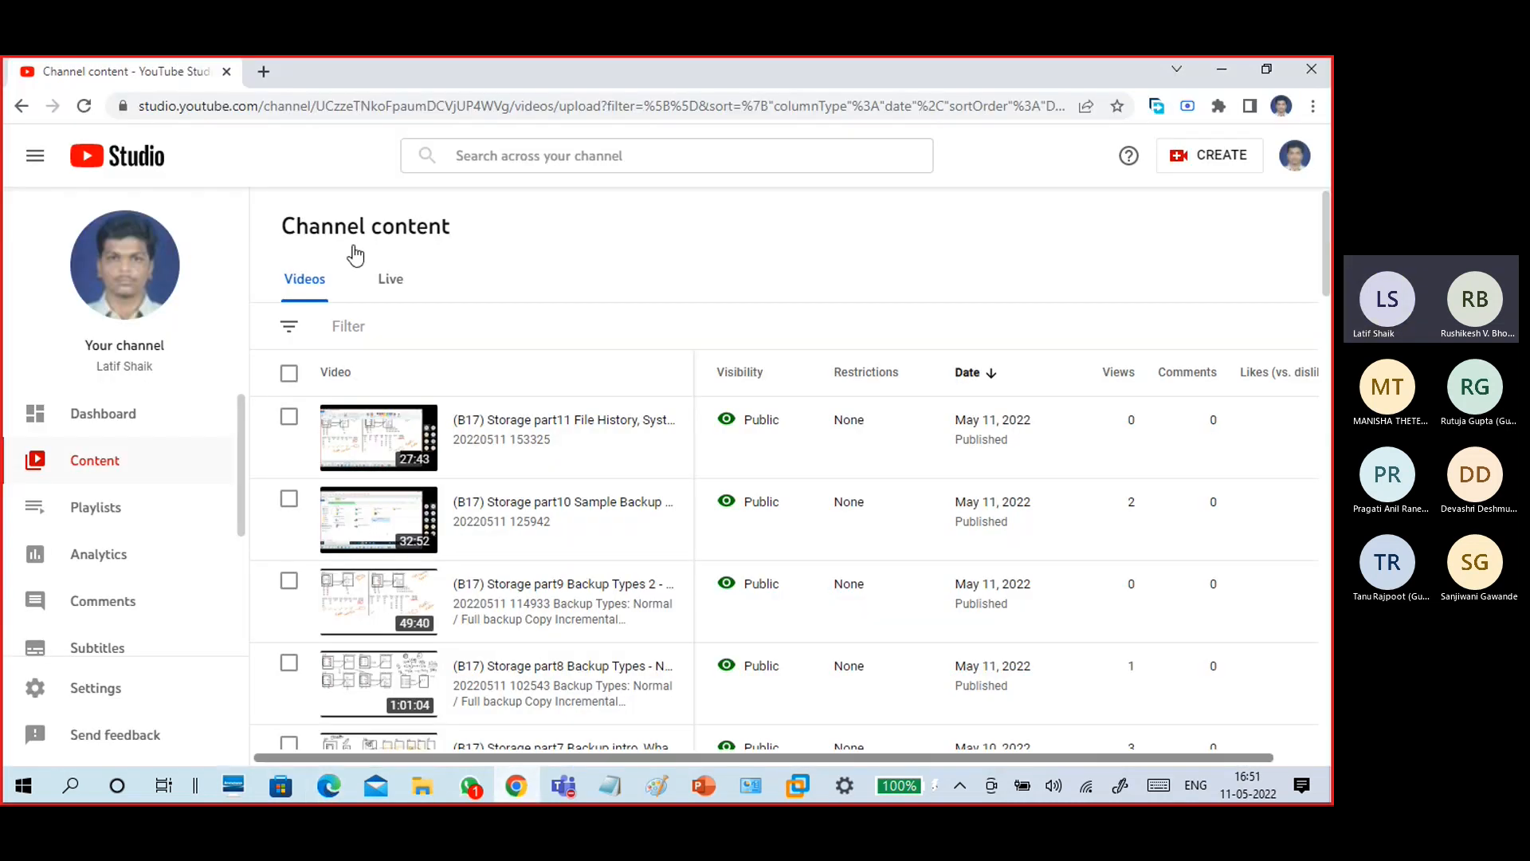
pyautogui.click(1217, 76)
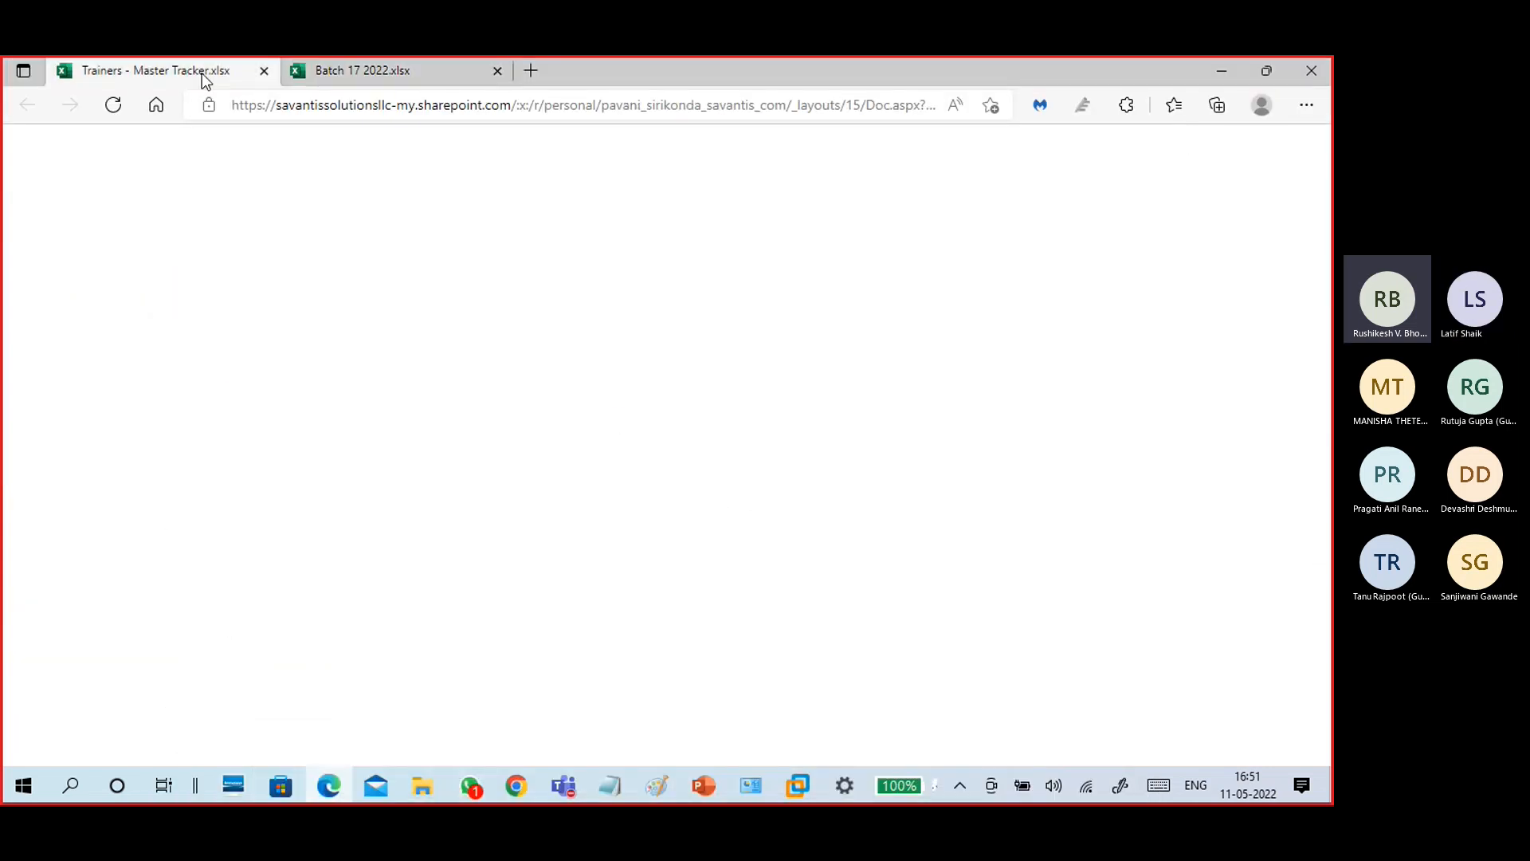
# View the Batch 17 2022 workbook page in Edge, close Control Panel, and open Update & Security in Windows Settings.
pyautogui.click(360, 71)
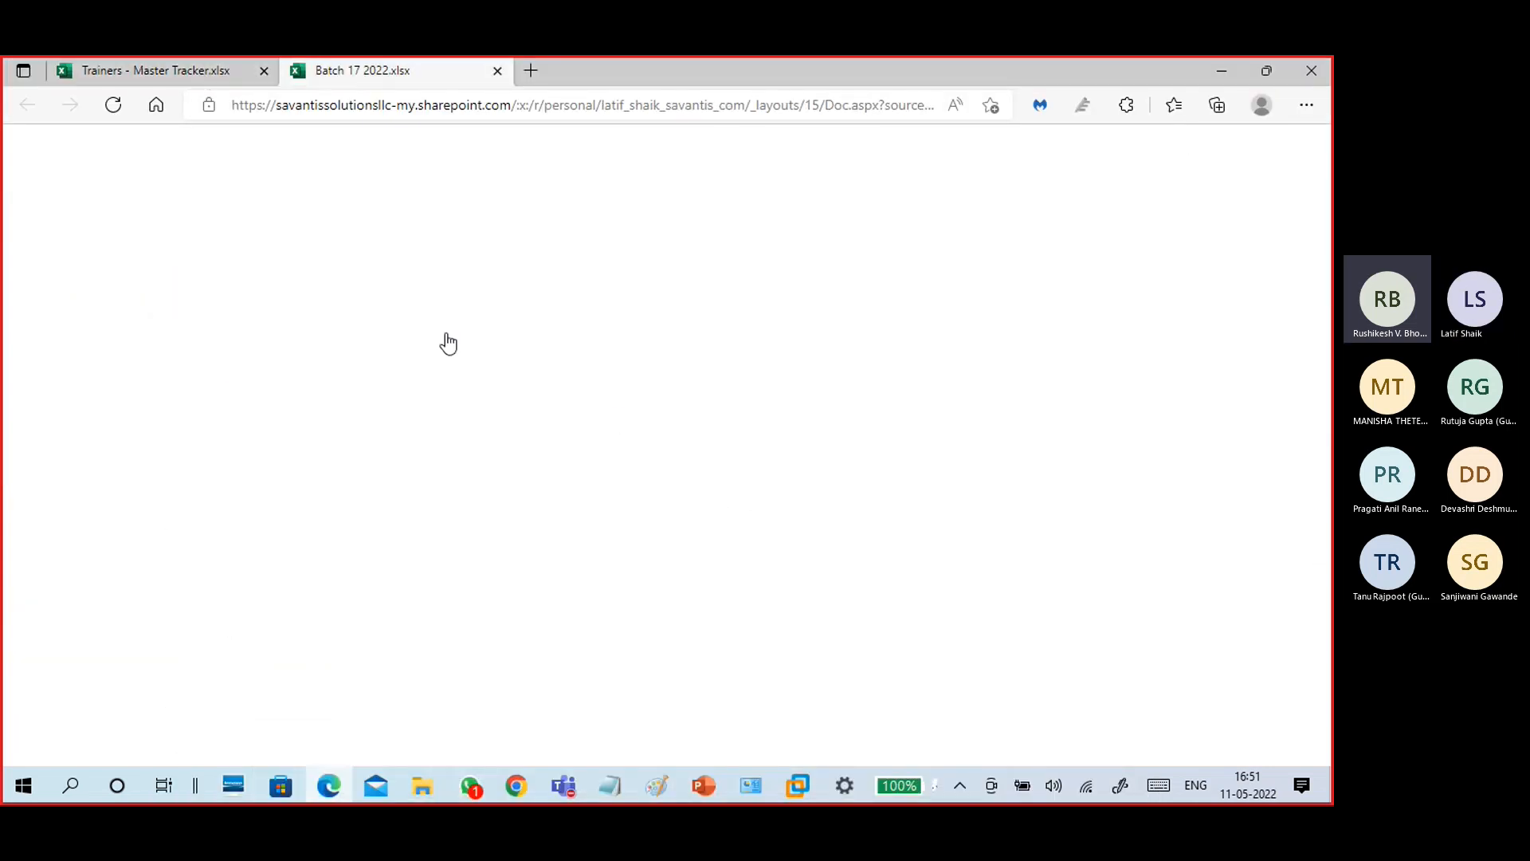
pyautogui.click(843, 787)
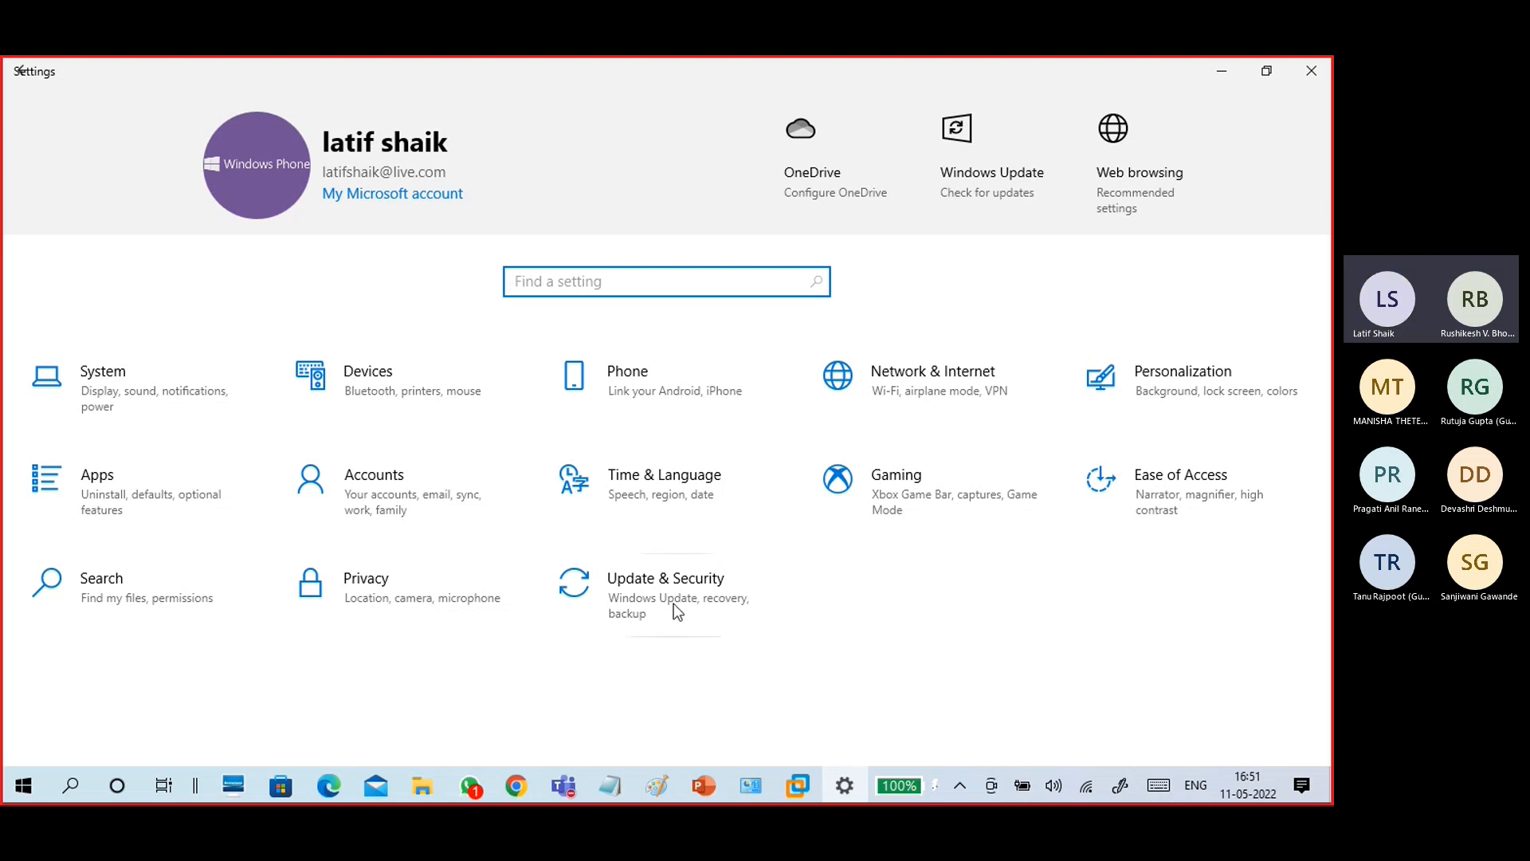
pyautogui.click(753, 787)
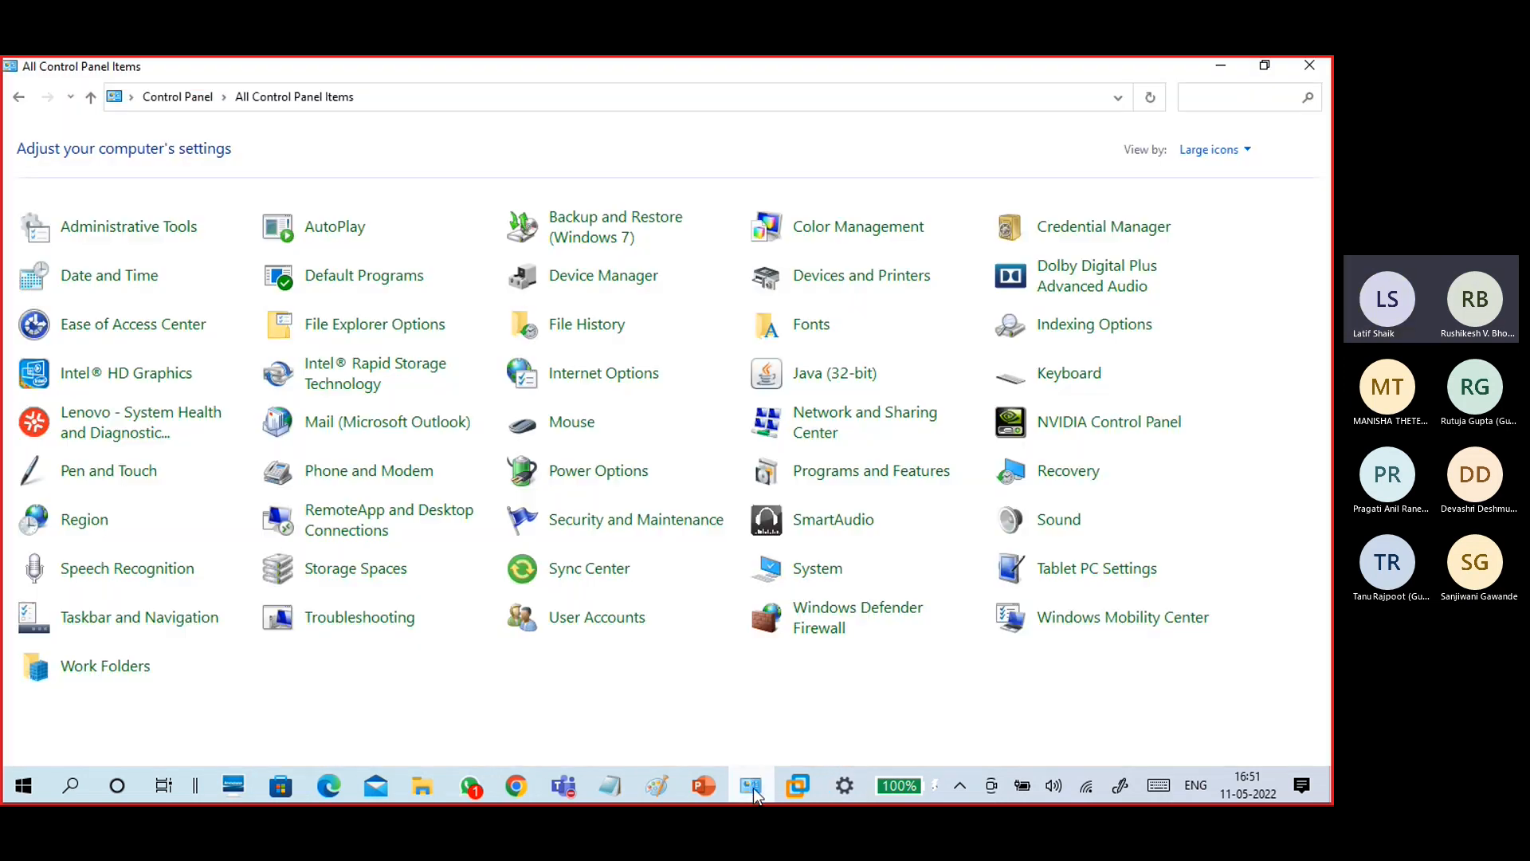
pyautogui.click(1309, 65)
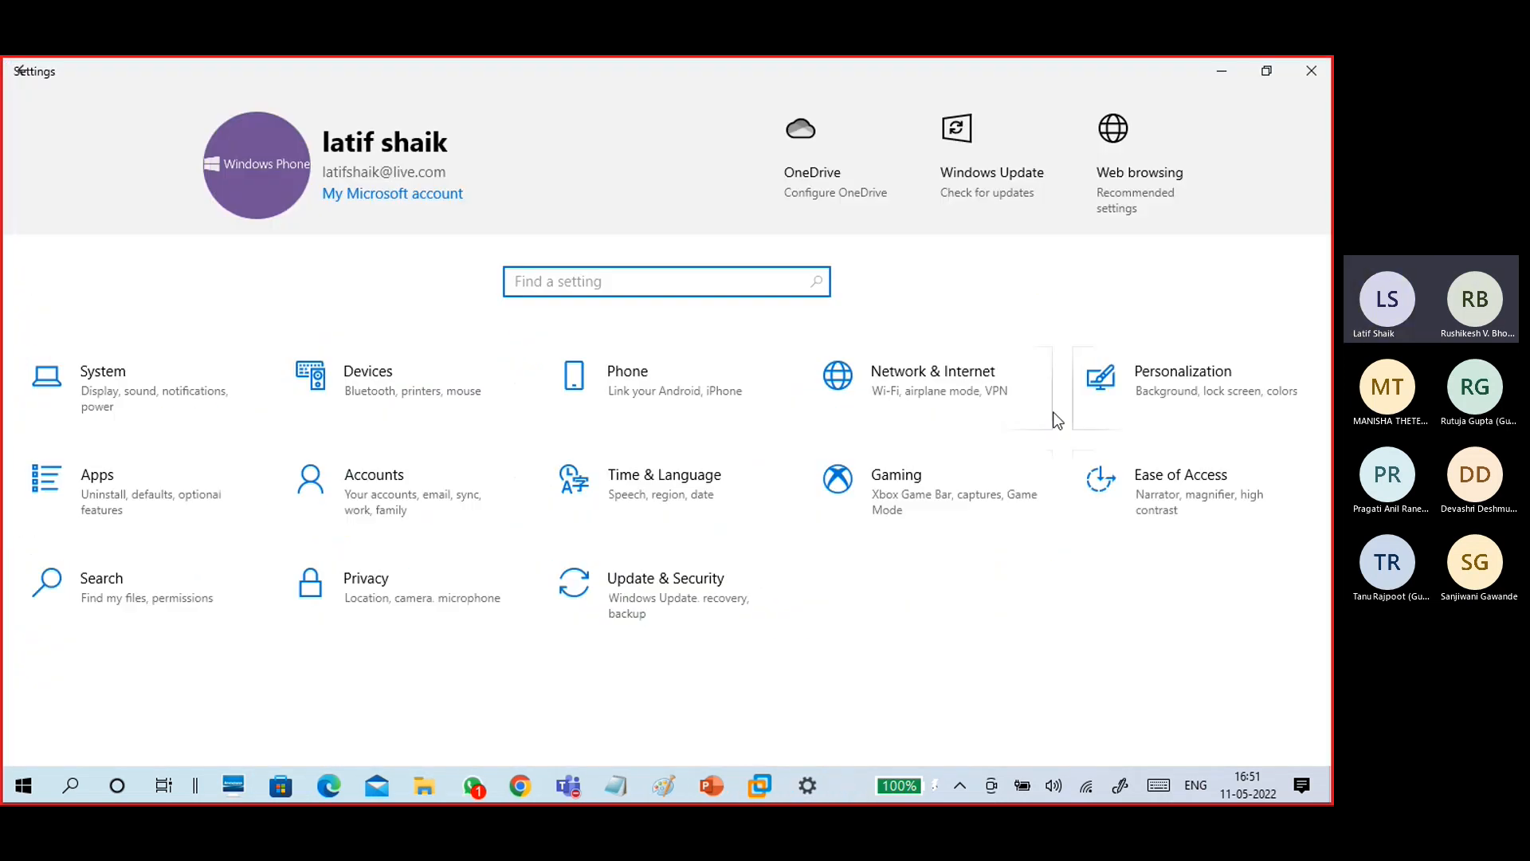
pyautogui.click(659, 608)
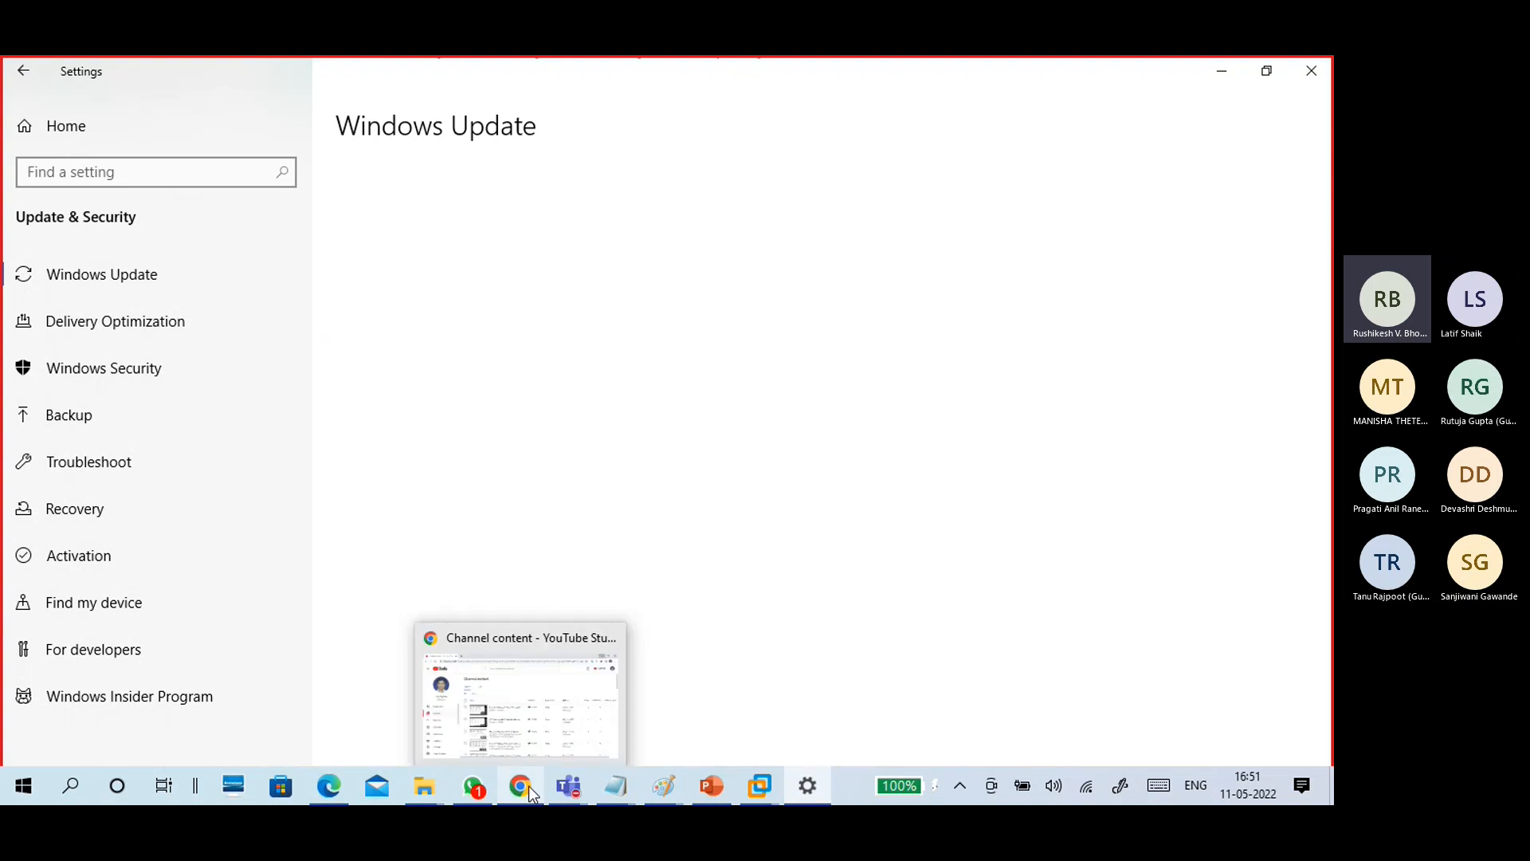
# Check the boot progress of the Ser2003EE virtual machine and minimize VMware Workstation.
pyautogui.moveTo(757, 795)
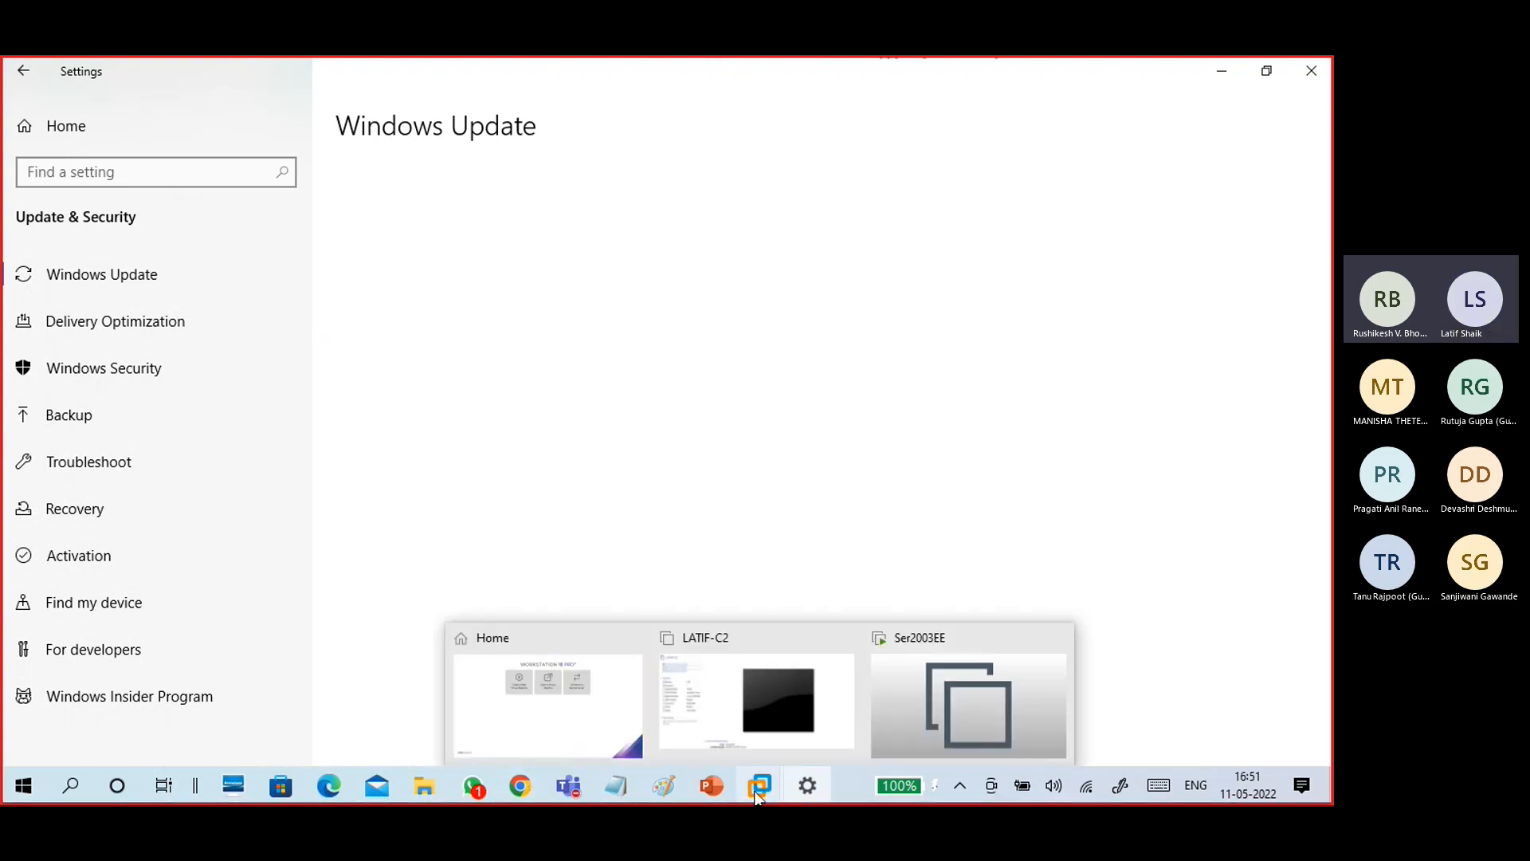
pyautogui.click(889, 723)
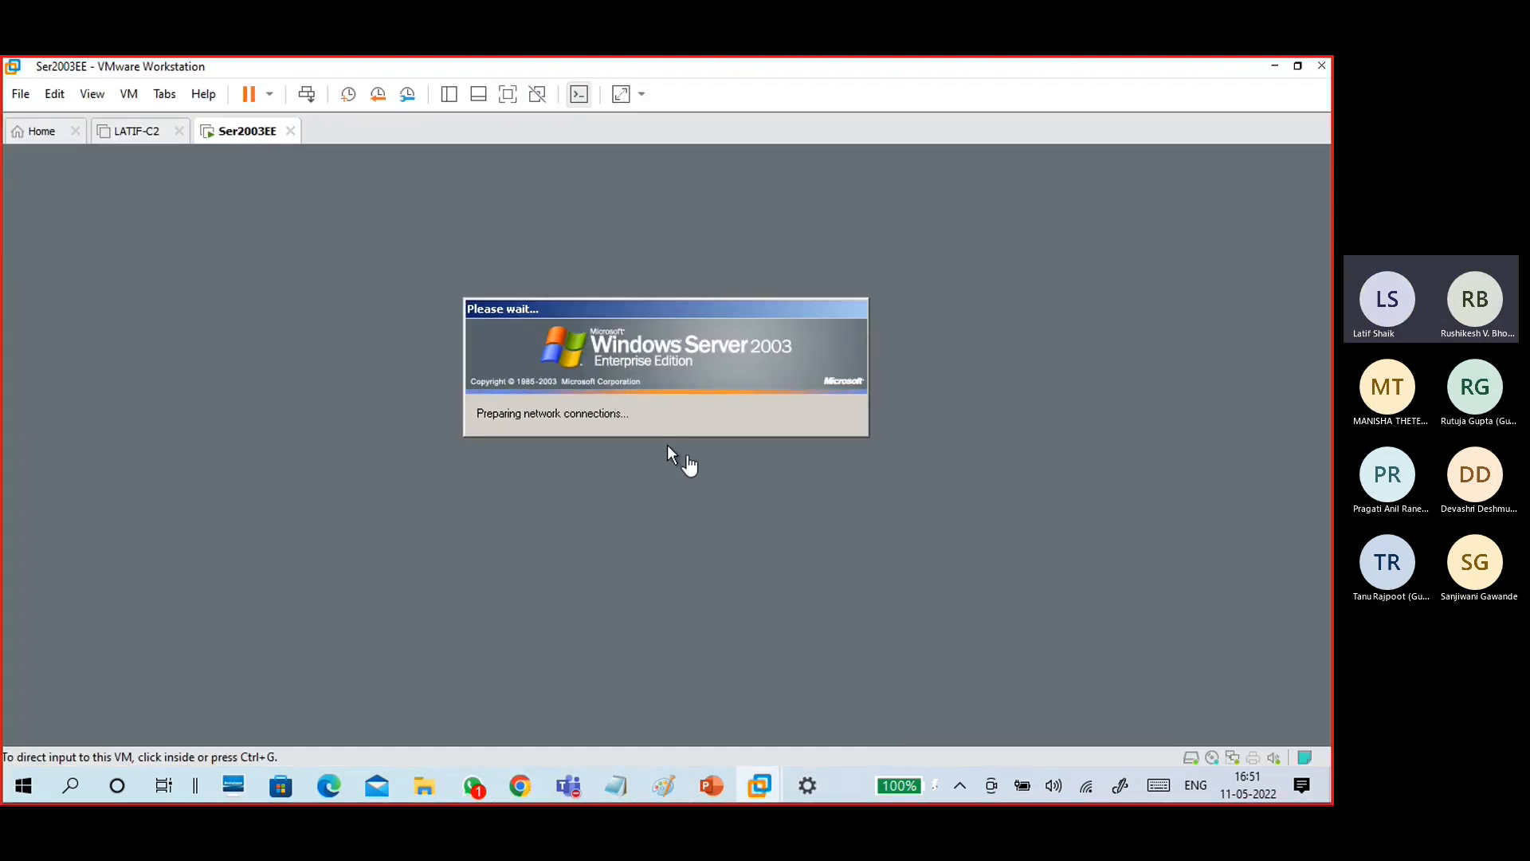
pyautogui.click(1274, 69)
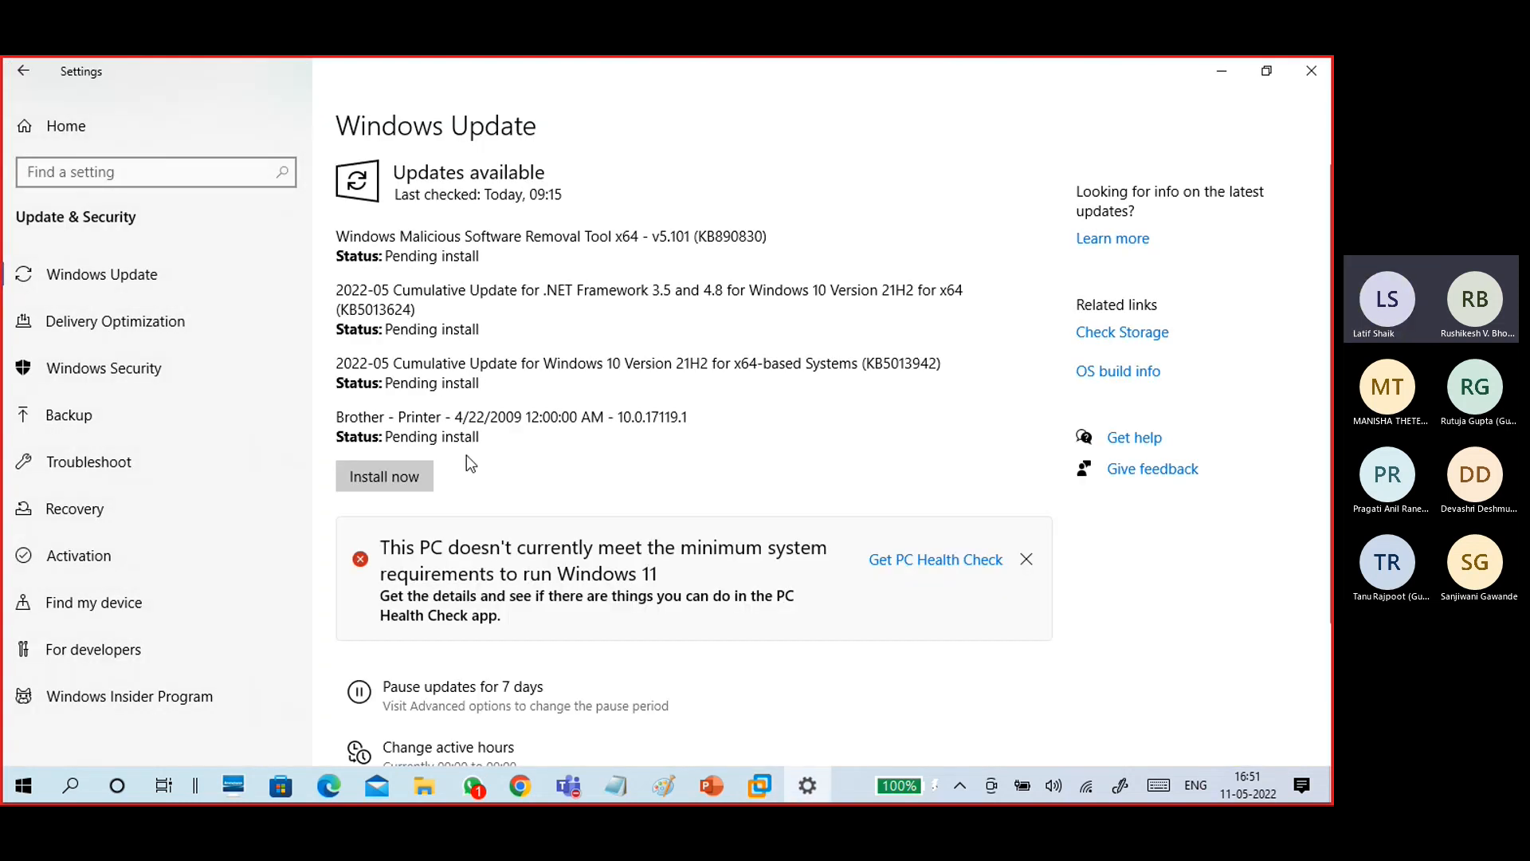
# Review the install status of the available updates in Windows Update and start installing them.
pyautogui.moveTo(483, 437); pyautogui.dragTo(306, 403)
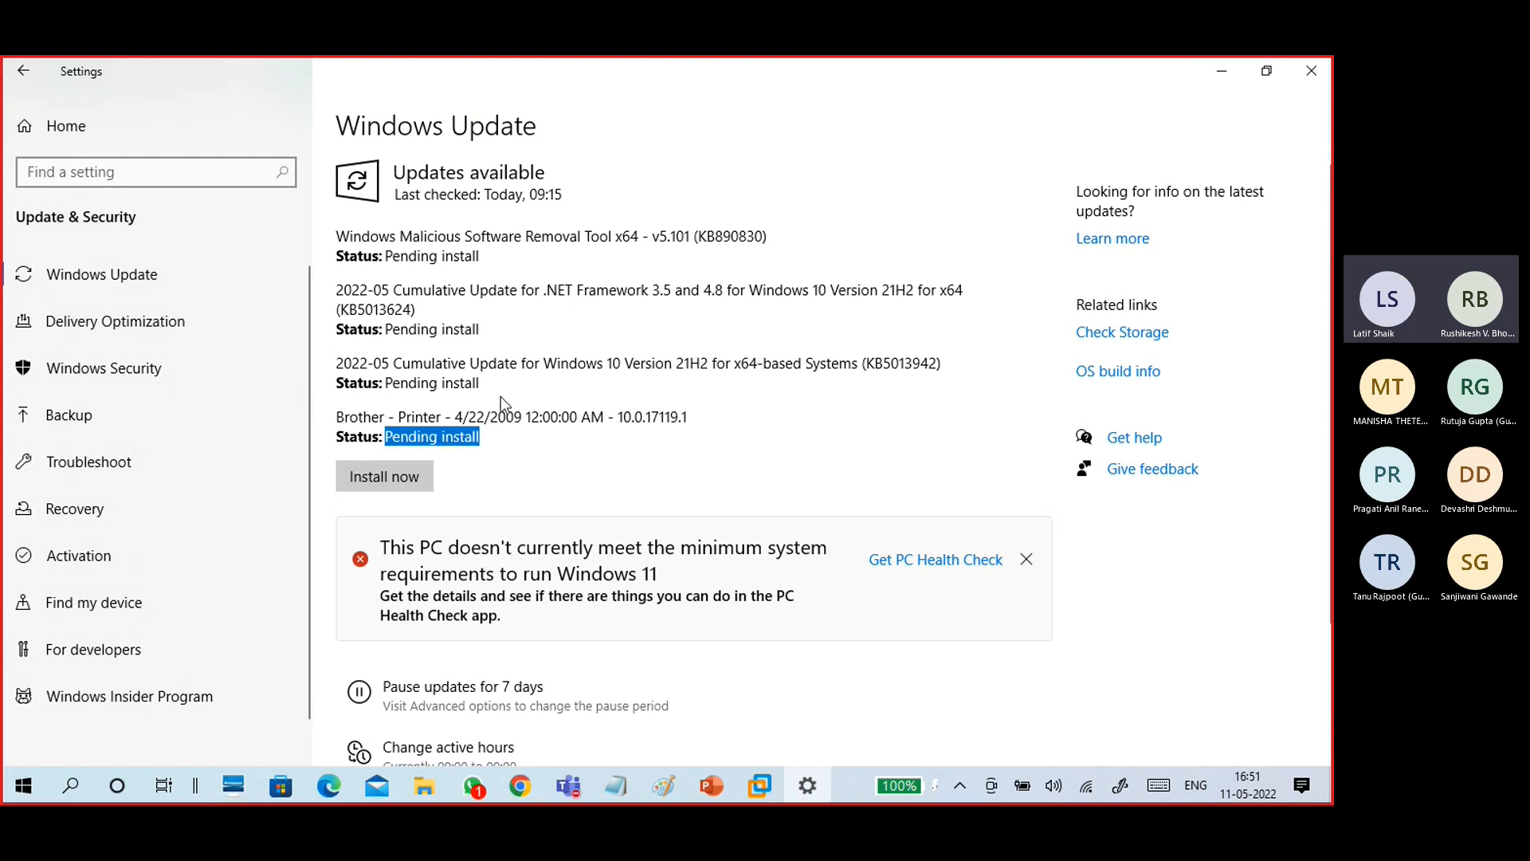
pyautogui.moveTo(489, 385); pyautogui.dragTo(390, 367)
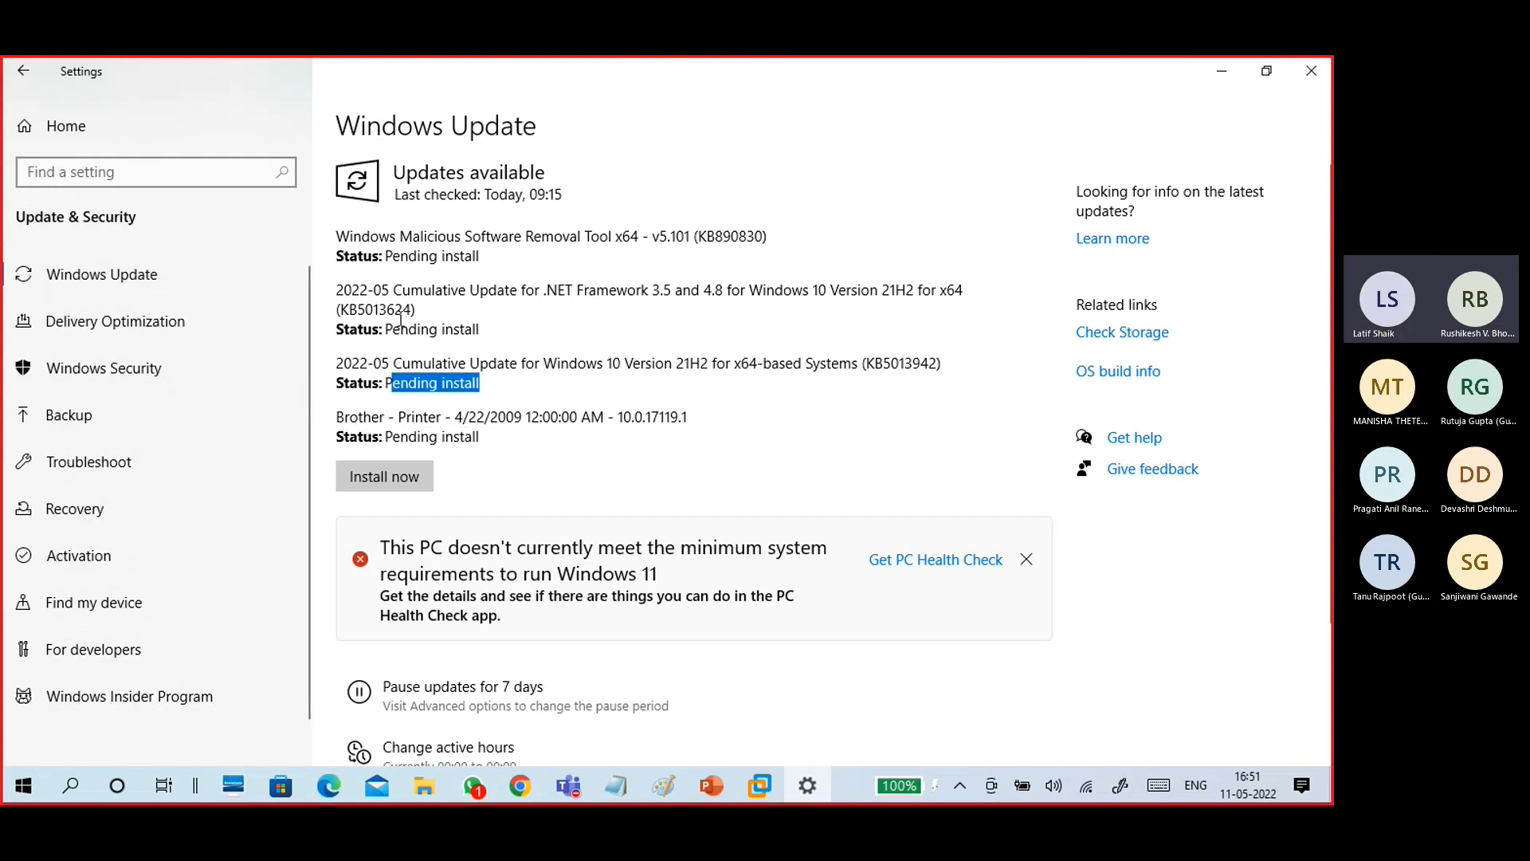
pyautogui.moveTo(481, 330); pyautogui.dragTo(386, 291)
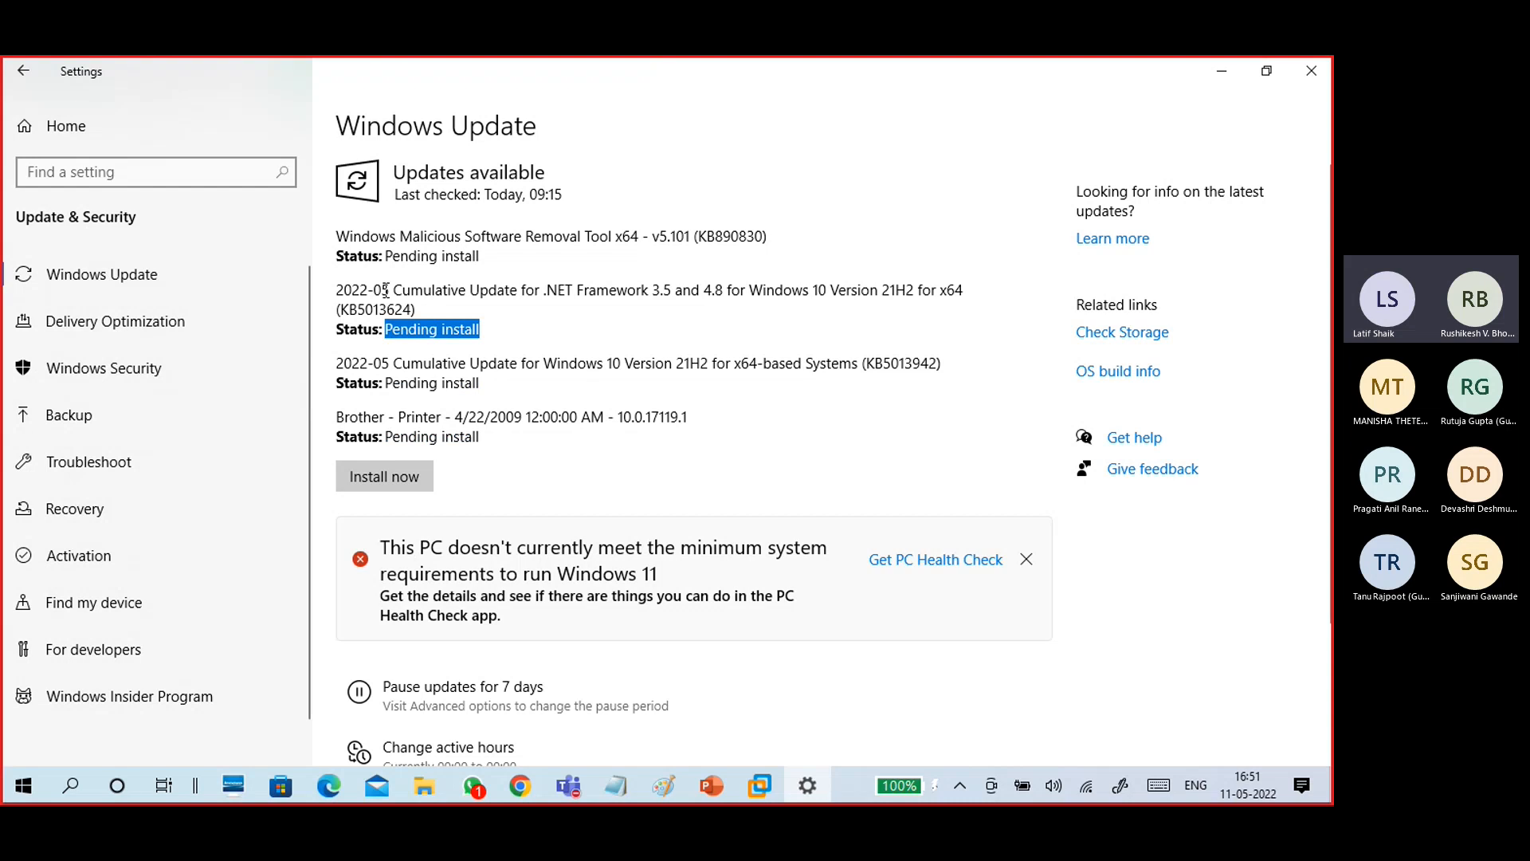
pyautogui.click(448, 304)
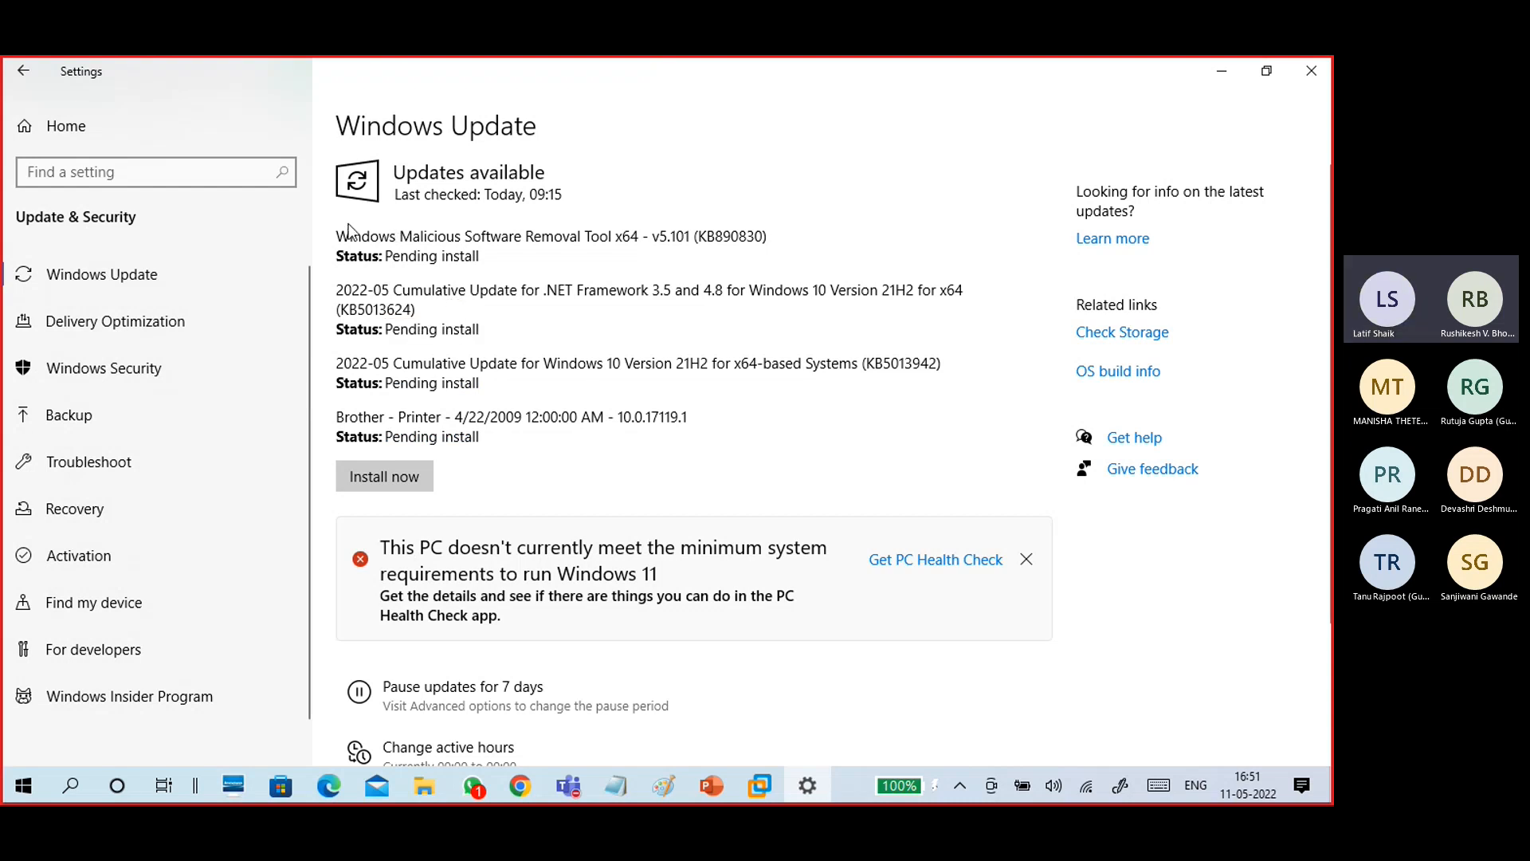
pyautogui.moveTo(485, 386); pyautogui.dragTo(385, 383)
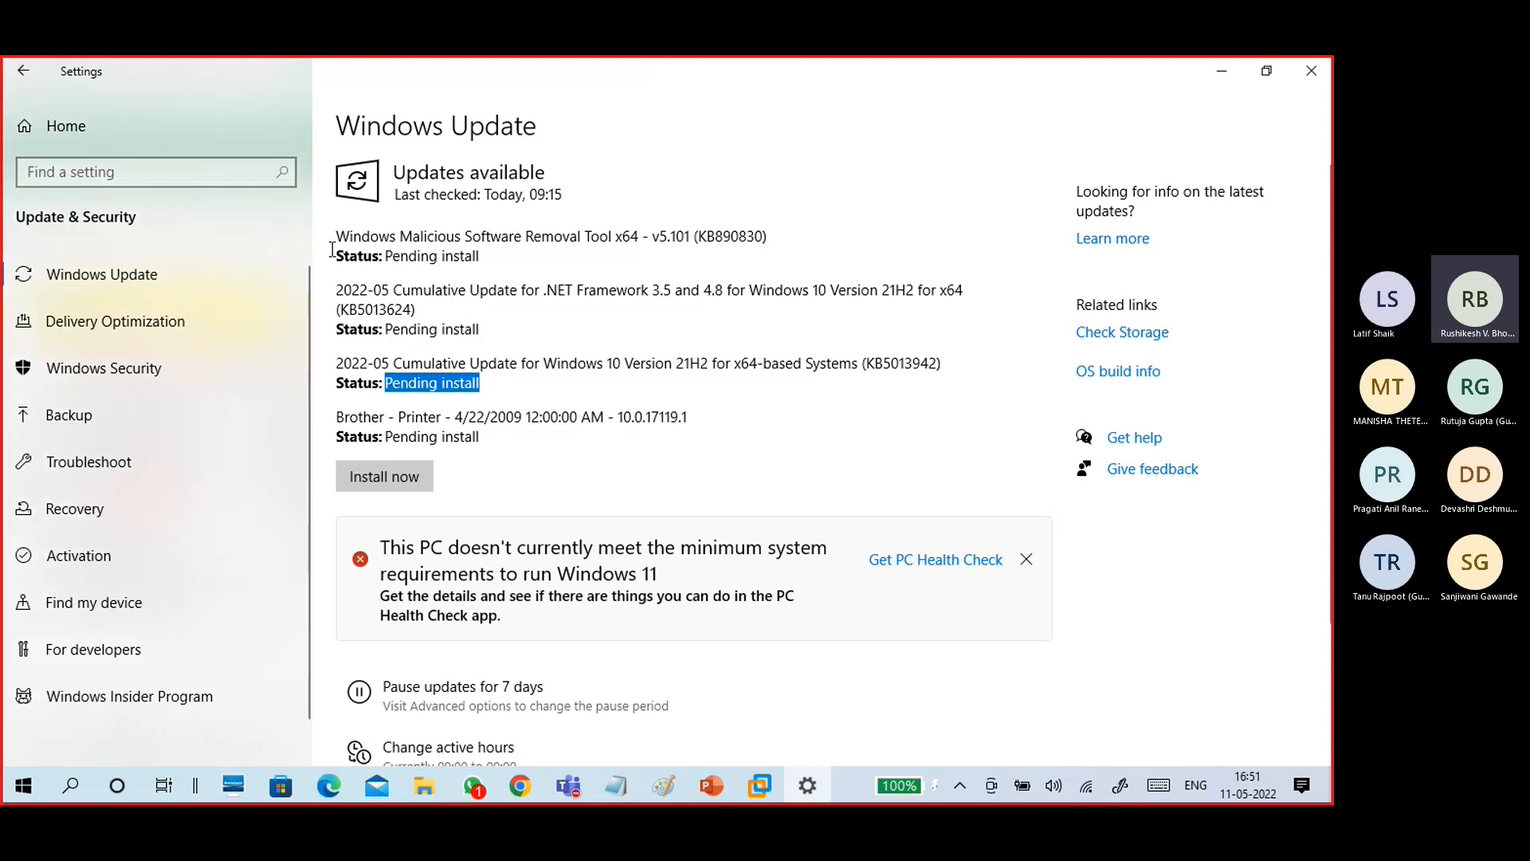
pyautogui.click(449, 318)
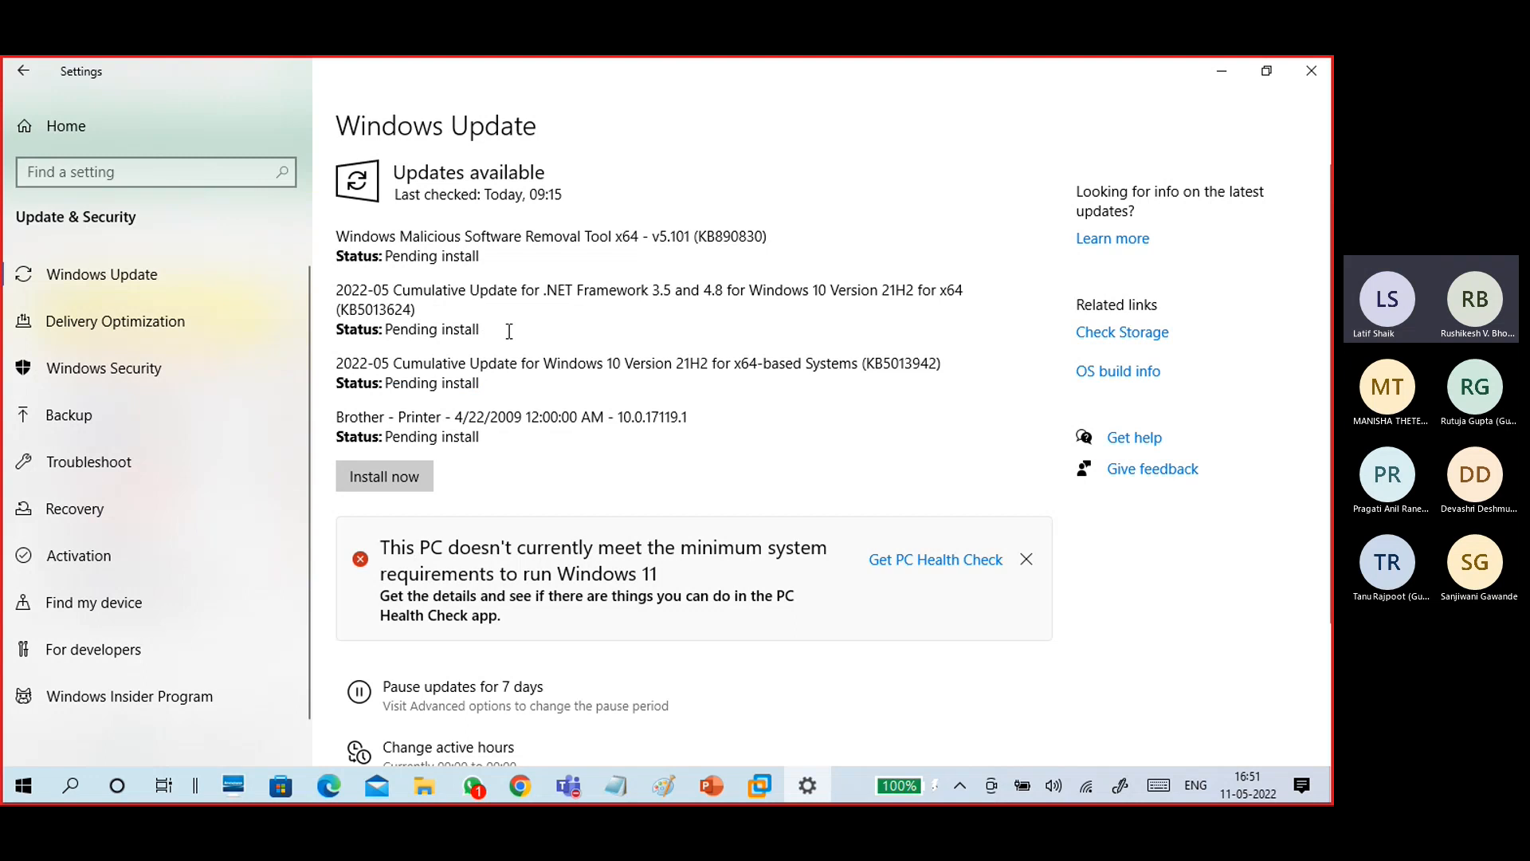
pyautogui.click(408, 478)
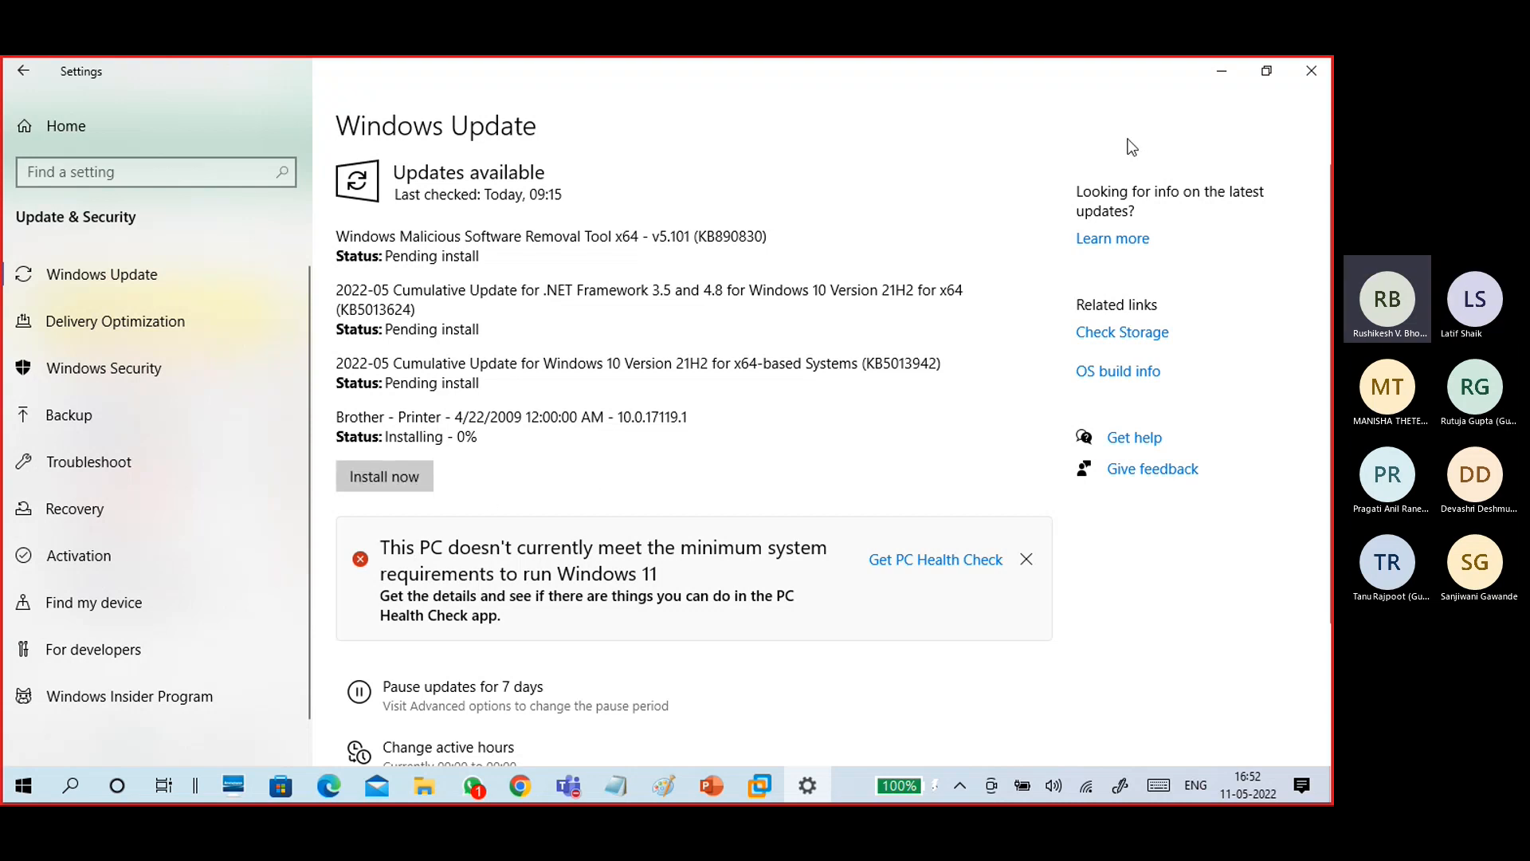
# Check the update installation progress once more, and minimize Windows Settings and Edge.
pyautogui.click(1222, 70)
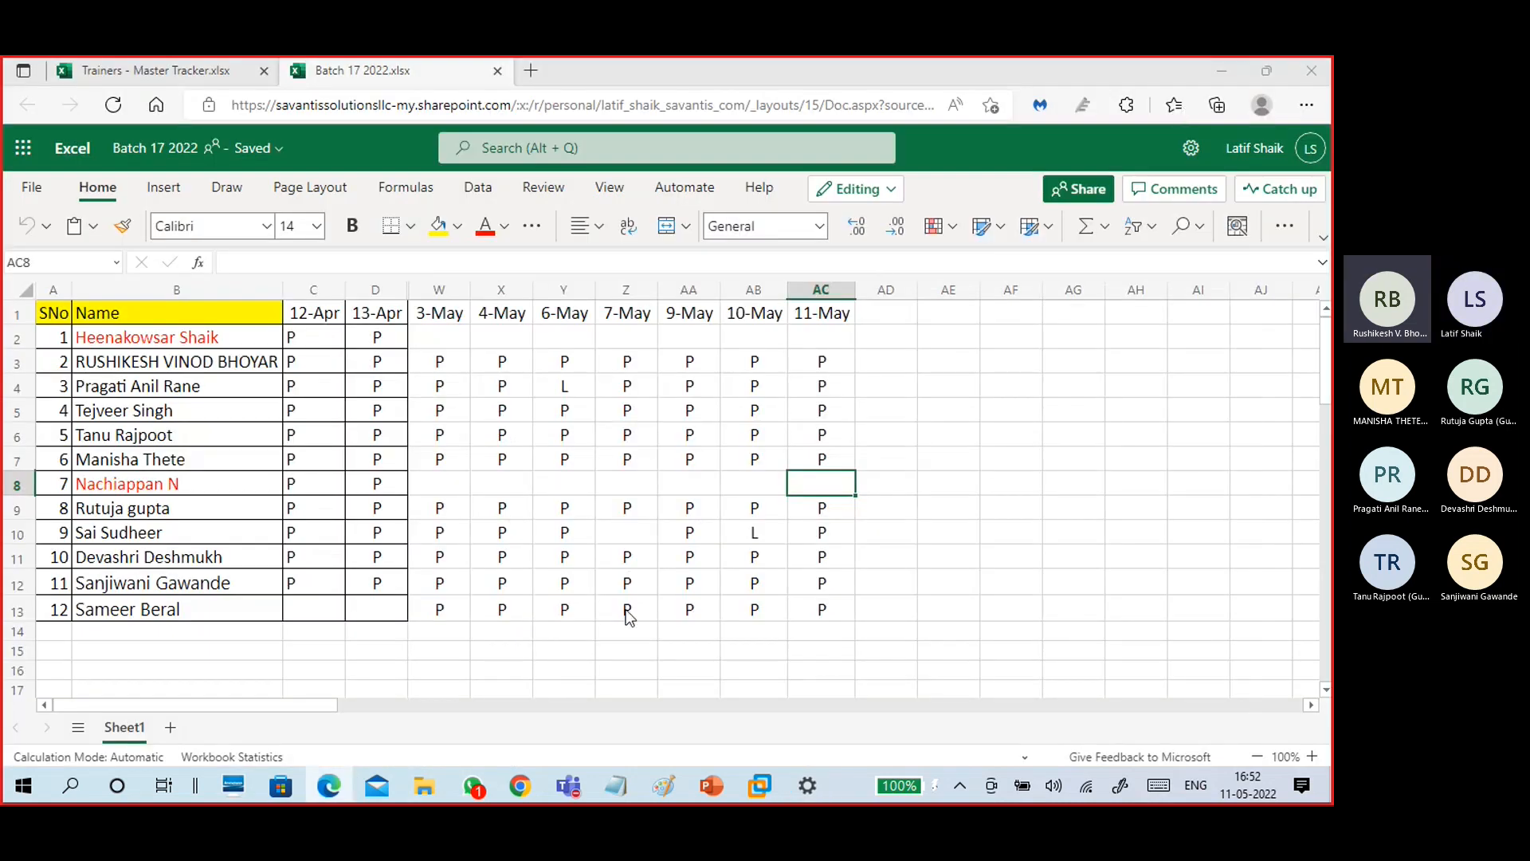
pyautogui.click(817, 789)
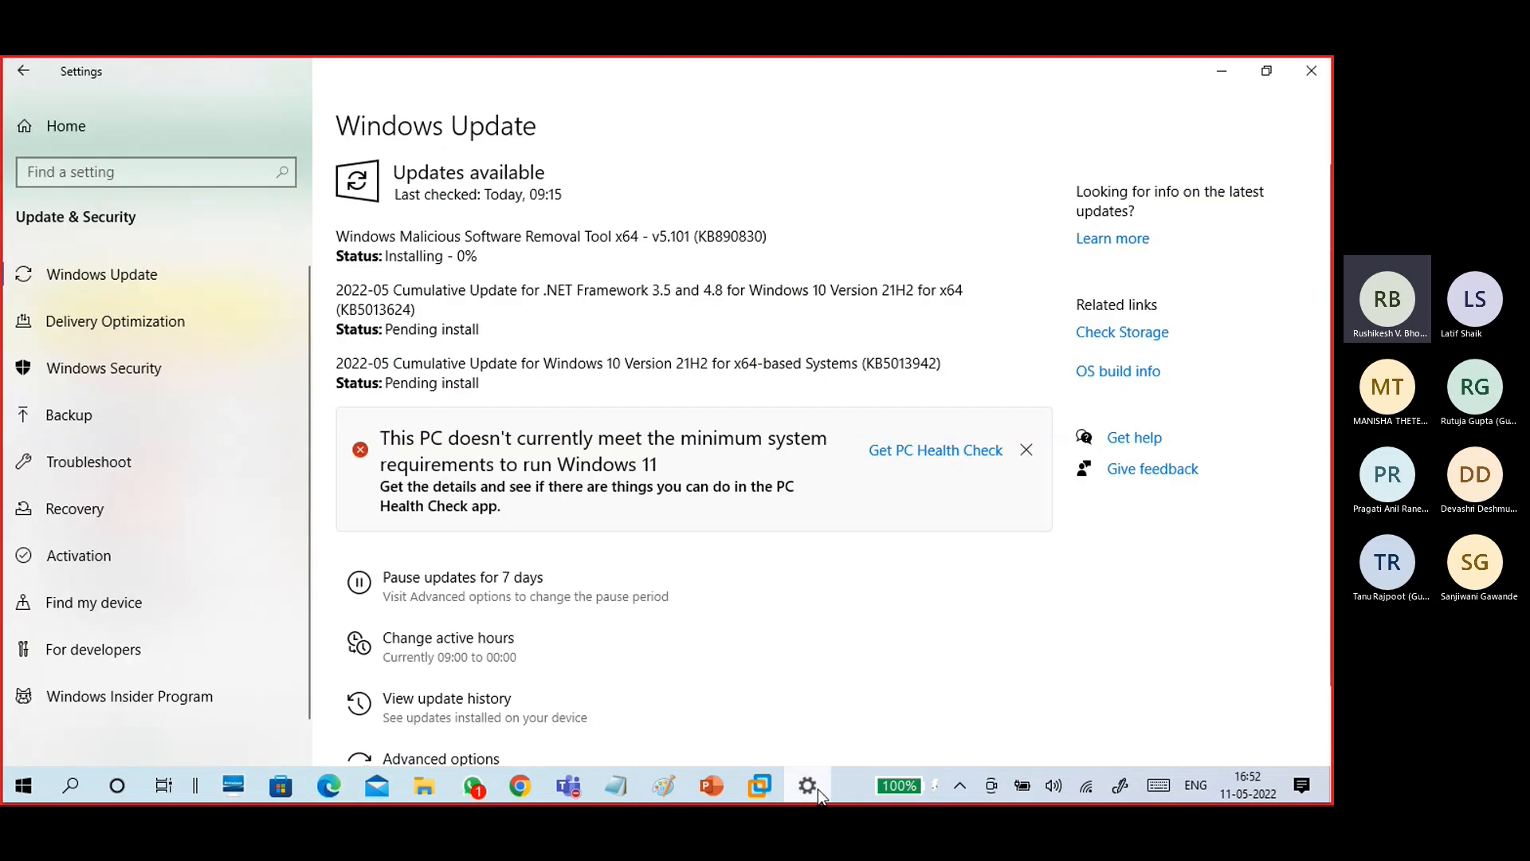
pyautogui.click(811, 767)
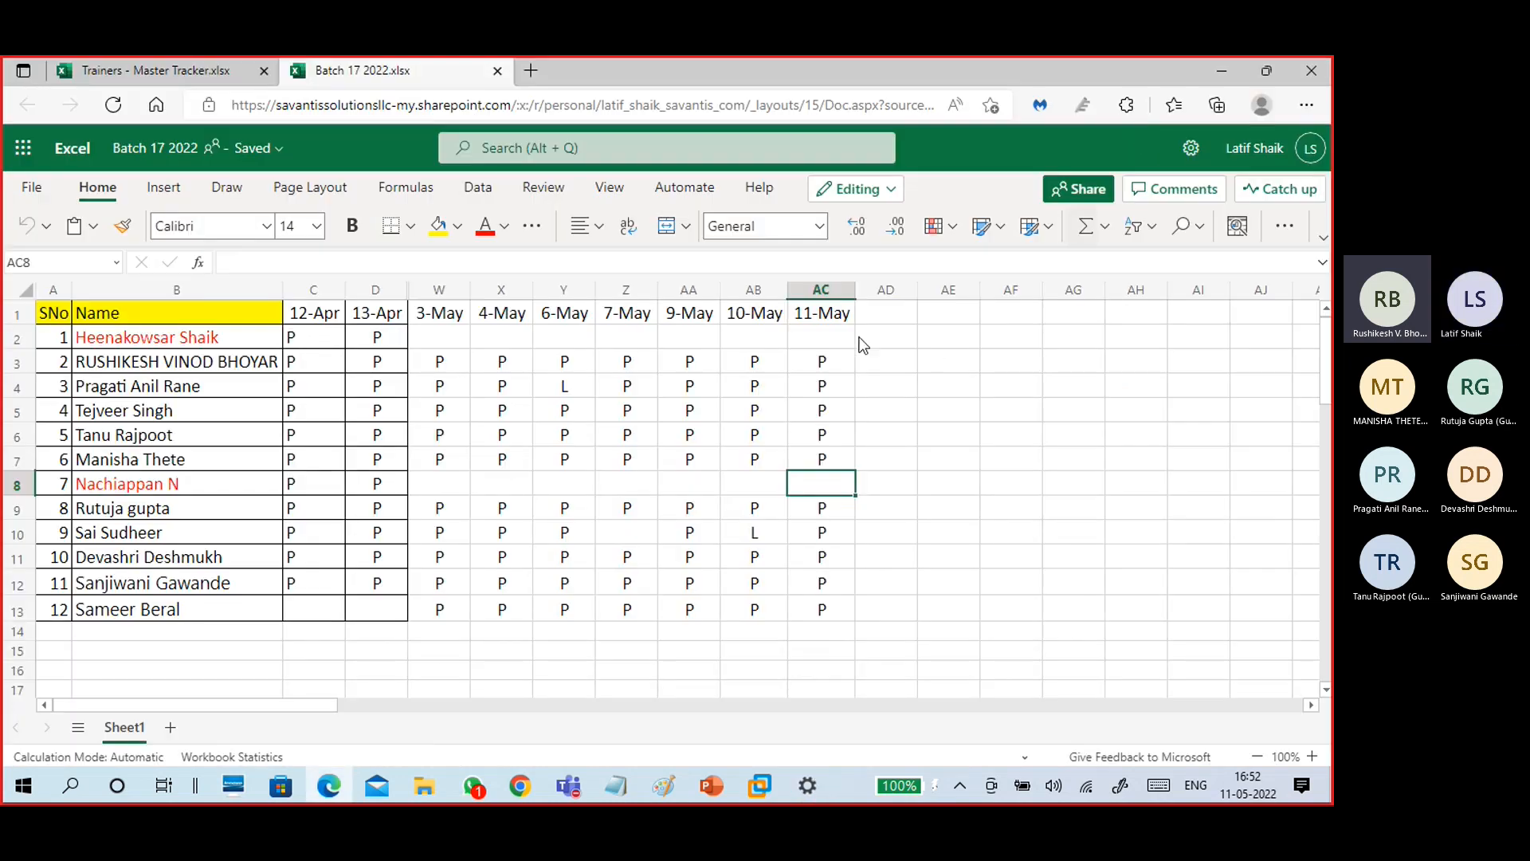
pyautogui.click(1221, 71)
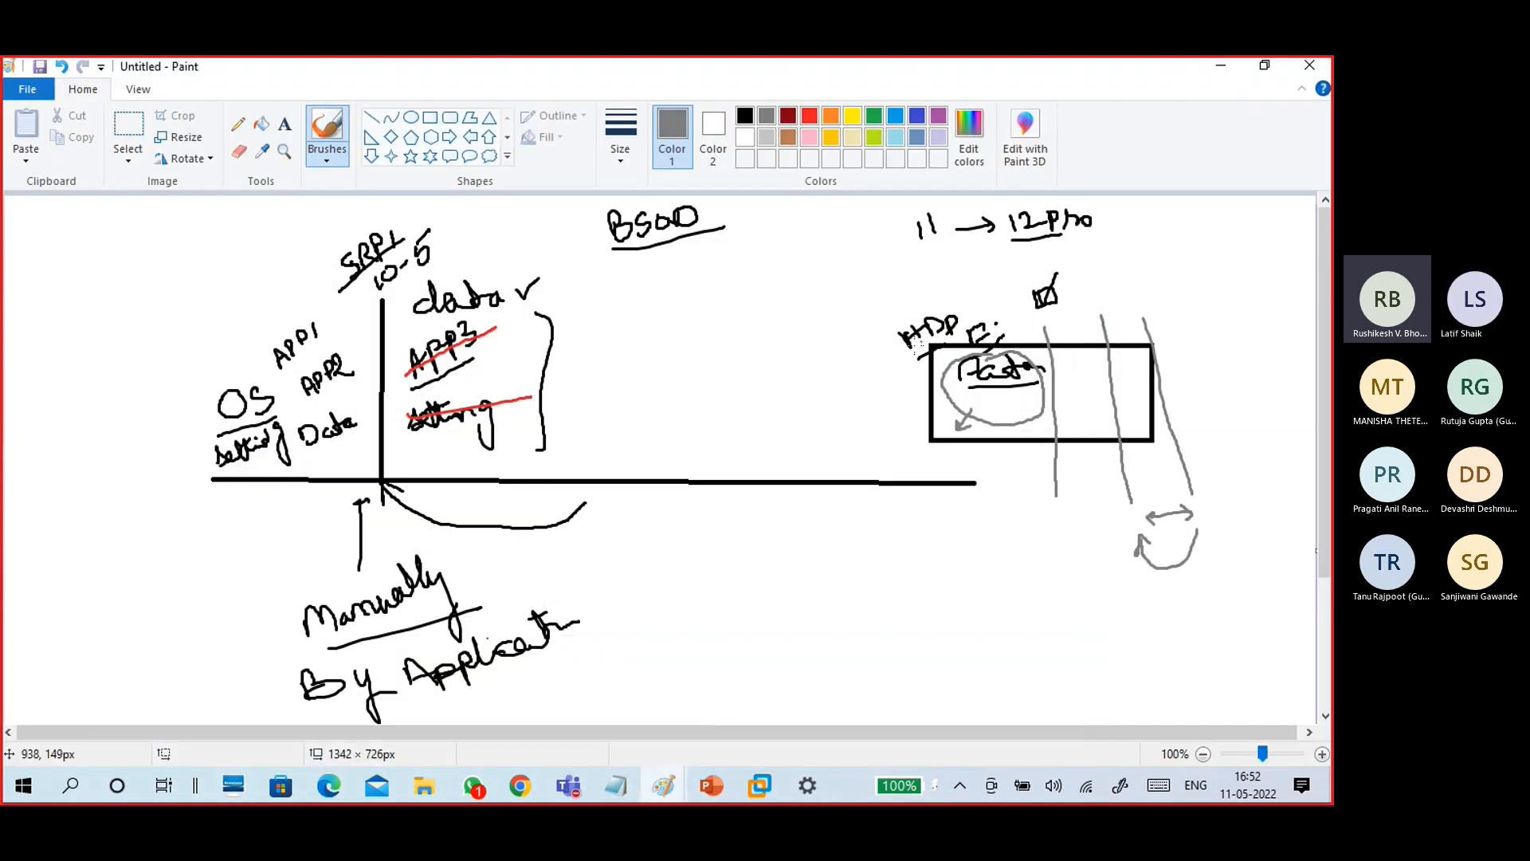
# Switch to Ser2003EE in VMware, log on as Administrator with the account password, and close the startup window.
pyautogui.click(749, 789)
pyautogui.click(910, 696)
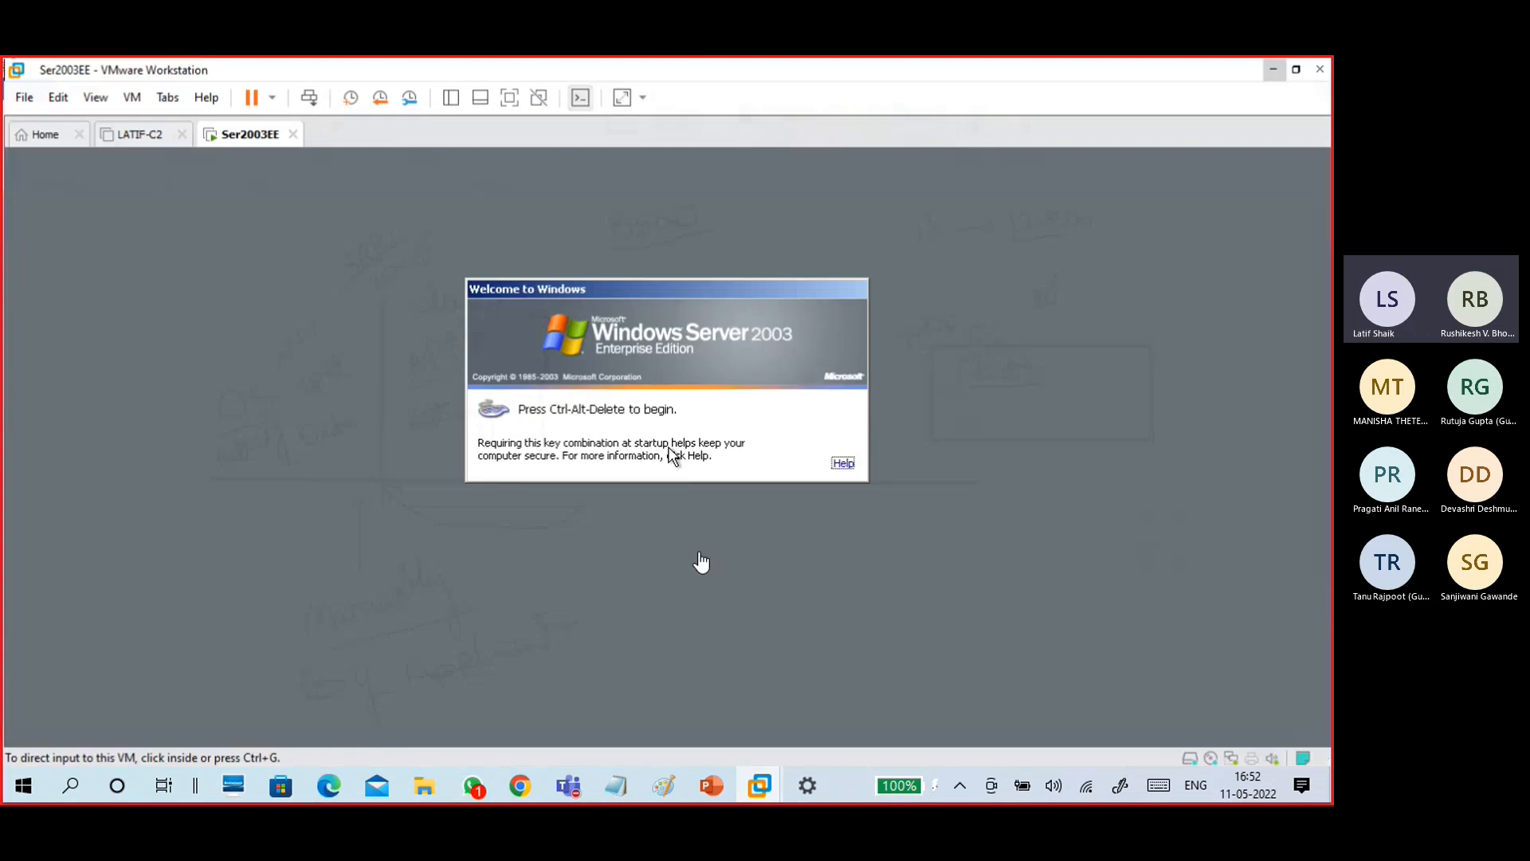
pyautogui.click(669, 448)
pyautogui.press('ctrl+alt+Insert')
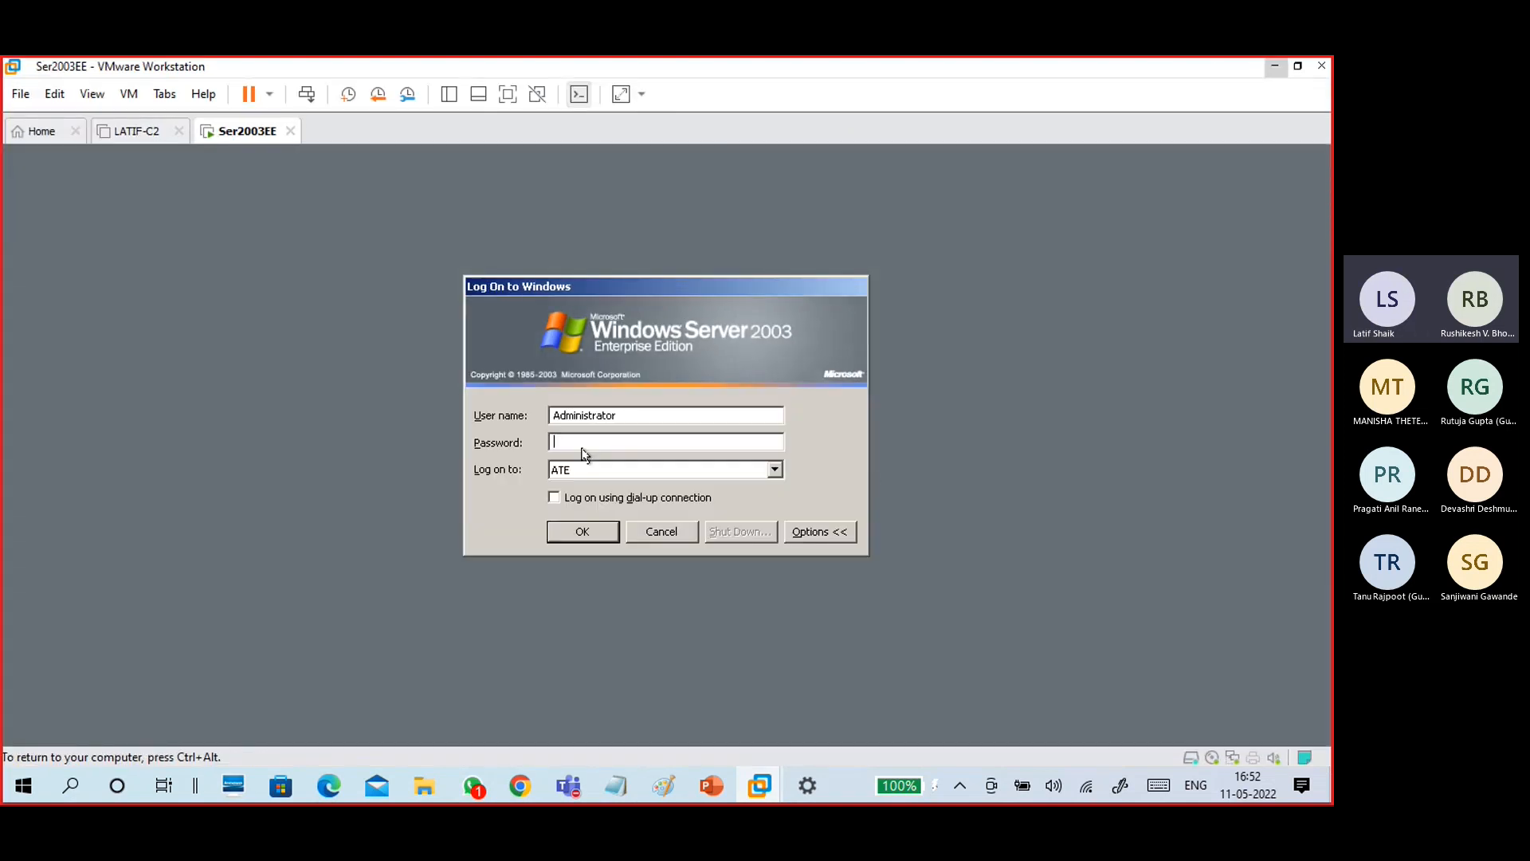
pyautogui.write('******')
pyautogui.press('Return')
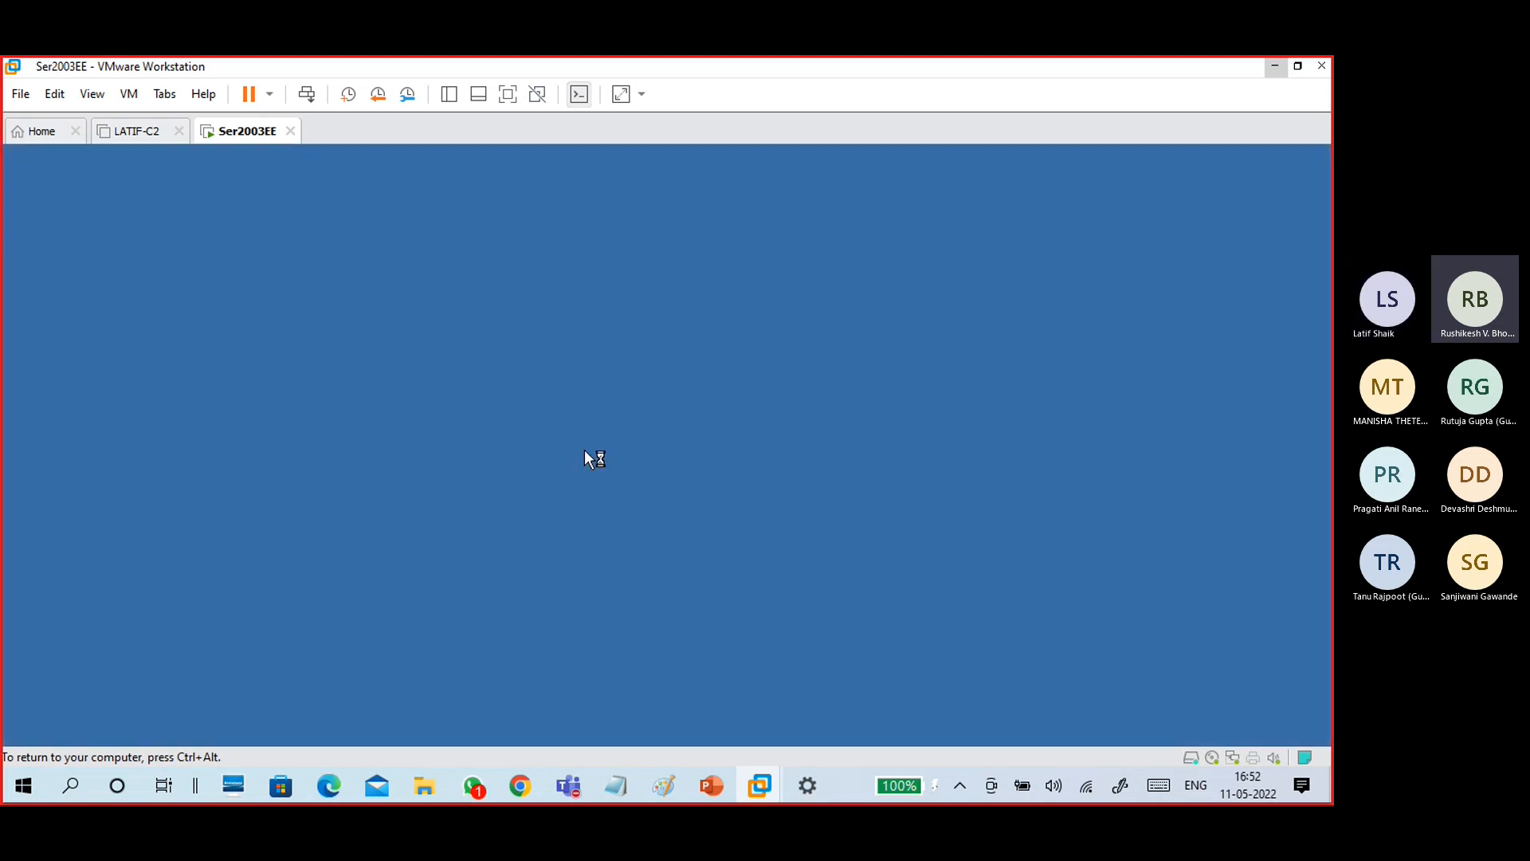
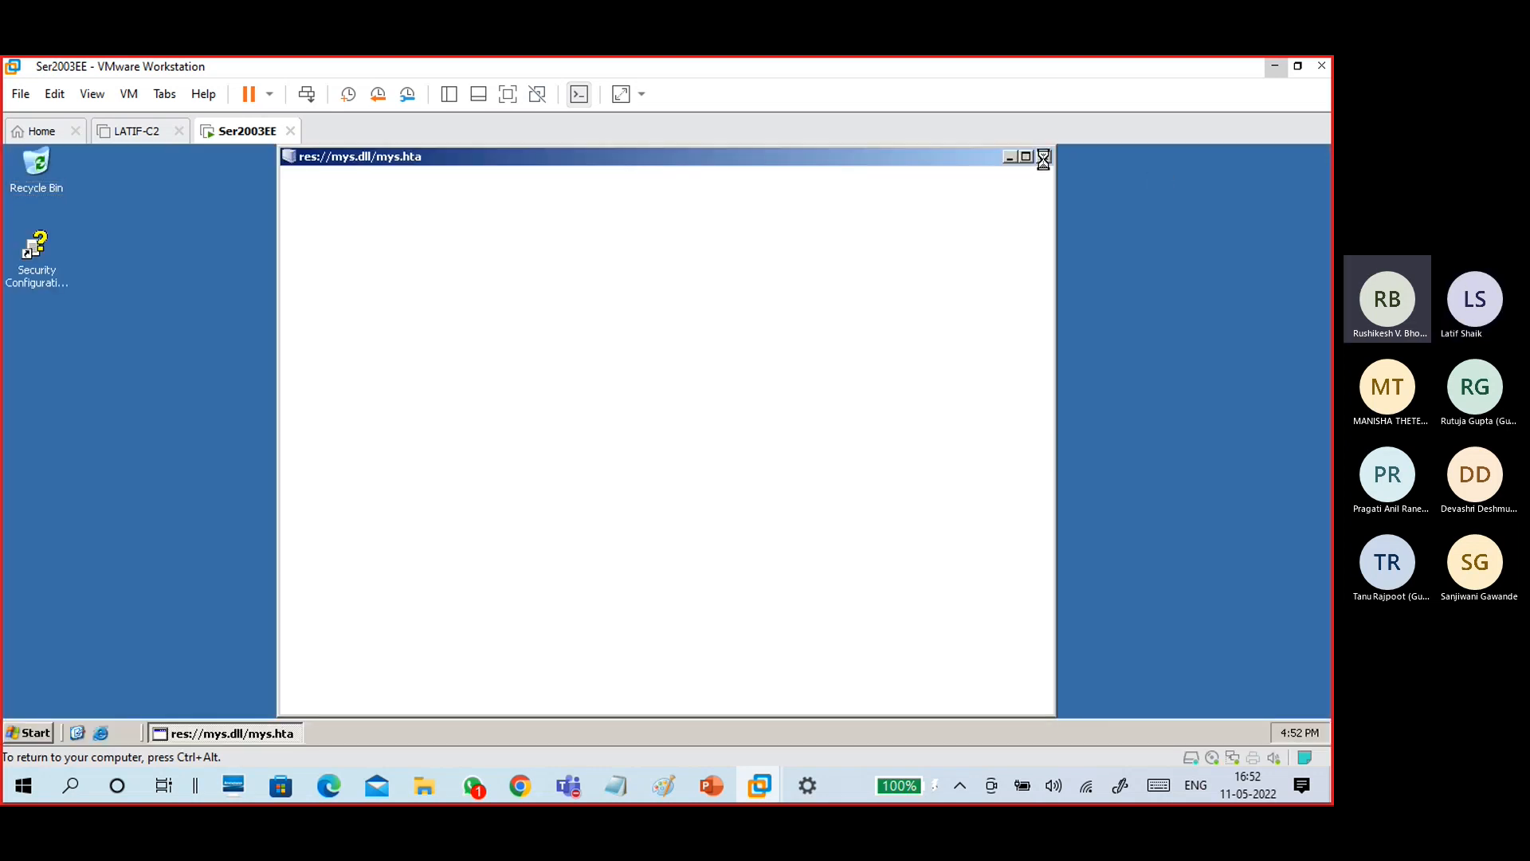
pyautogui.click(1043, 157)
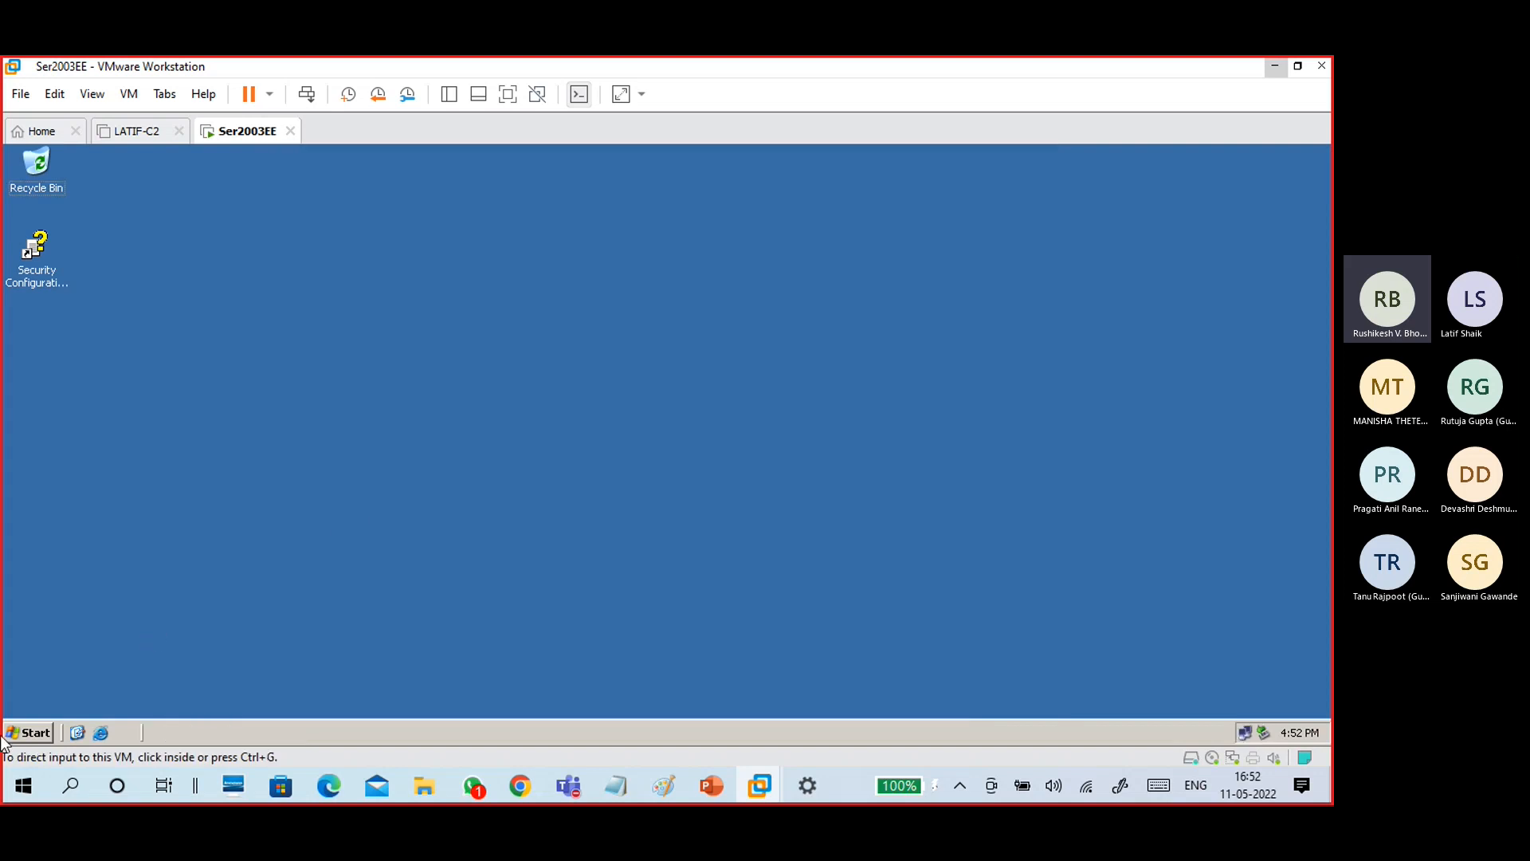
# Open Windows Explorer on the server, maximize it, and browse from My Computer to New Volume (E:).
pyautogui.click(24, 734)
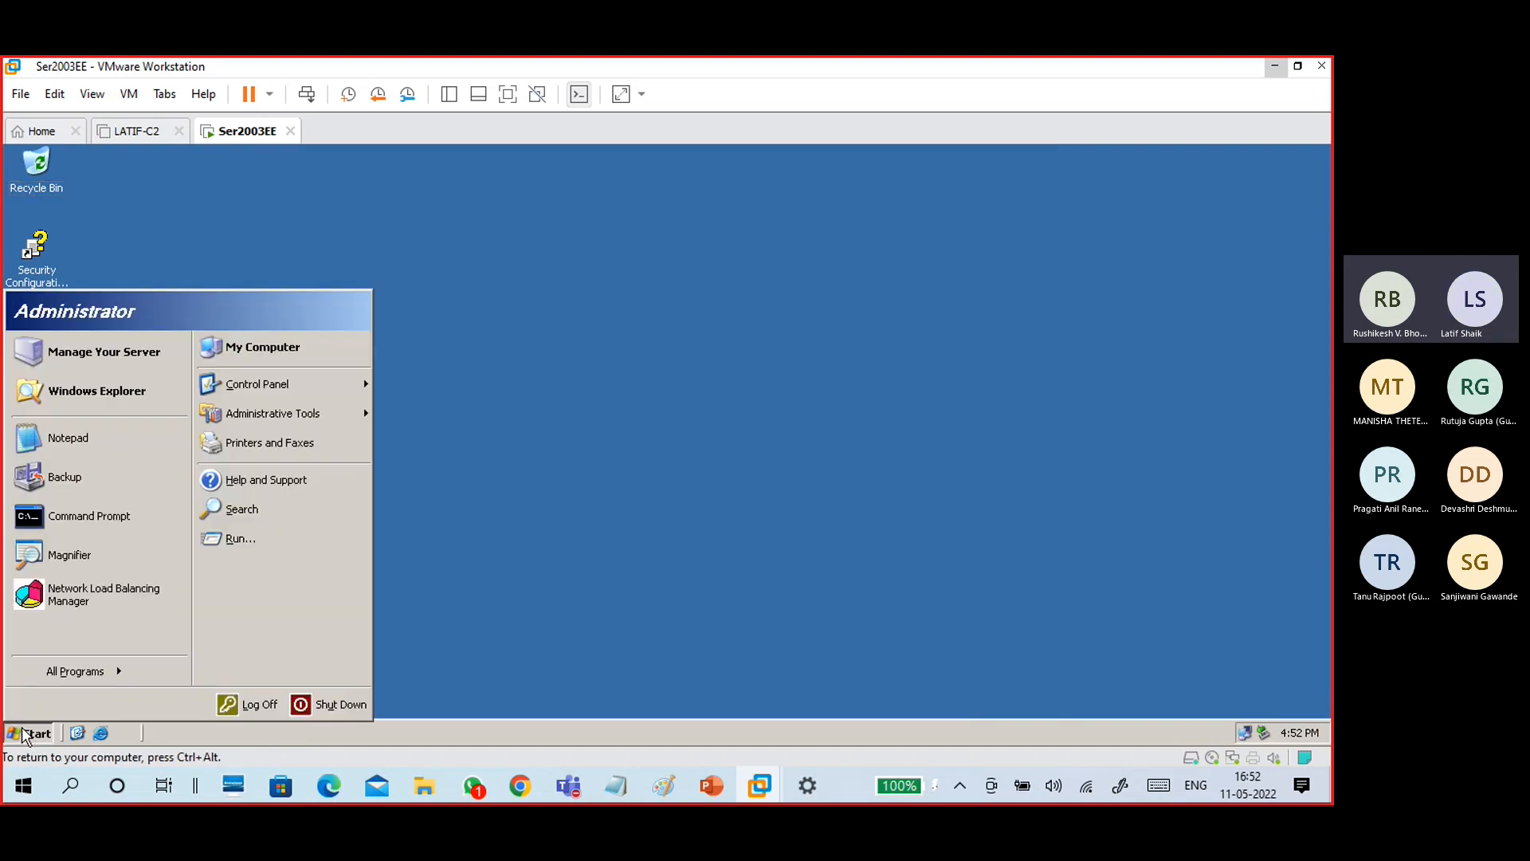
pyautogui.click(107, 400)
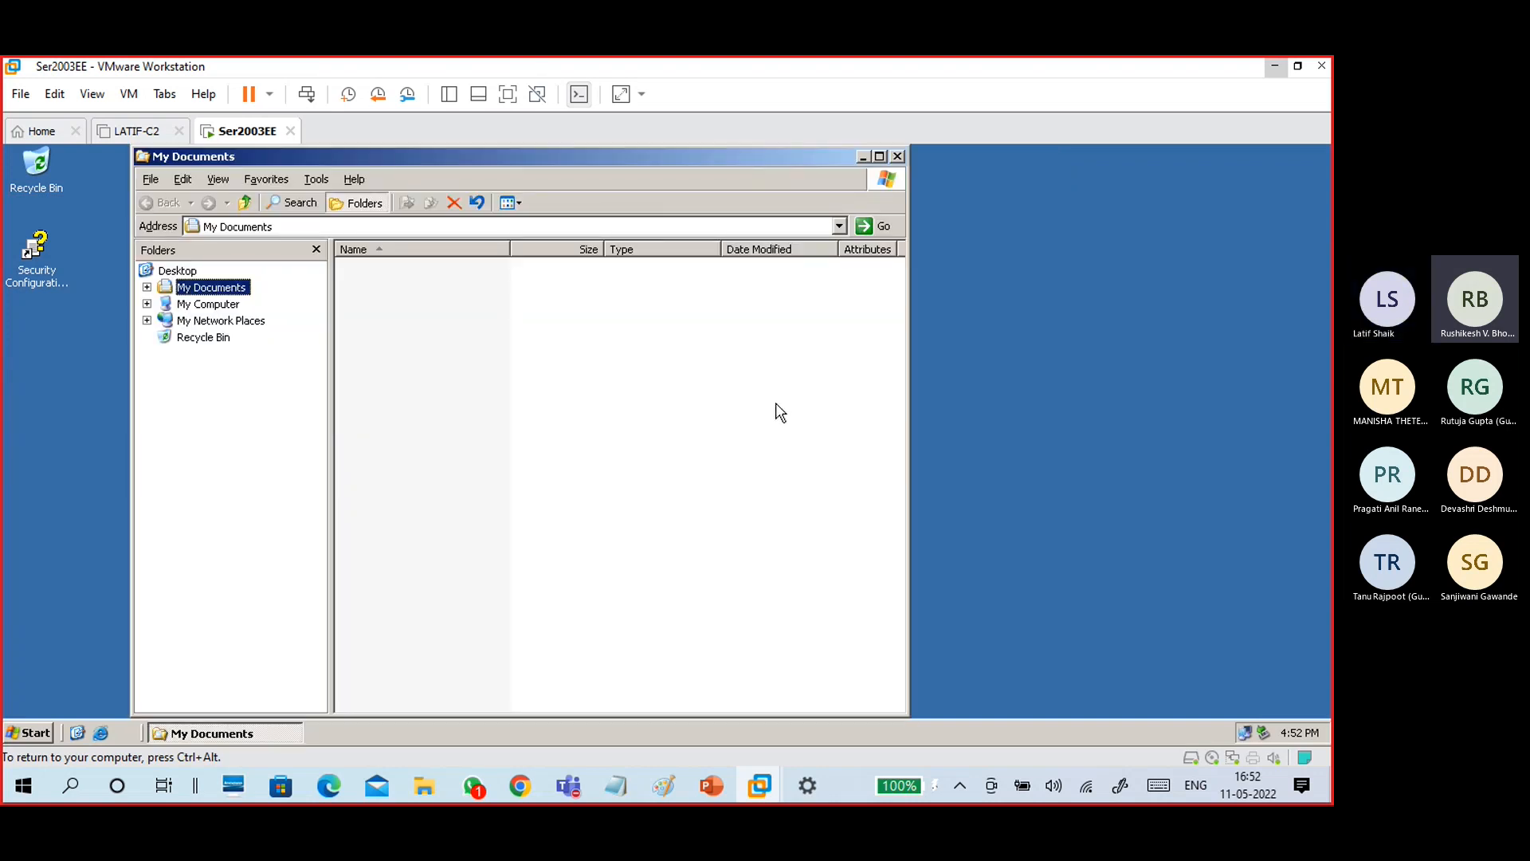
pyautogui.click(214, 305)
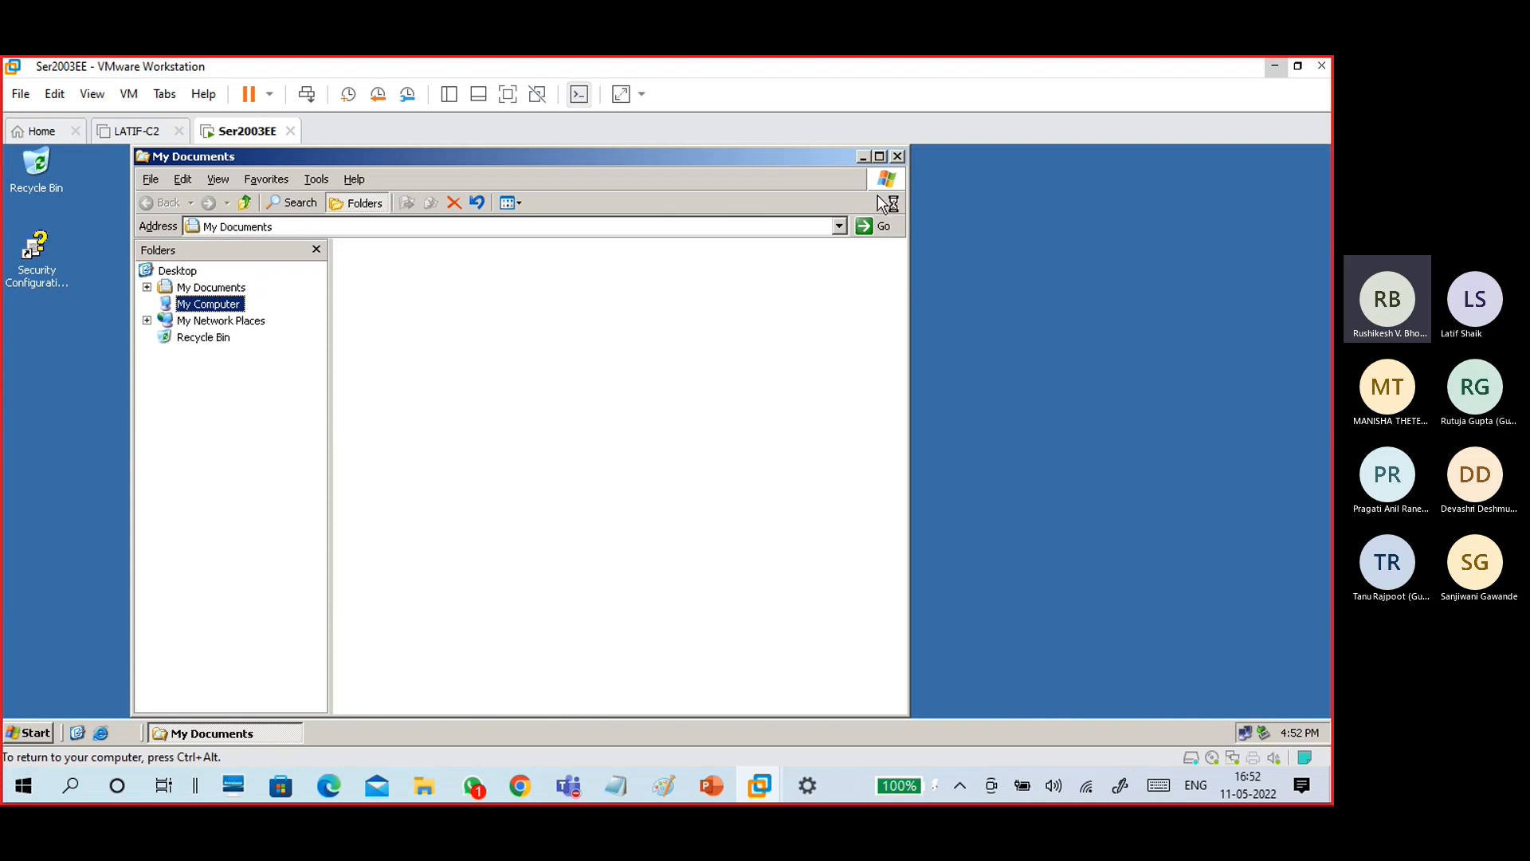
pyautogui.click(881, 158)
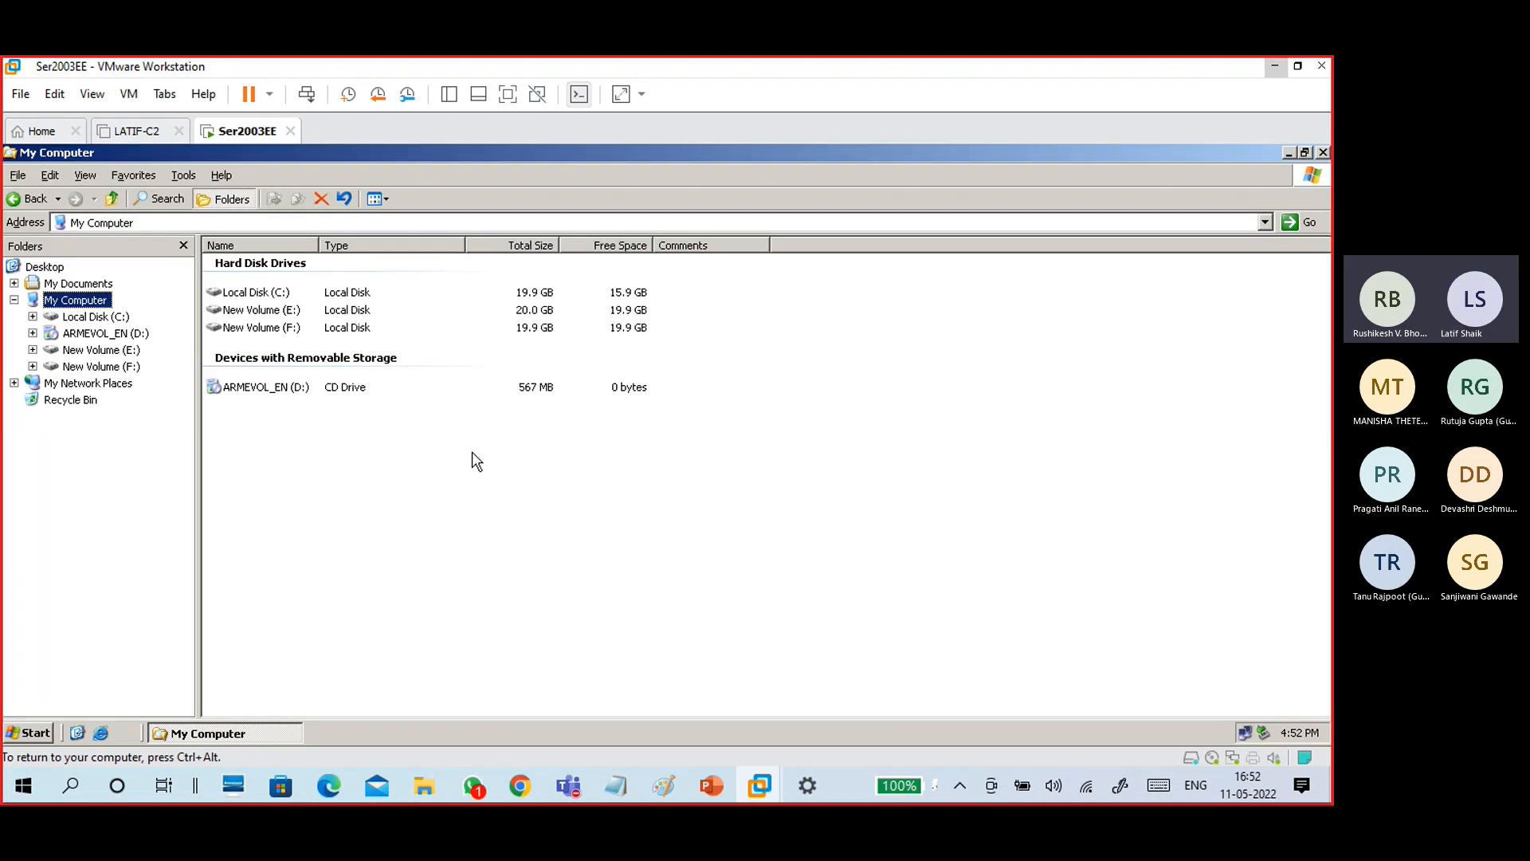
pyautogui.click(287, 328)
pyautogui.click(285, 311)
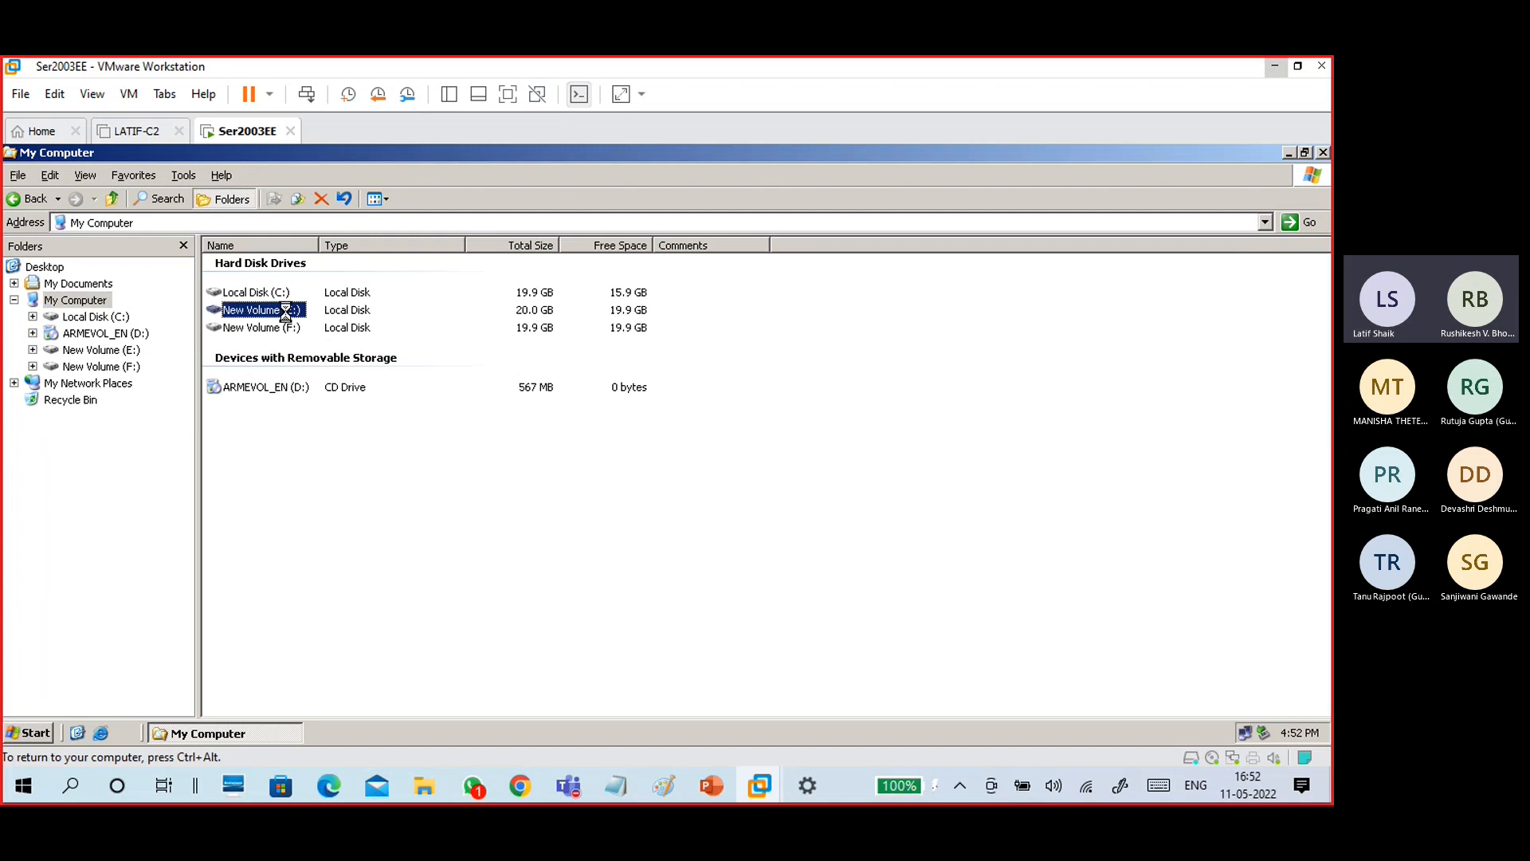
pyautogui.doubleClick(285, 310)
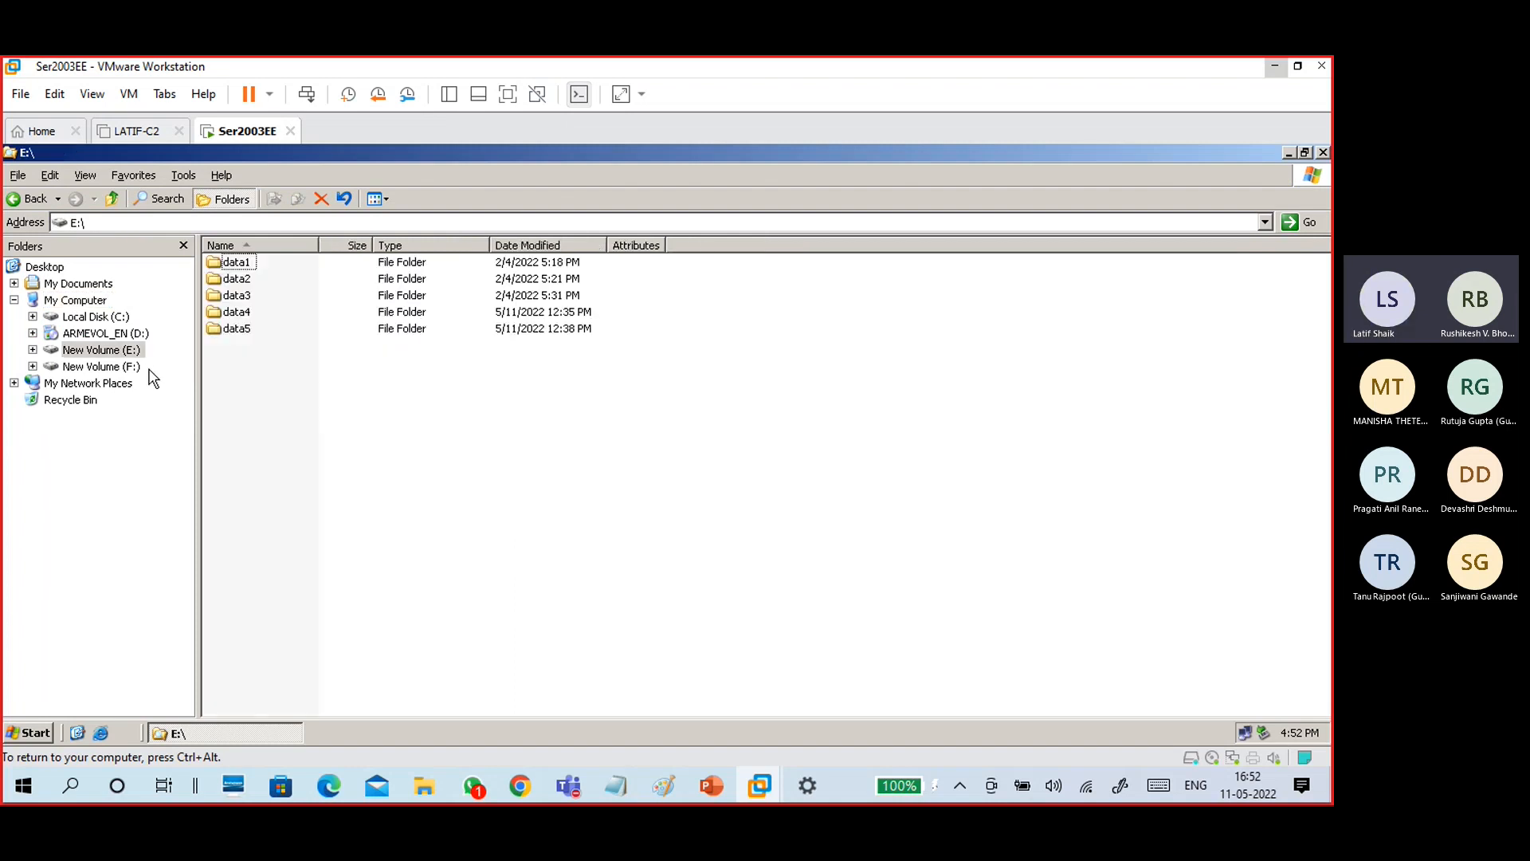
# Open the properties of New Volume (E:) and show its Shadow Copies settings.
pyautogui.rightClick(118, 349)
pyautogui.click(185, 545)
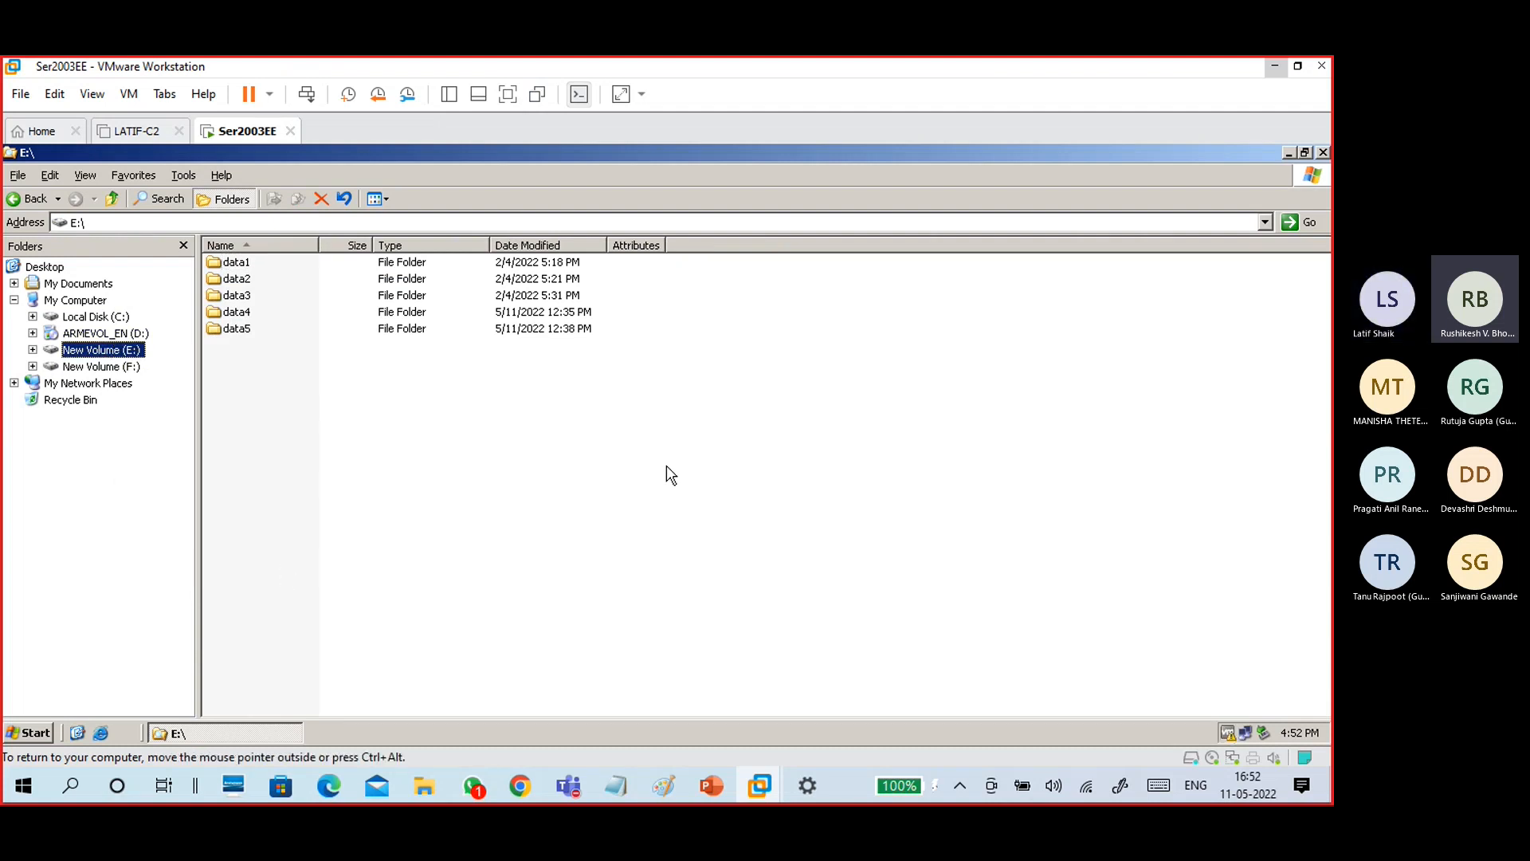
pyautogui.moveTo(203, 182); pyautogui.dragTo(687, 204)
pyautogui.click(691, 225)
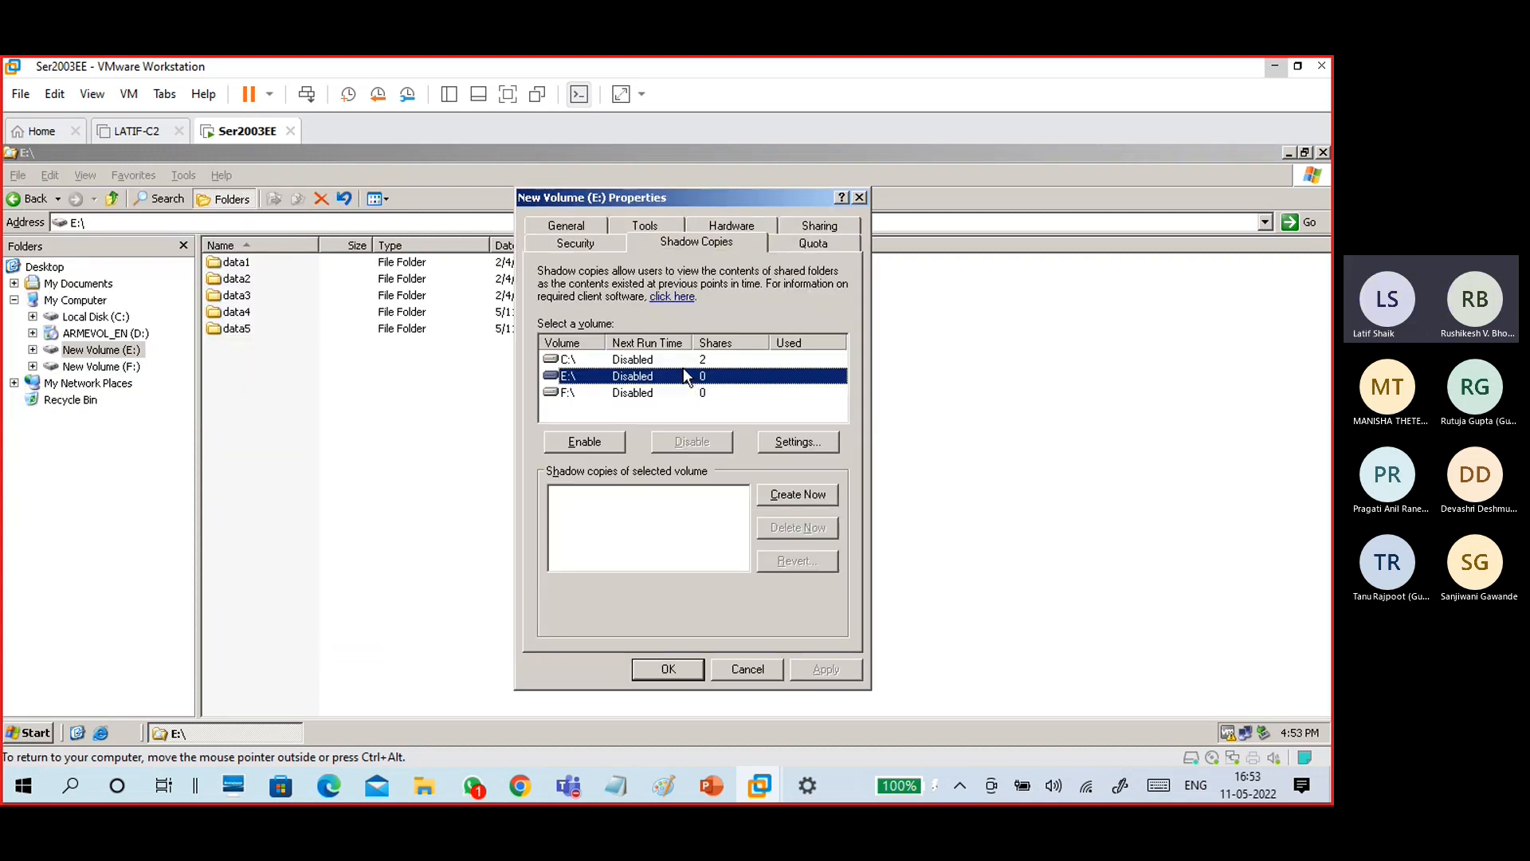
# Examine the shadow copy status of the C:, E: and F: volumes, ending with F: selected.
pyautogui.click(631, 361)
pyautogui.click(632, 376)
pyautogui.click(634, 392)
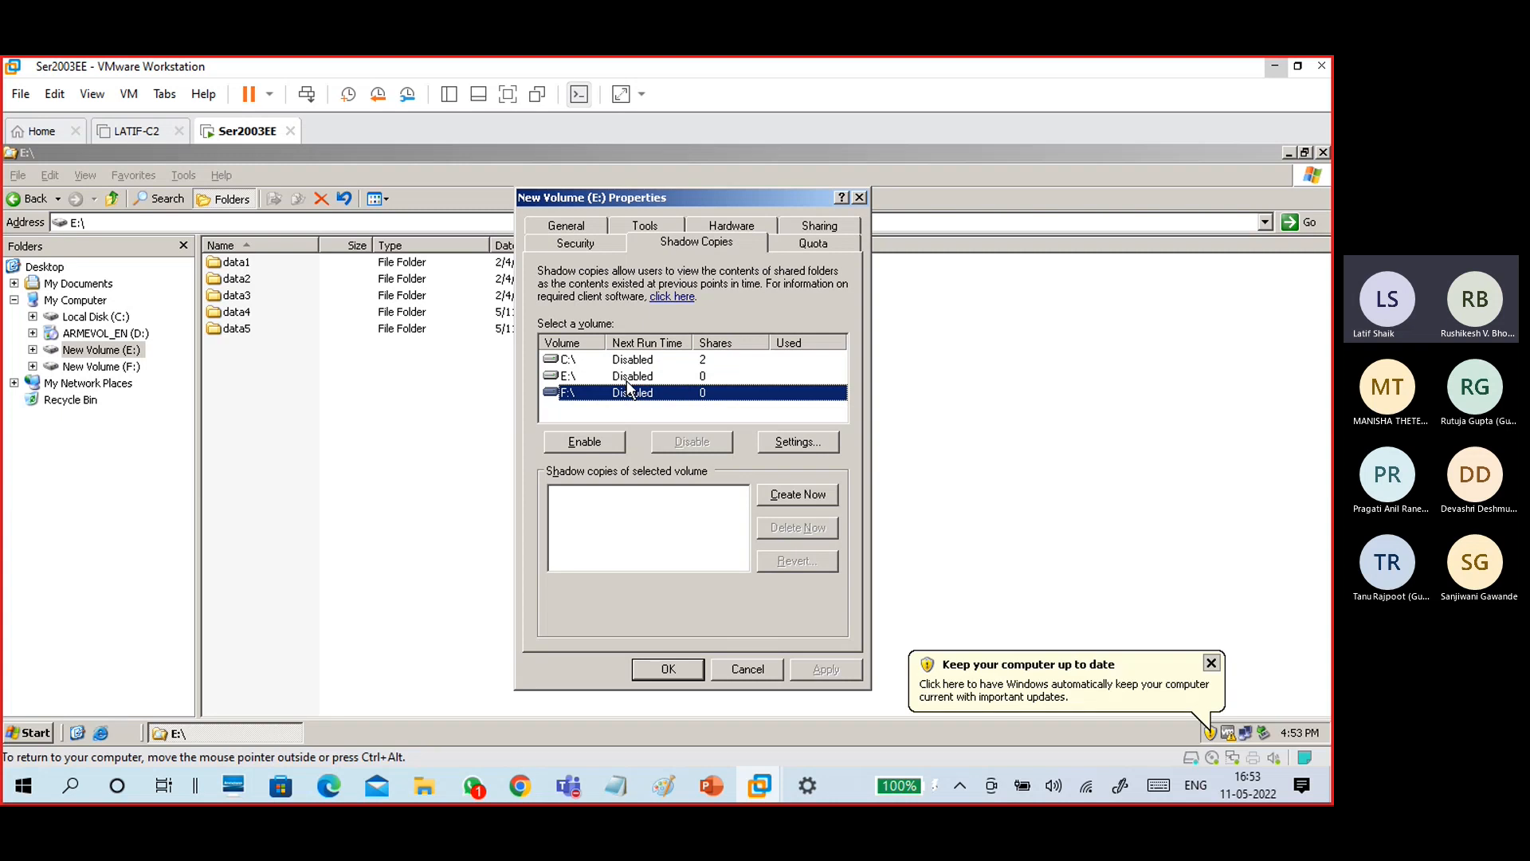
pyautogui.click(631, 375)
pyautogui.click(642, 360)
pyautogui.click(642, 375)
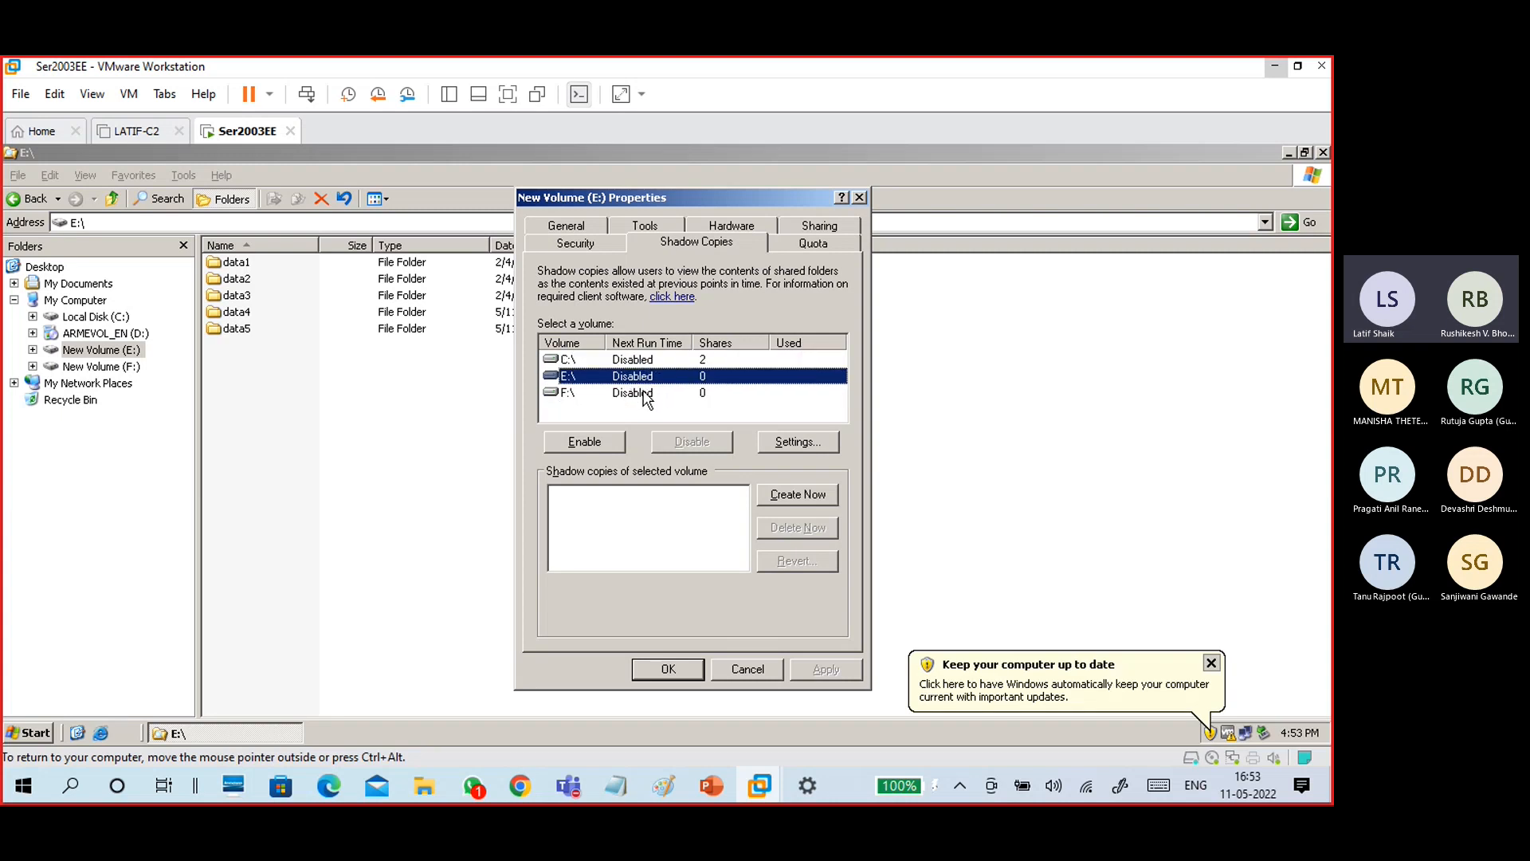
pyautogui.click(644, 393)
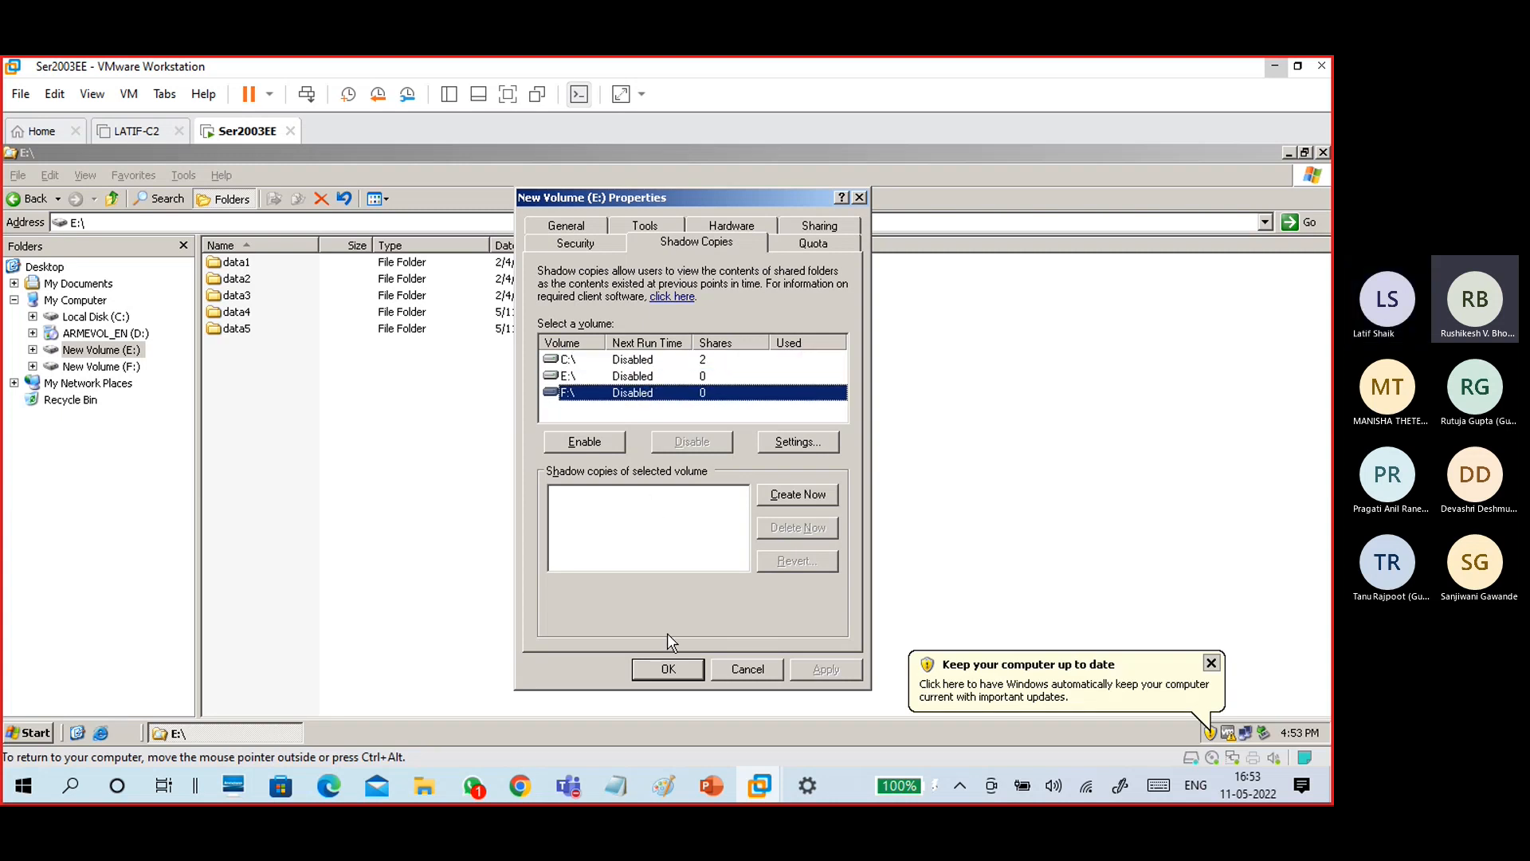
# Close the volume properties without changes and create a text document named Document1.txt in E:.
pyautogui.click(744, 666)
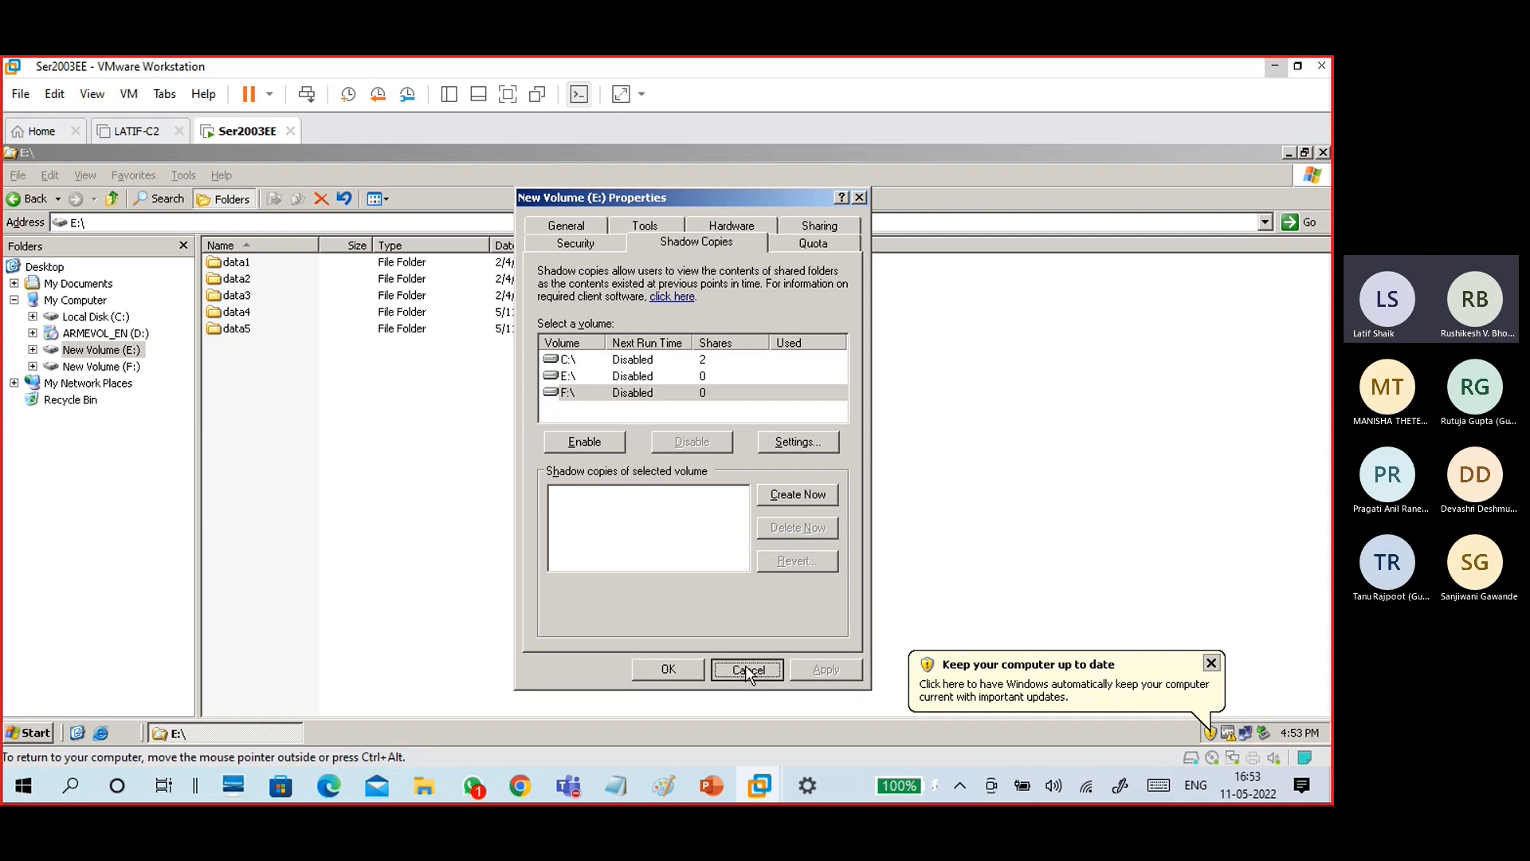
pyautogui.rightClick(413, 408)
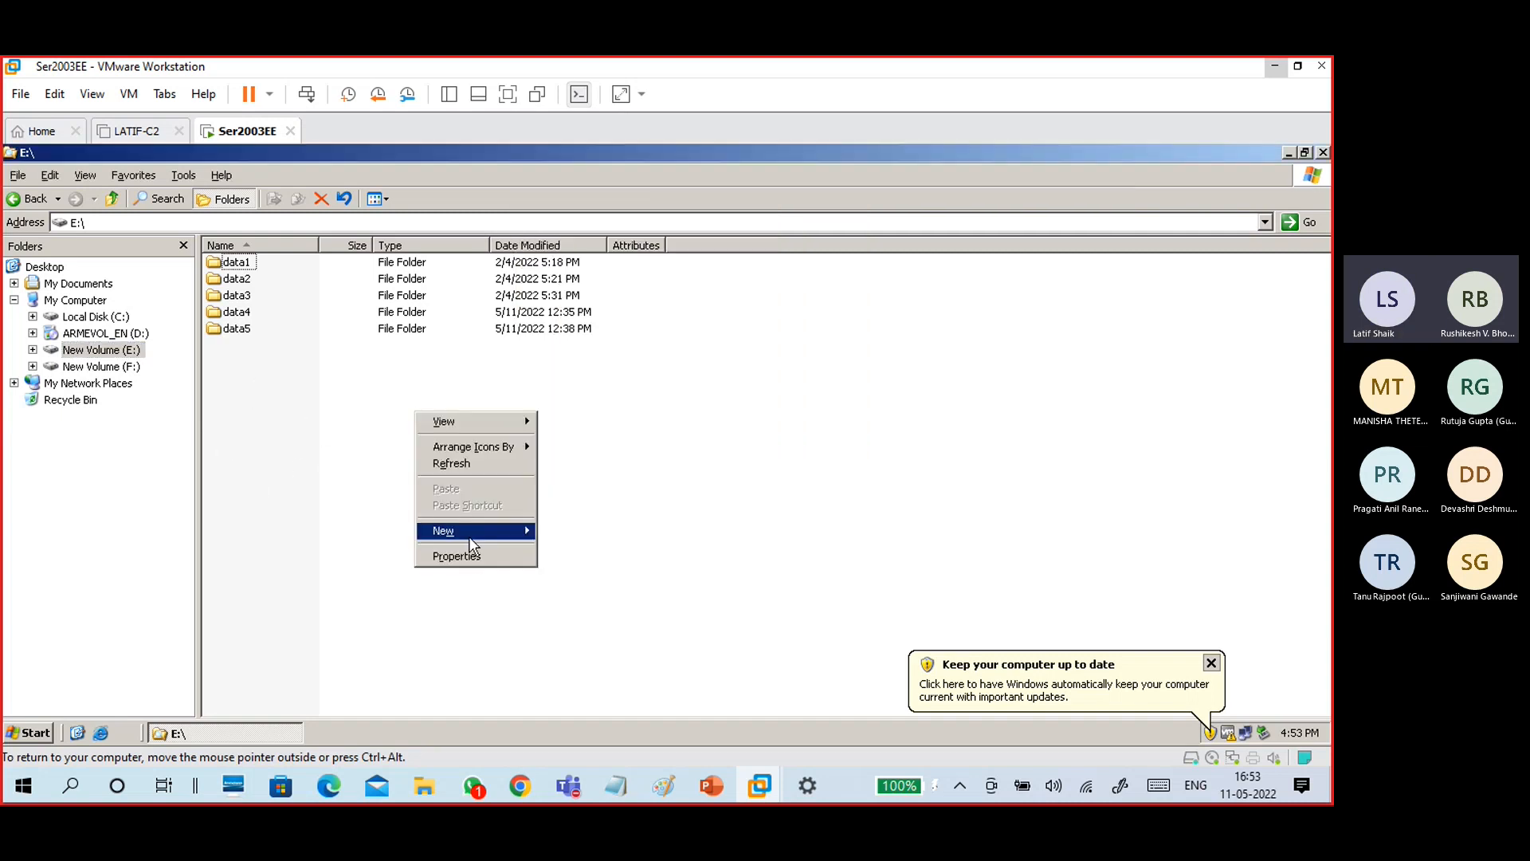
pyautogui.moveTo(469, 532)
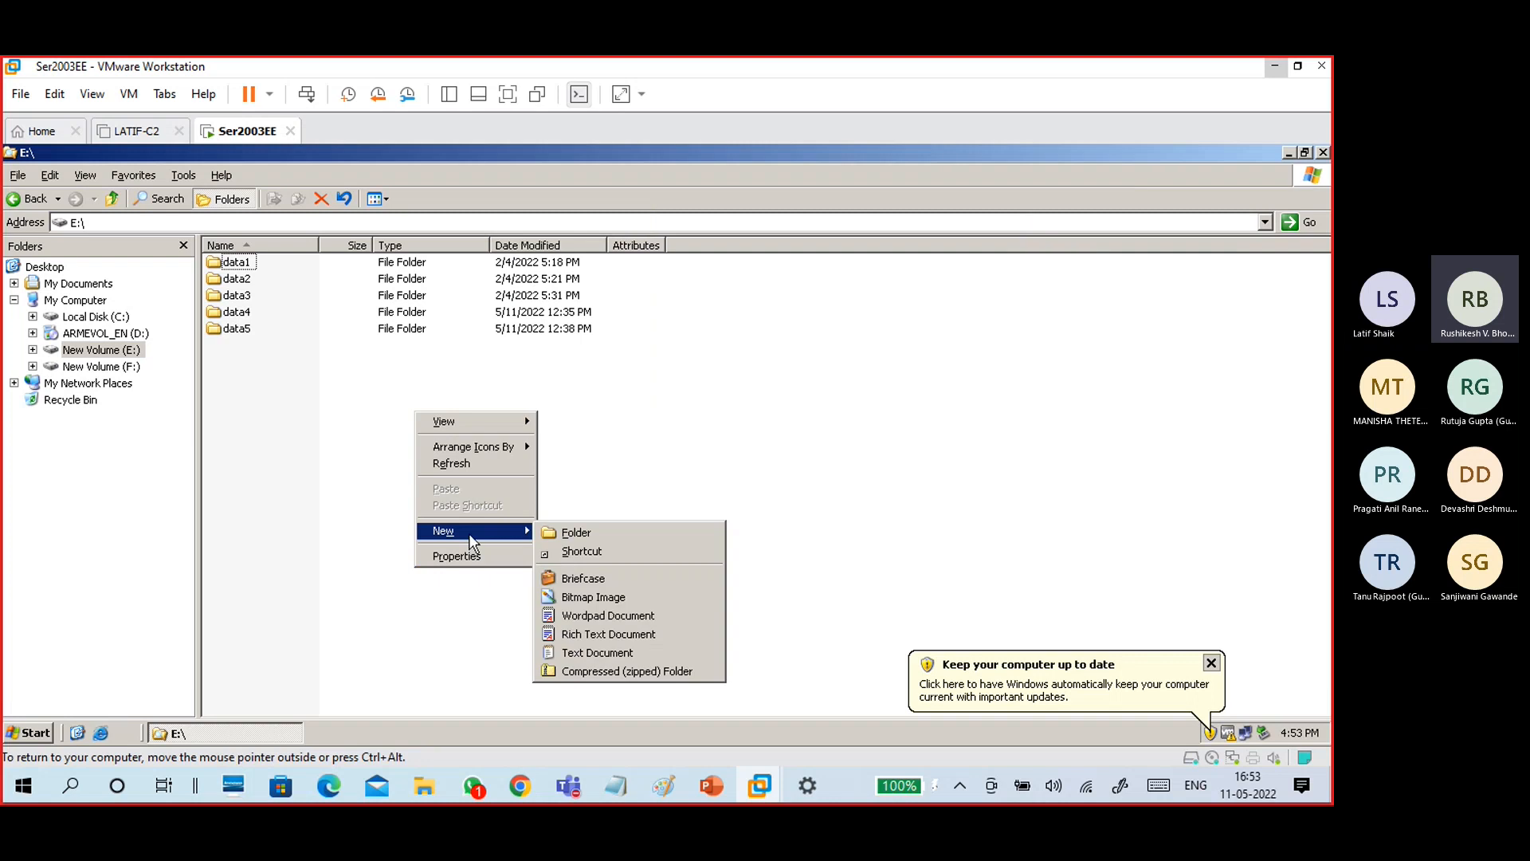
pyautogui.click(590, 652)
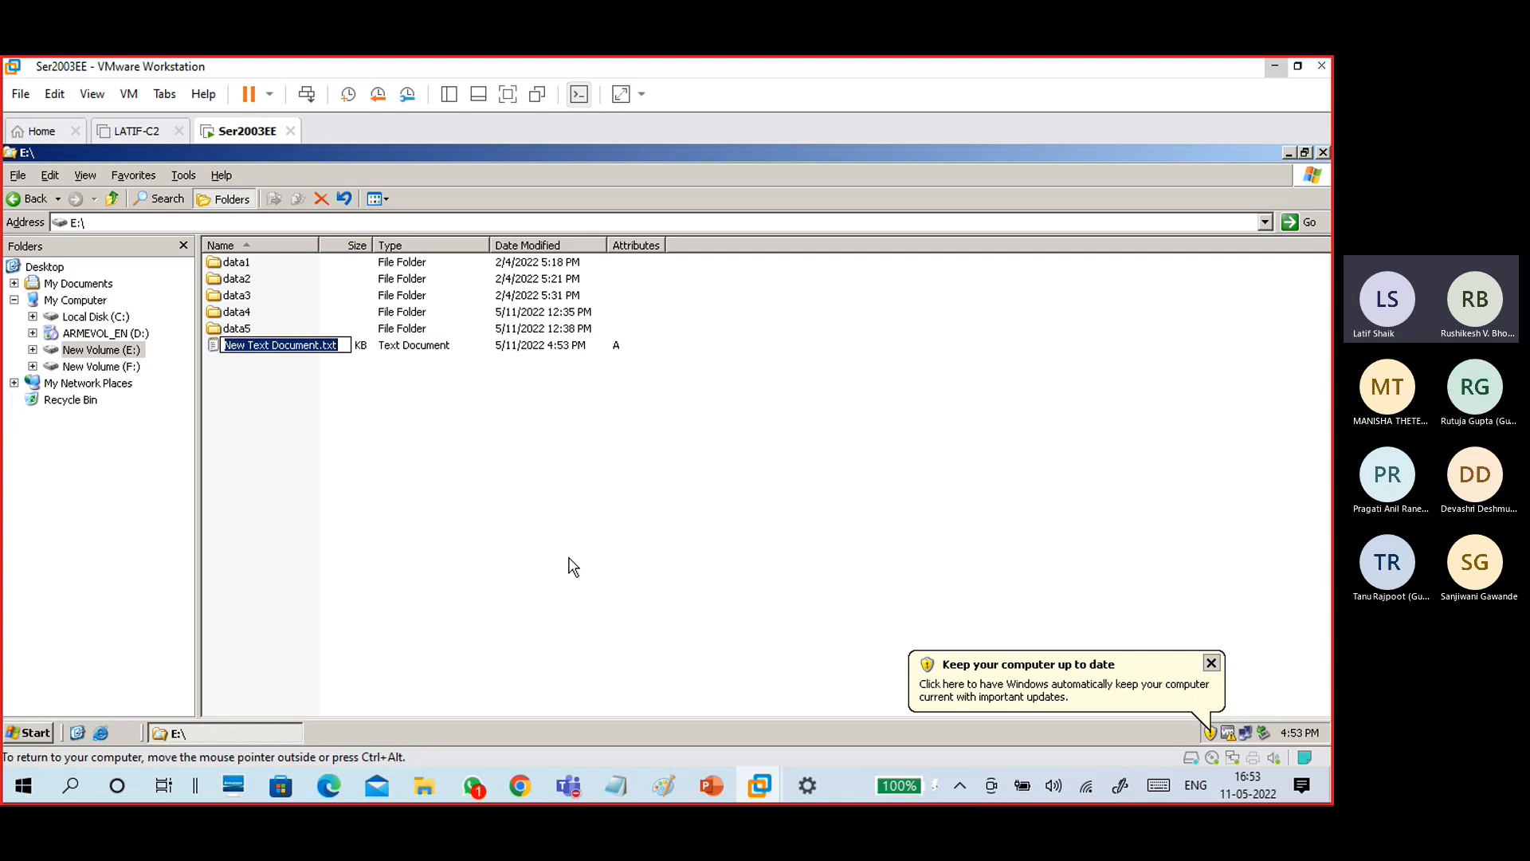
pyautogui.press('End')
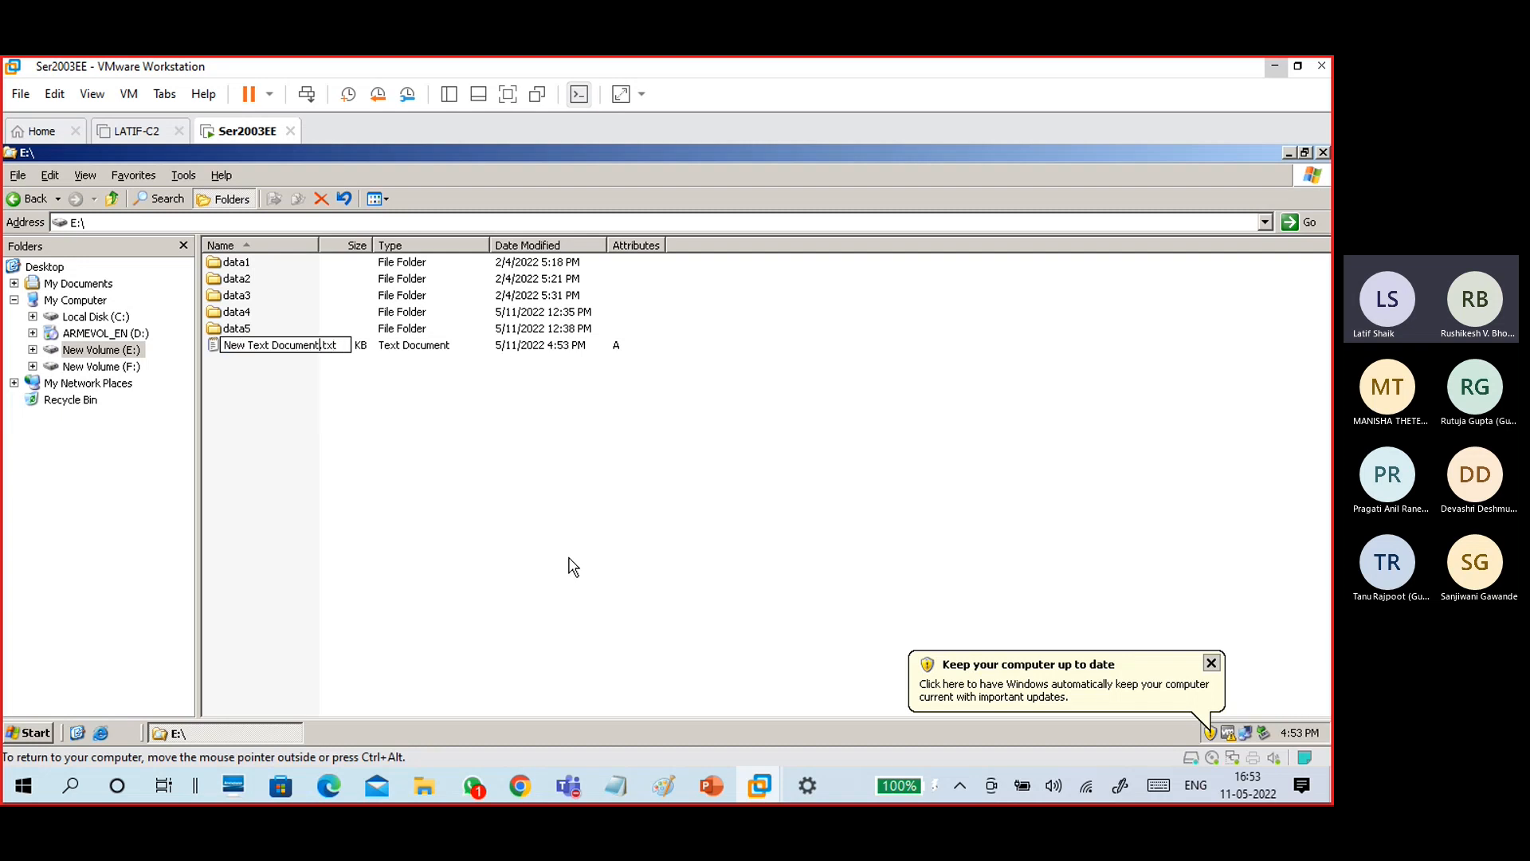
pyautogui.write('1')
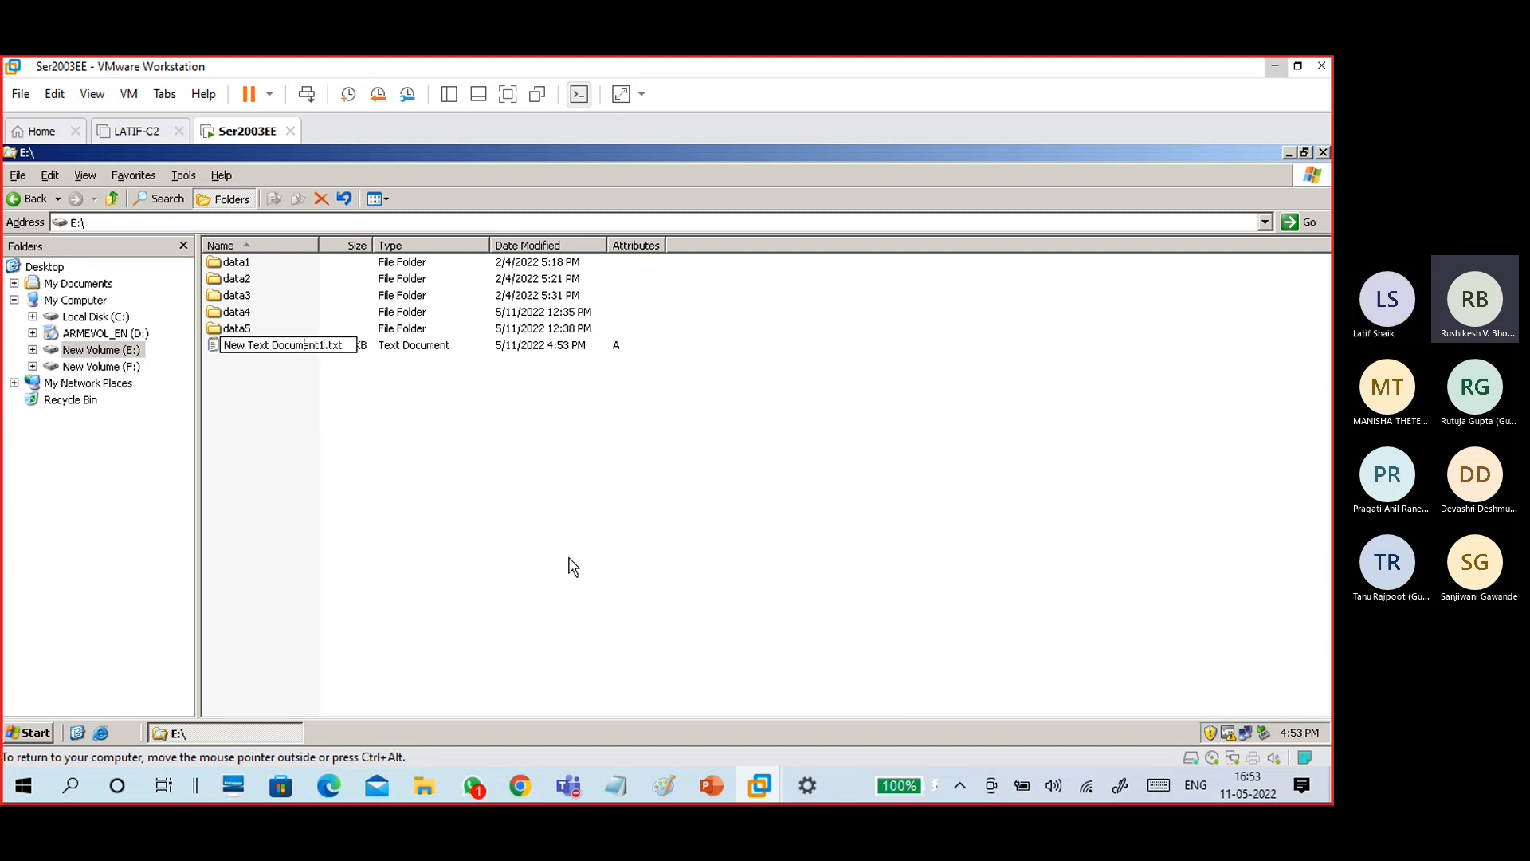
pyautogui.hotkey('ctrl', 'Left')
pyautogui.press('BackSpace')
pyautogui.press('BackSpace')
pyautogui.press('BackSpace')
pyautogui.press('BackSpace')
pyautogui.press('BackSpace')
pyautogui.press('BackSpace')
pyautogui.press('BackSpace')
pyautogui.press('BackSpace')
pyautogui.press('BackSpace')
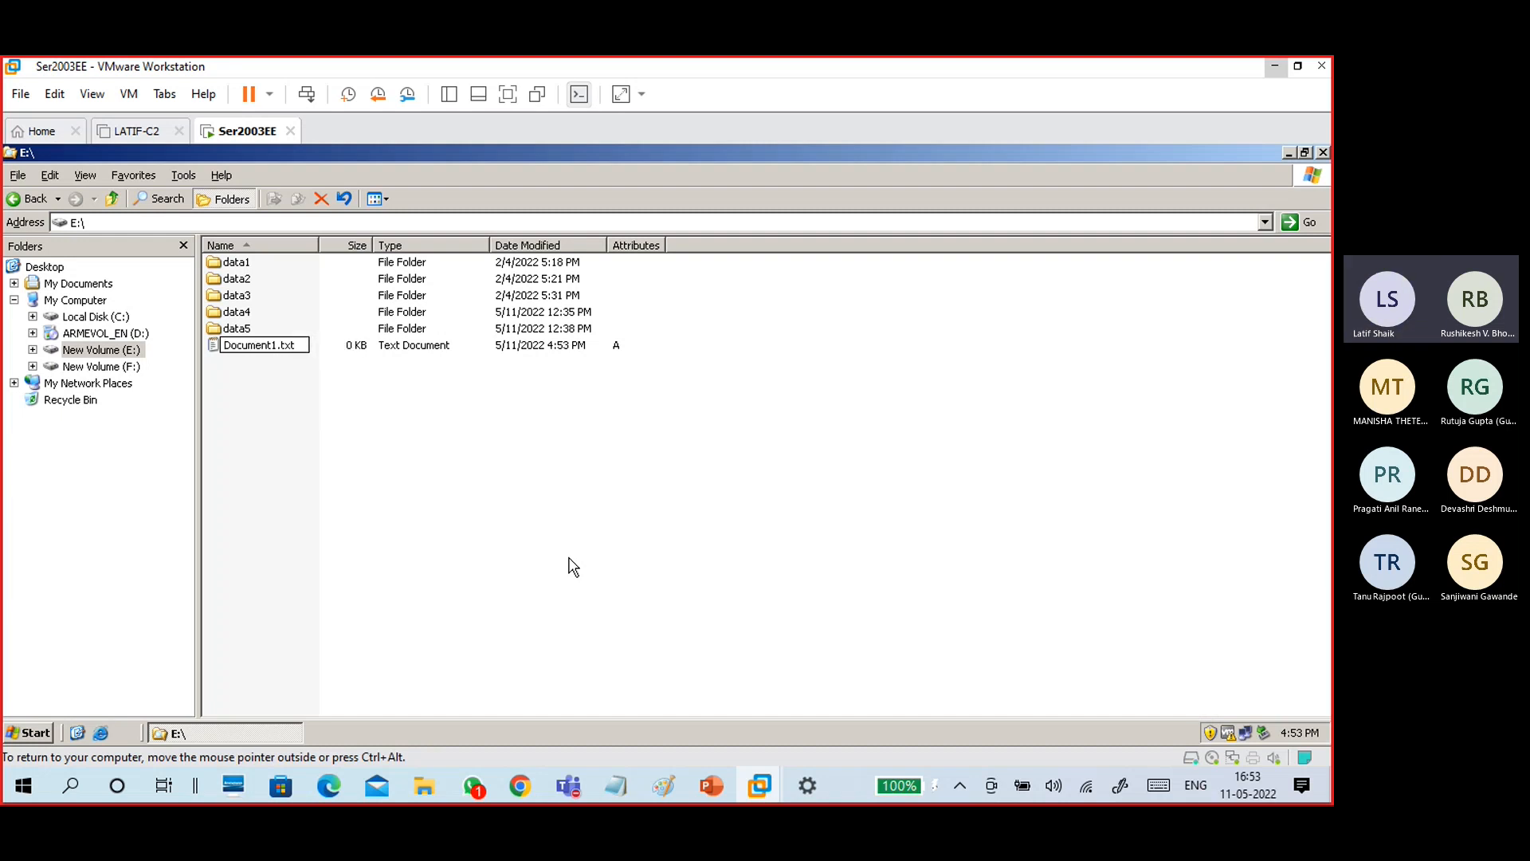
pyautogui.press('Return')
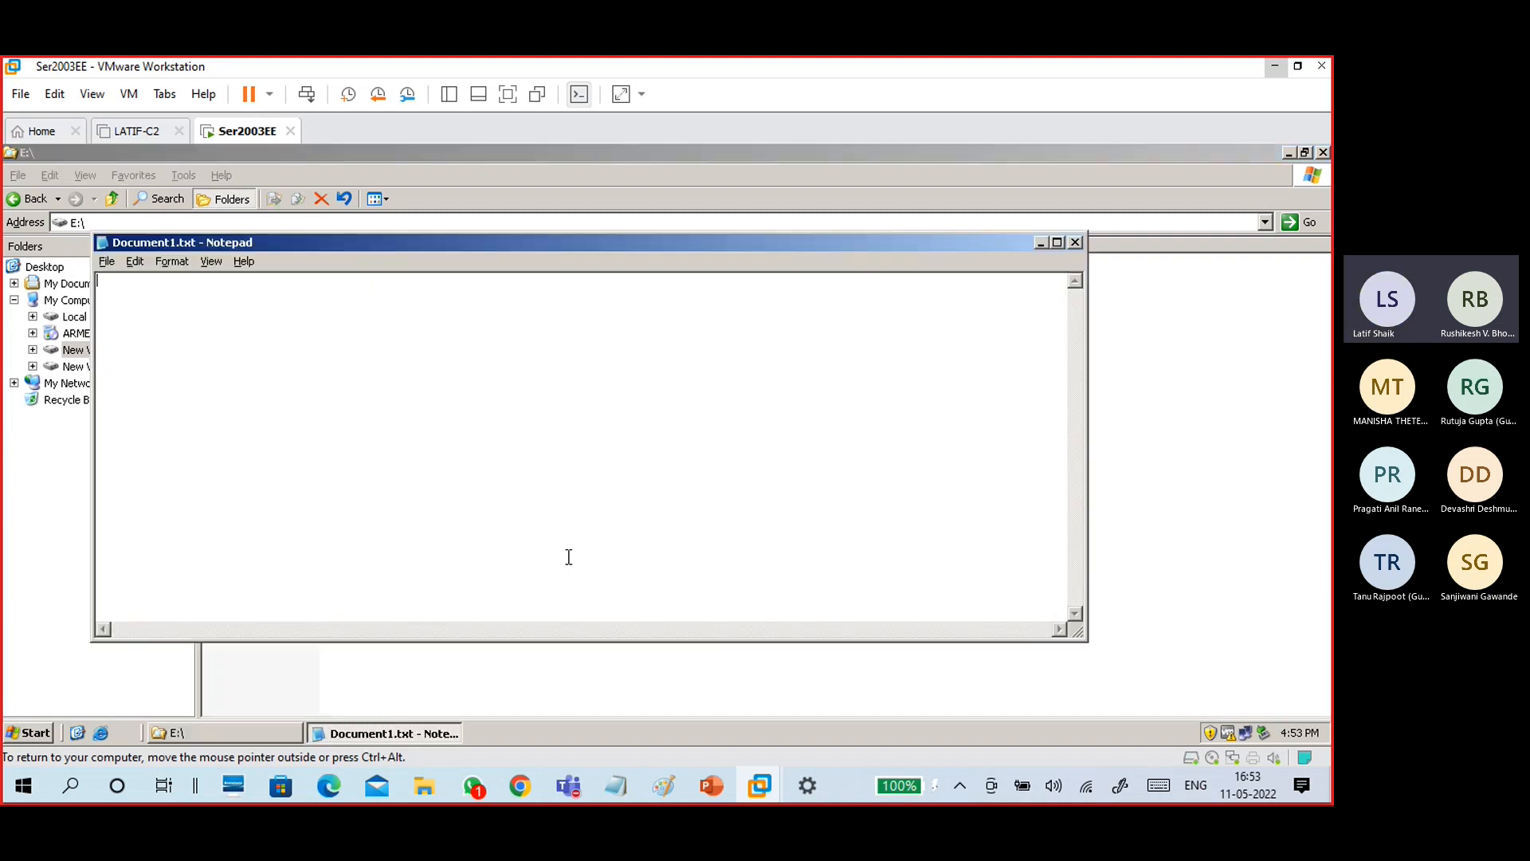
# Enter "this is doc 1 text file" in Document1.txt, save it, and reopen it to check the content.
pyautogui.write('this is doc 1 text file')
pyautogui.click(1075, 242)
pyautogui.click(280, 345)
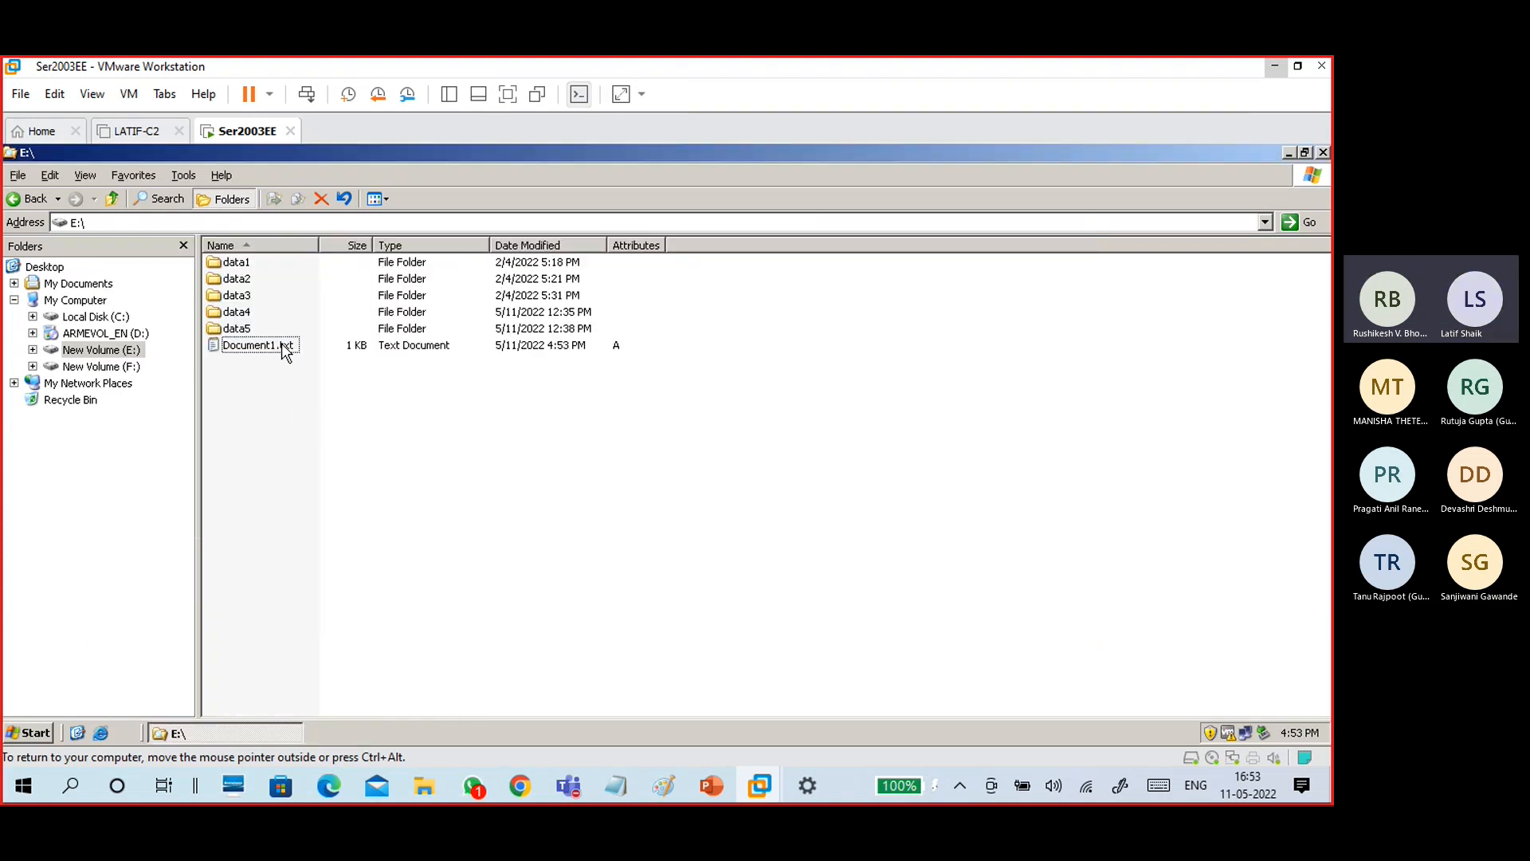
pyautogui.doubleClick(280, 345)
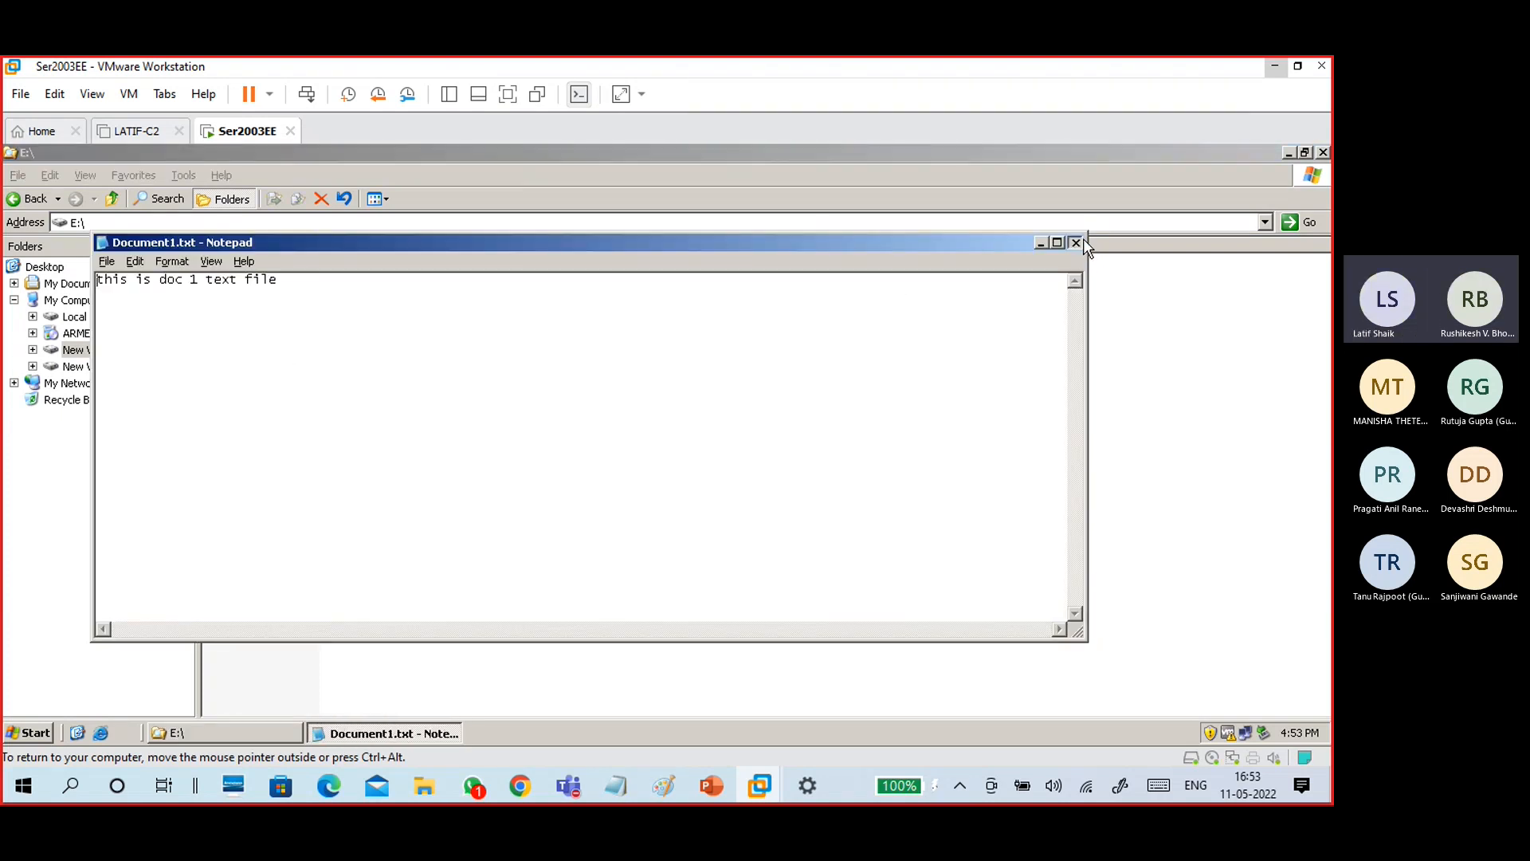
pyautogui.click(1076, 242)
# Duplicate Document1.txt in E: and rename the copy to Document2.txt.
pyautogui.rightClick(423, 464)
pyautogui.click(339, 441)
pyautogui.click(261, 347)
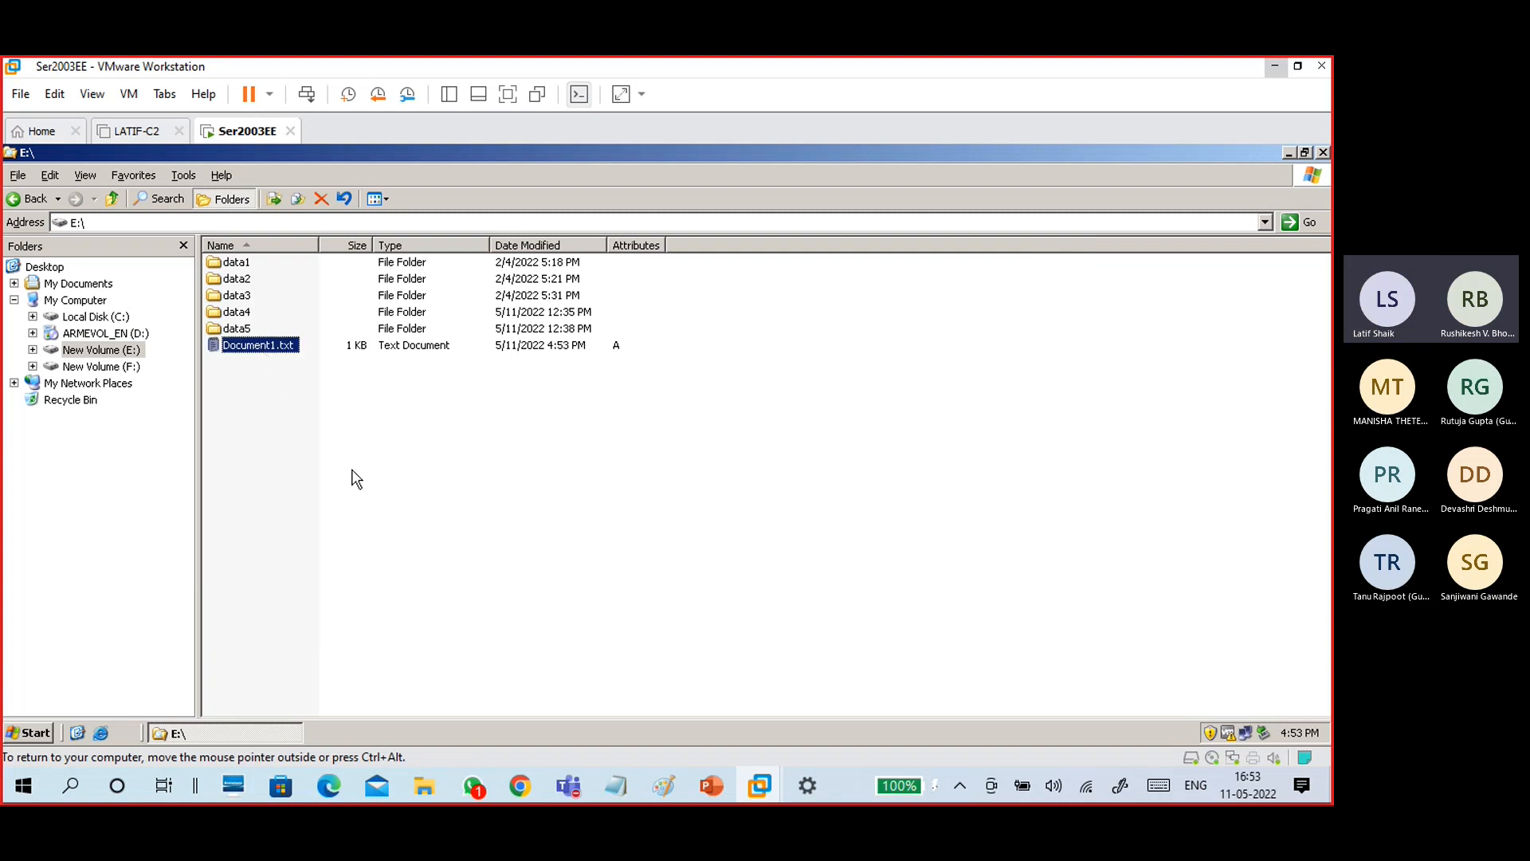
pyautogui.click(361, 473)
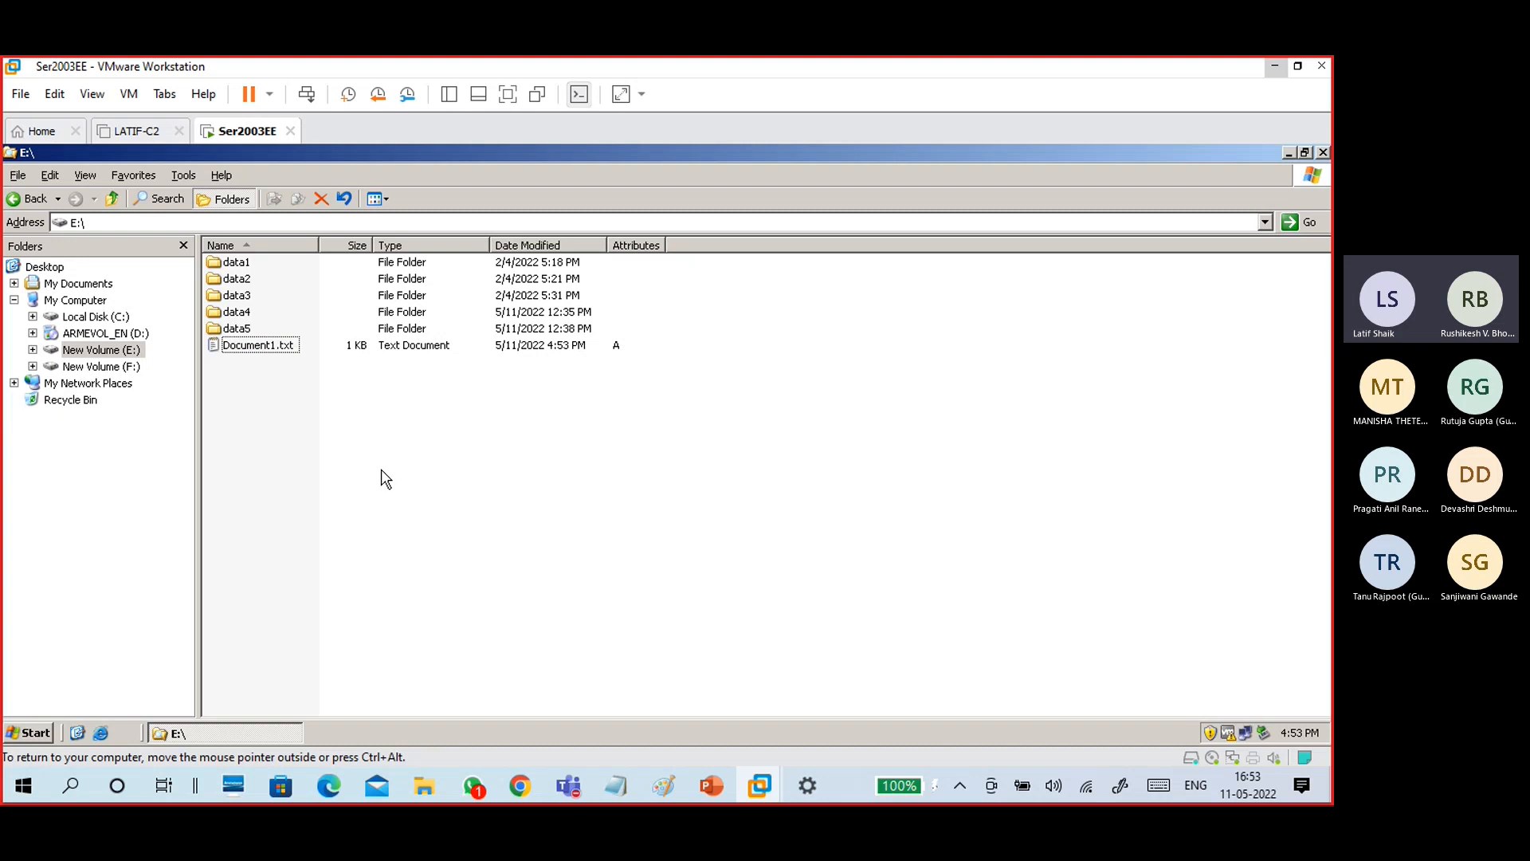
pyautogui.hotkey('ctrl', 'v')
pyautogui.rightClick(262, 364)
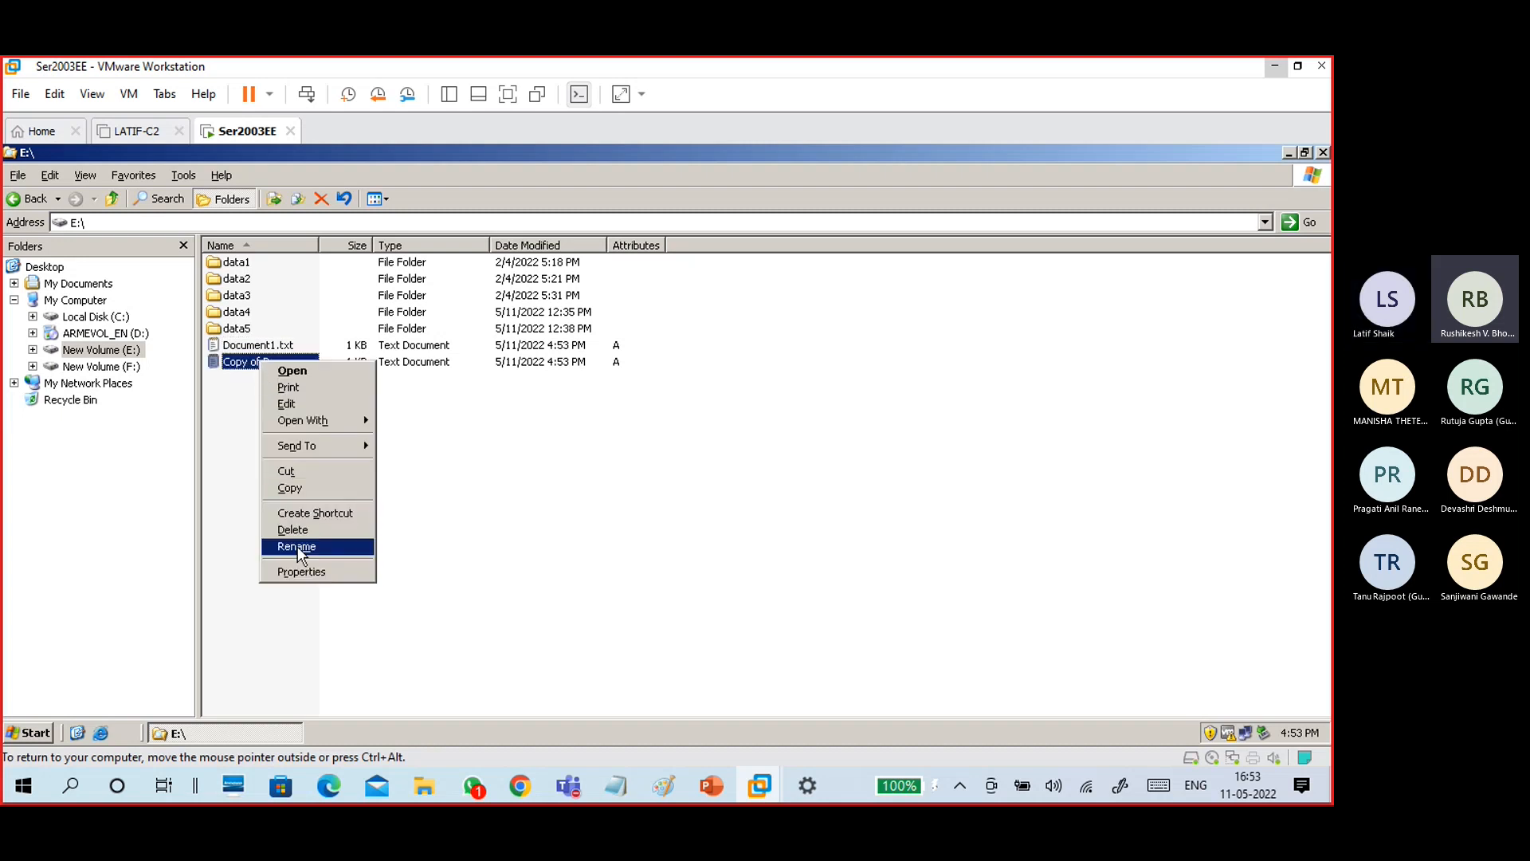
pyautogui.click(298, 547)
pyautogui.click(263, 362)
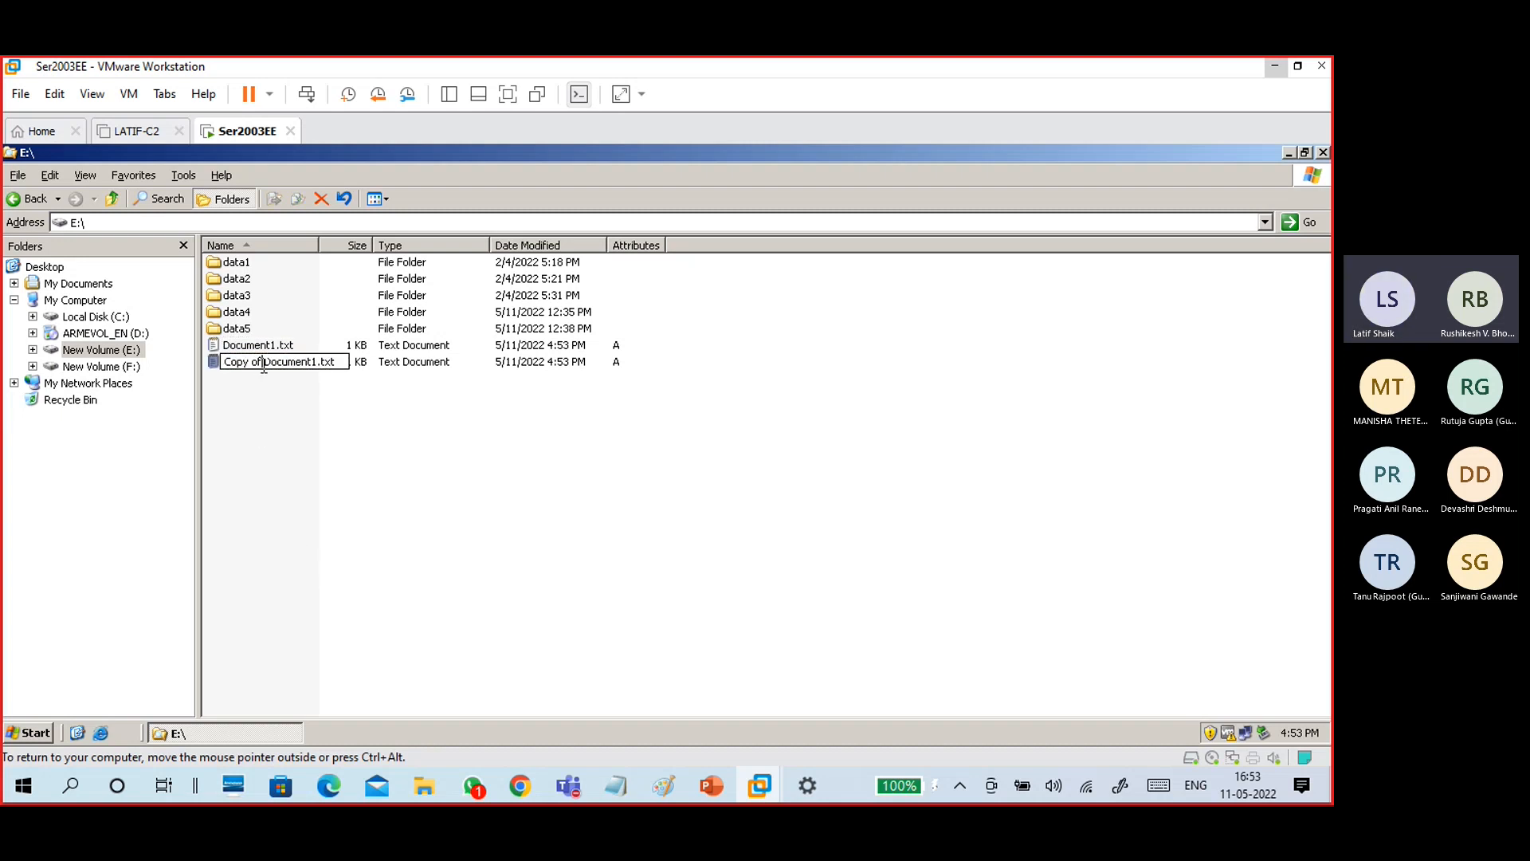
pyautogui.press('BackSpace')
pyautogui.press('BackSpace')
pyautogui.press('BackSpace')
pyautogui.press('BackSpace')
pyautogui.press('BackSpace')
pyautogui.press('BackSpace')
pyautogui.press('BackSpace')
pyautogui.press('BackSpace')
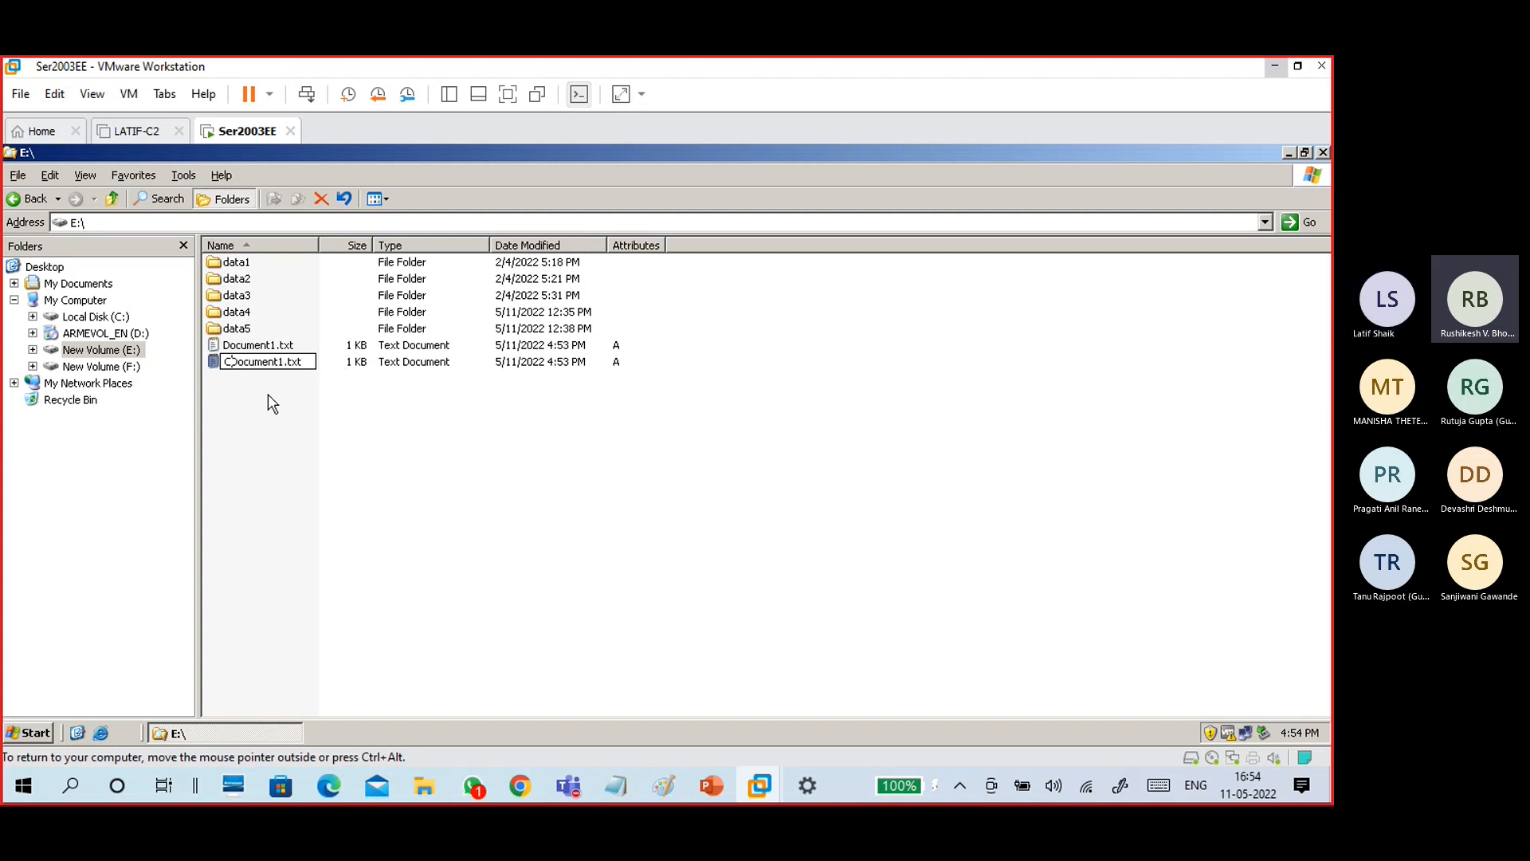
pyautogui.press('Right')
pyautogui.press('Right')
pyautogui.press('Right')
pyautogui.press('Right')
pyautogui.press('Right')
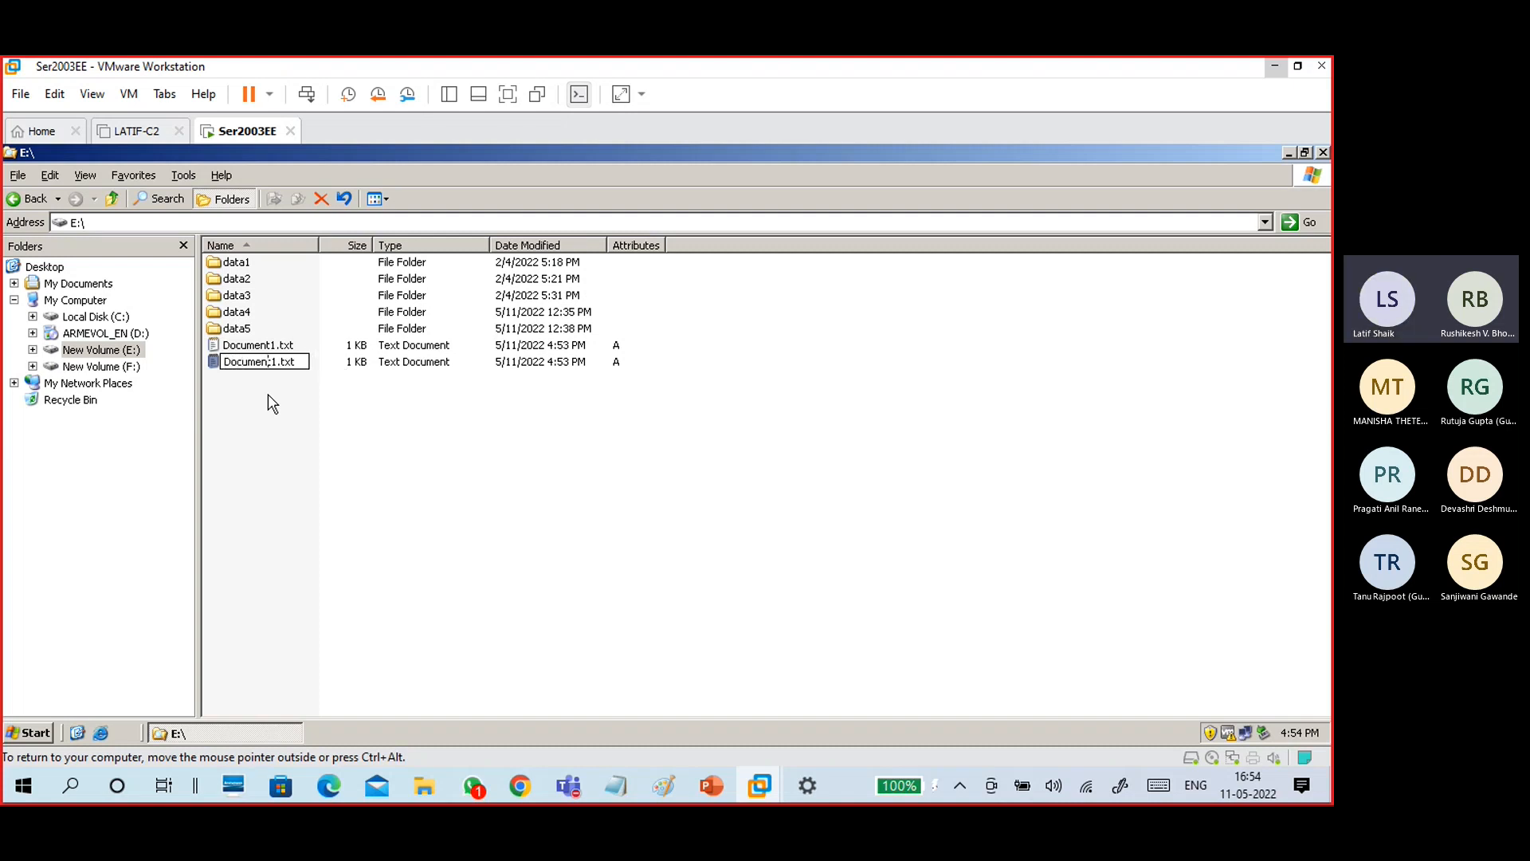
pyautogui.press('Return')
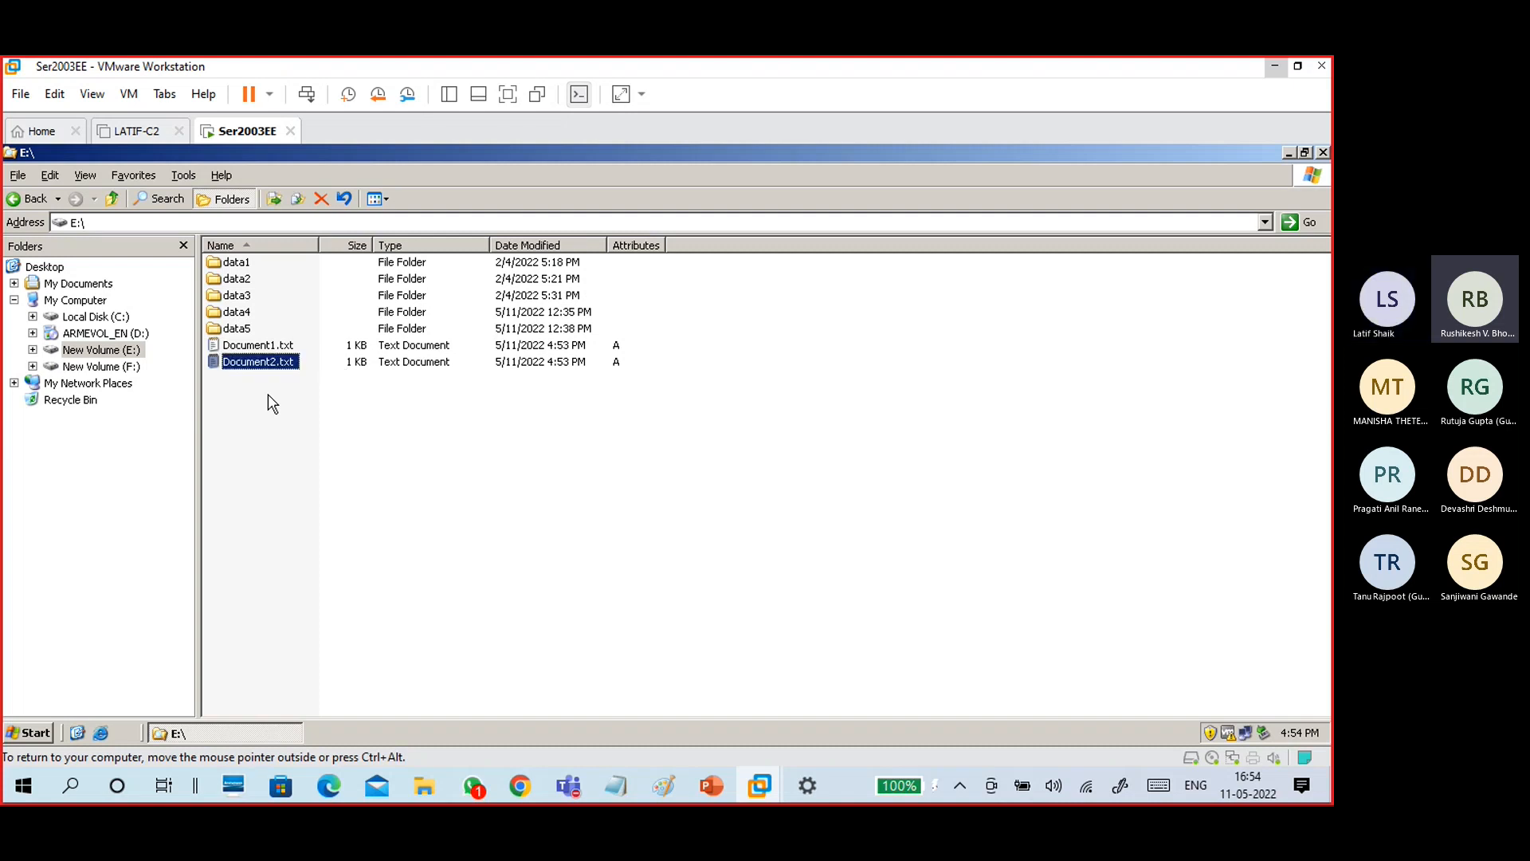
# Change the text in Document2.txt to "this is doc 2 text file" and save the file.
pyautogui.doubleClick(270, 364)
pyautogui.doubleClick(193, 280)
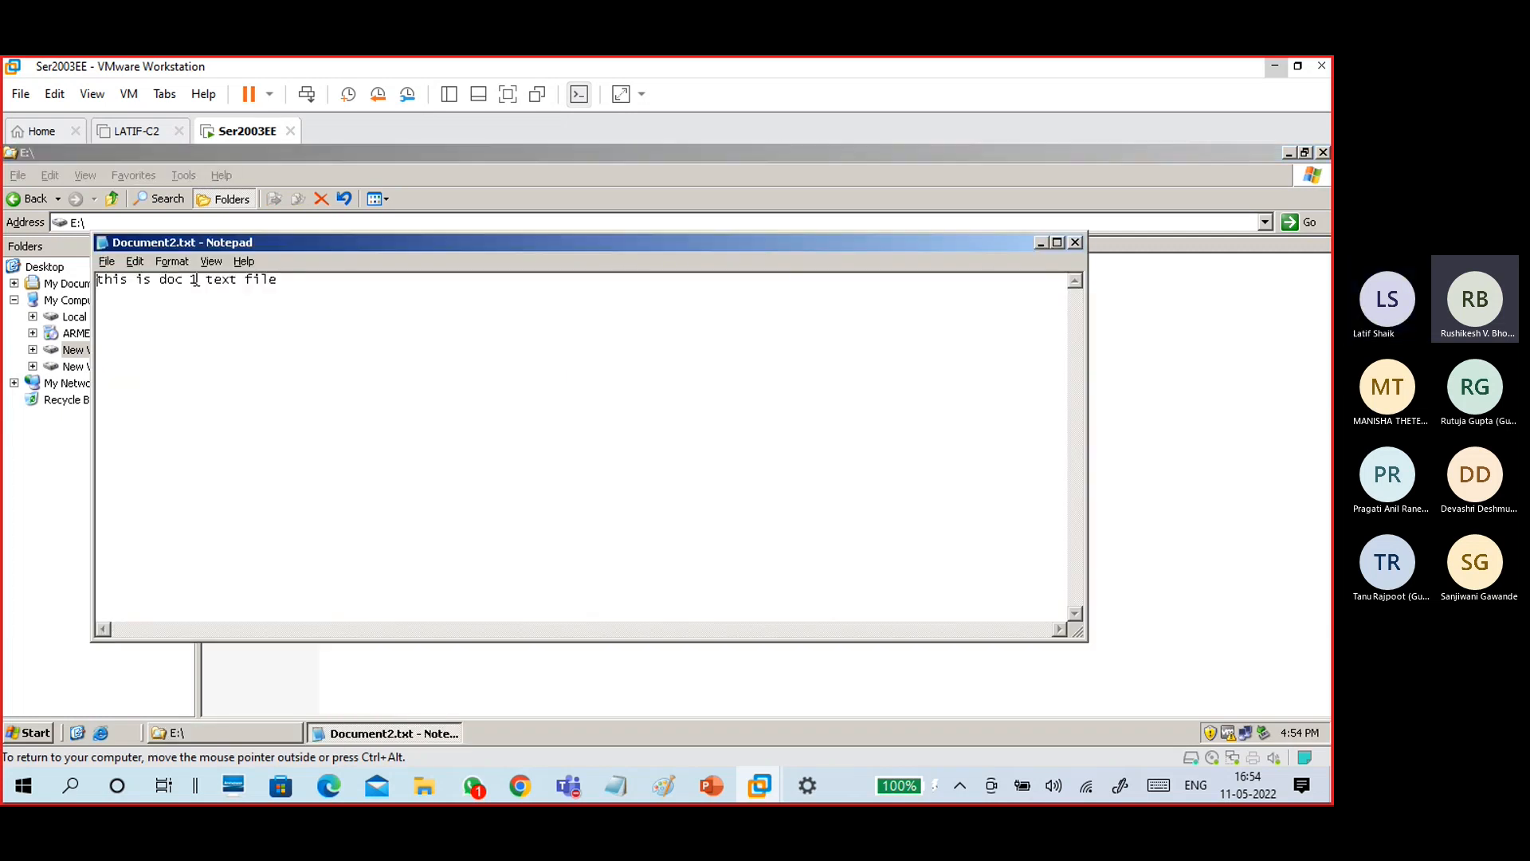
pyautogui.write('2')
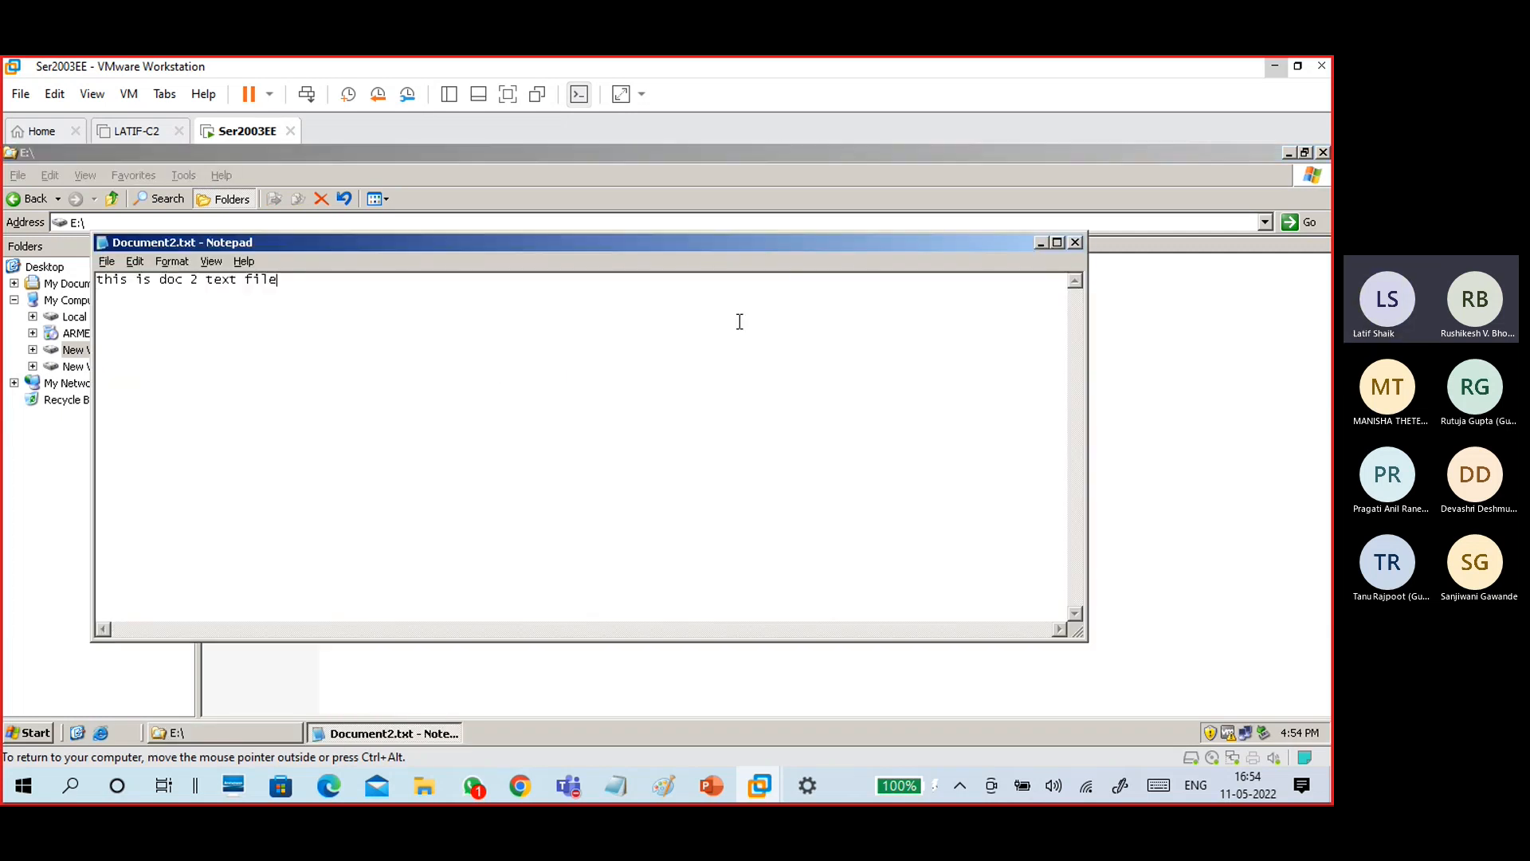
pyautogui.click(1075, 241)
pyautogui.click(569, 495)
pyautogui.click(458, 483)
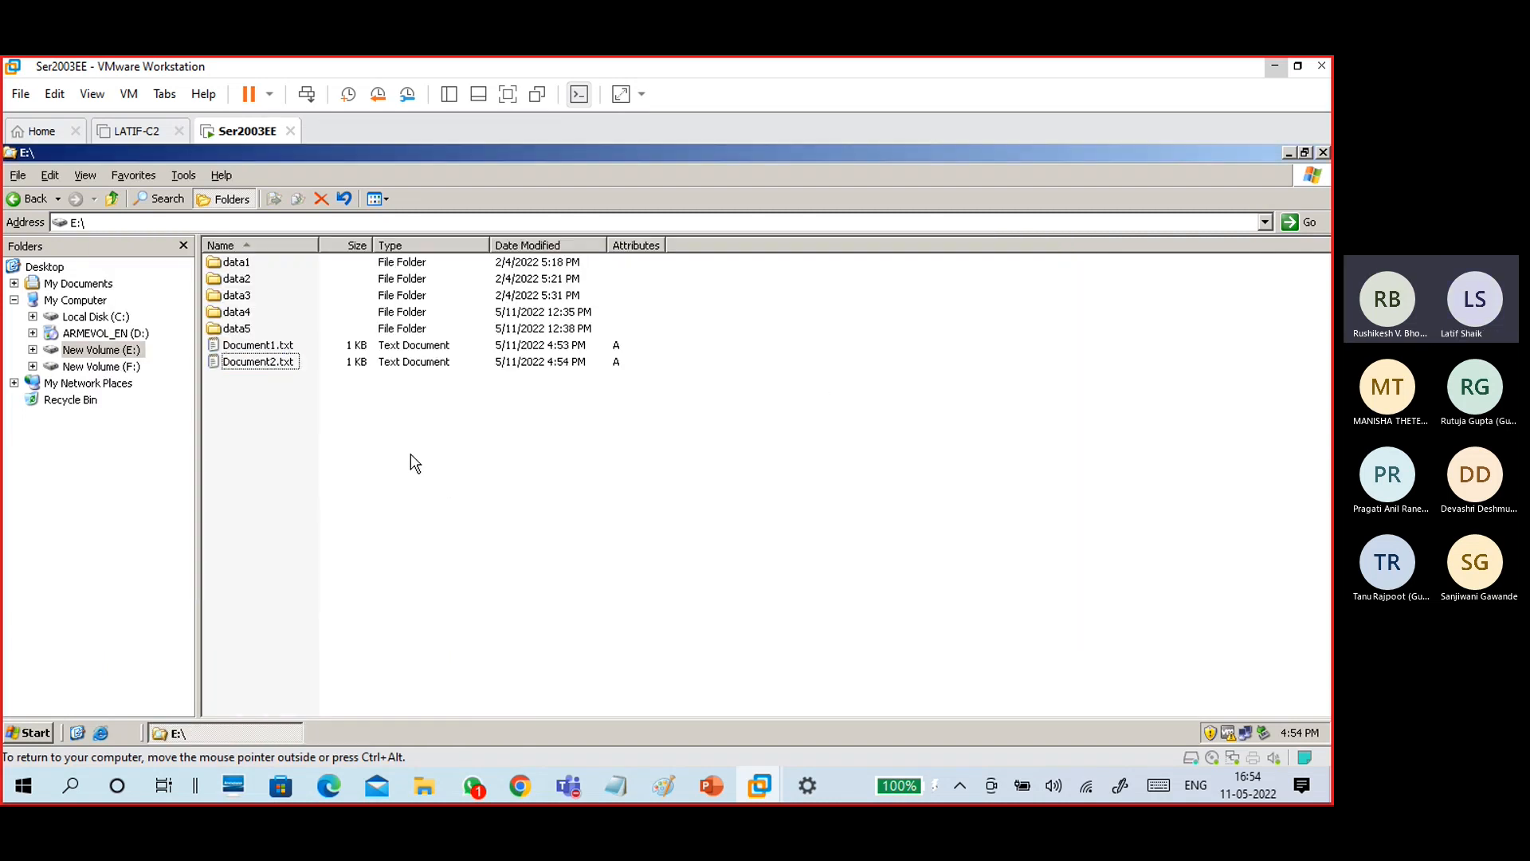
# Open the properties of New Volume (E:) and enable shadow copies for the E: volume.
pyautogui.click(119, 351)
pyautogui.rightClick(121, 350)
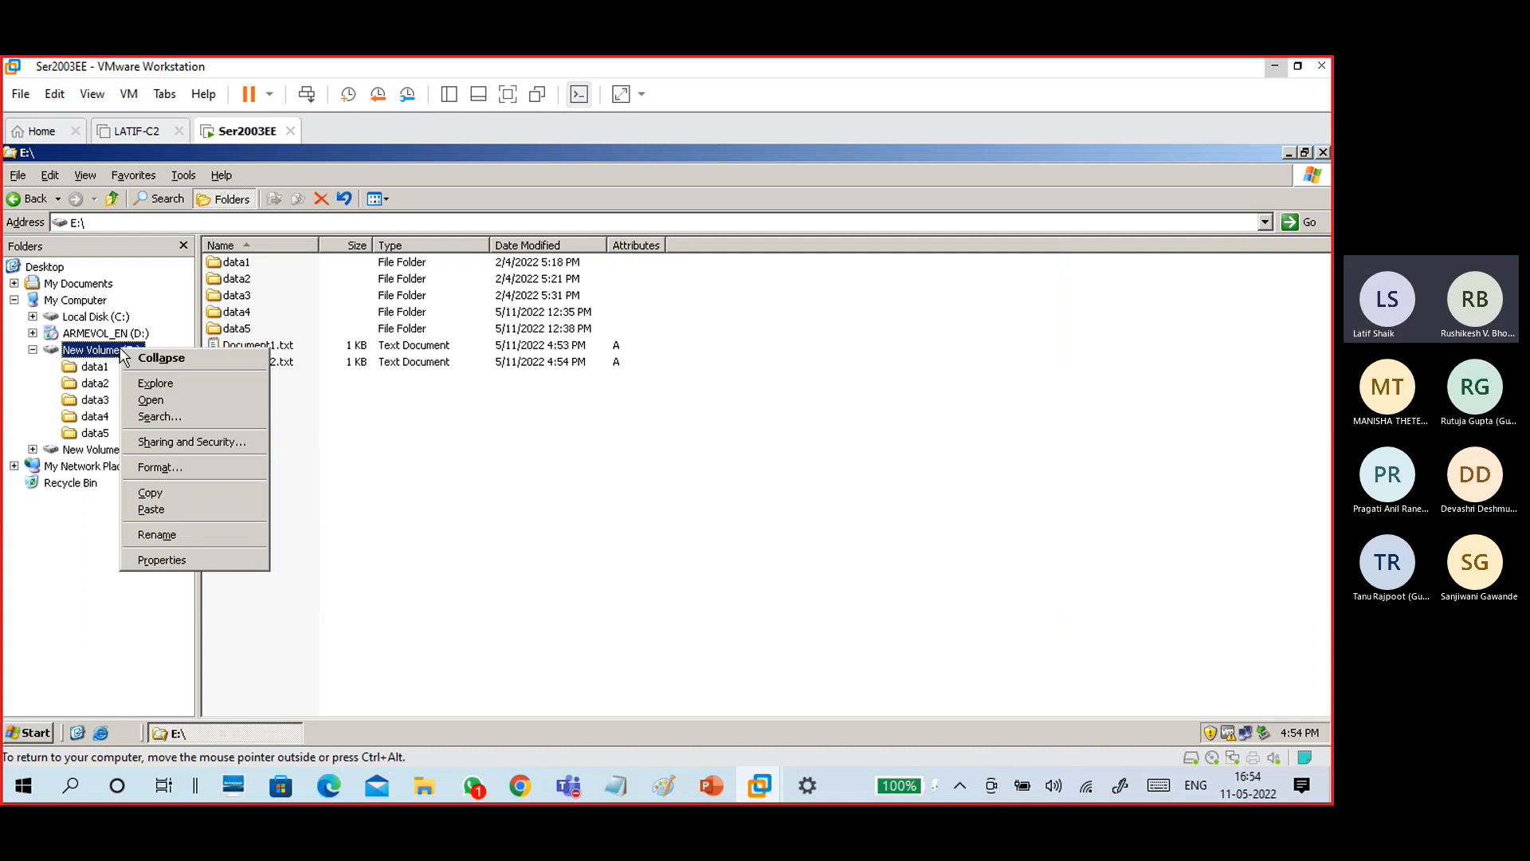
pyautogui.click(230, 561)
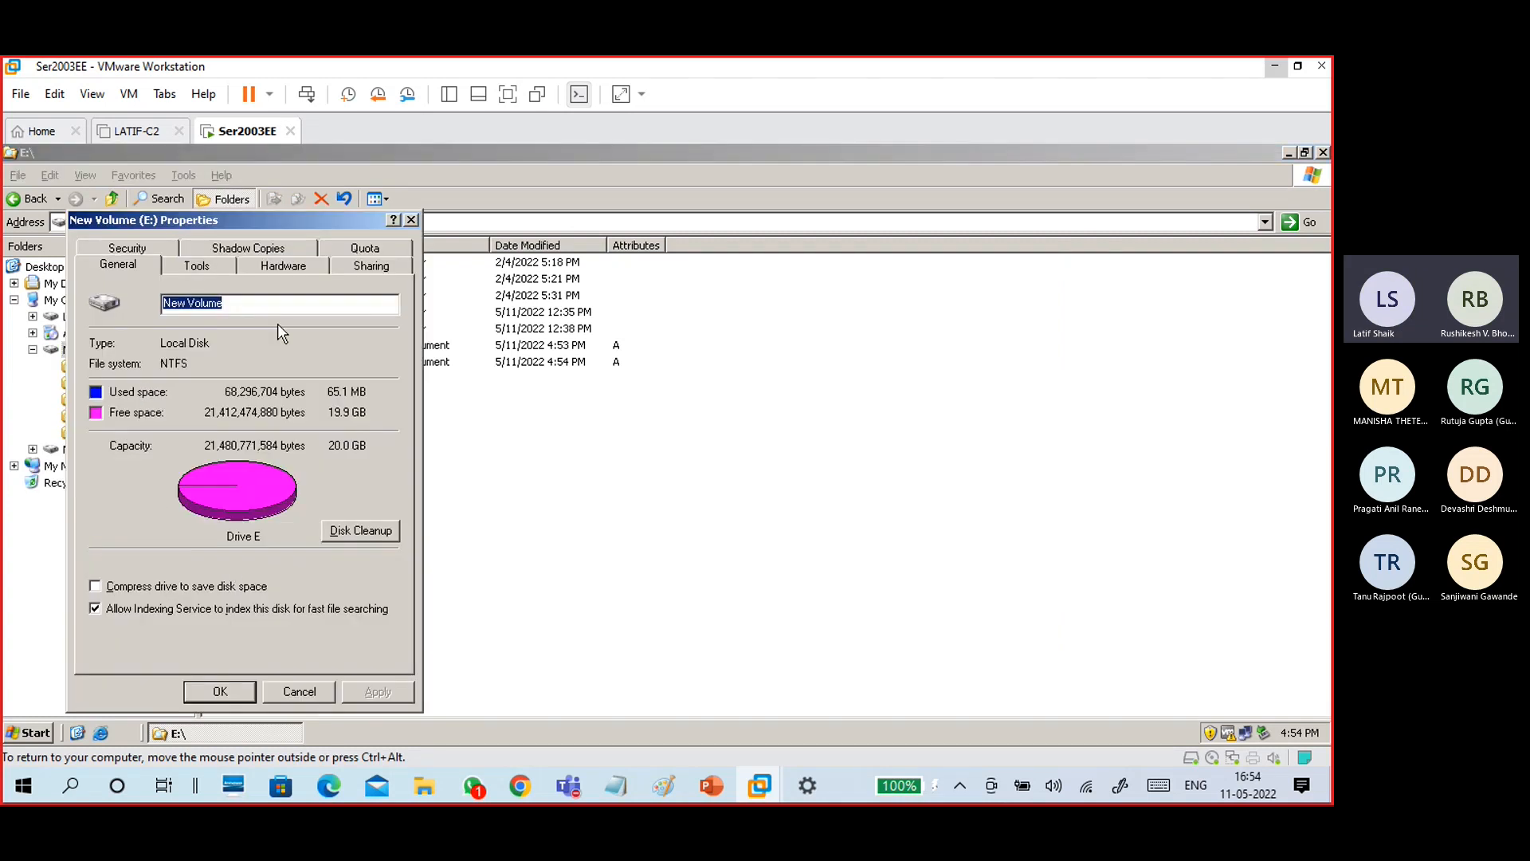
pyautogui.moveTo(258, 219); pyautogui.dragTo(610, 193)
pyautogui.click(609, 223)
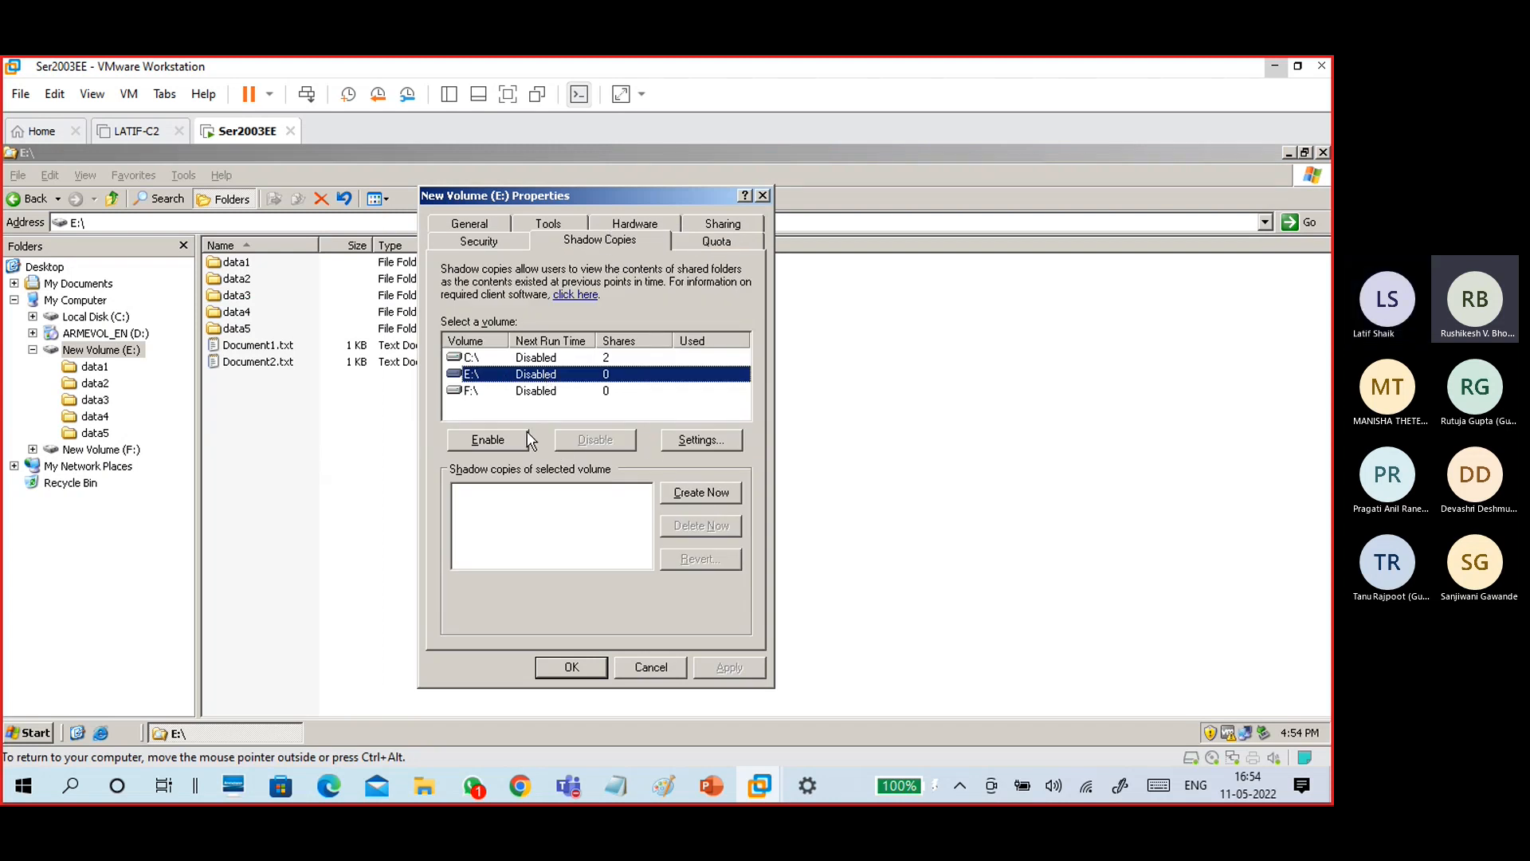
pyautogui.click(516, 449)
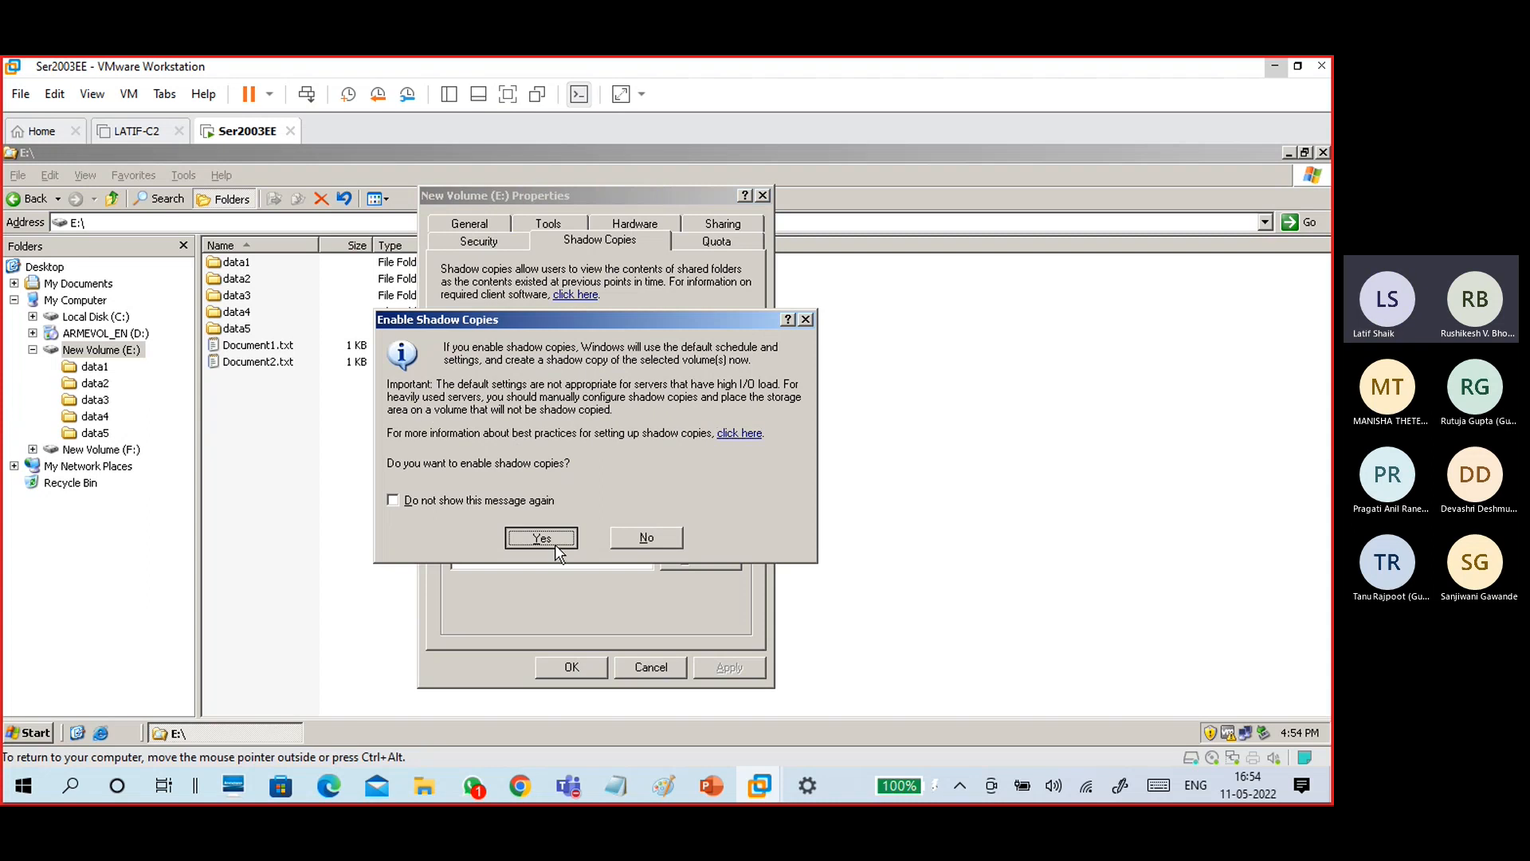
pyautogui.click(555, 543)
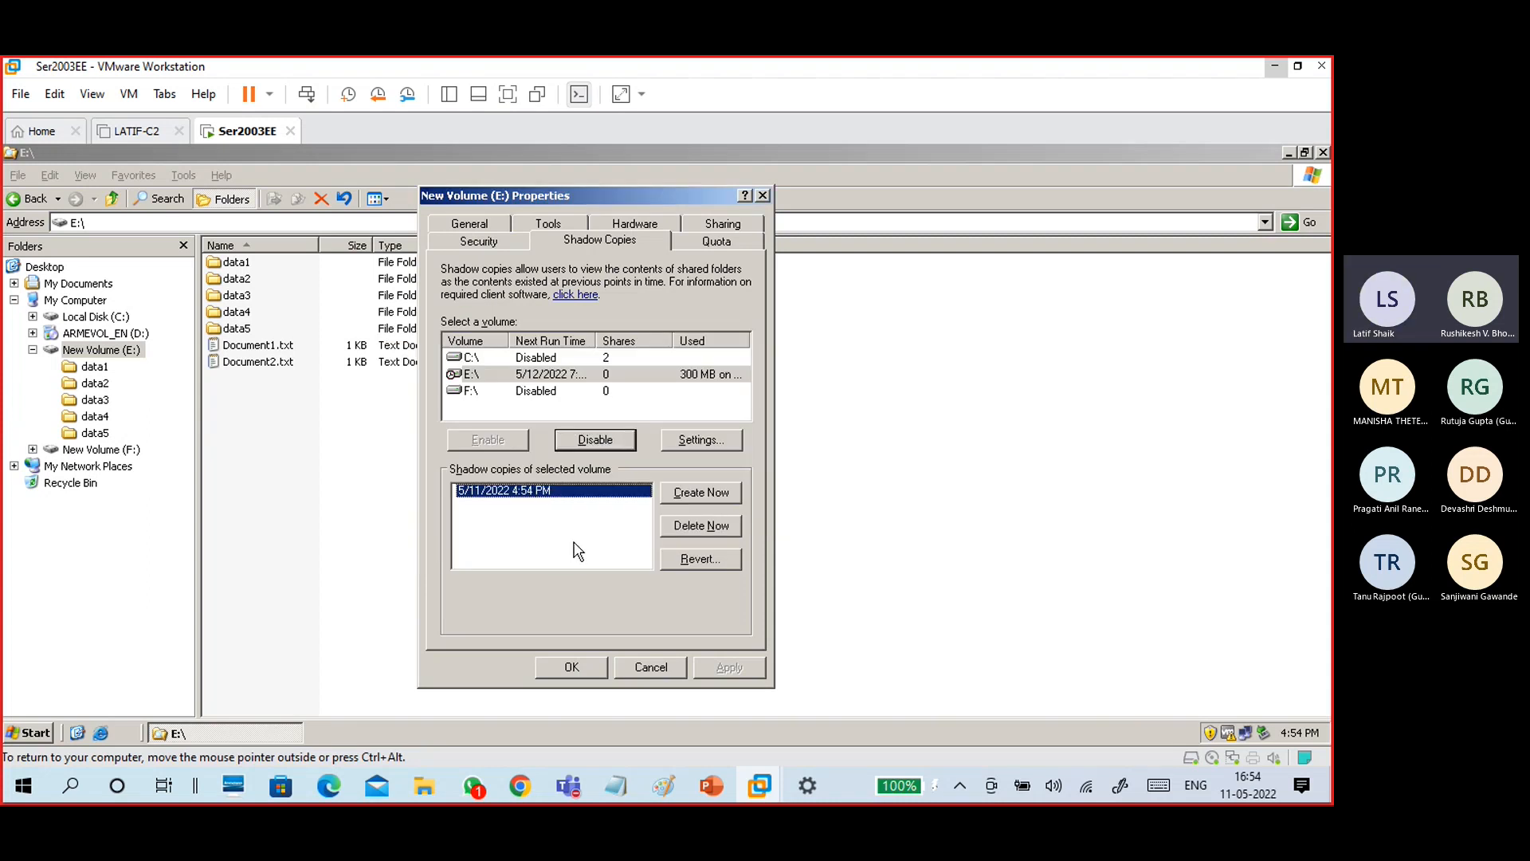
# Open the shadow copy settings for E:, review the maximum size limit, and open the schedule.
pyautogui.click(708, 374)
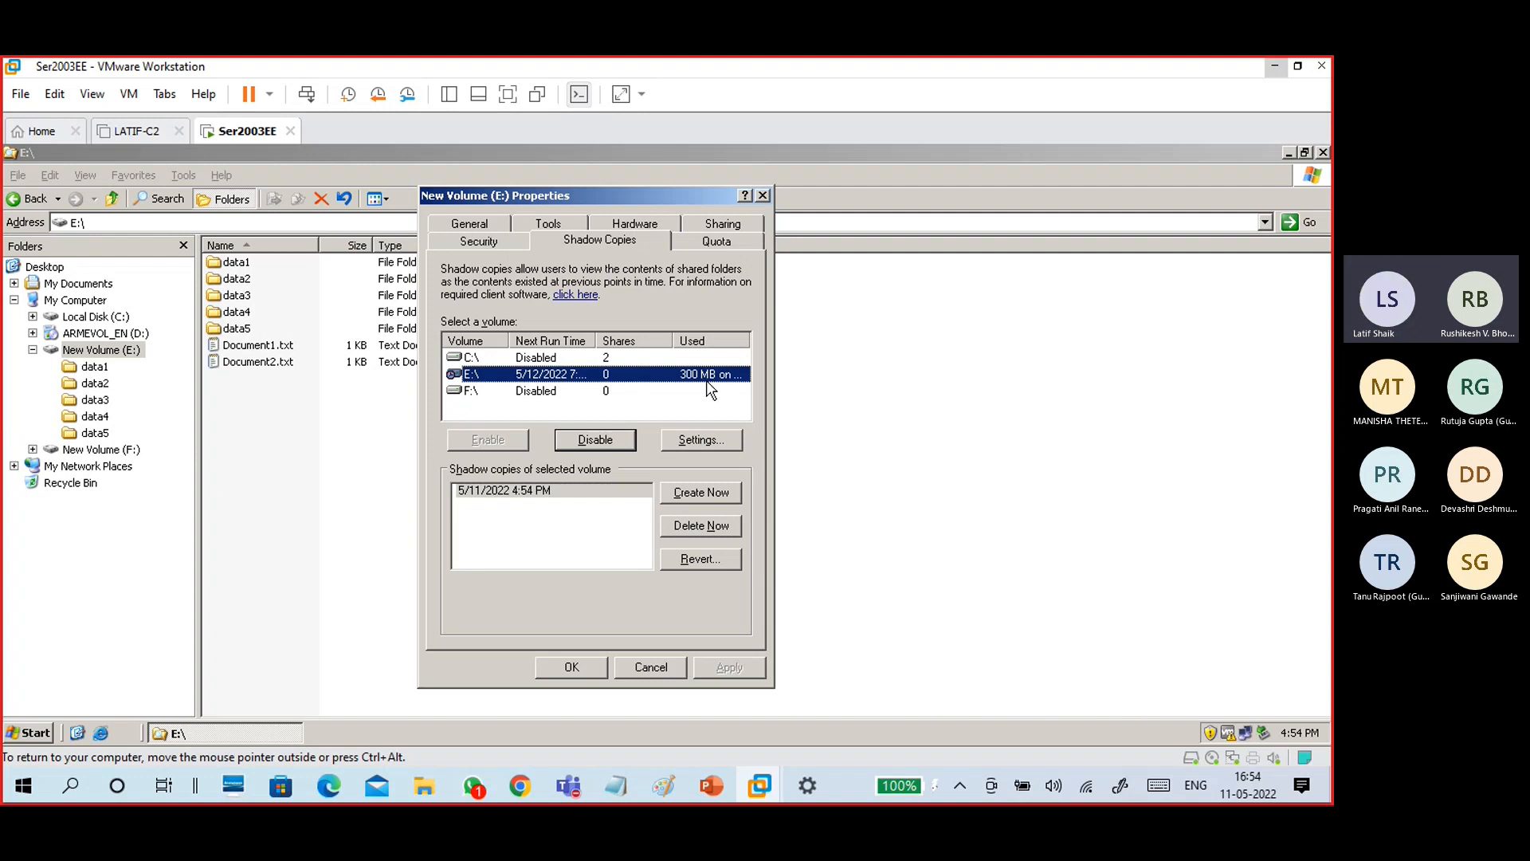
pyautogui.click(701, 438)
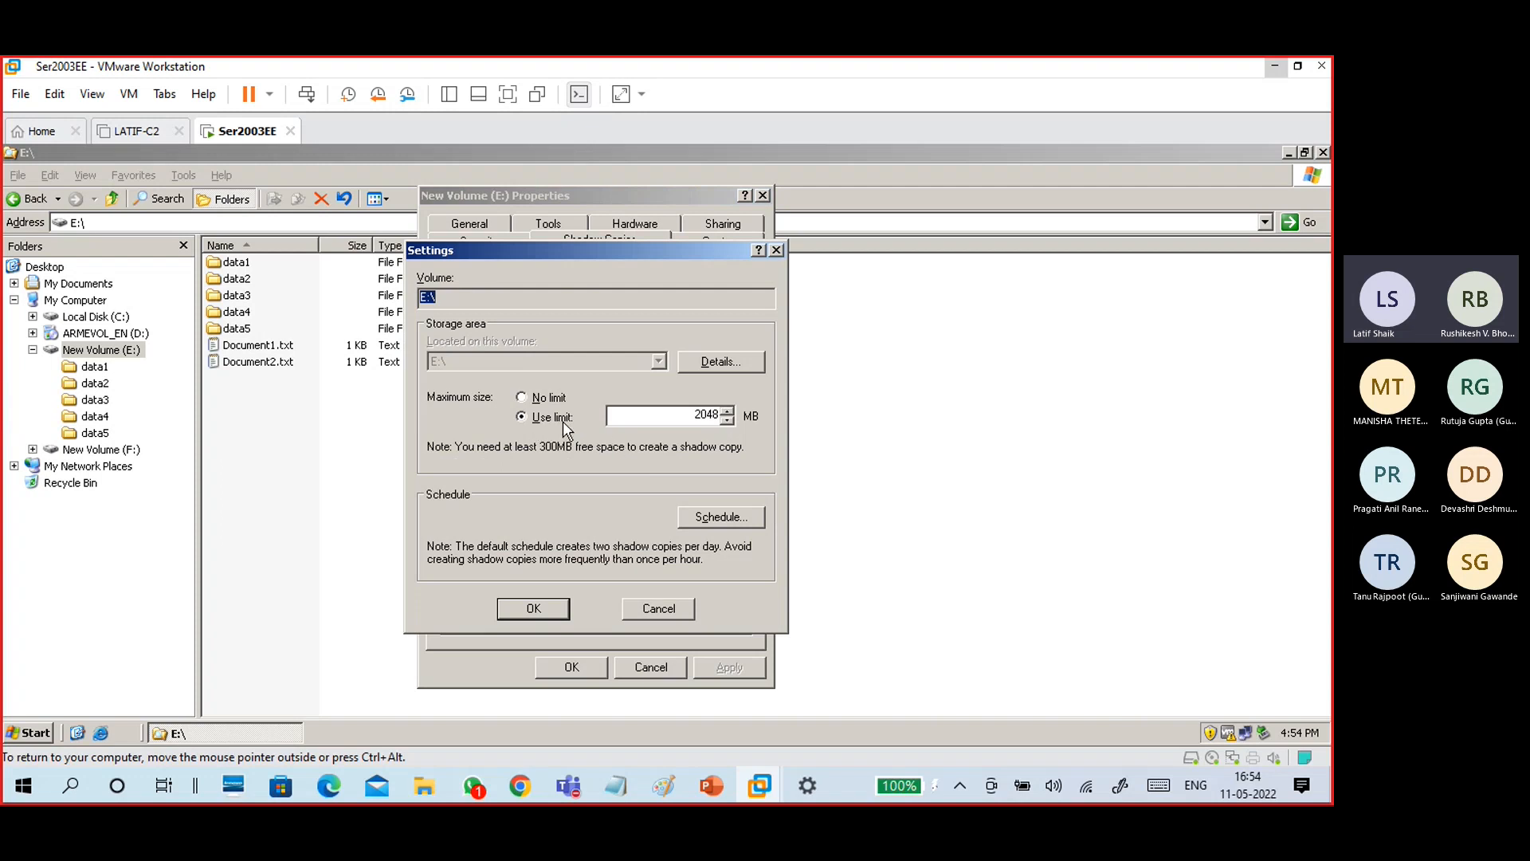
pyautogui.doubleClick(706, 414)
pyautogui.click(662, 414)
pyautogui.click(706, 517)
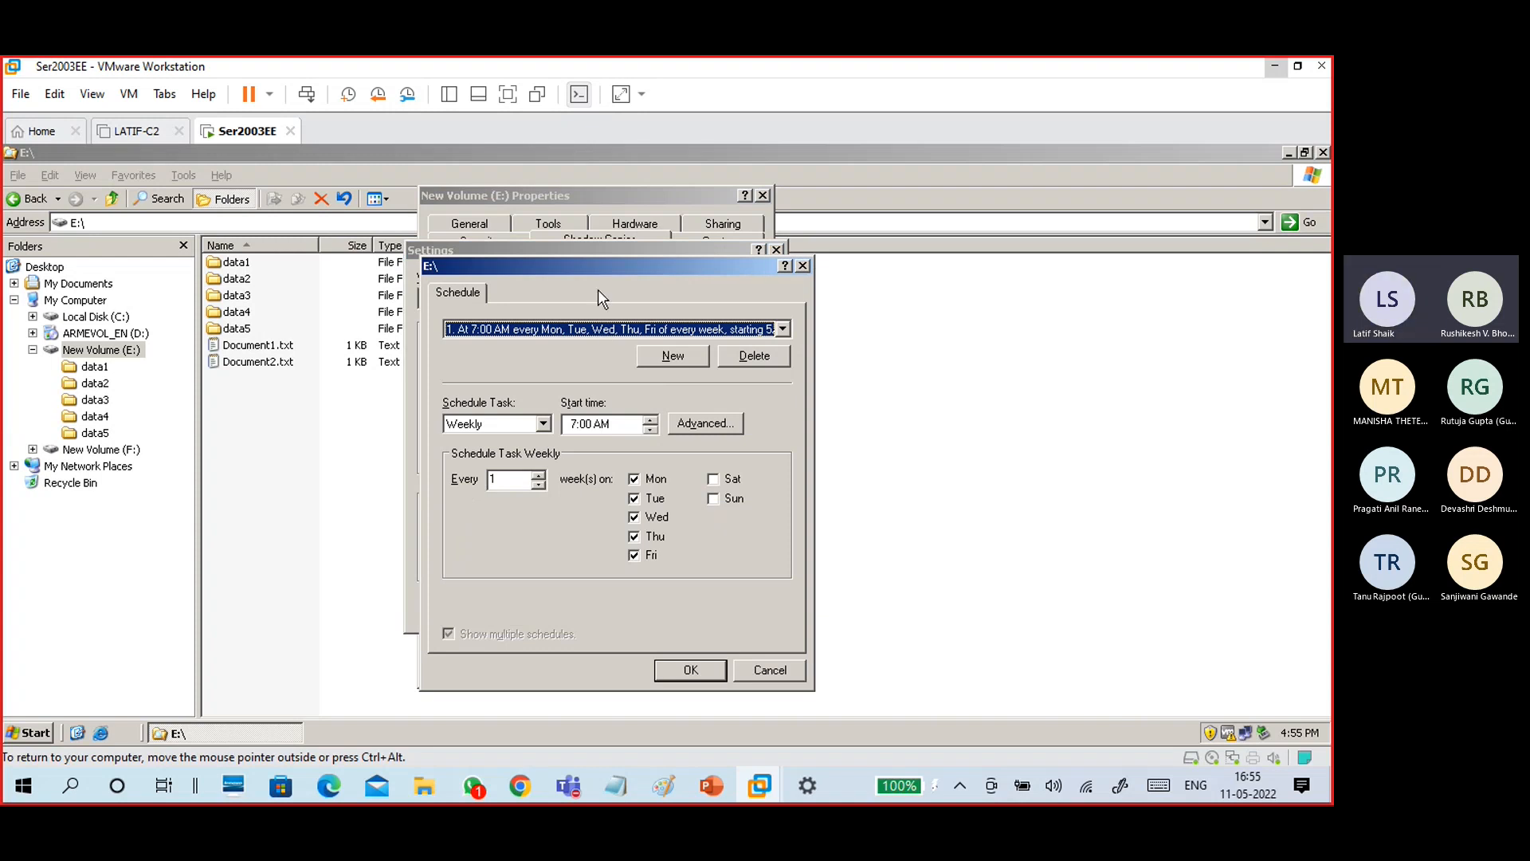
pyautogui.moveTo(596, 268); pyautogui.dragTo(774, 233)
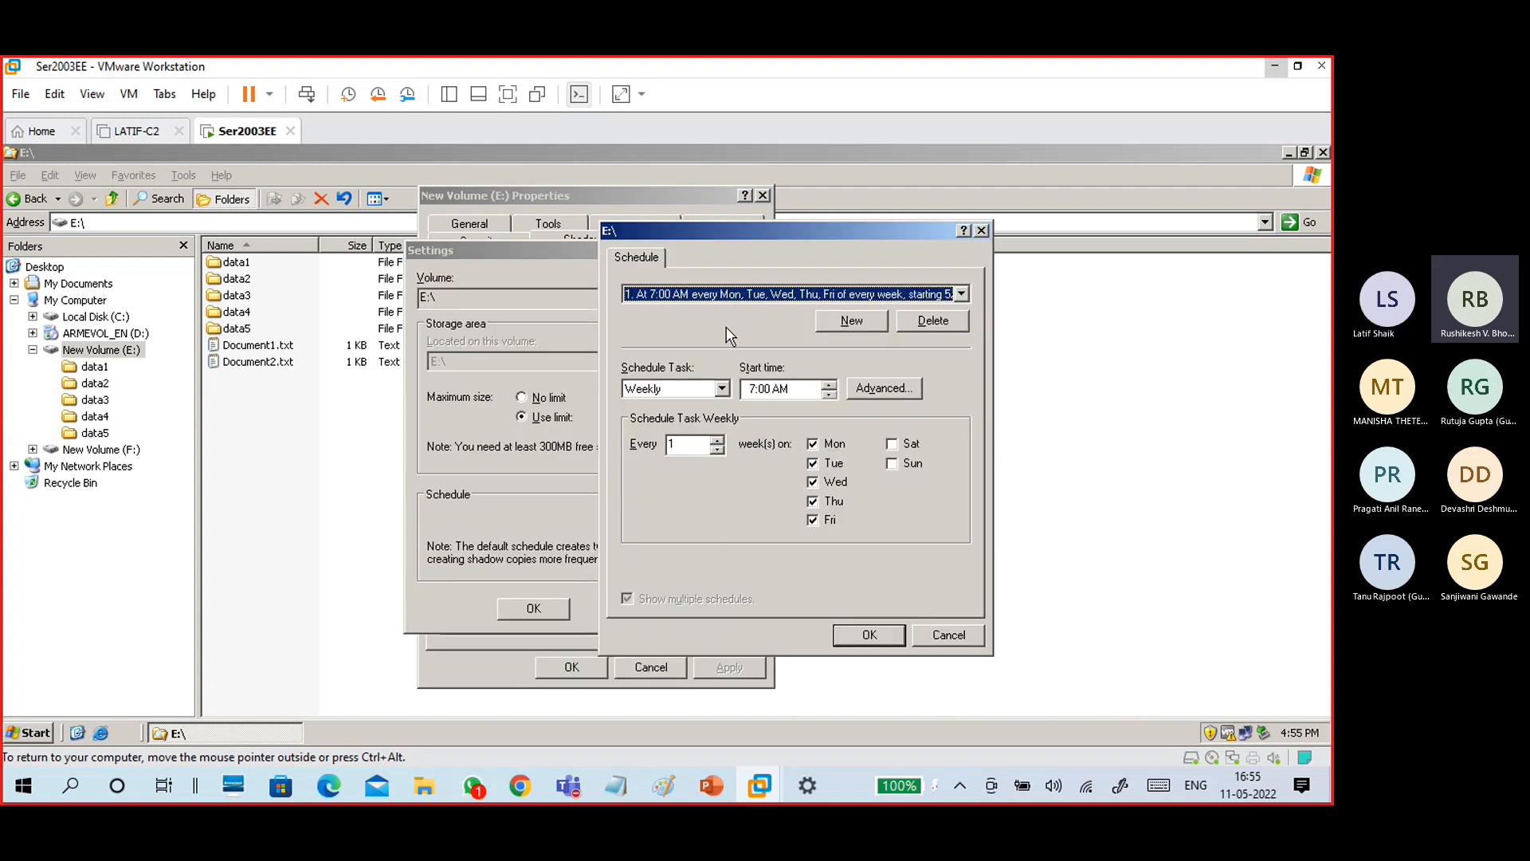
# Try the Daily, Once, At System Startup and At Logon options for E:'s first scheduled shadow copy task.
pyautogui.click(722, 389)
pyautogui.click(705, 406)
pyautogui.click(722, 389)
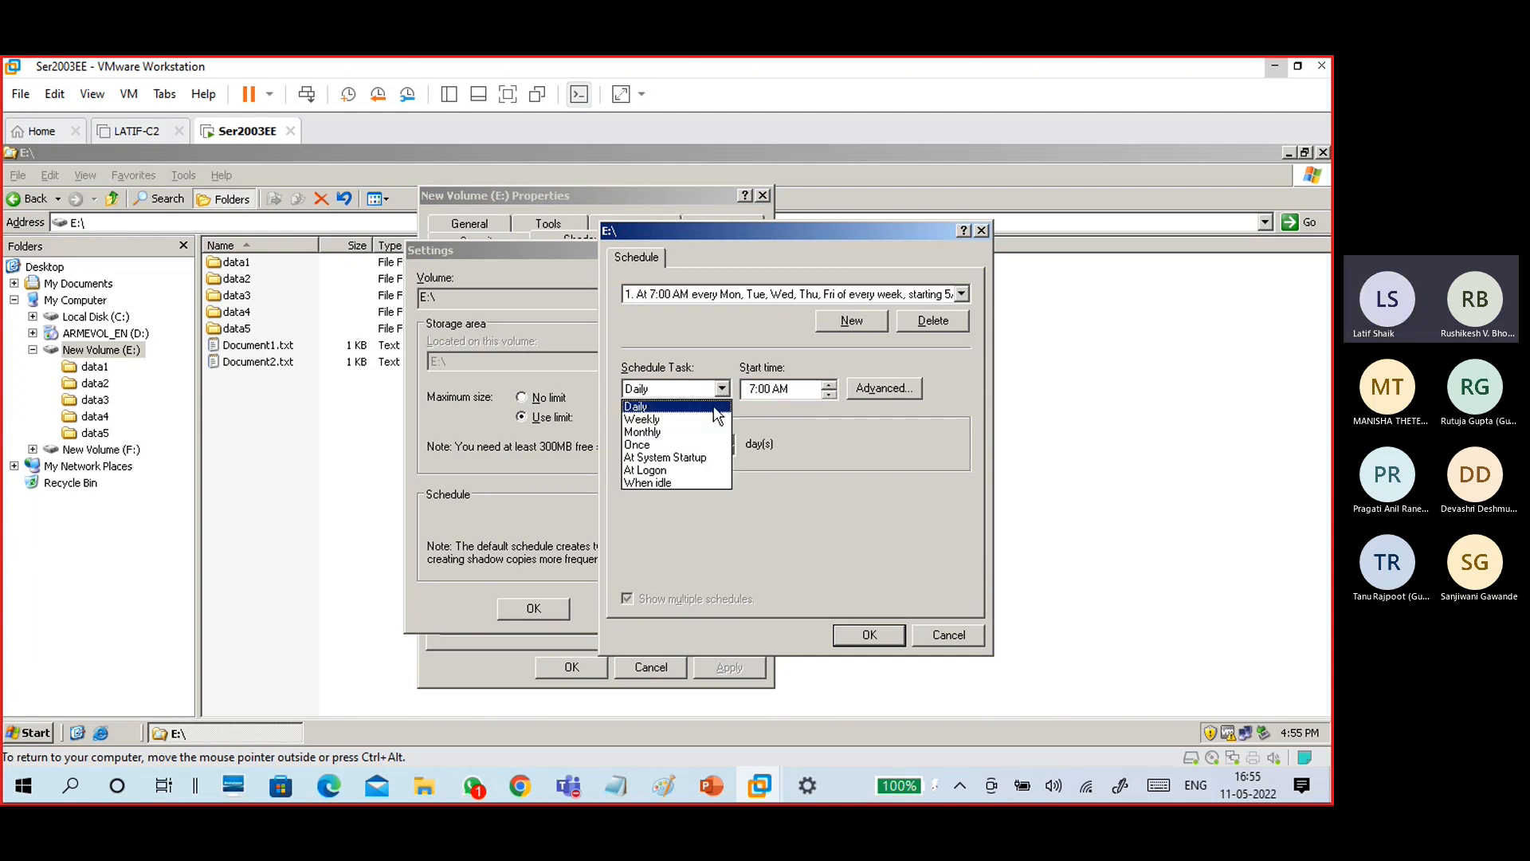
pyautogui.click(711, 447)
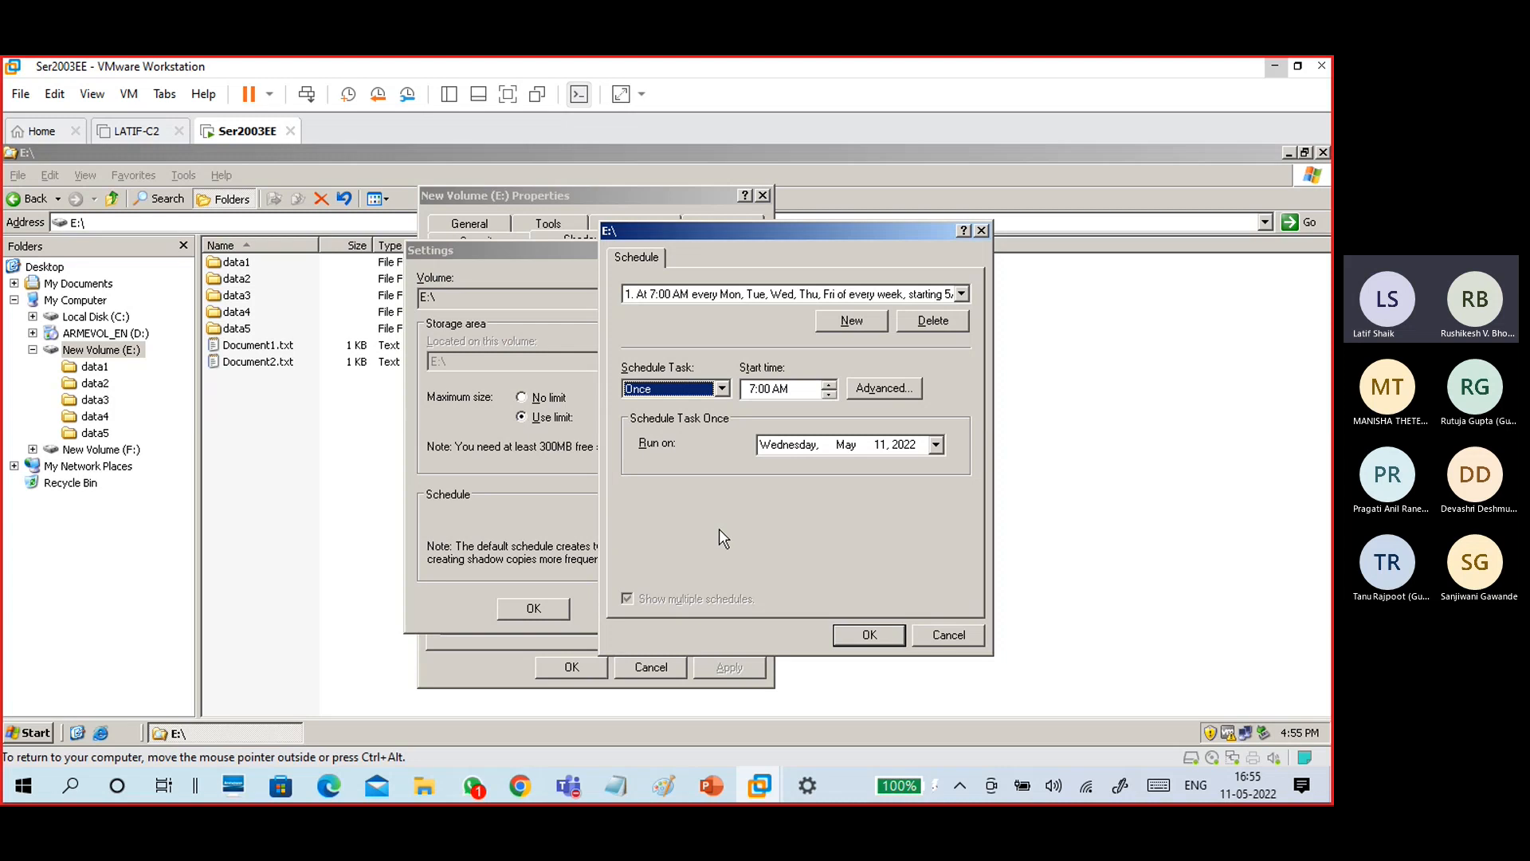
pyautogui.click(722, 389)
pyautogui.click(708, 460)
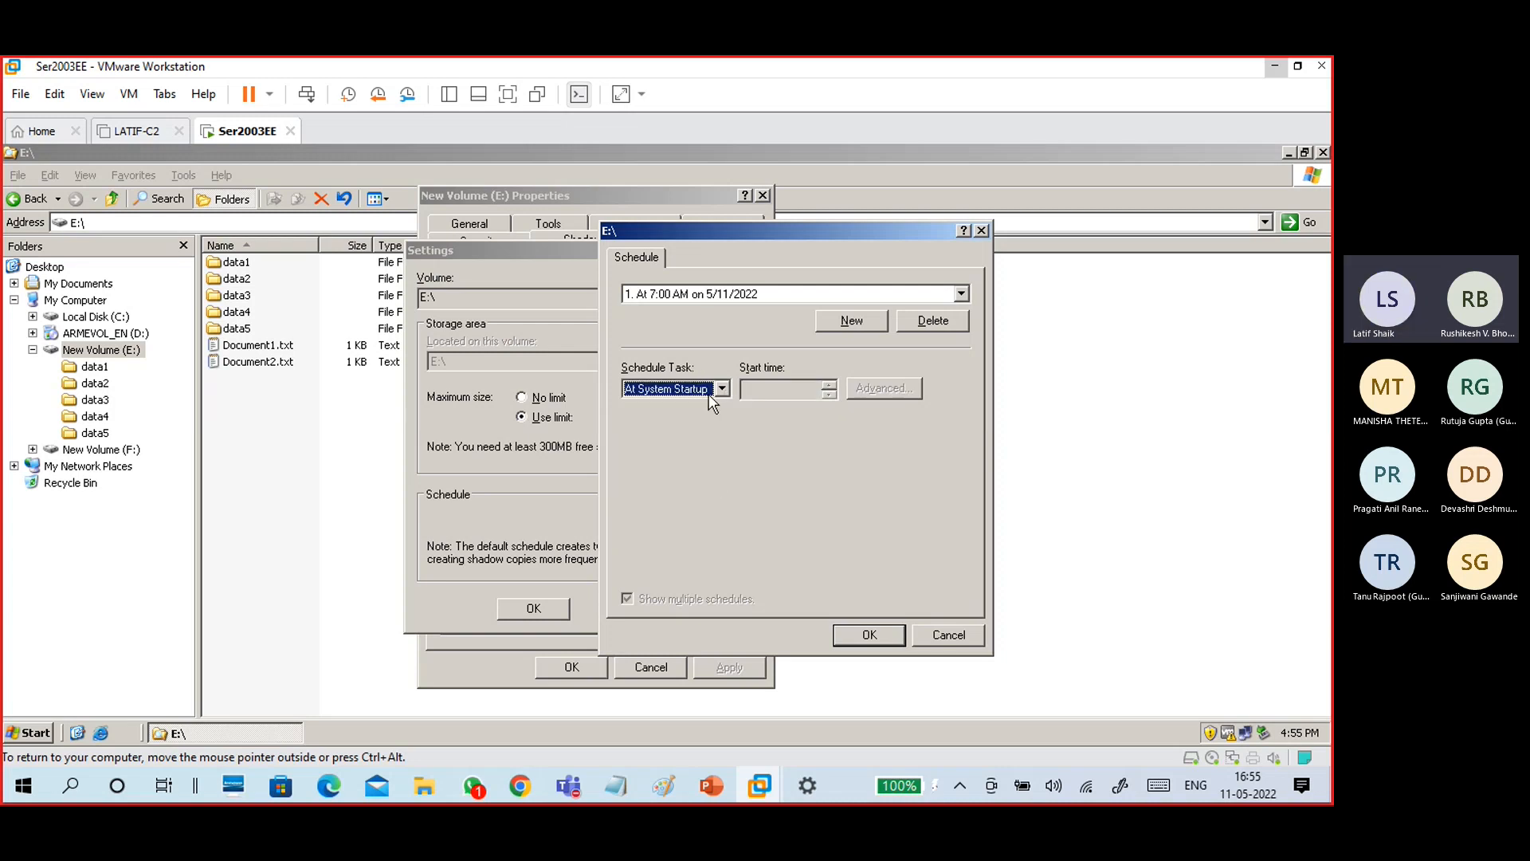
pyautogui.click(722, 388)
pyautogui.click(685, 476)
pyautogui.click(721, 390)
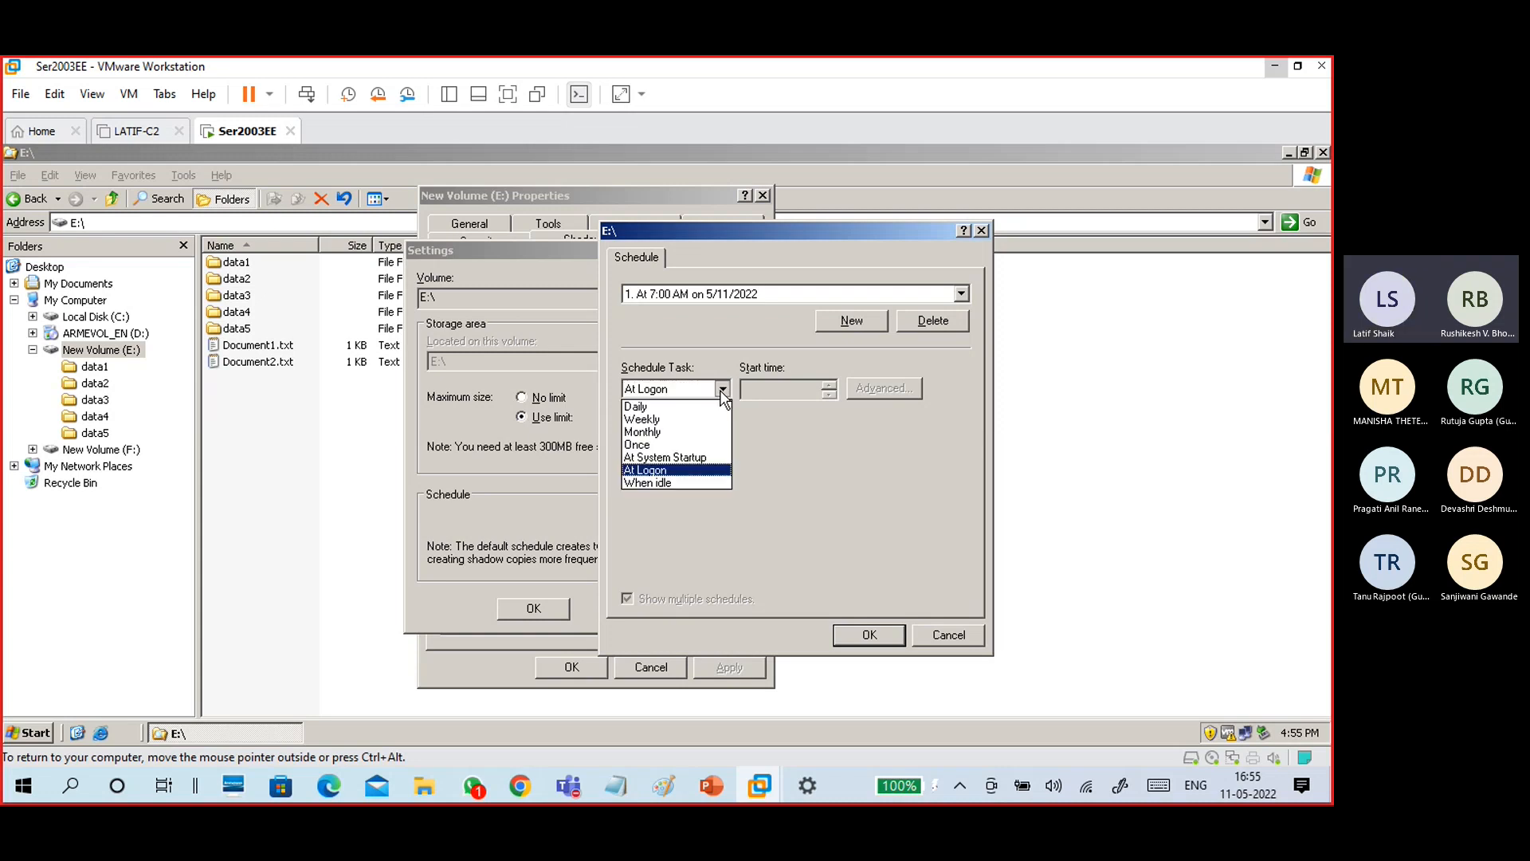
pyautogui.click(681, 475)
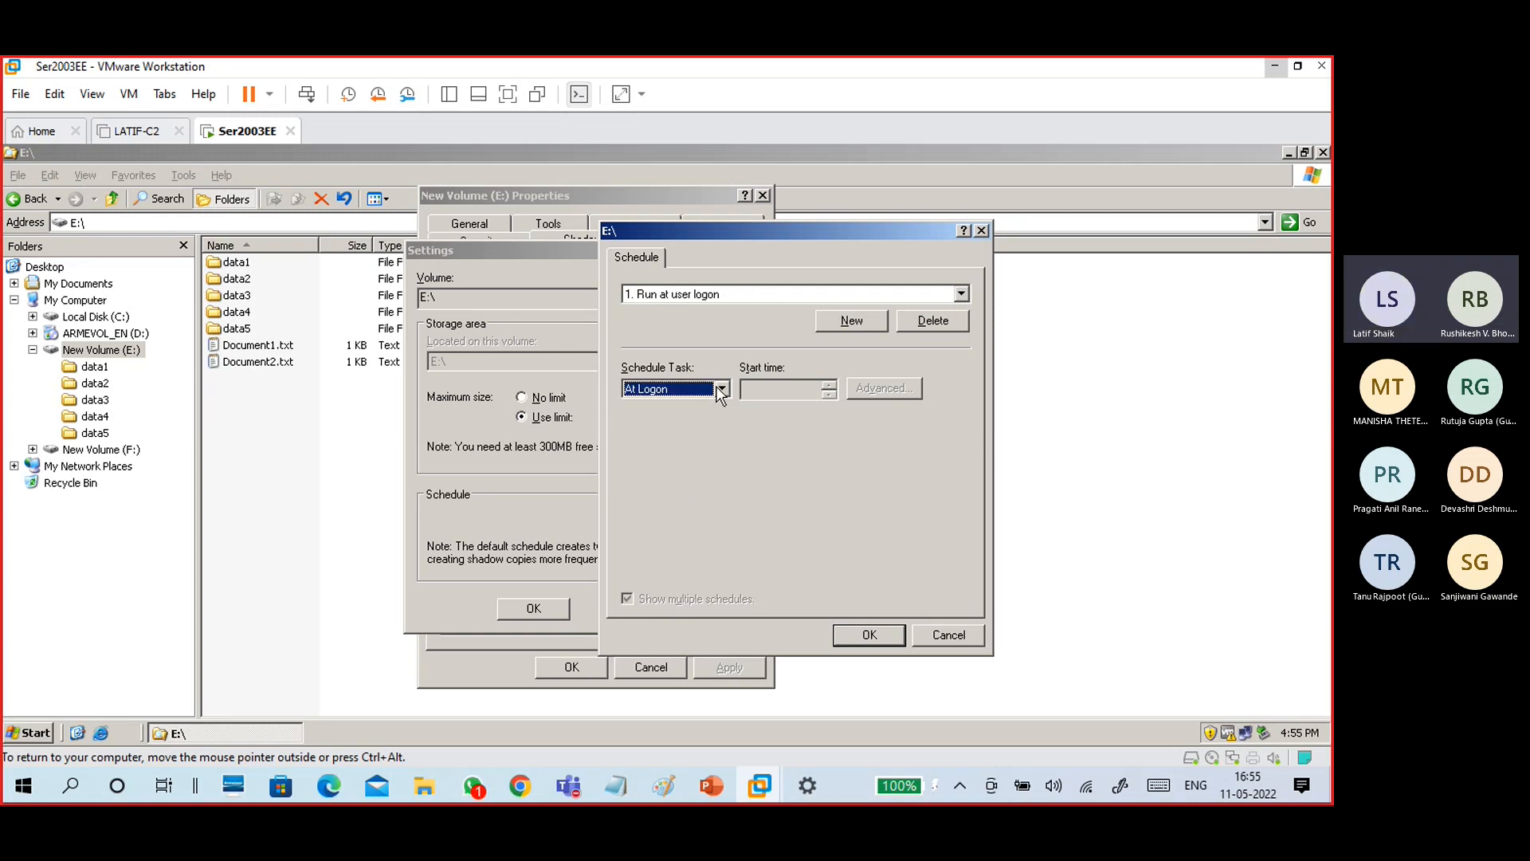
# Set E:'s first scheduled shadow copy task to Daily.
pyautogui.click(704, 389)
pyautogui.click(679, 406)
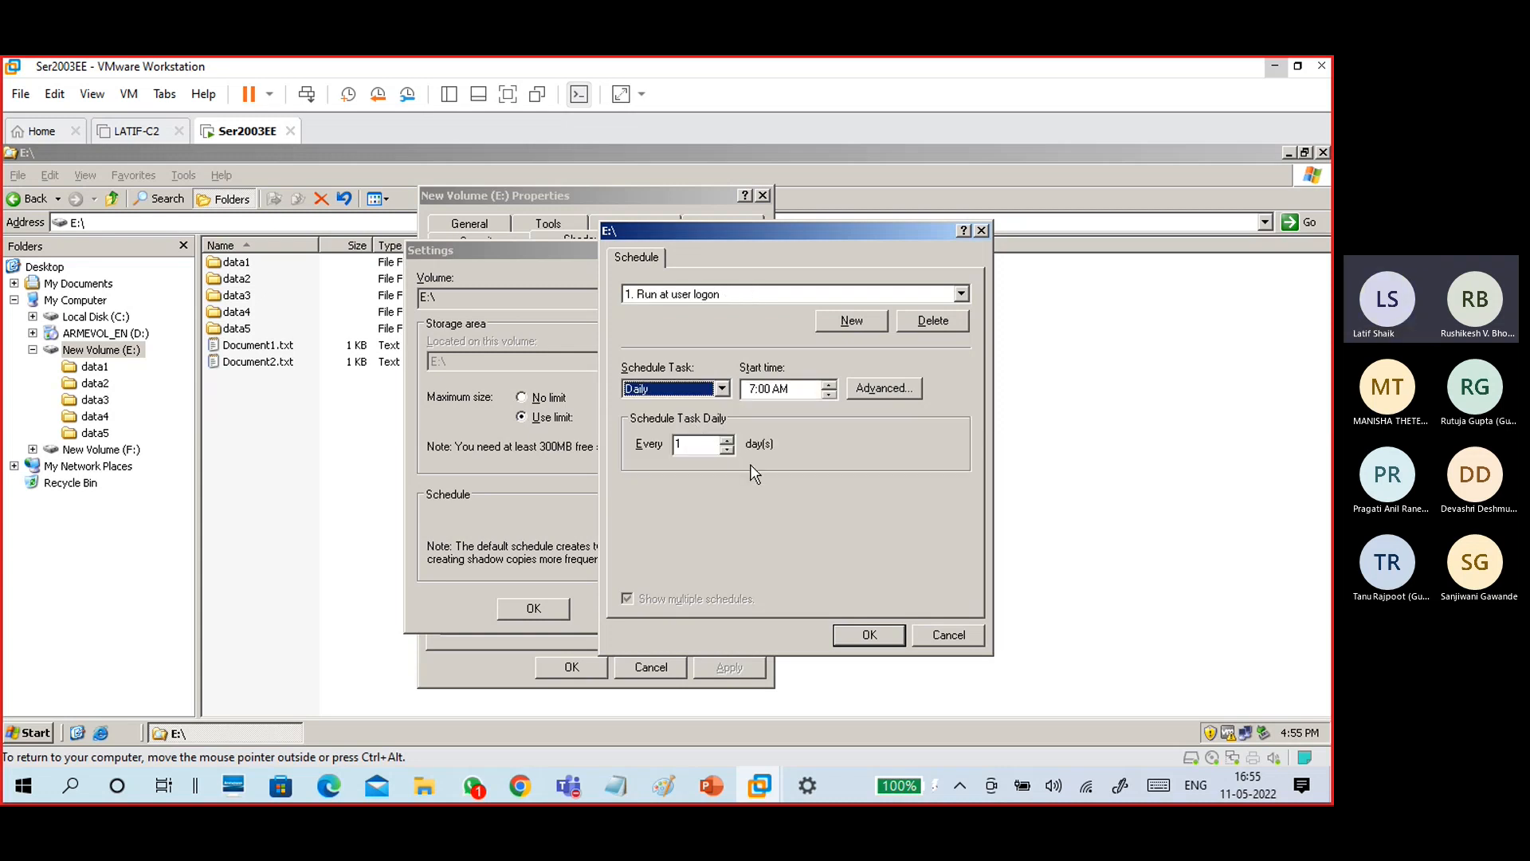
# Try the Once and Weekly options for E:'s first scheduled shadow copy task and discard the schedule changes.
pyautogui.click(722, 390)
pyautogui.click(712, 447)
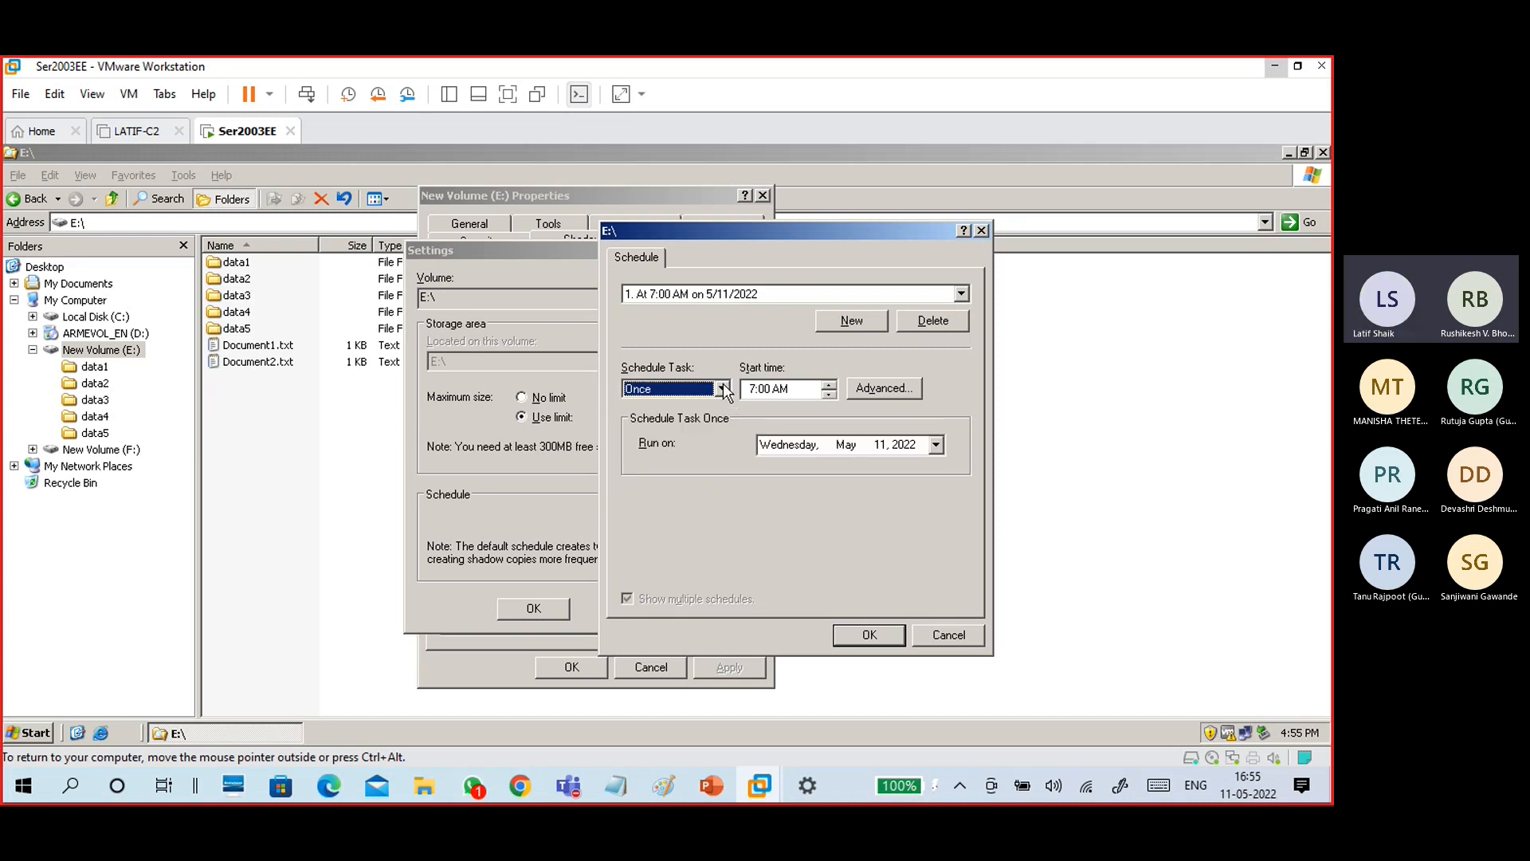
pyautogui.click(722, 390)
pyautogui.click(710, 419)
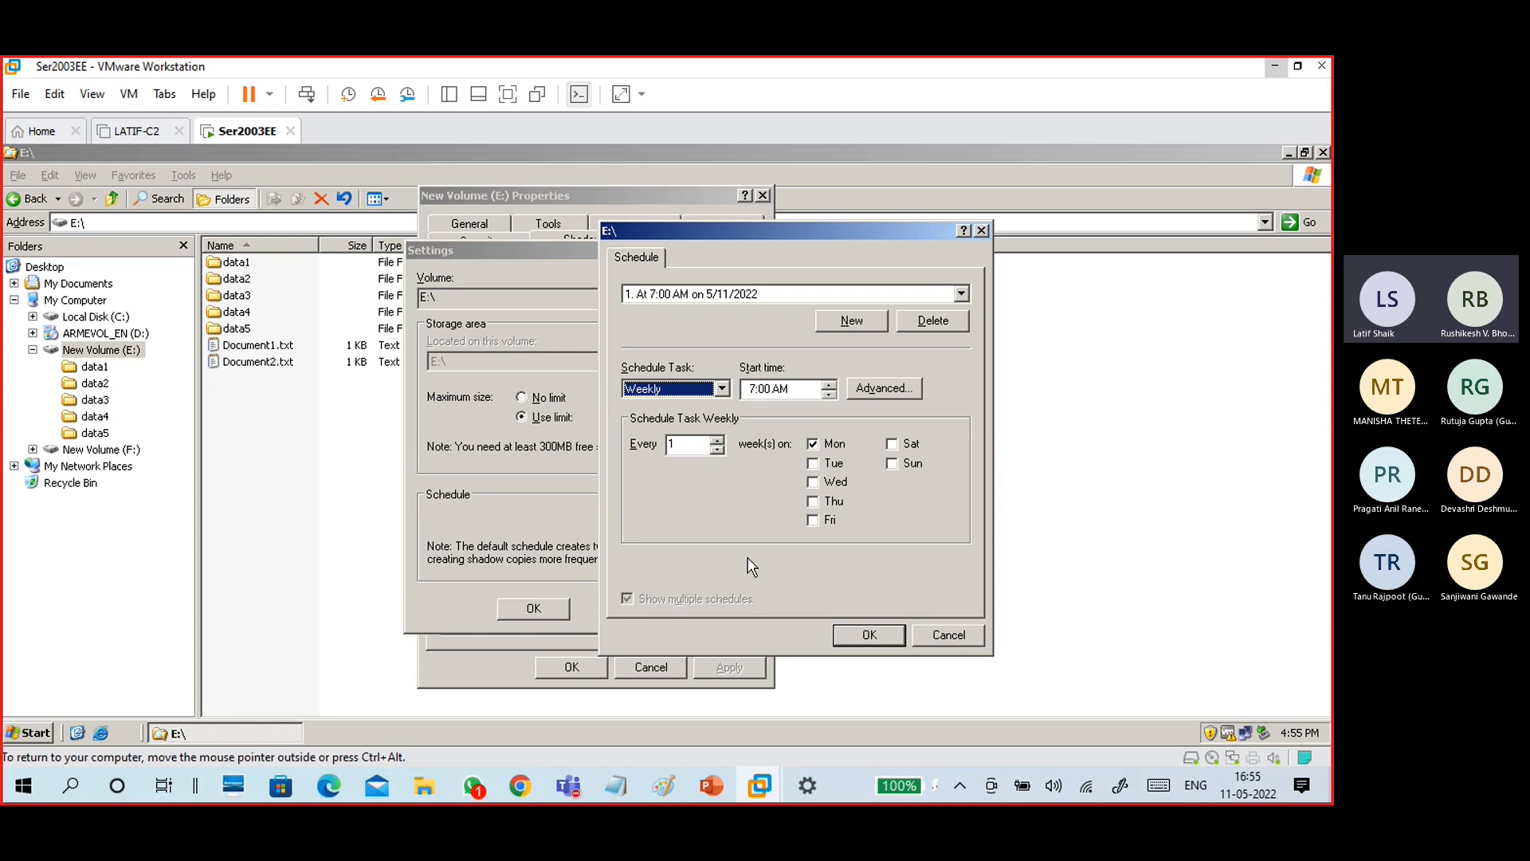
pyautogui.click(929, 632)
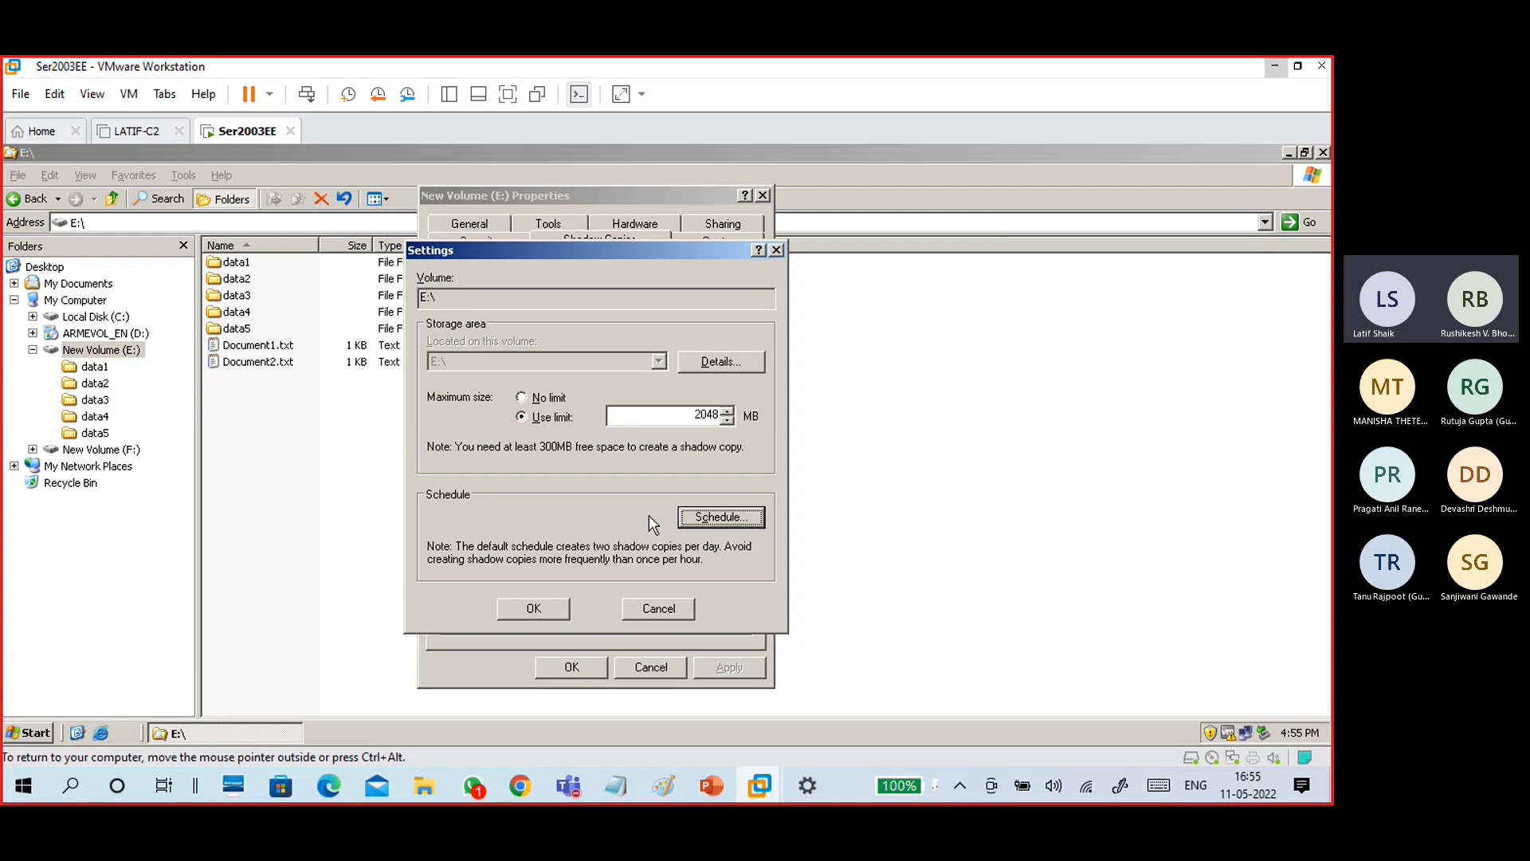
# Review E:'s shadow copy schedule without changing it, and accept the shadow copy settings and the volume properties.
pyautogui.click(721, 517)
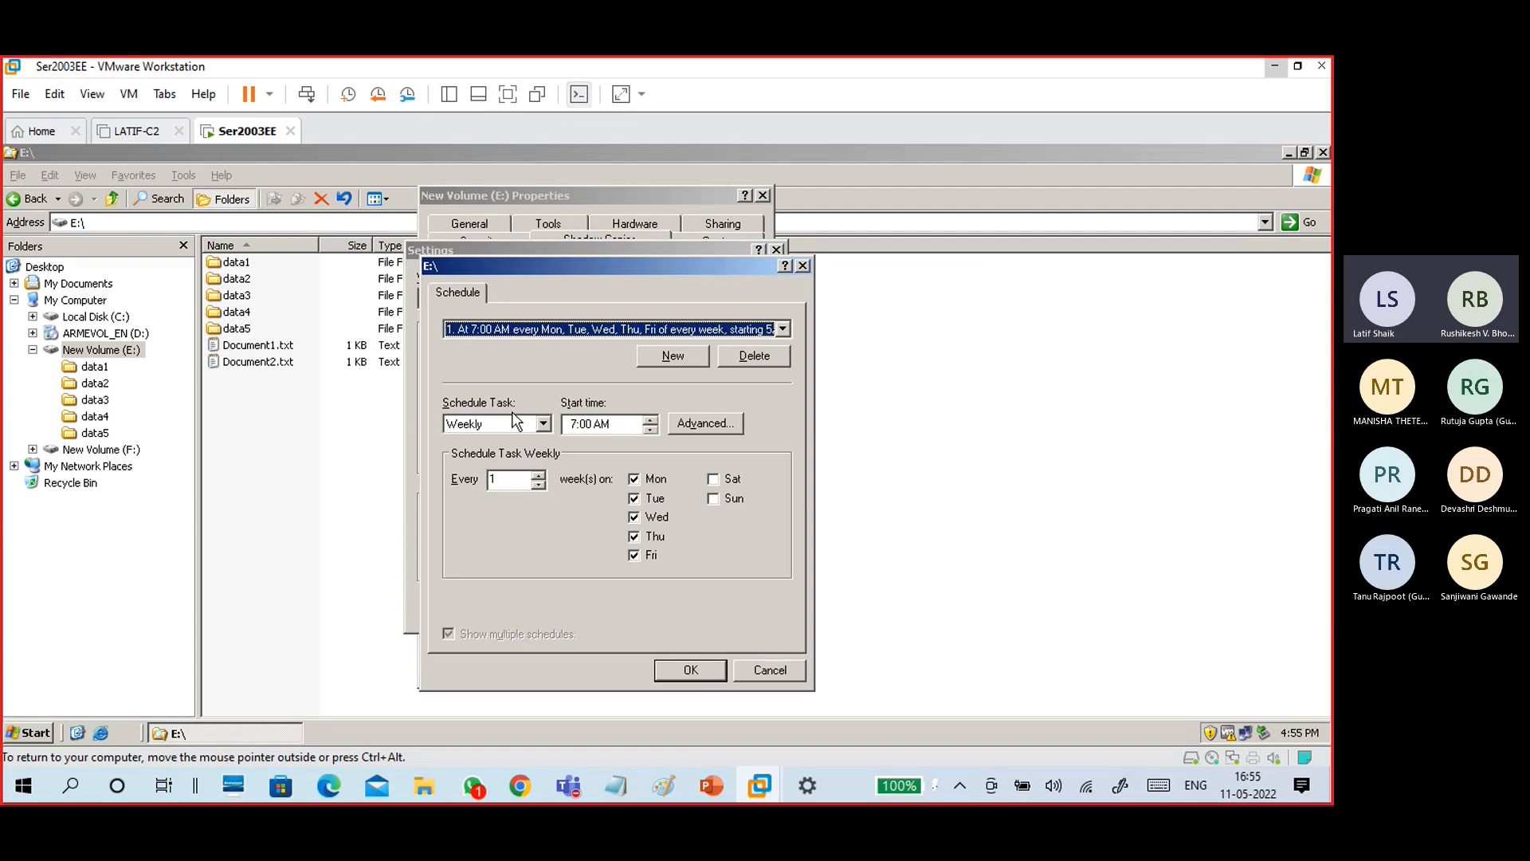
pyautogui.click(759, 671)
pyautogui.click(531, 610)
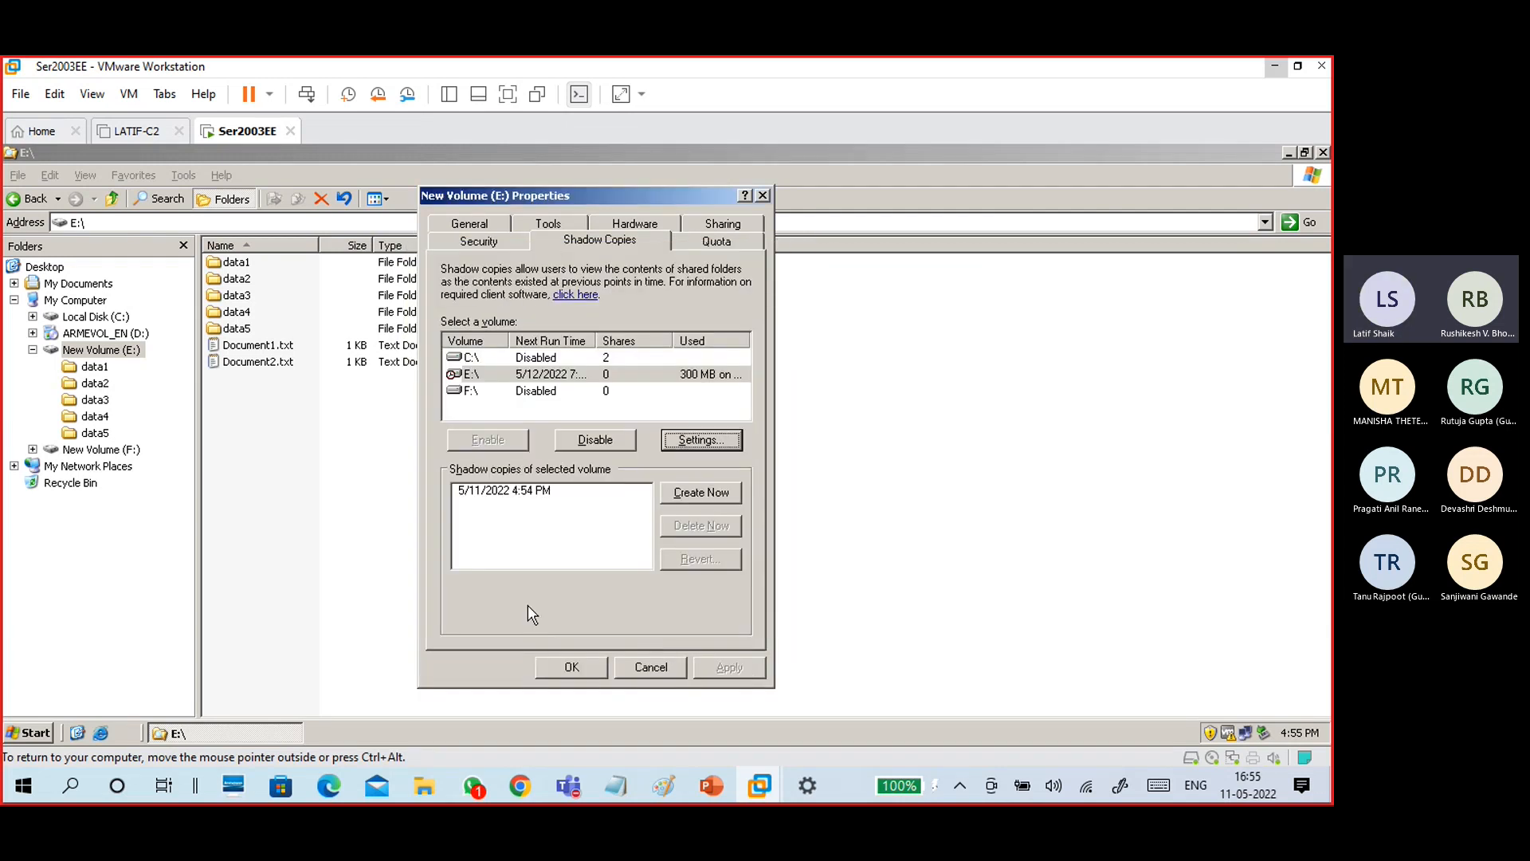
pyautogui.click(570, 669)
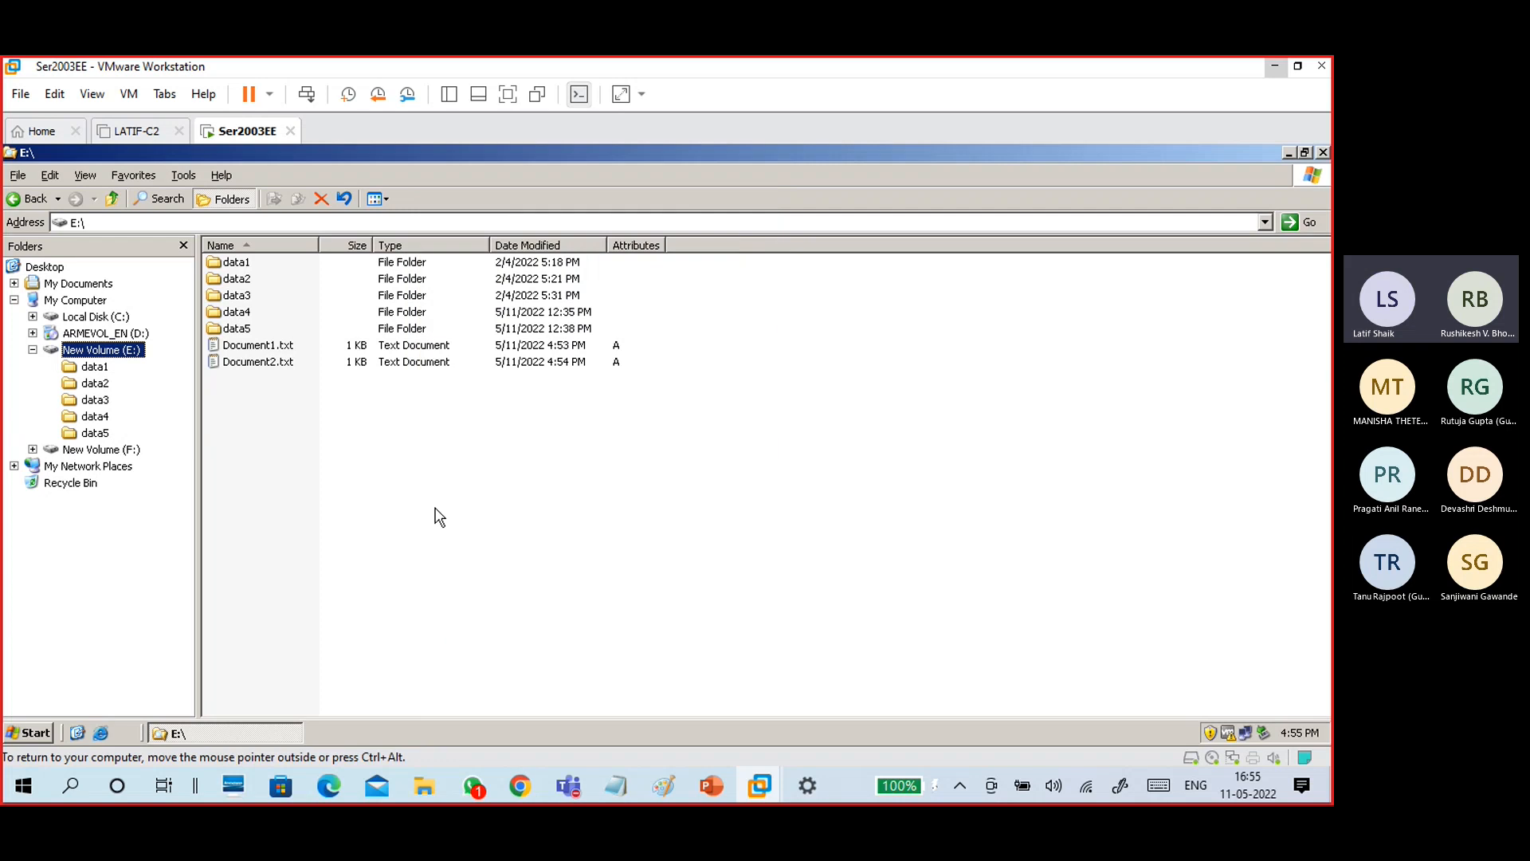
# Review the 5/11/2022 4:54 PM shadow copy in the properties of New Volume (E:) and close them without changes.
pyautogui.click(283, 349)
pyautogui.click(284, 362)
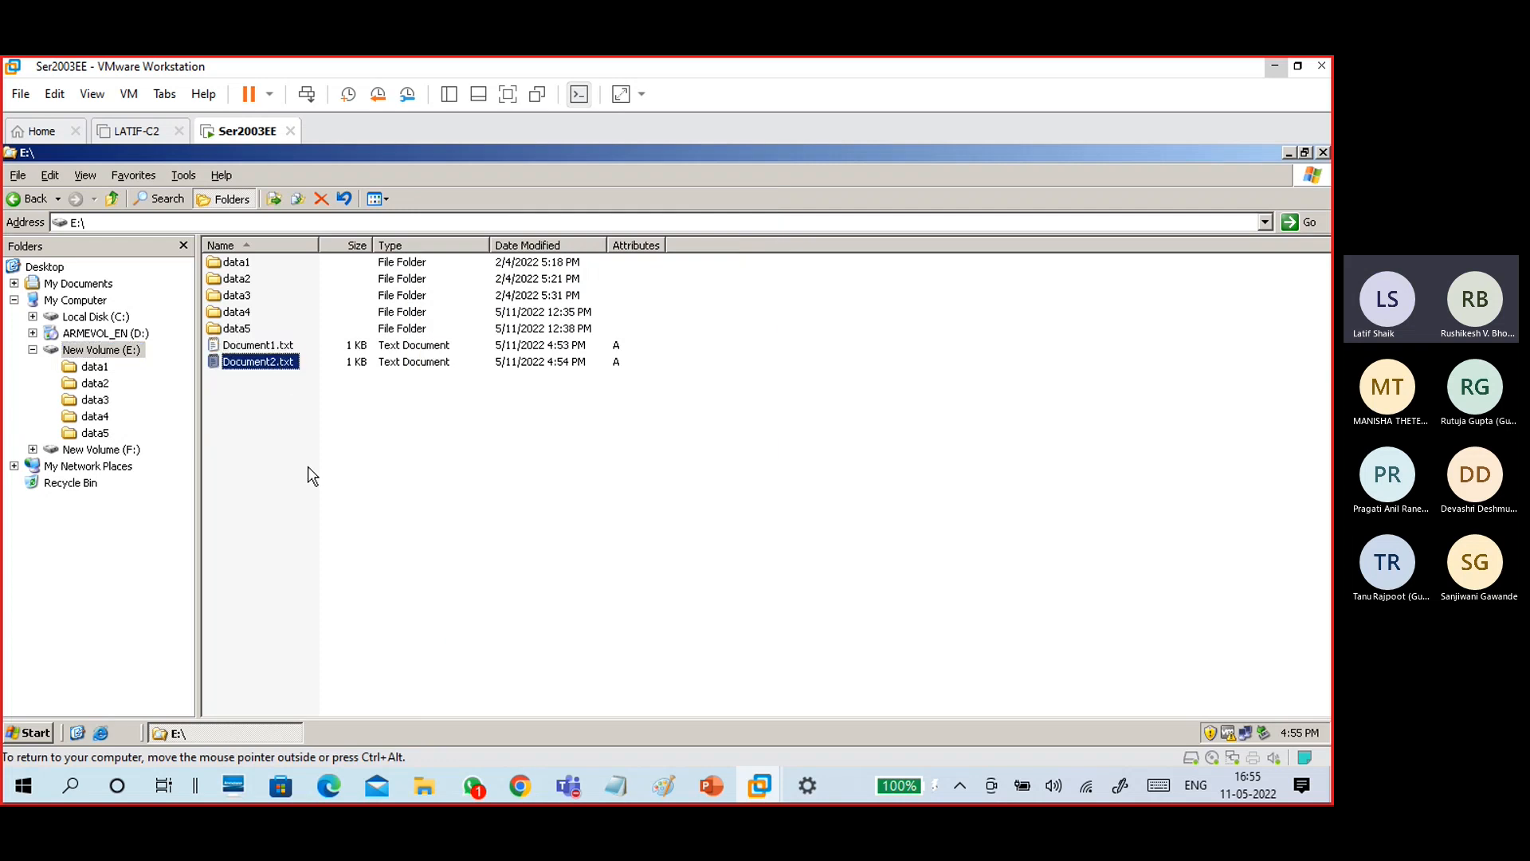
pyautogui.rightClick(126, 354)
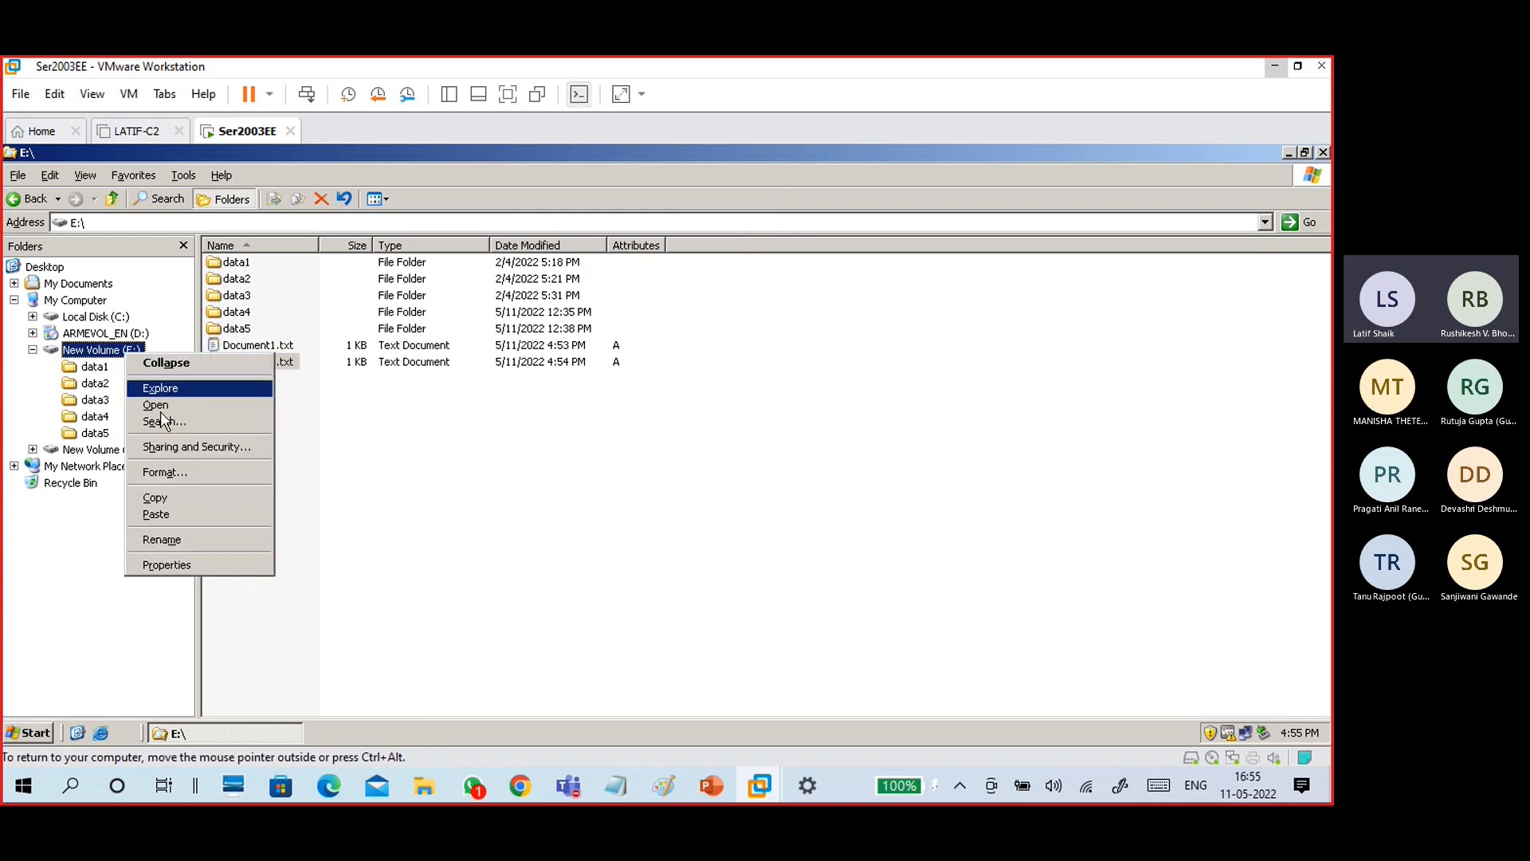
pyautogui.click(175, 564)
pyautogui.moveTo(254, 220); pyautogui.dragTo(701, 176)
pyautogui.click(697, 208)
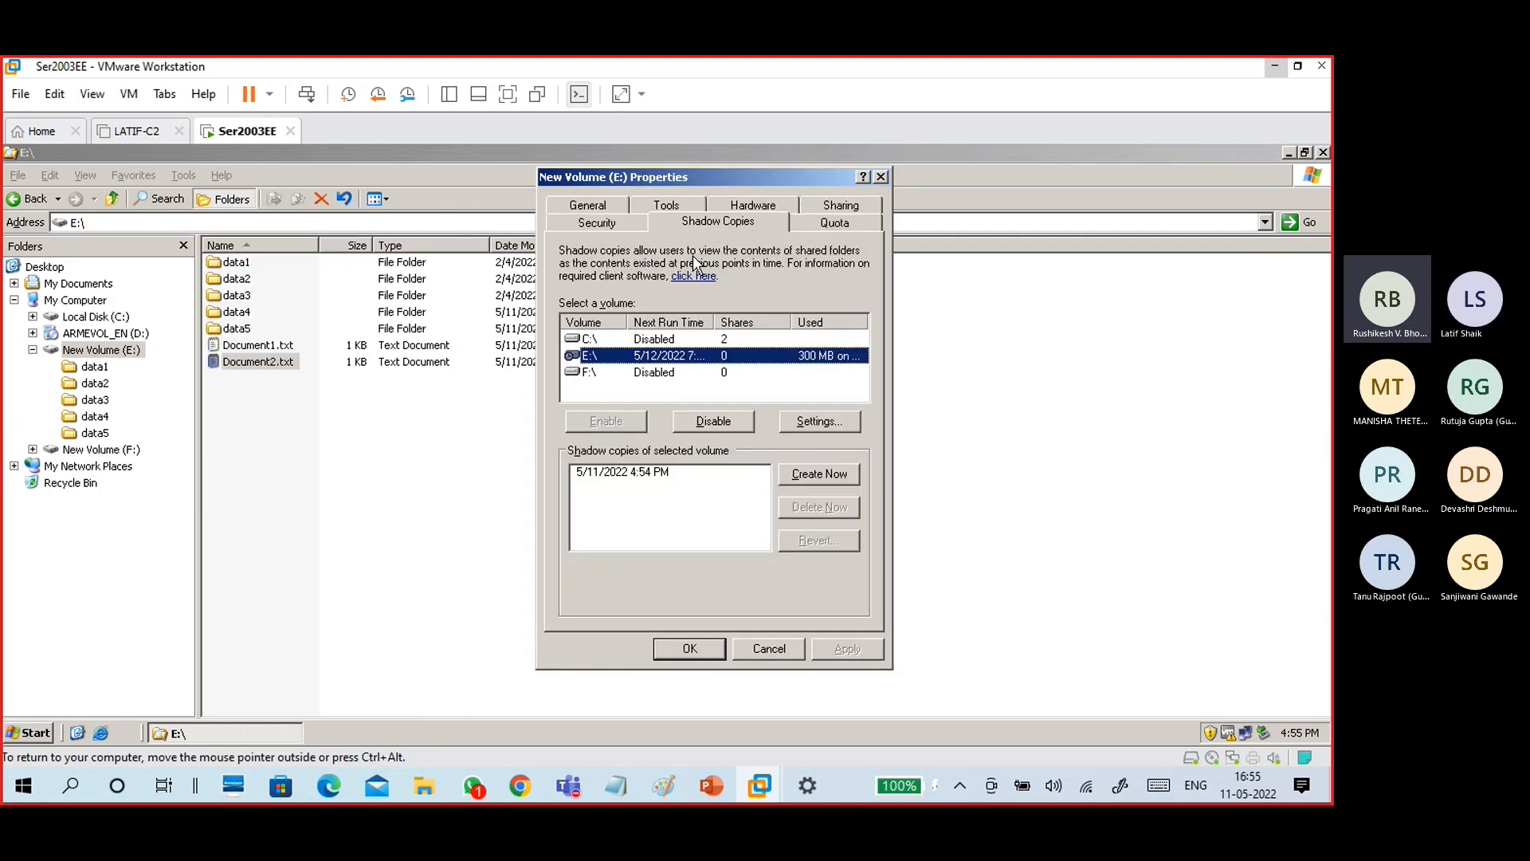
pyautogui.click(671, 473)
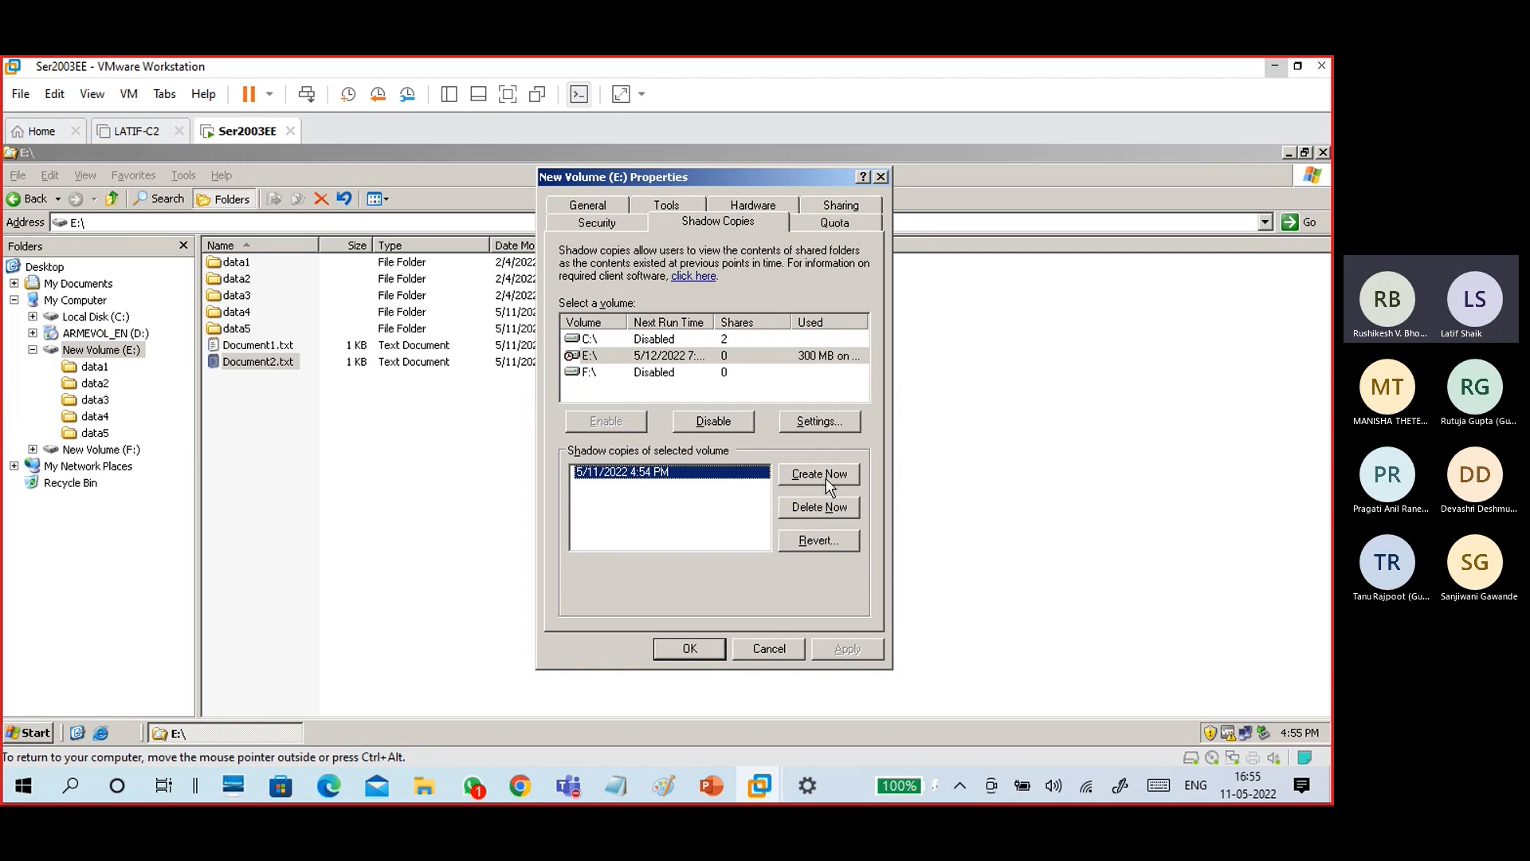
pyautogui.click(782, 648)
# Delete Document2.txt from the E: volume.
pyautogui.click(260, 361)
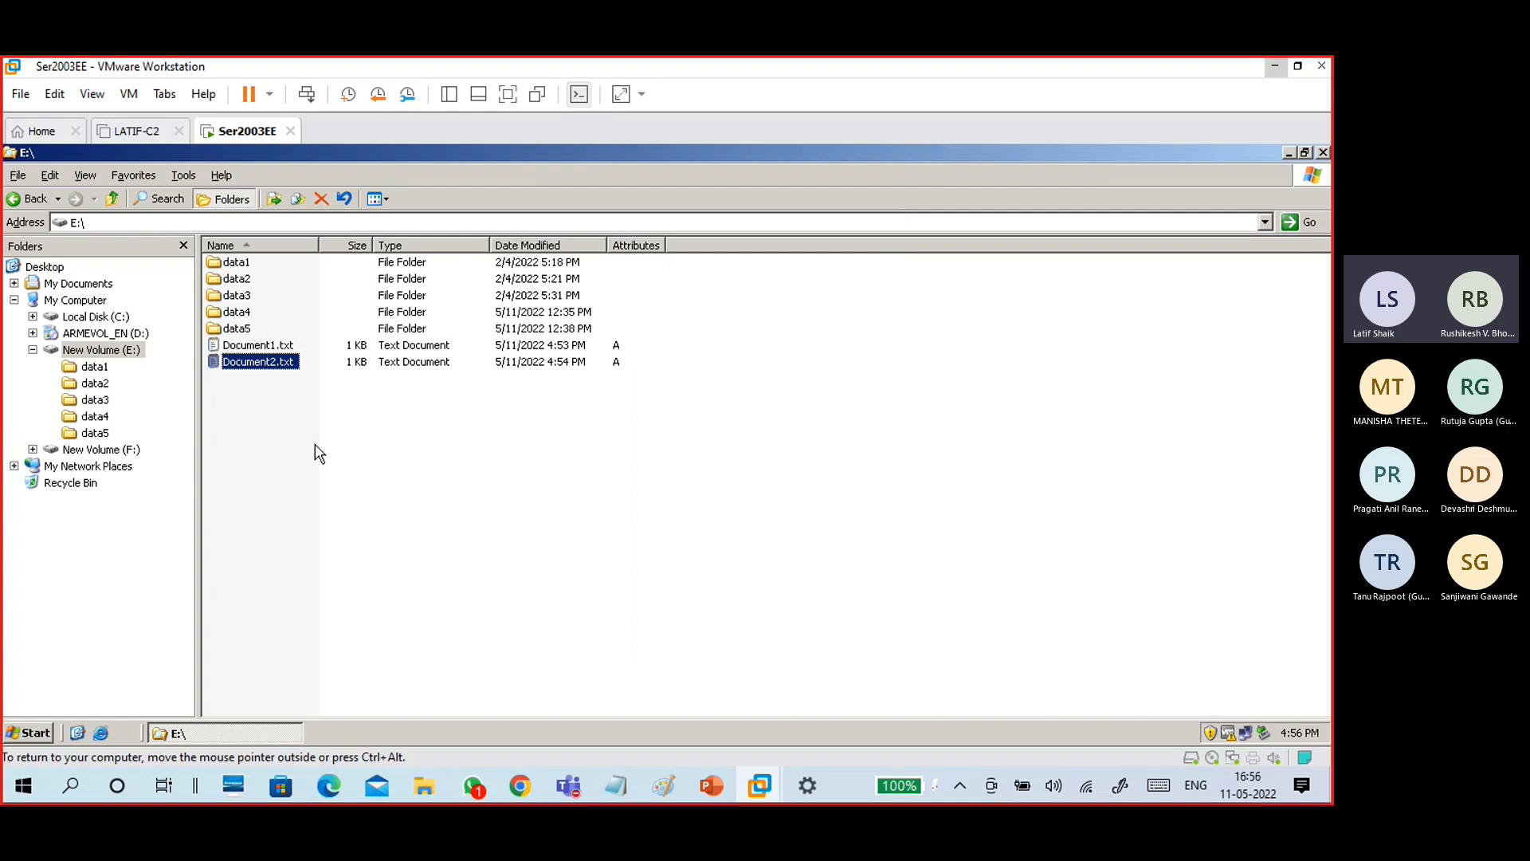
pyautogui.press('Delete')
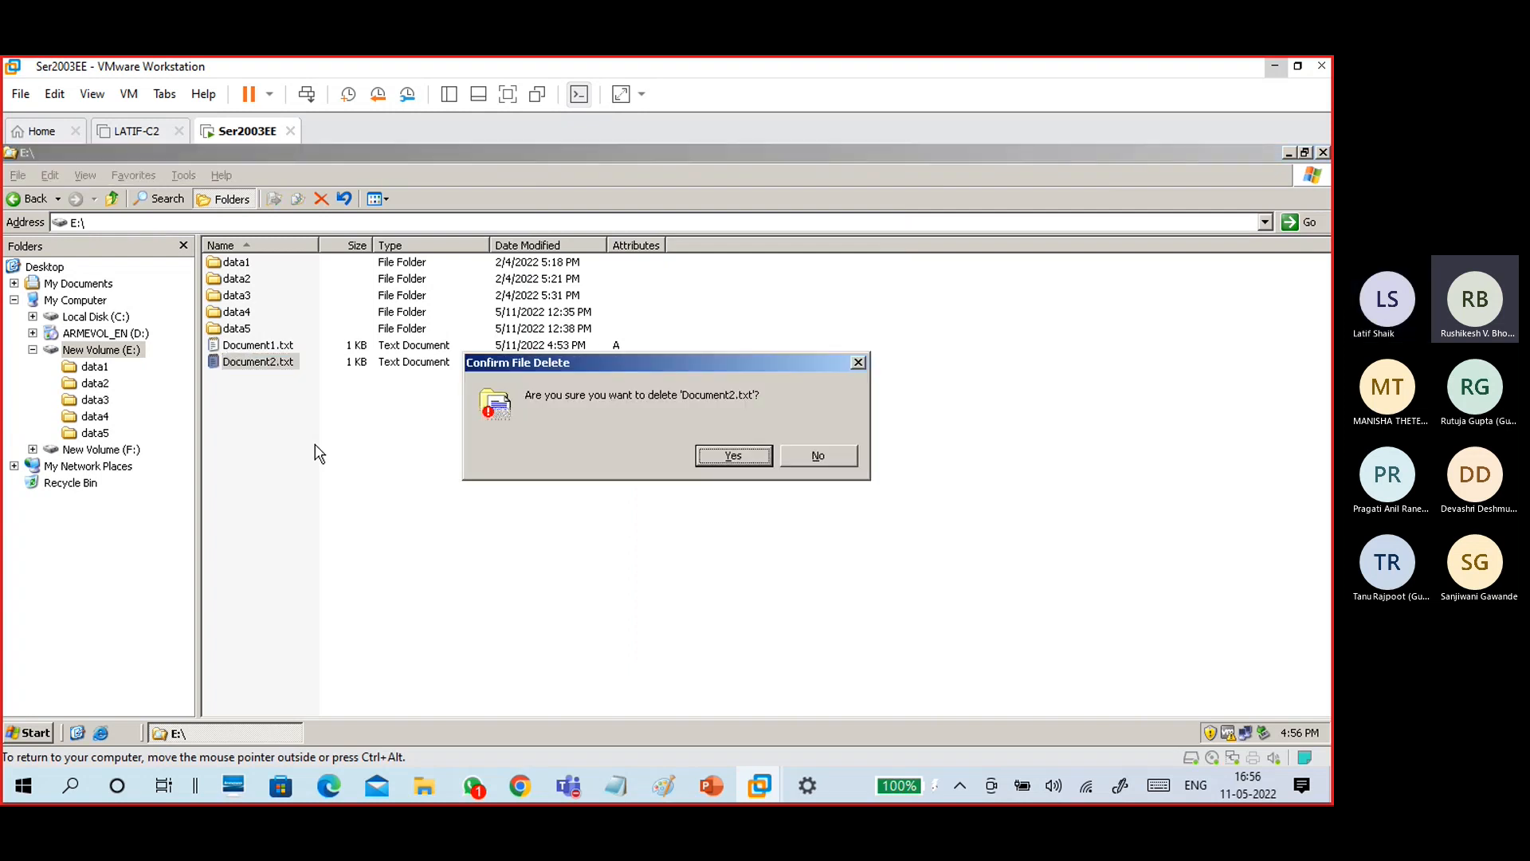
pyautogui.press('Return')
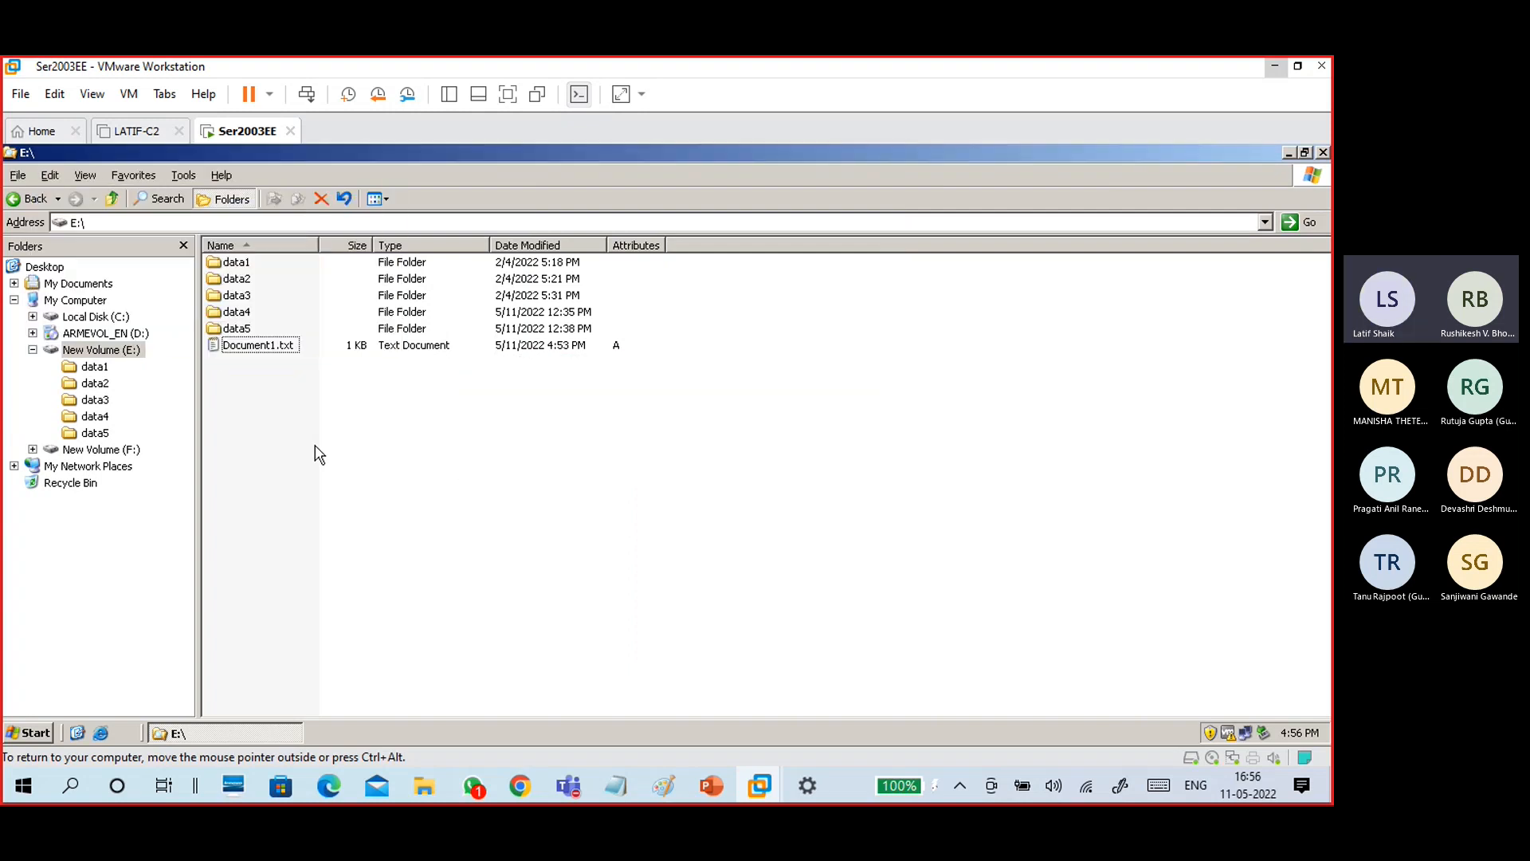
# Browse the D: drive and its DOCS folder, and return to E: to recheck its contents.
pyautogui.click(104, 350)
pyautogui.click(104, 335)
pyautogui.click(99, 349)
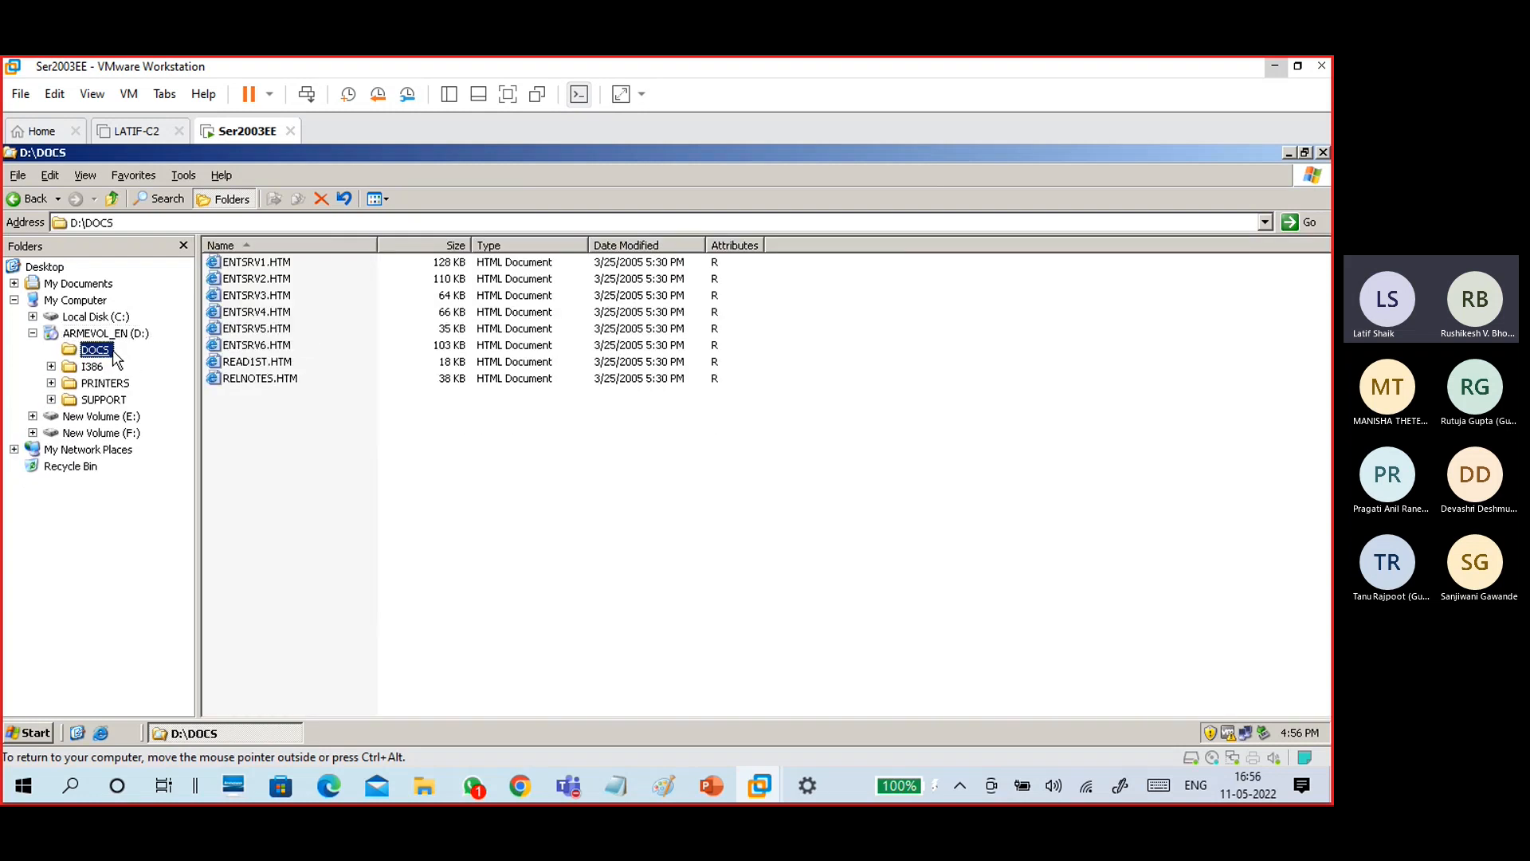
pyautogui.click(105, 333)
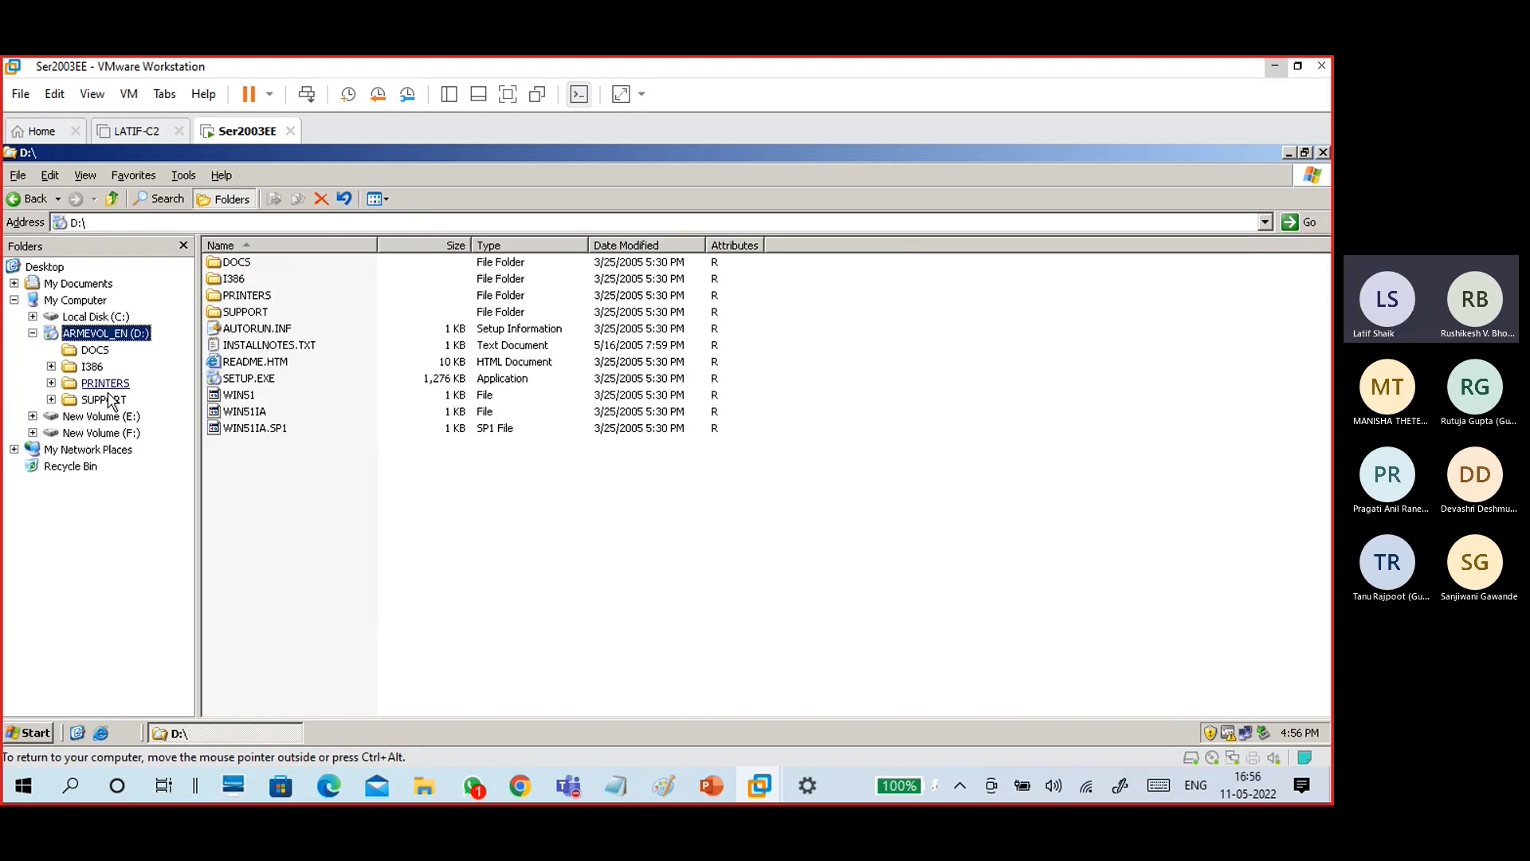
pyautogui.click(33, 333)
pyautogui.click(100, 352)
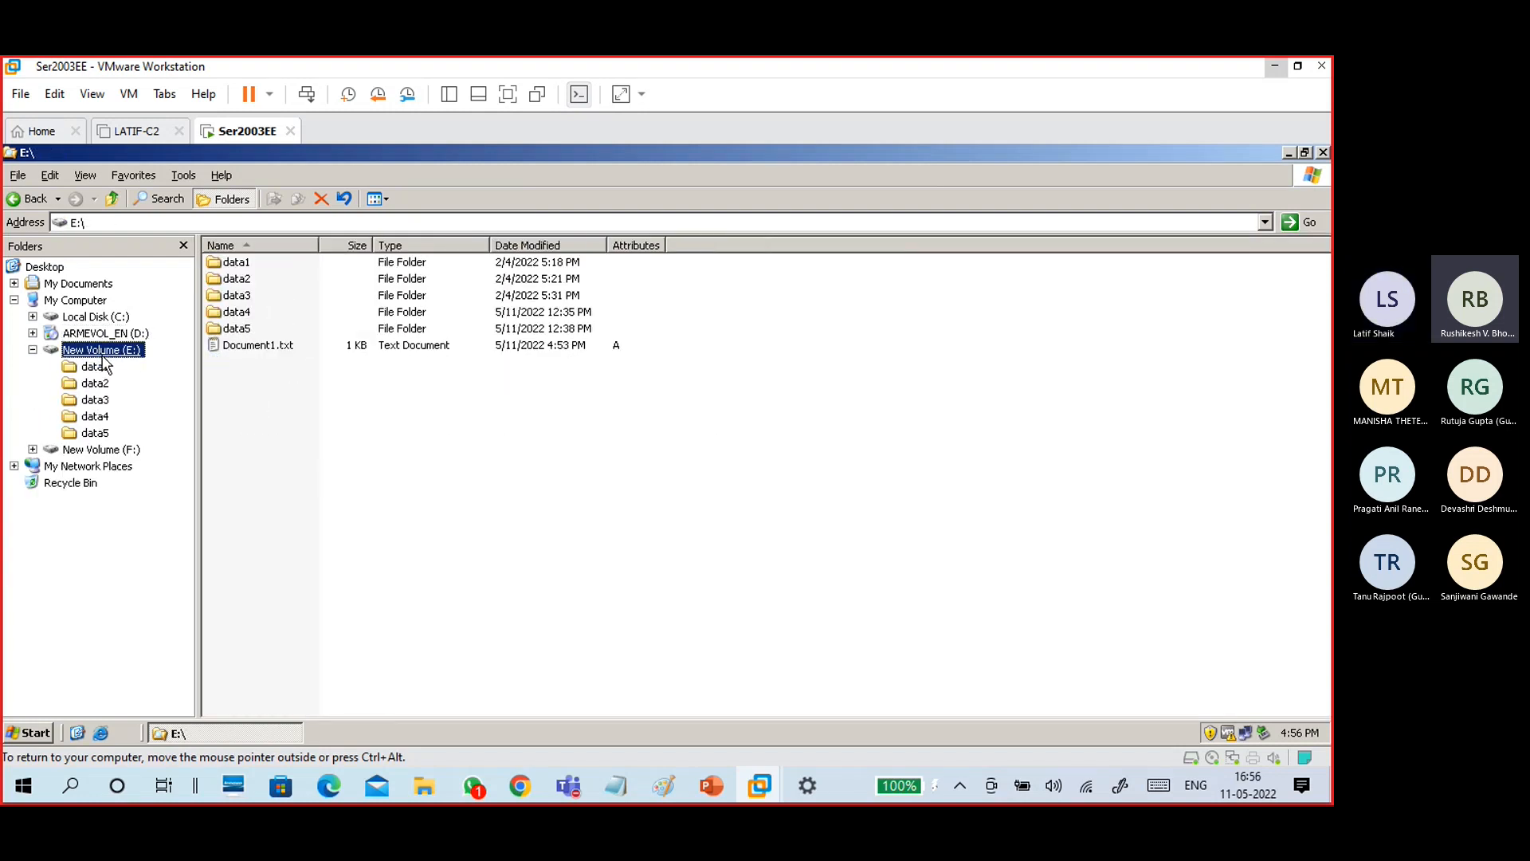
# Revert New Volume (E:) to its 5/11/2022 4:54 PM shadow copy and close the volume properties.
pyautogui.rightClick(102, 354)
pyautogui.click(159, 564)
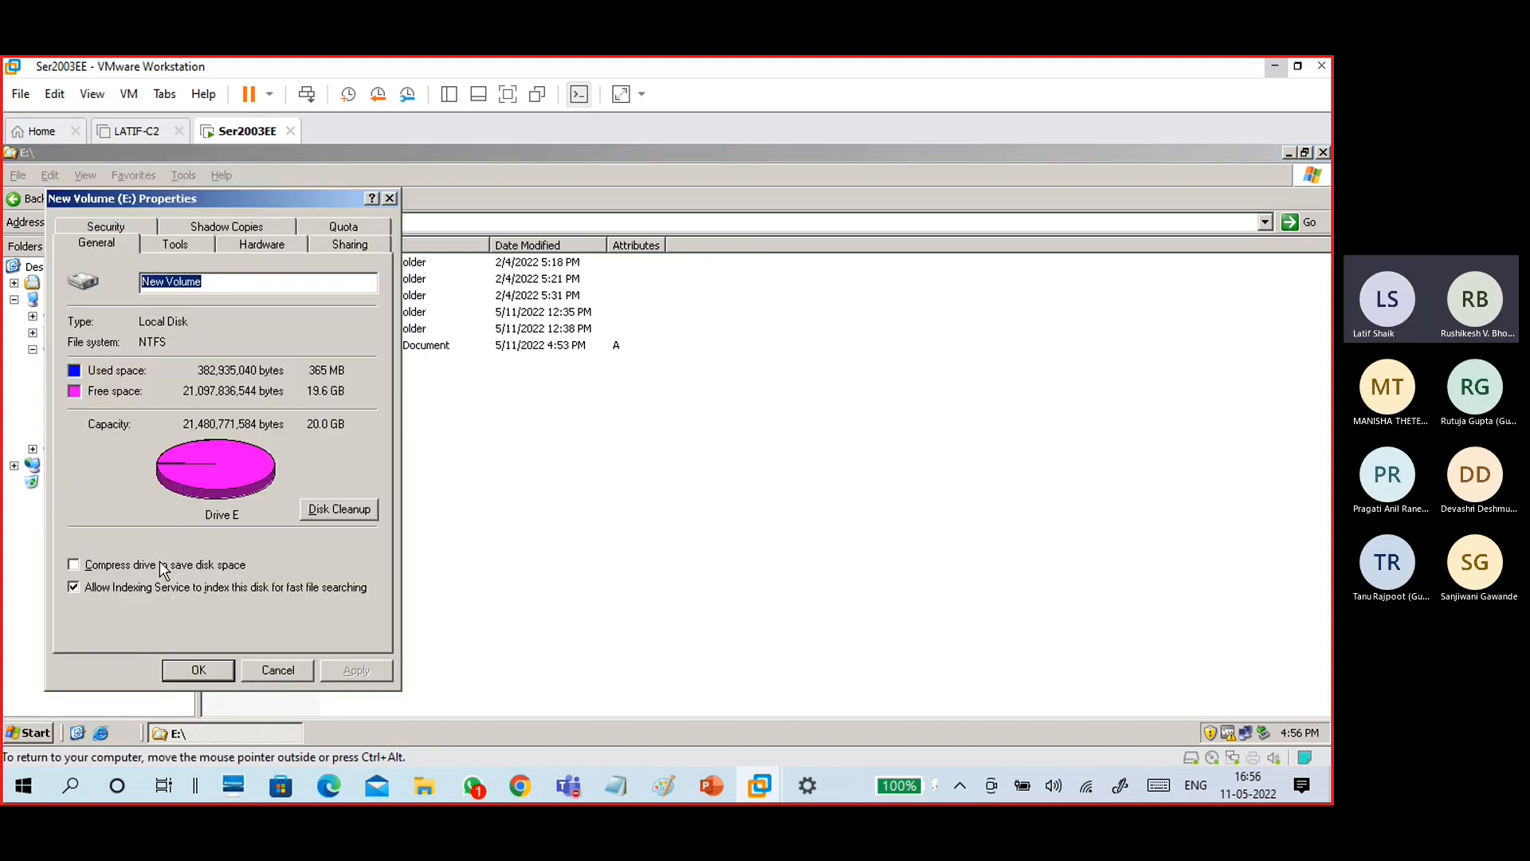
pyautogui.moveTo(270, 203); pyautogui.dragTo(714, 213)
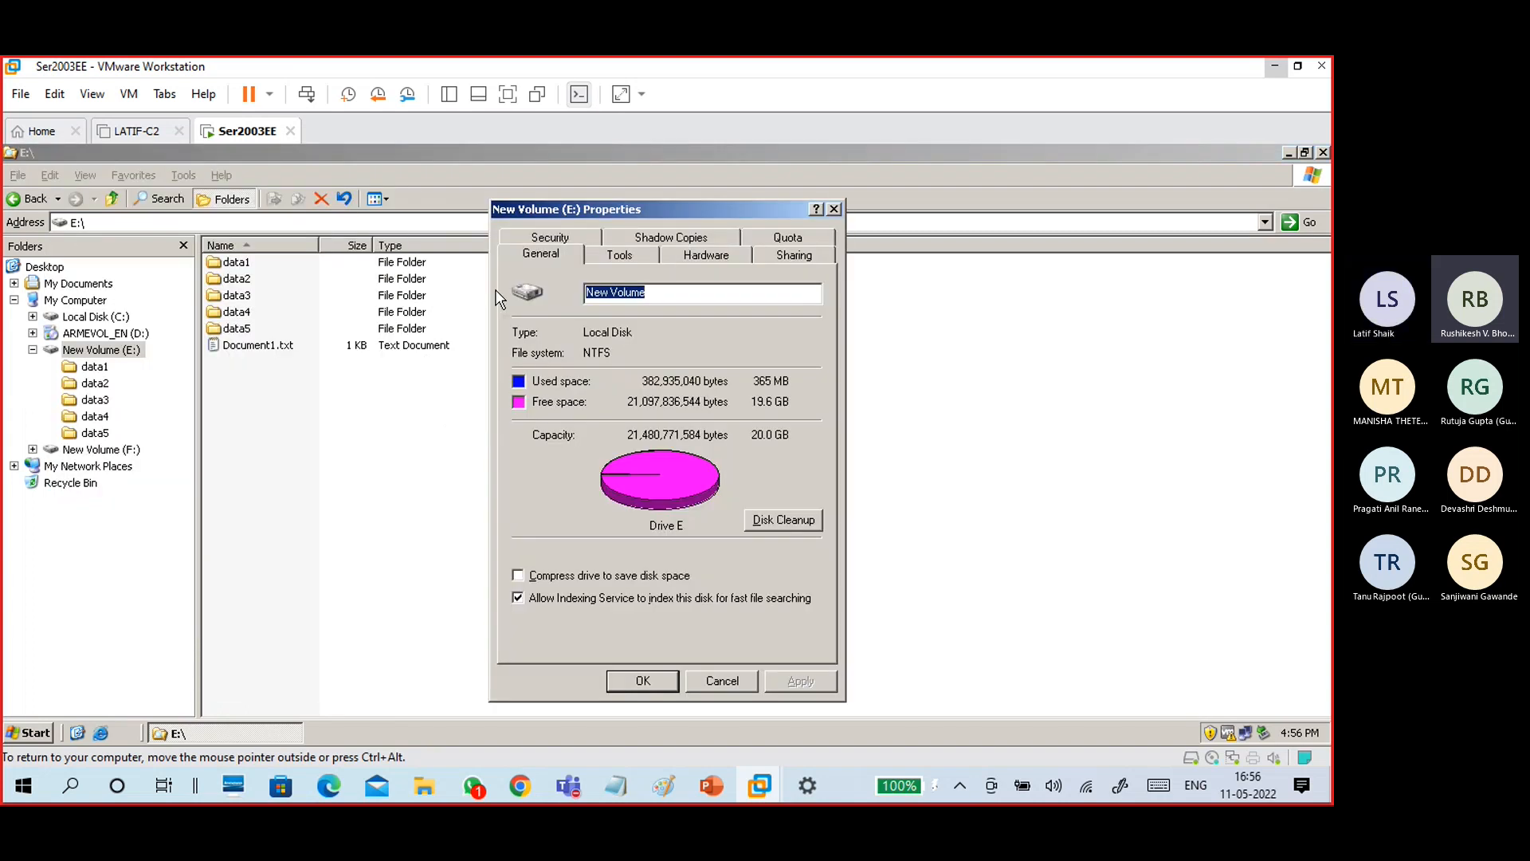
pyautogui.click(708, 241)
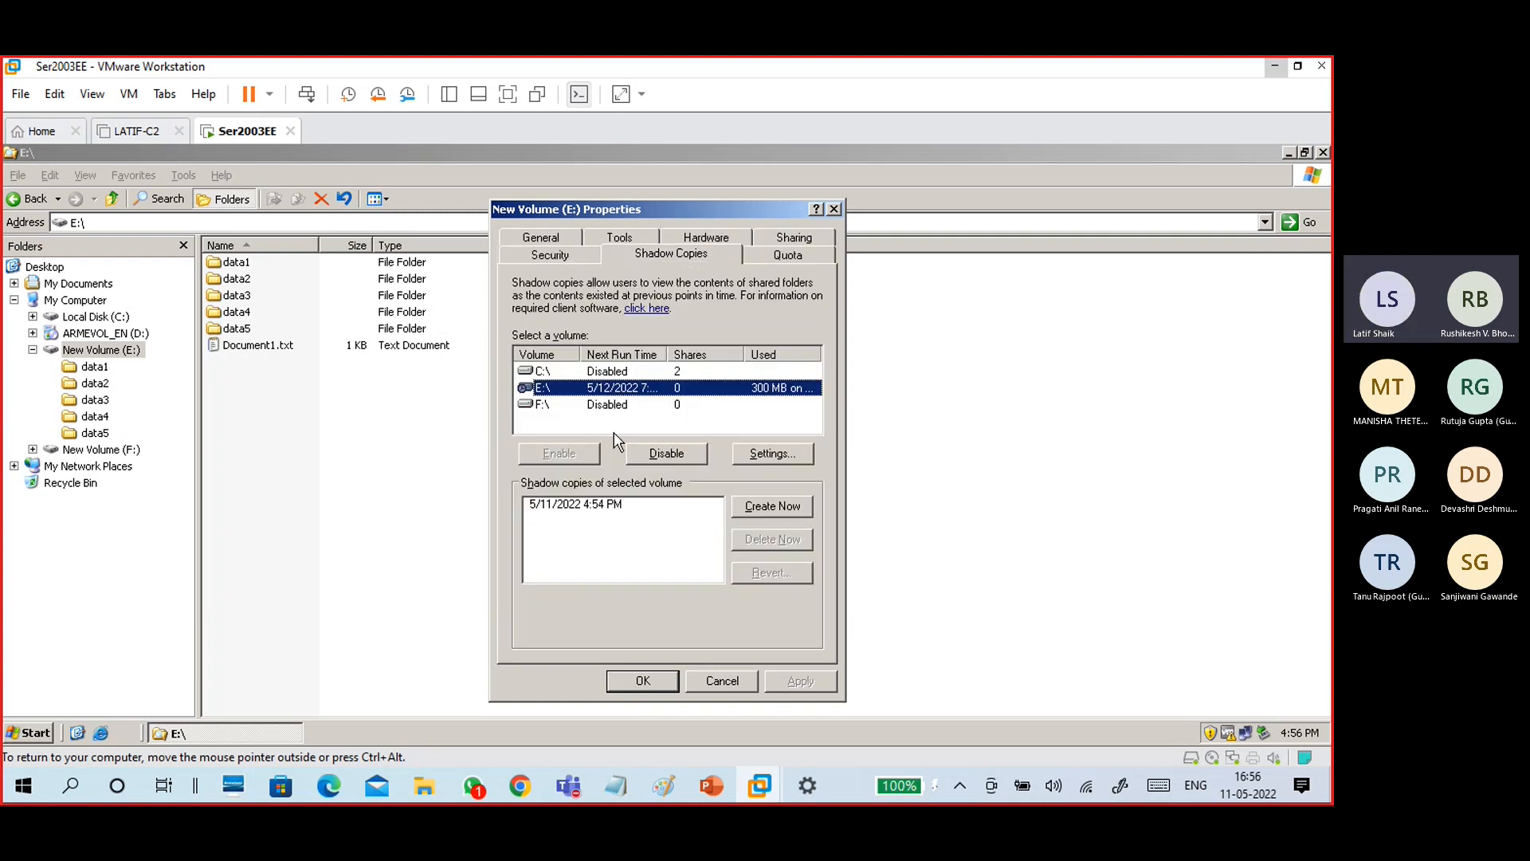
pyautogui.click(599, 505)
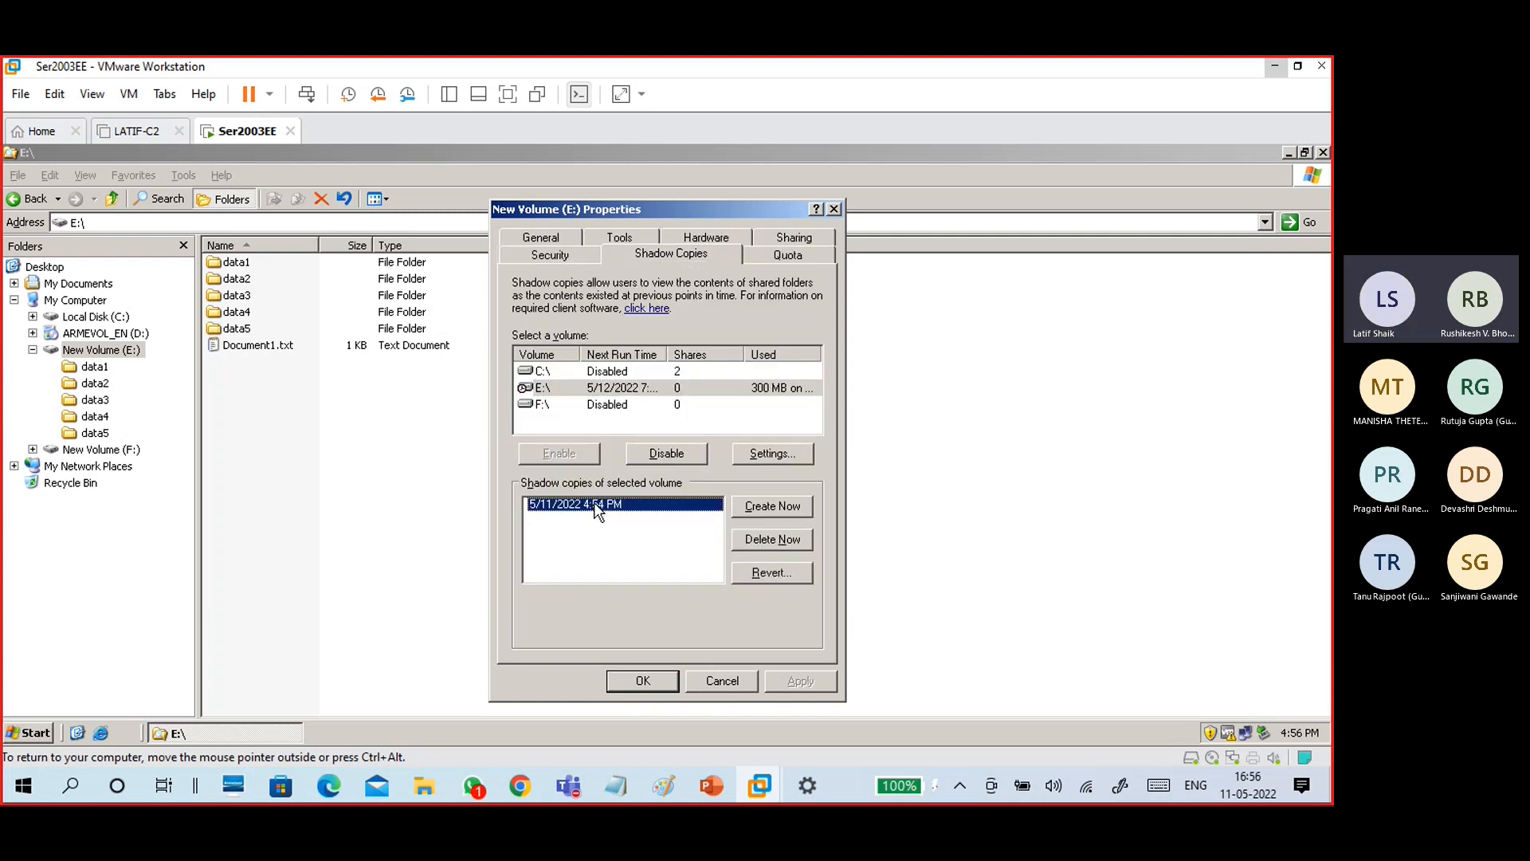
pyautogui.click(761, 574)
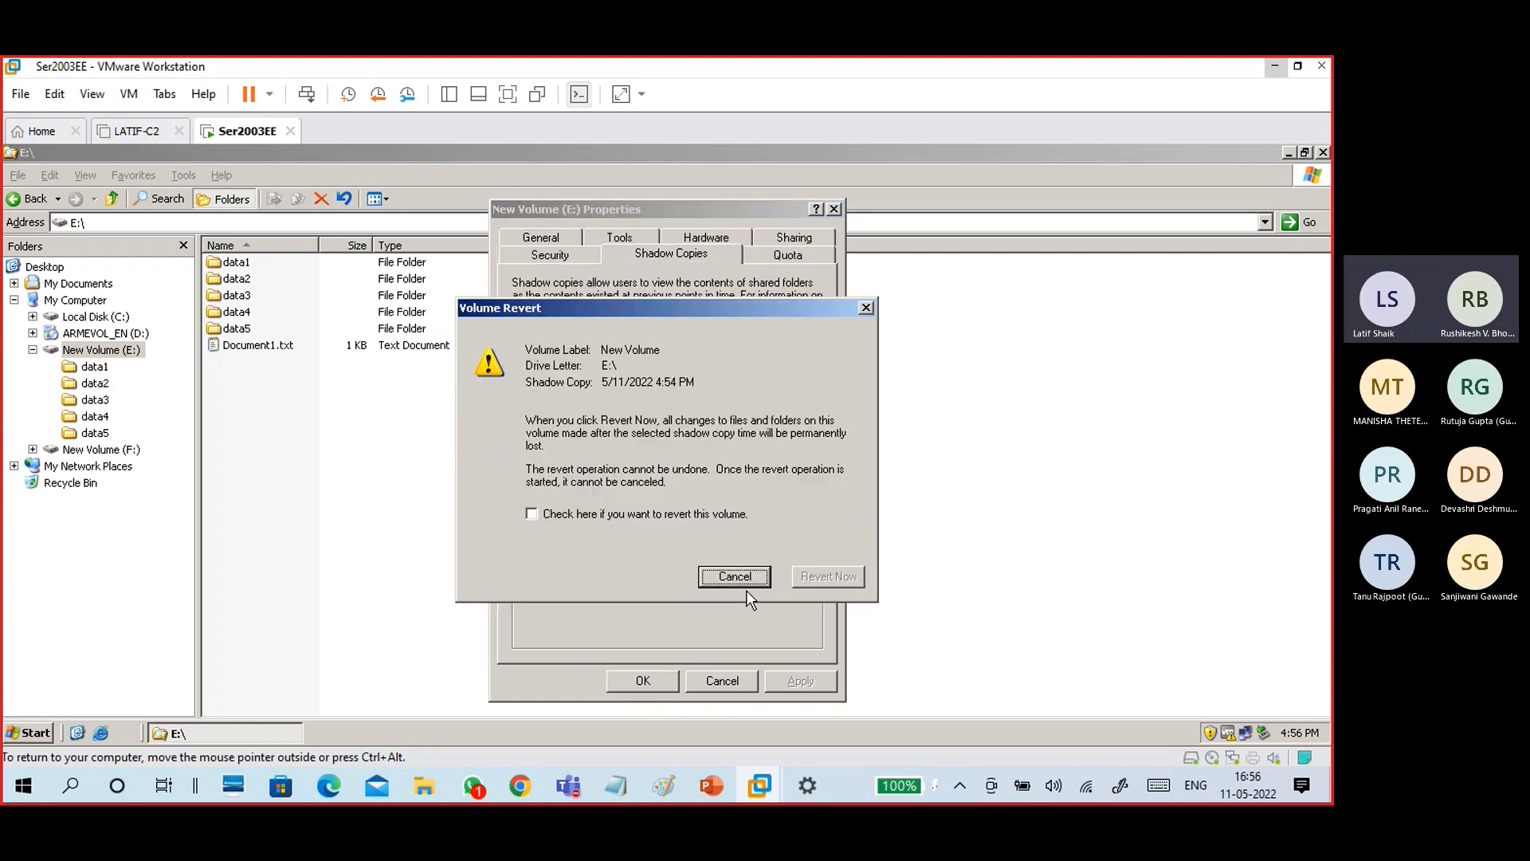
pyautogui.click(643, 523)
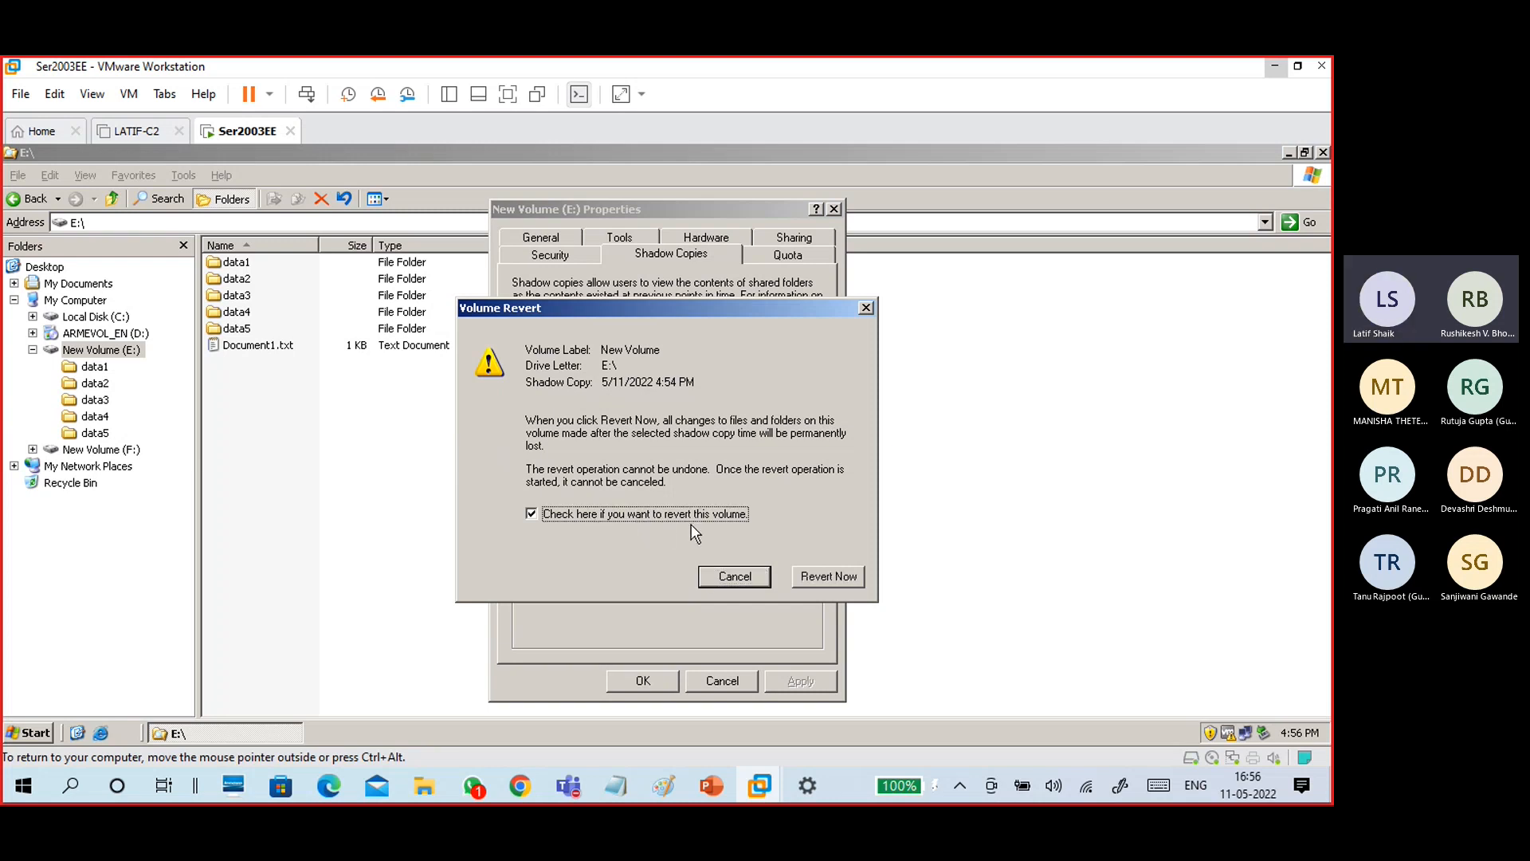
pyautogui.click(827, 577)
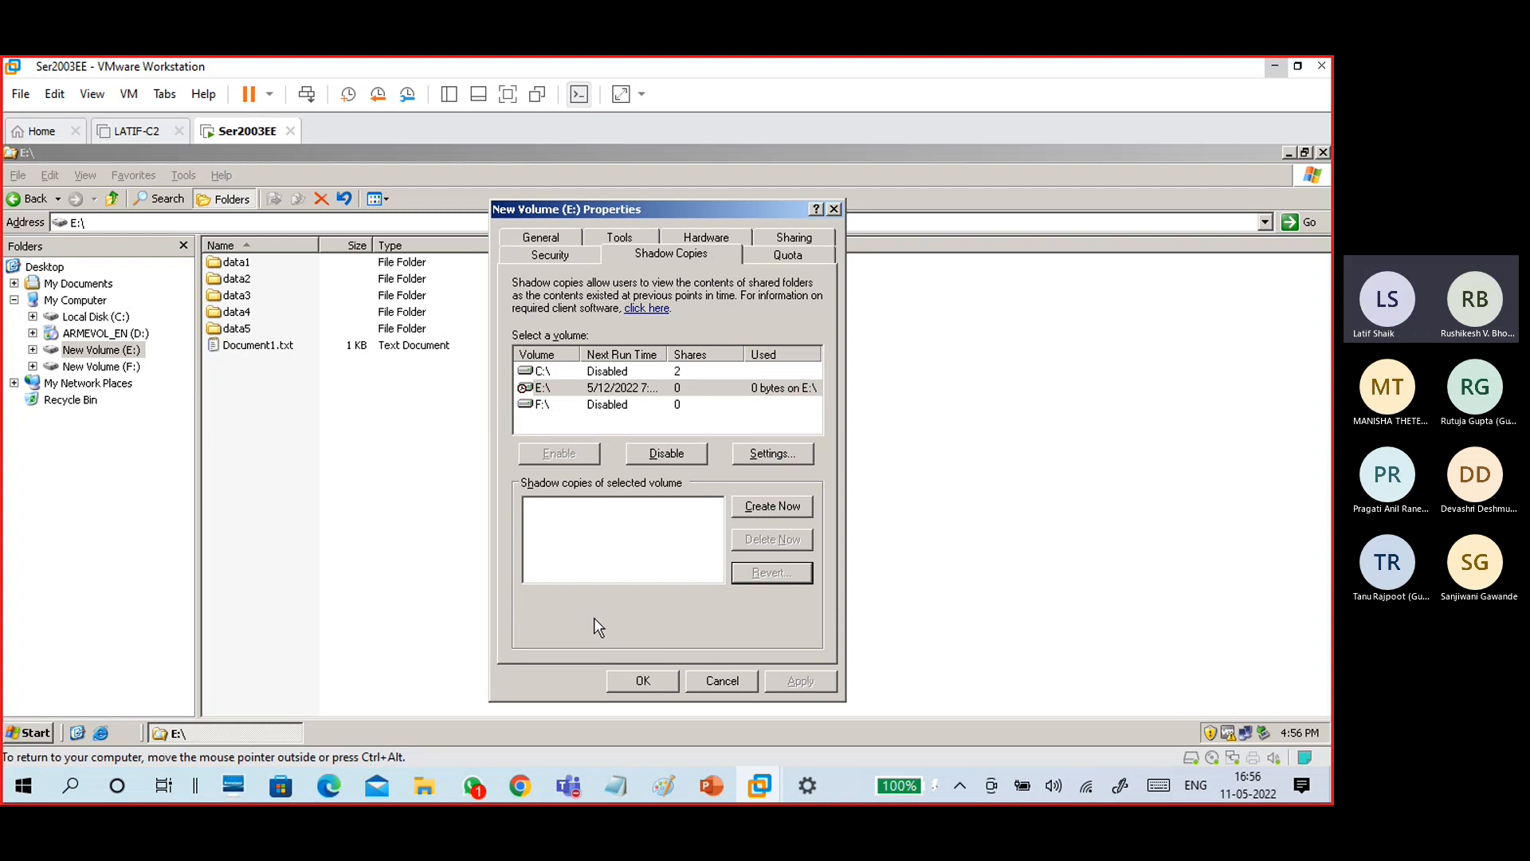
pyautogui.click(640, 679)
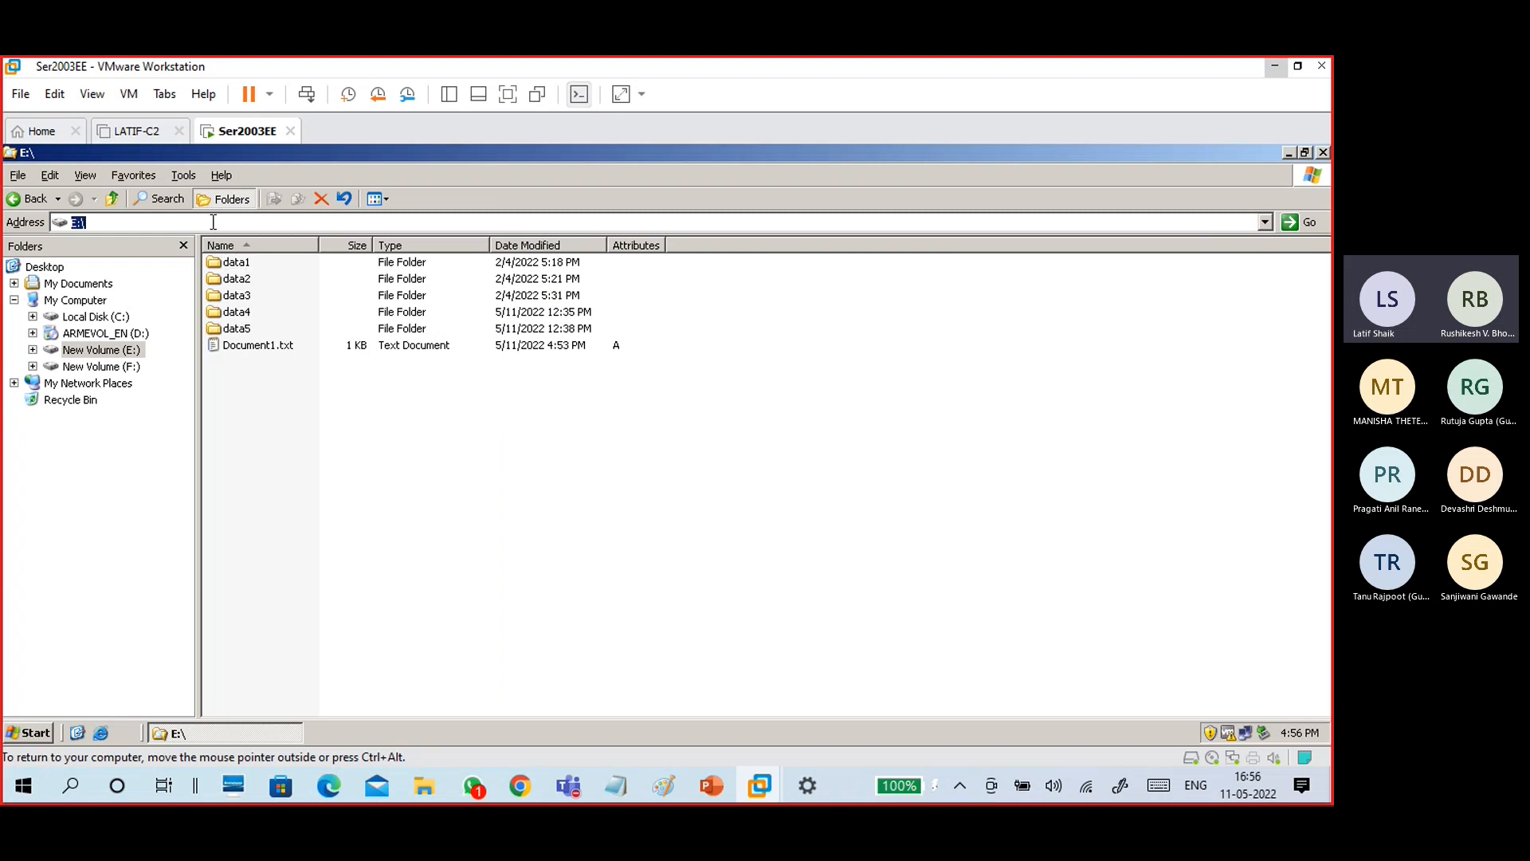
# Reload the E: listing by way of C:, and open Document2.txt to check its text before closing it.
pyautogui.click(112, 317)
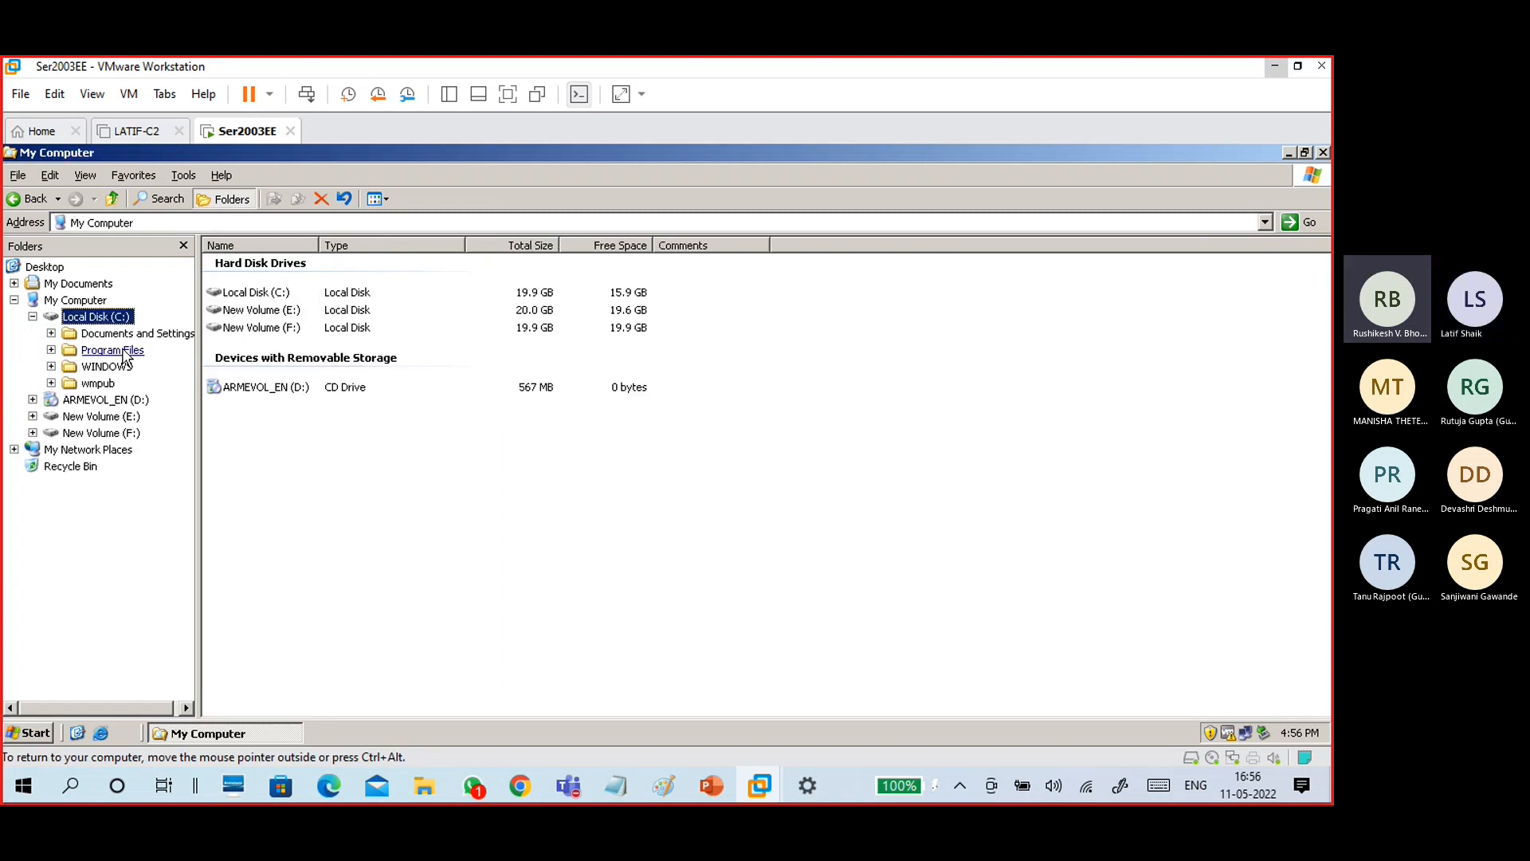
pyautogui.click(99, 417)
pyautogui.doubleClick(285, 362)
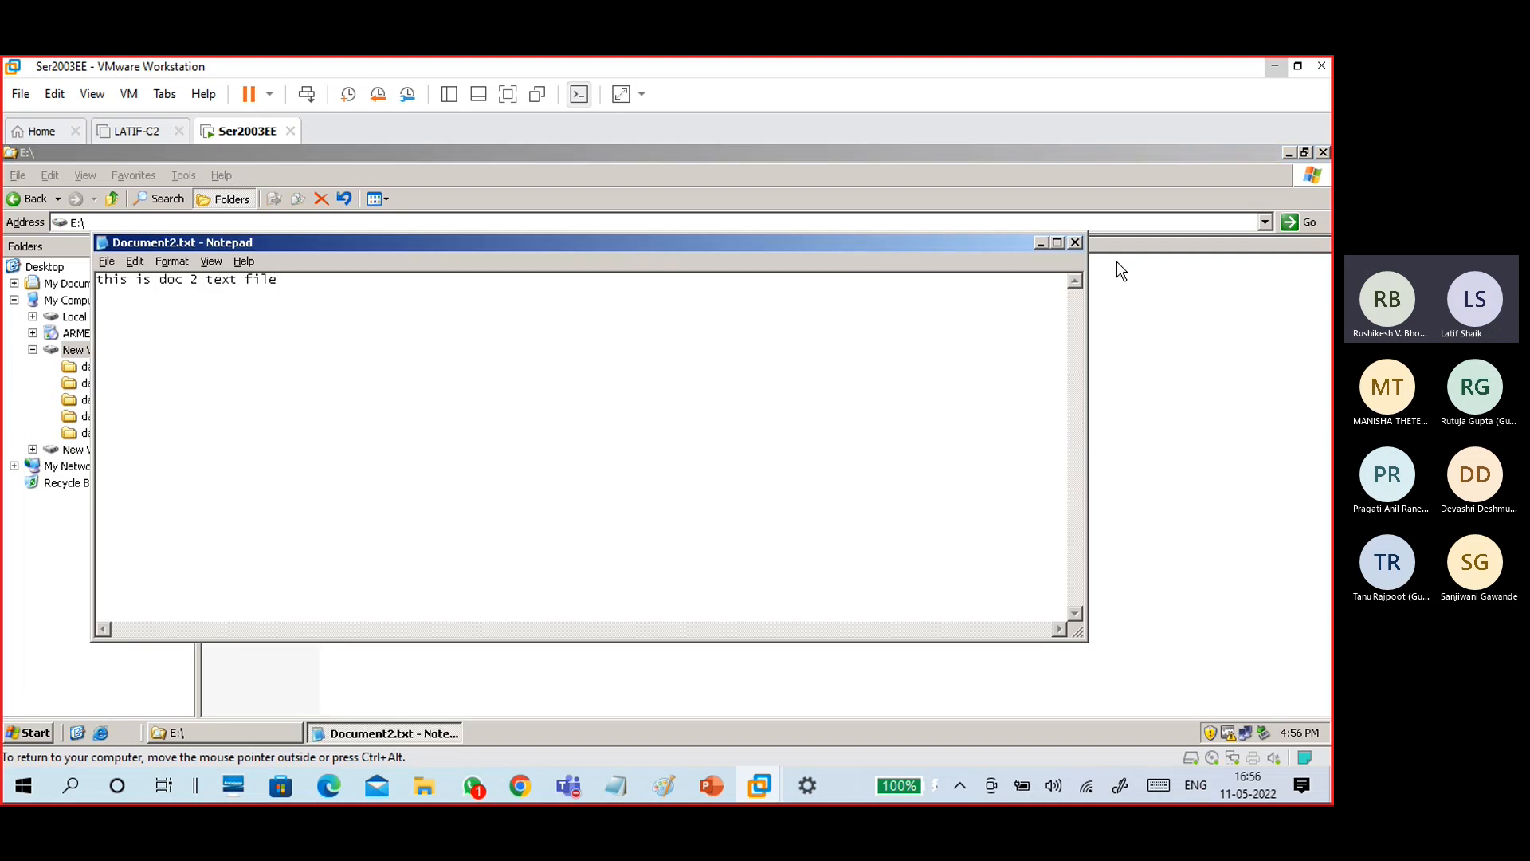
pyautogui.click(1075, 242)
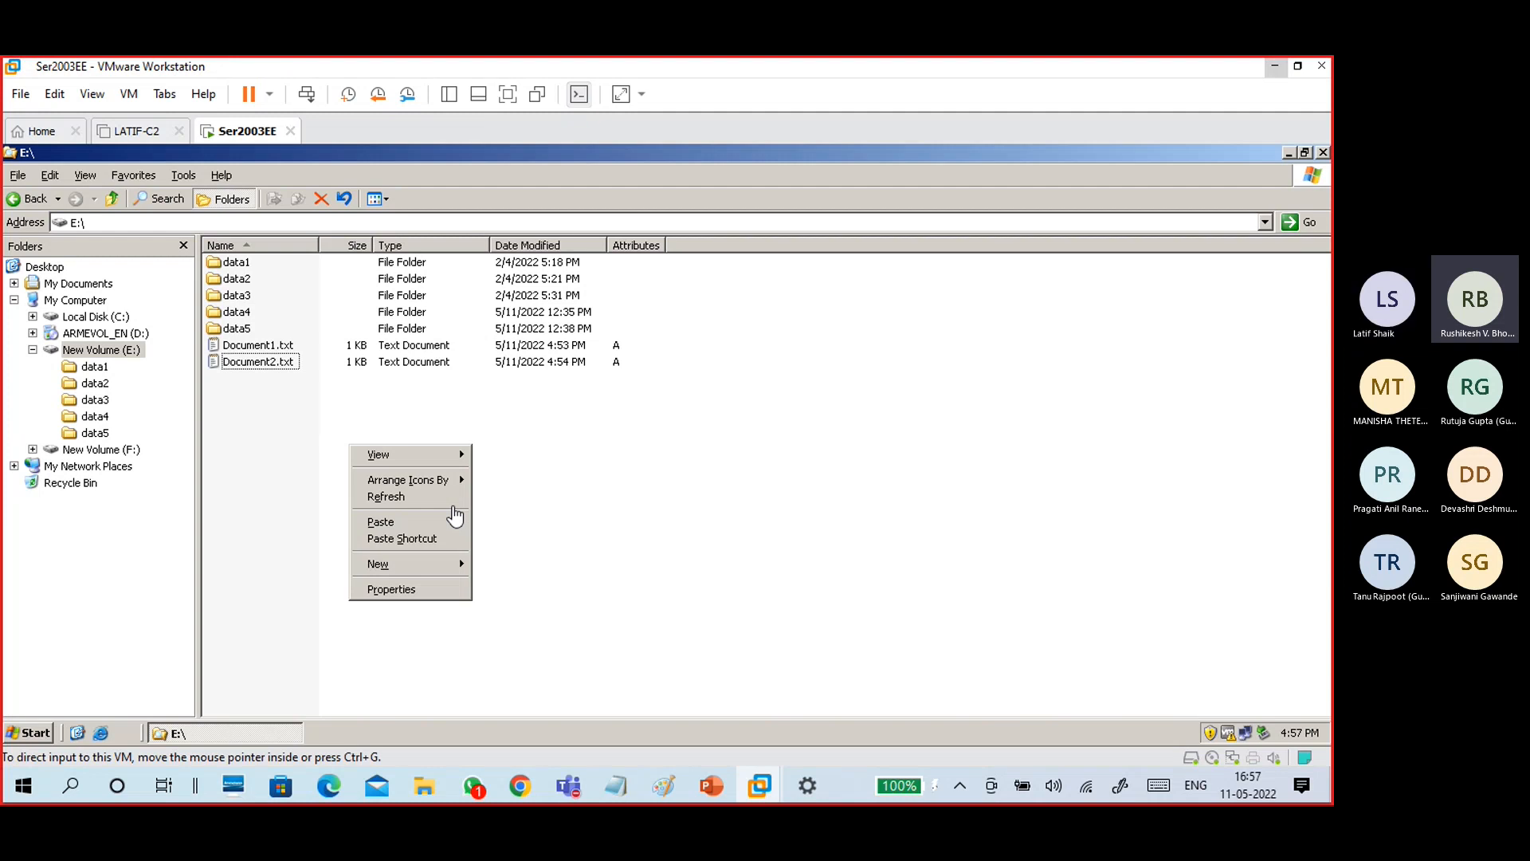
# Create a new shadow copy of New Volume (E:) immediately and accept the volume properties.
pyautogui.rightClick(126, 353)
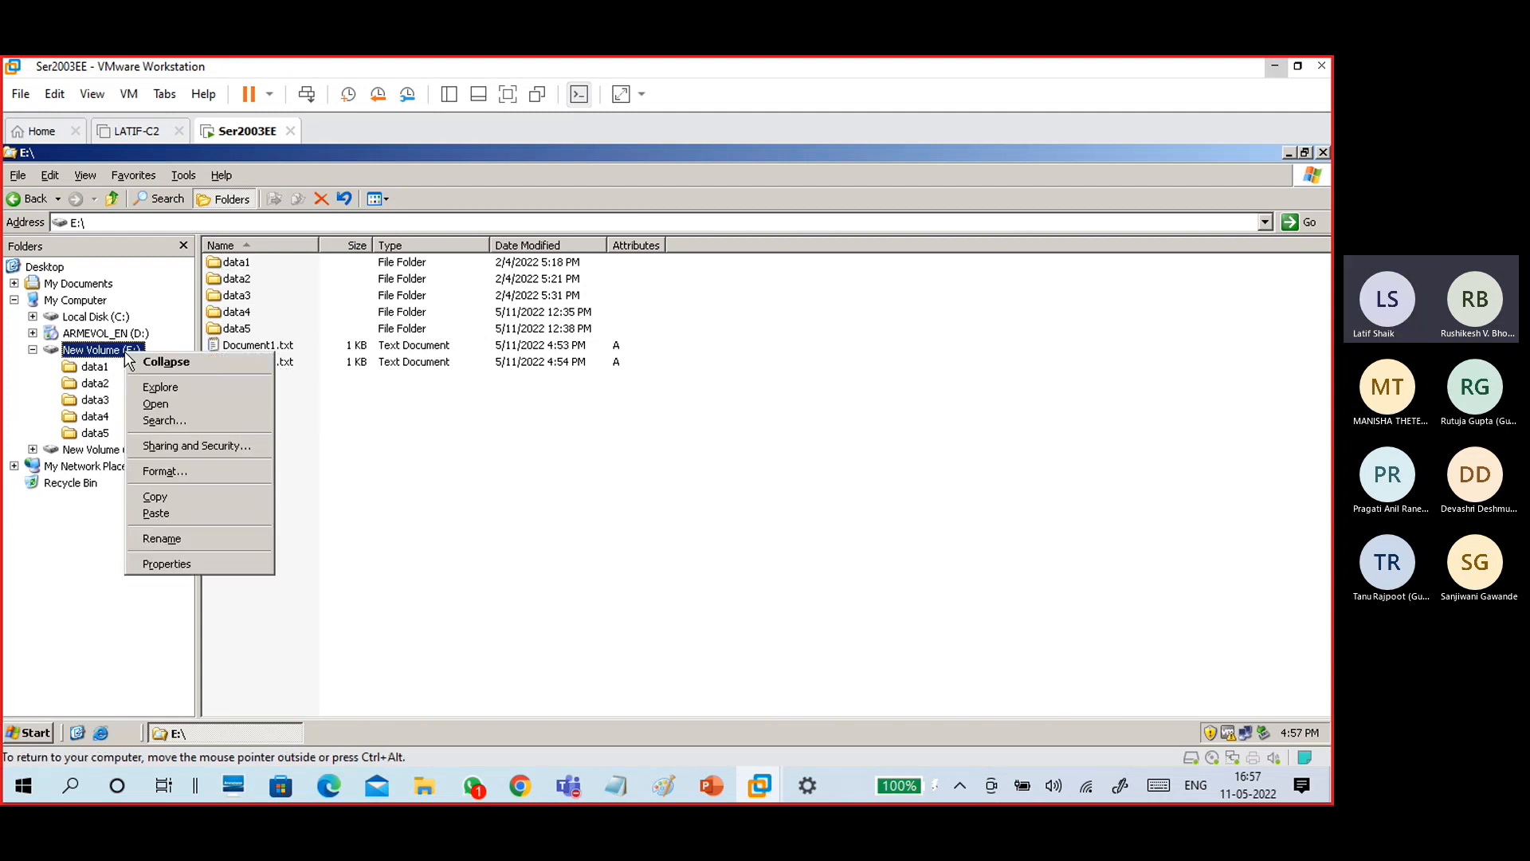
pyautogui.click(151, 564)
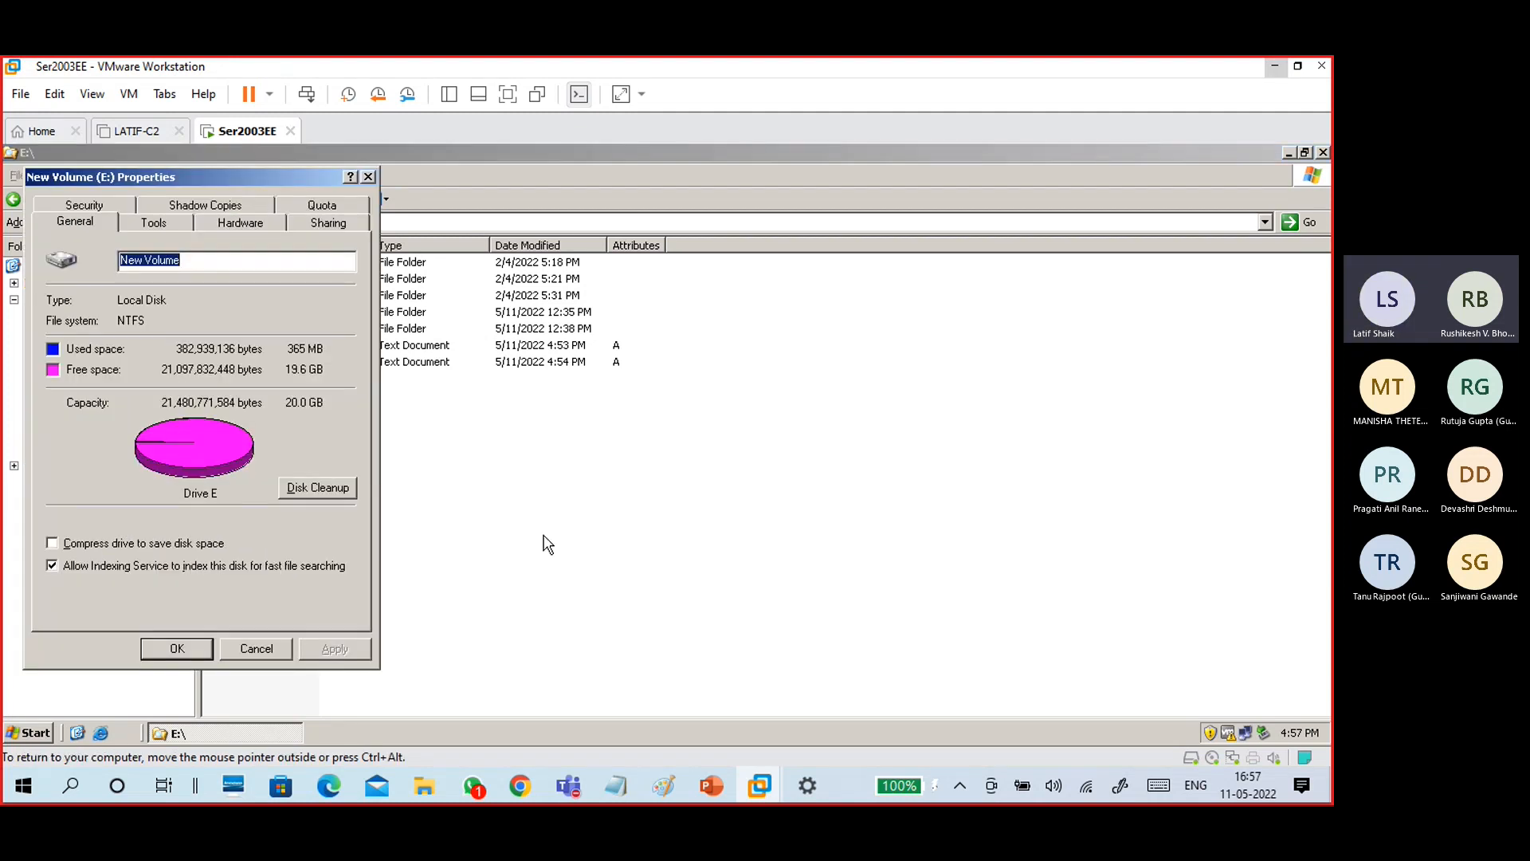
pyautogui.moveTo(212, 177); pyautogui.dragTo(736, 171)
pyautogui.click(696, 203)
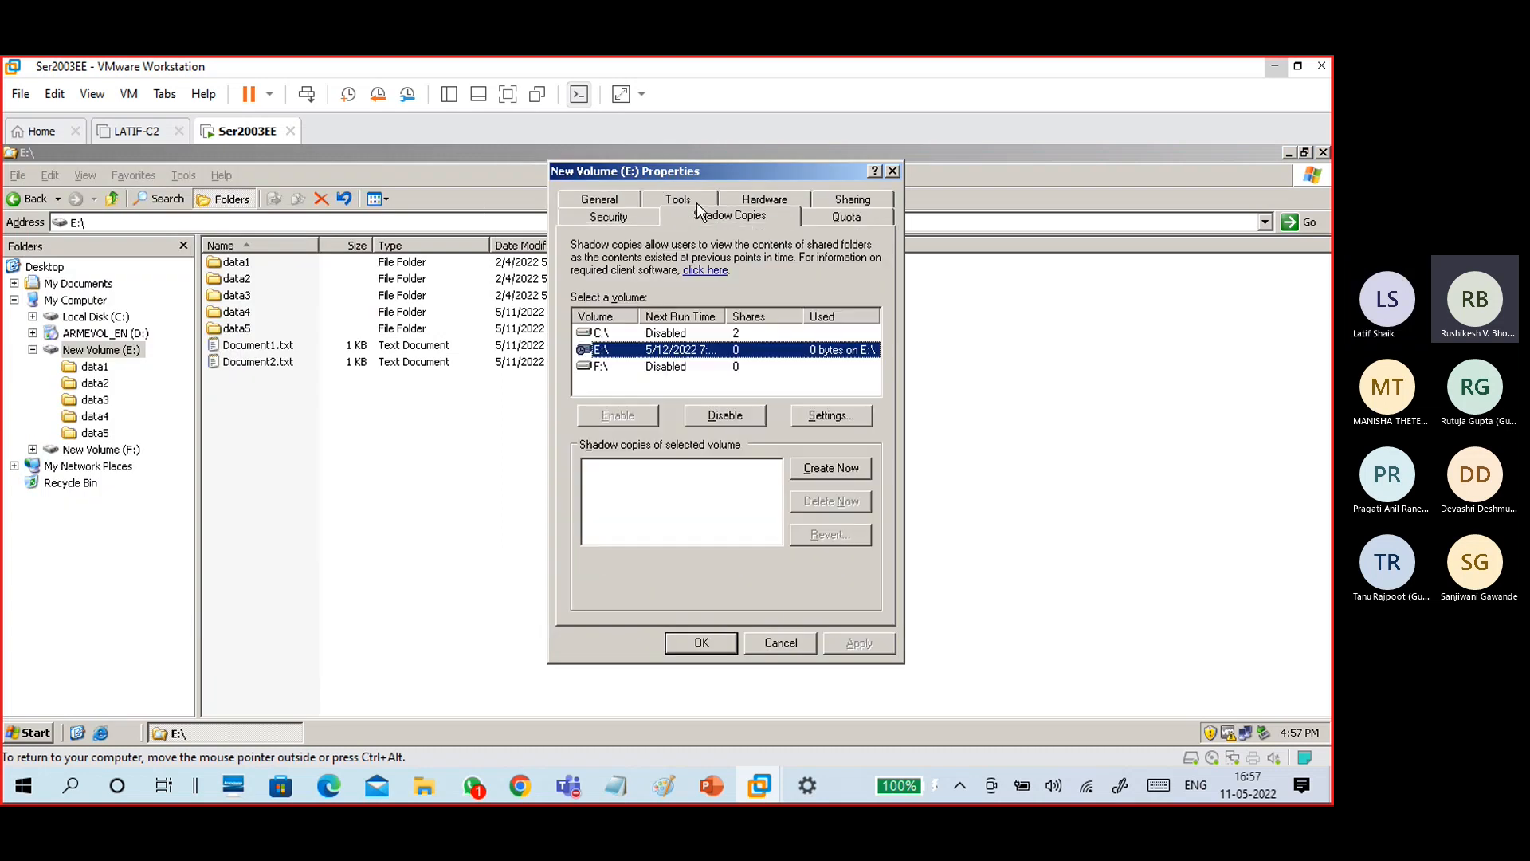
pyautogui.click(663, 477)
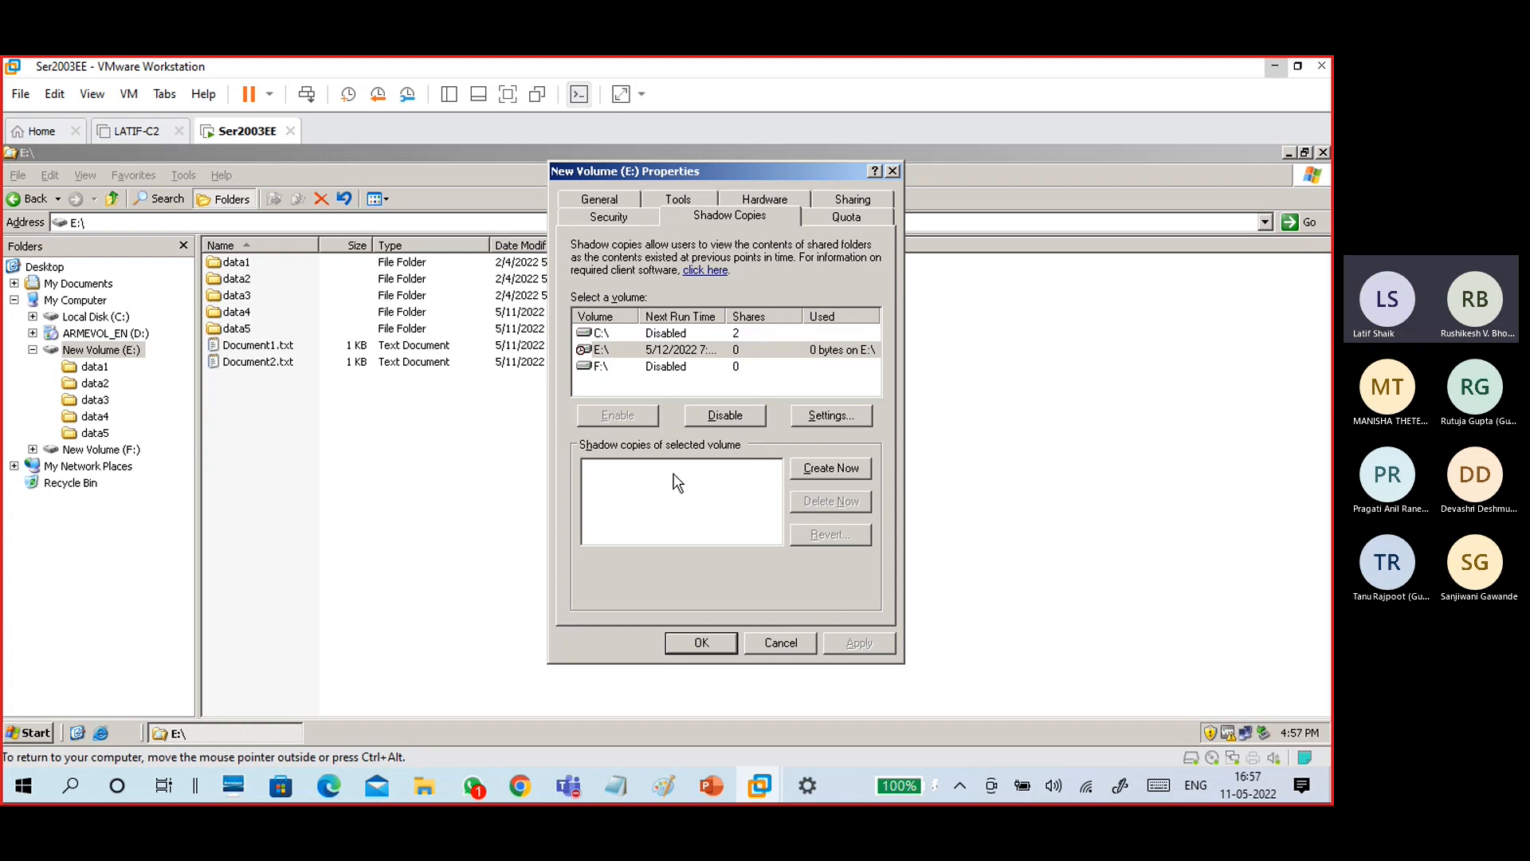
pyautogui.click(812, 472)
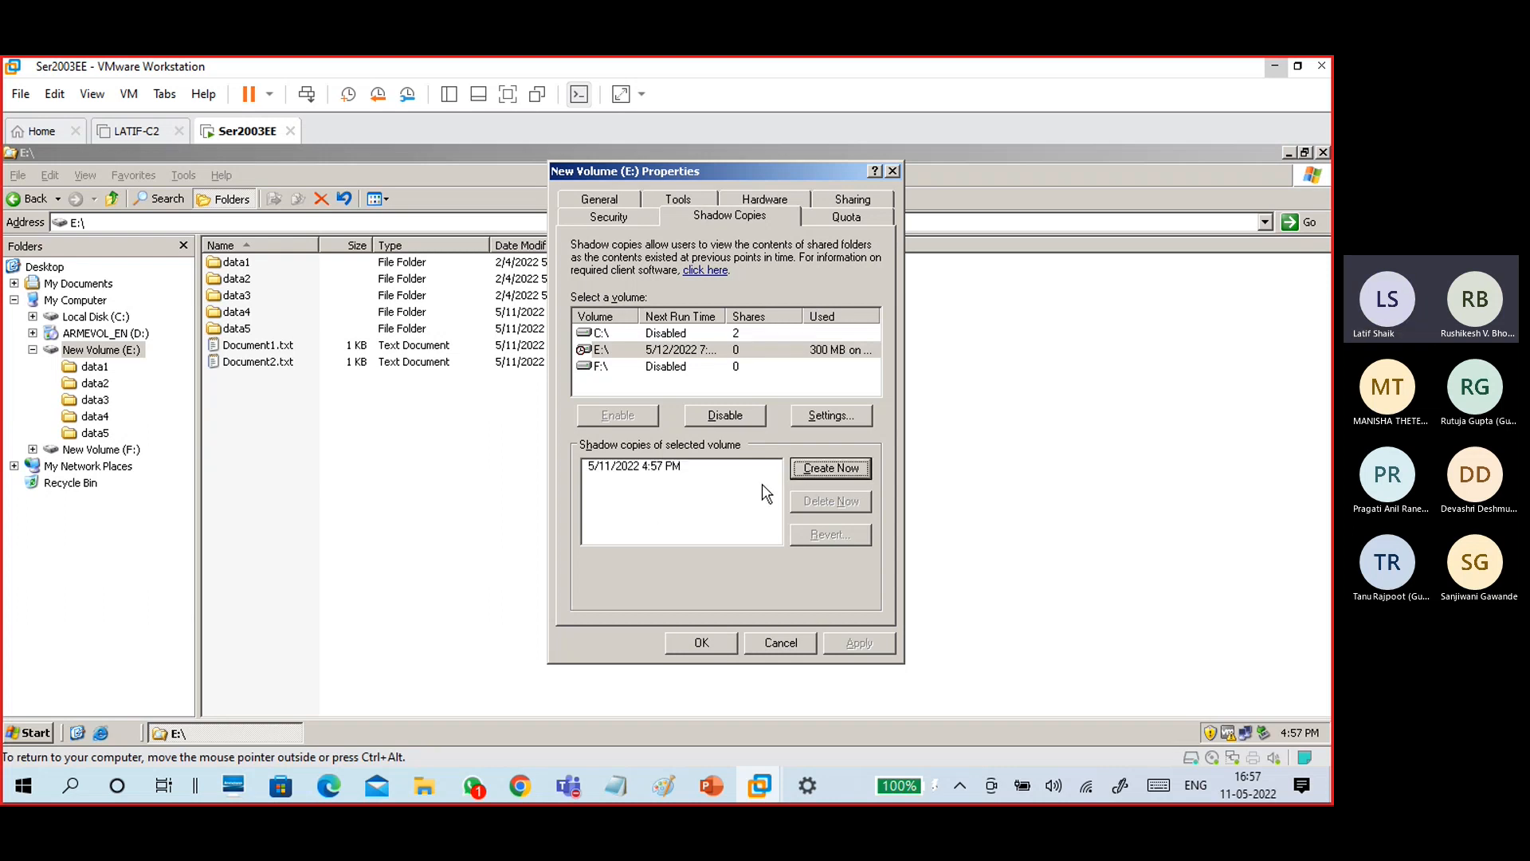
pyautogui.click(692, 642)
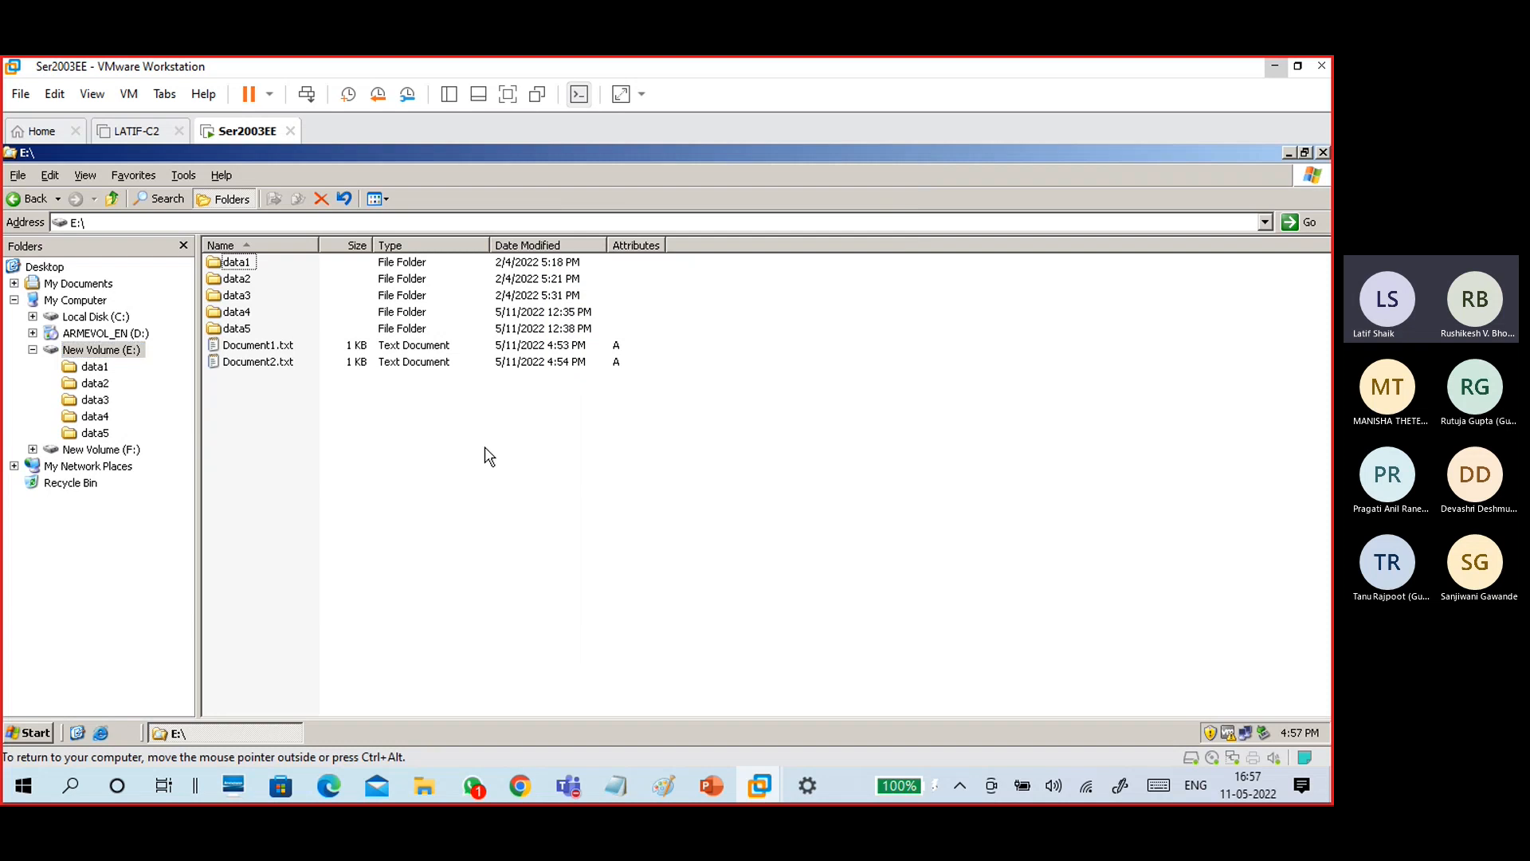
# Create a new text document in the root of E: and name it Text1.txt.
pyautogui.rightClick(400, 415)
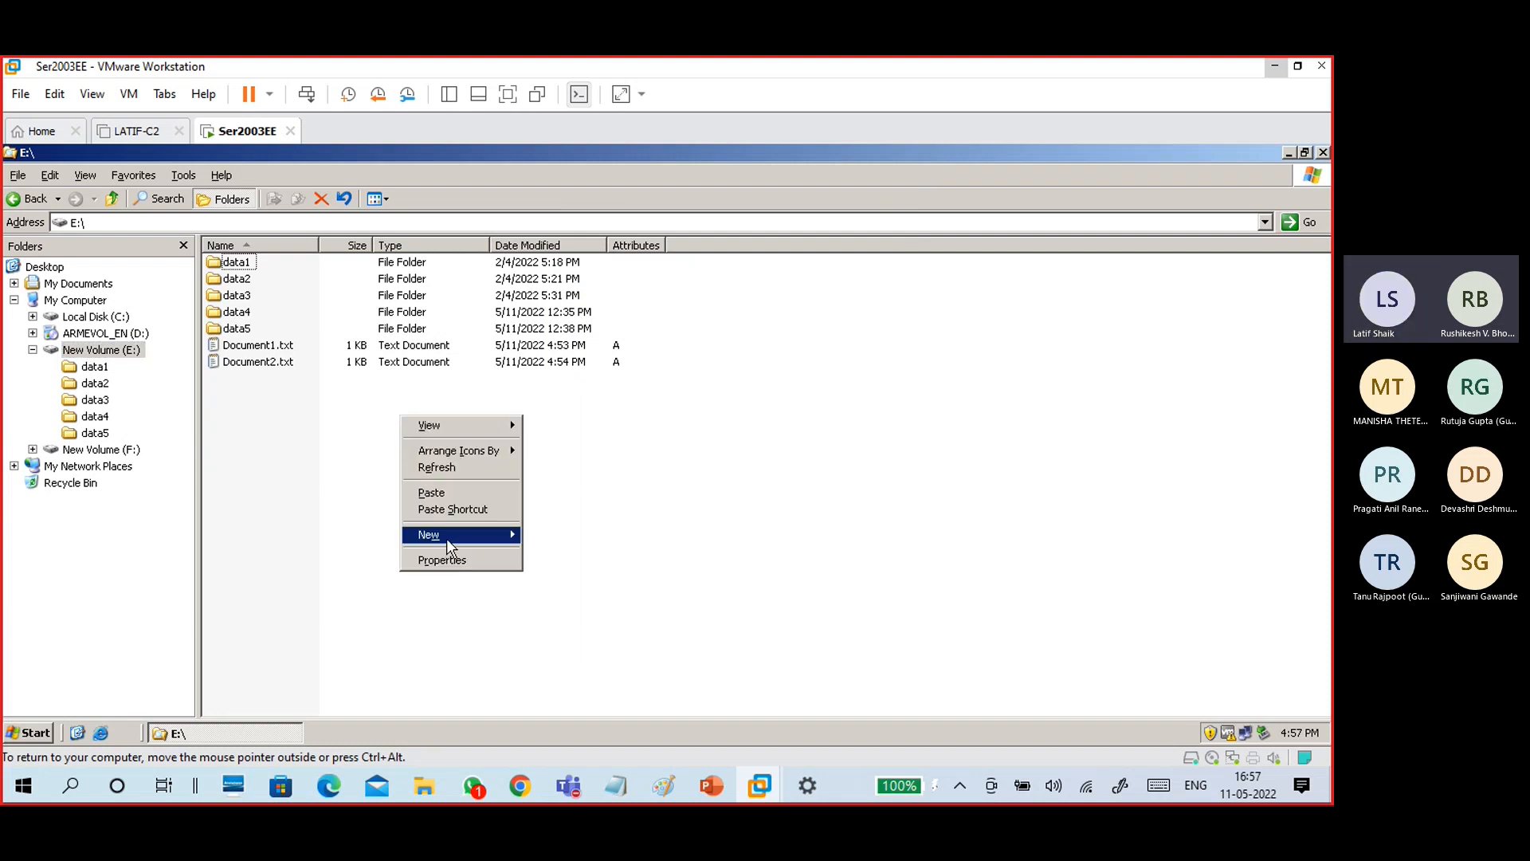
pyautogui.moveTo(447, 538)
pyautogui.click(549, 649)
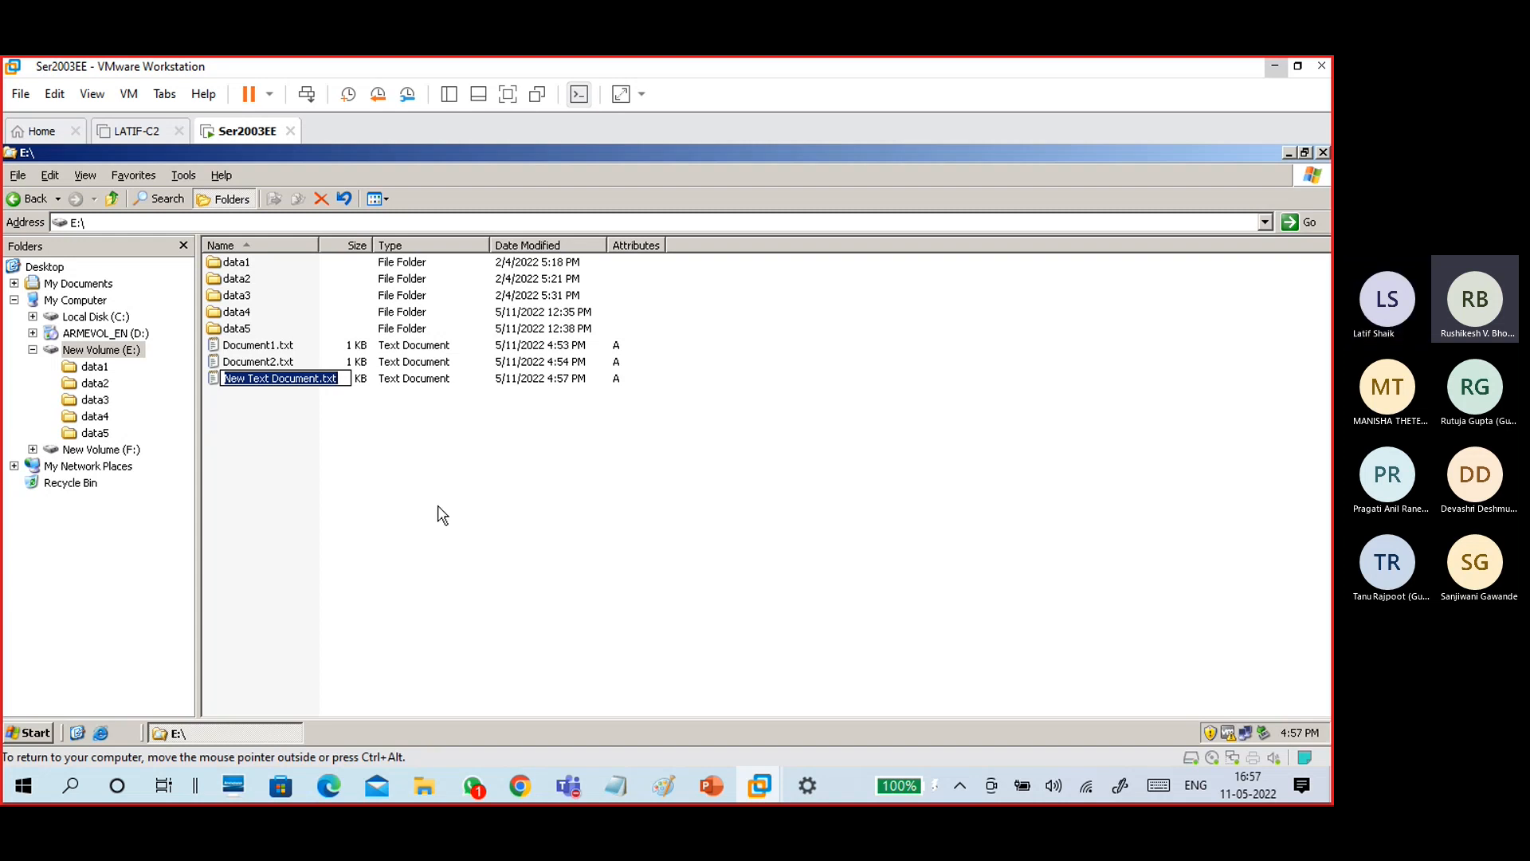
pyautogui.click(251, 373)
pyautogui.press('BackSpace')
pyautogui.press('BackSpace')
pyautogui.press('BackSpace')
pyautogui.press('BackSpace')
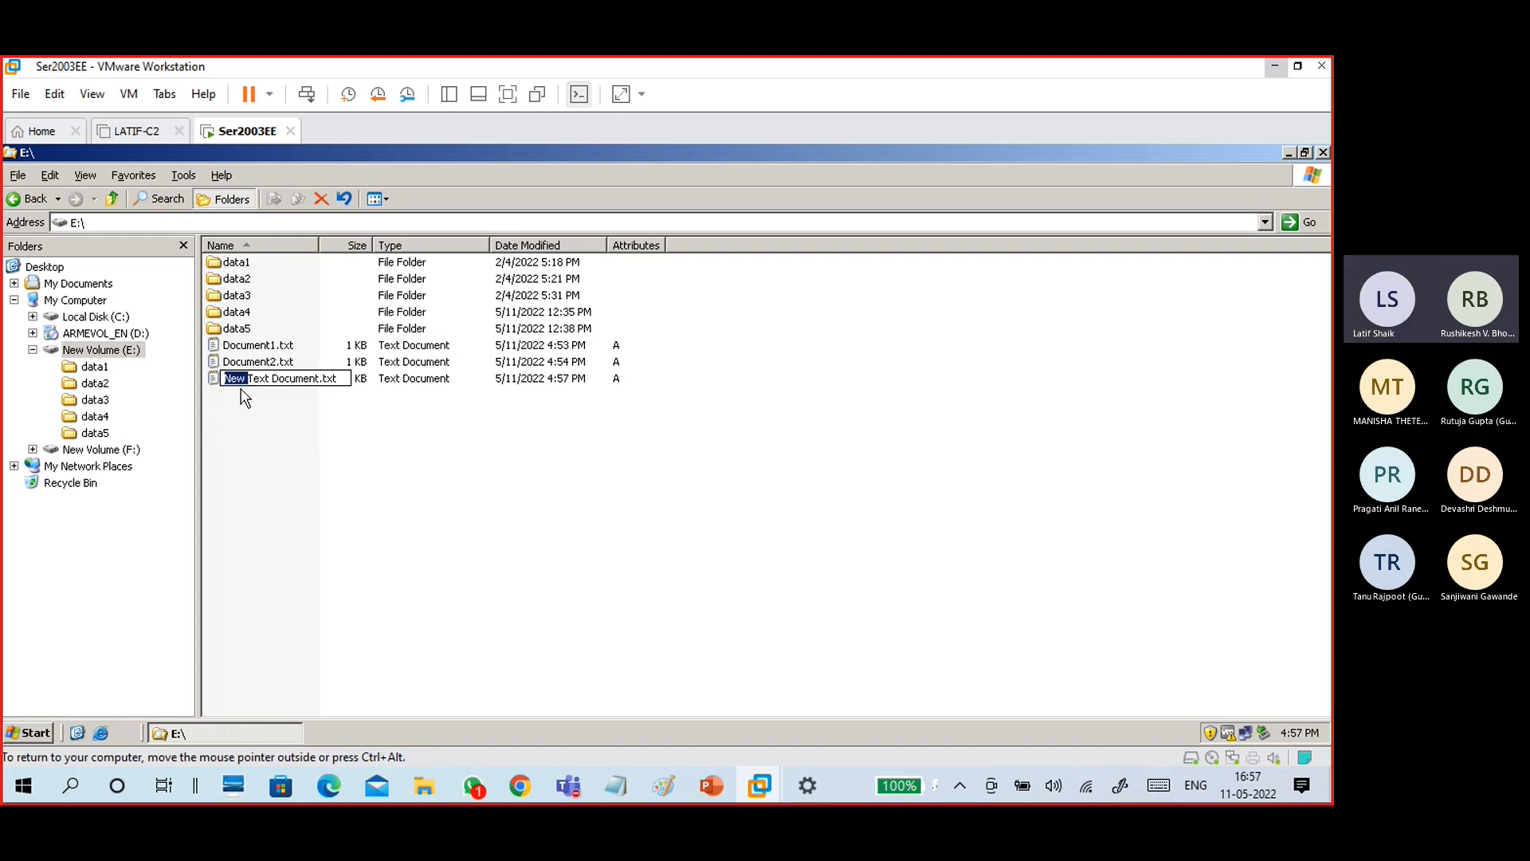
pyautogui.press('Right')
pyautogui.press('Right')
pyautogui.press('Right')
pyautogui.press('Right')
pyautogui.press('Right')
pyautogui.press('Right')
pyautogui.press('Right')
pyautogui.press('Right')
pyautogui.press('Right')
pyautogui.press('Right')
pyautogui.press('Right')
pyautogui.press('Right')
pyautogui.press('Right')
pyautogui.press('BackSpace')
pyautogui.press('BackSpace')
pyautogui.press('BackSpace')
pyautogui.press('BackSpace')
pyautogui.press('BackSpace')
pyautogui.press('BackSpace')
pyautogui.press('BackSpace')
pyautogui.press('BackSpace')
pyautogui.press('BackSpace')
pyautogui.write('1')
pyautogui.click(315, 431)
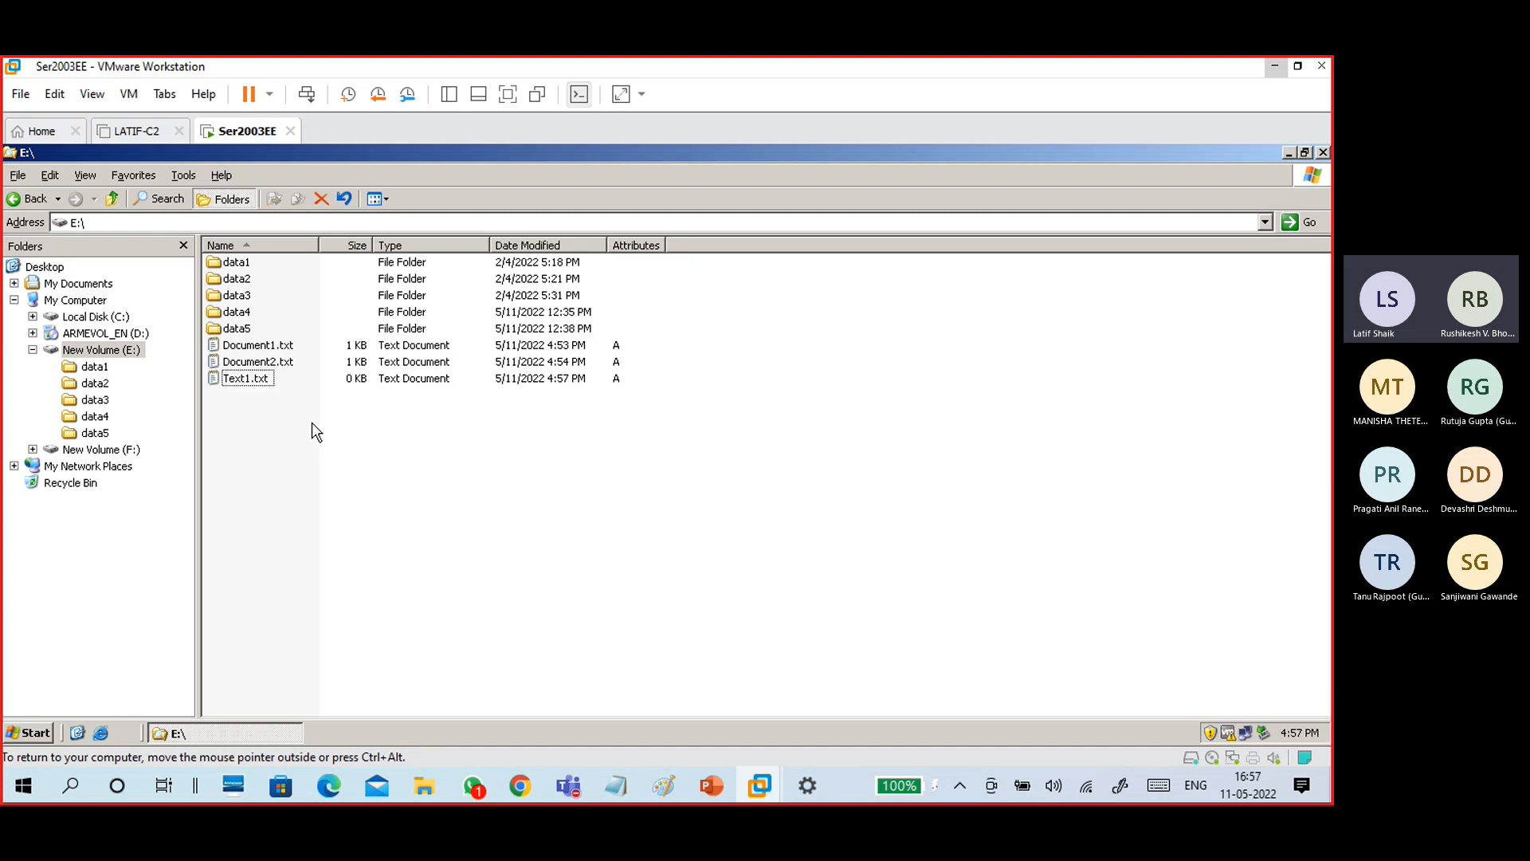
# Enter "this is text 1 file" in Text1.txt, then save and close the file.
pyautogui.doubleClick(272, 386)
pyautogui.write('t')
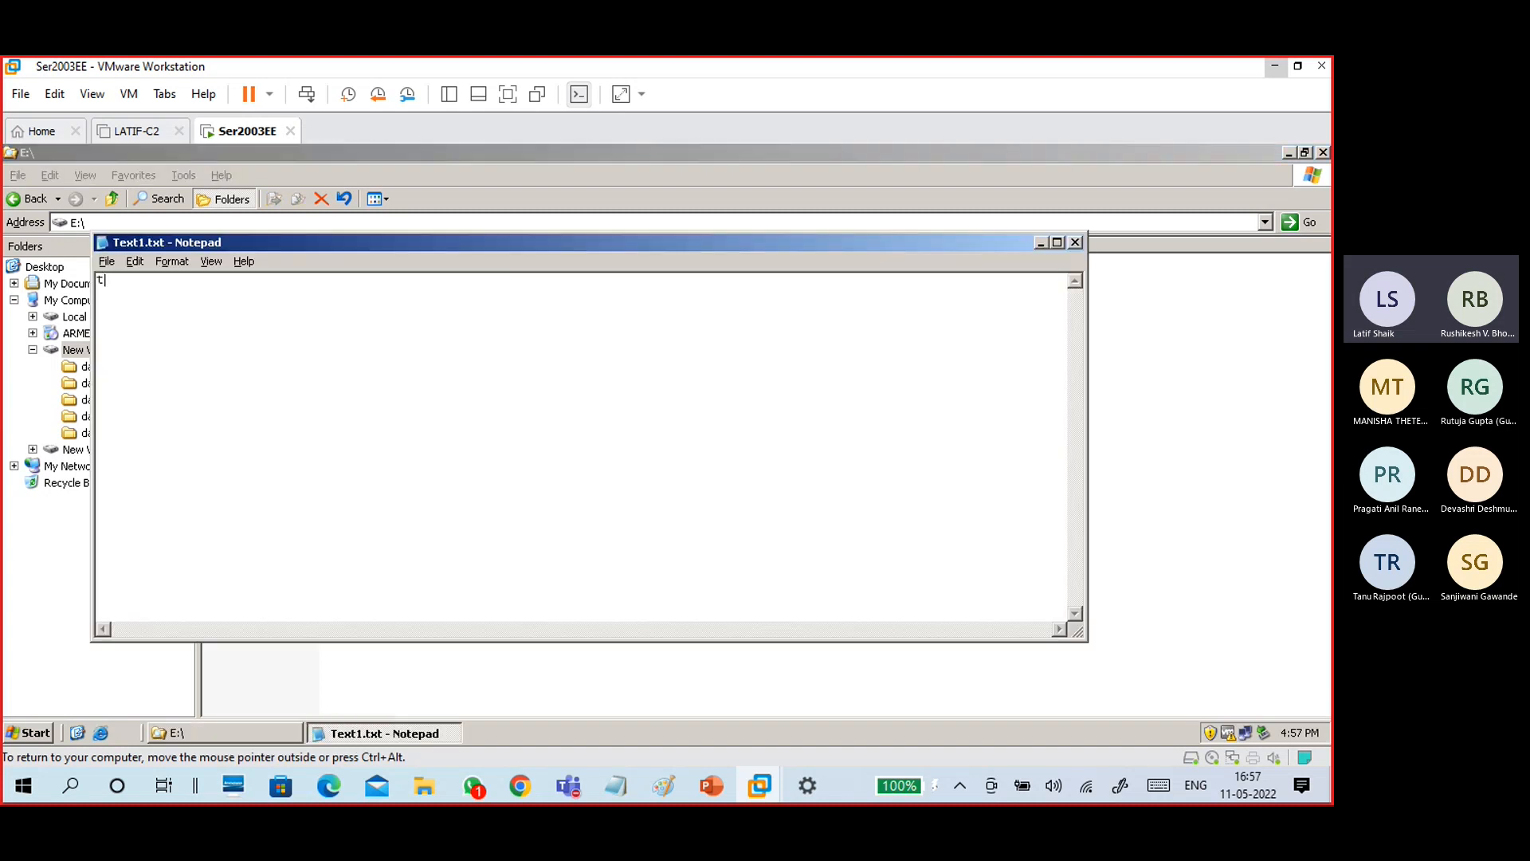
pyautogui.write('his is text 1 file')
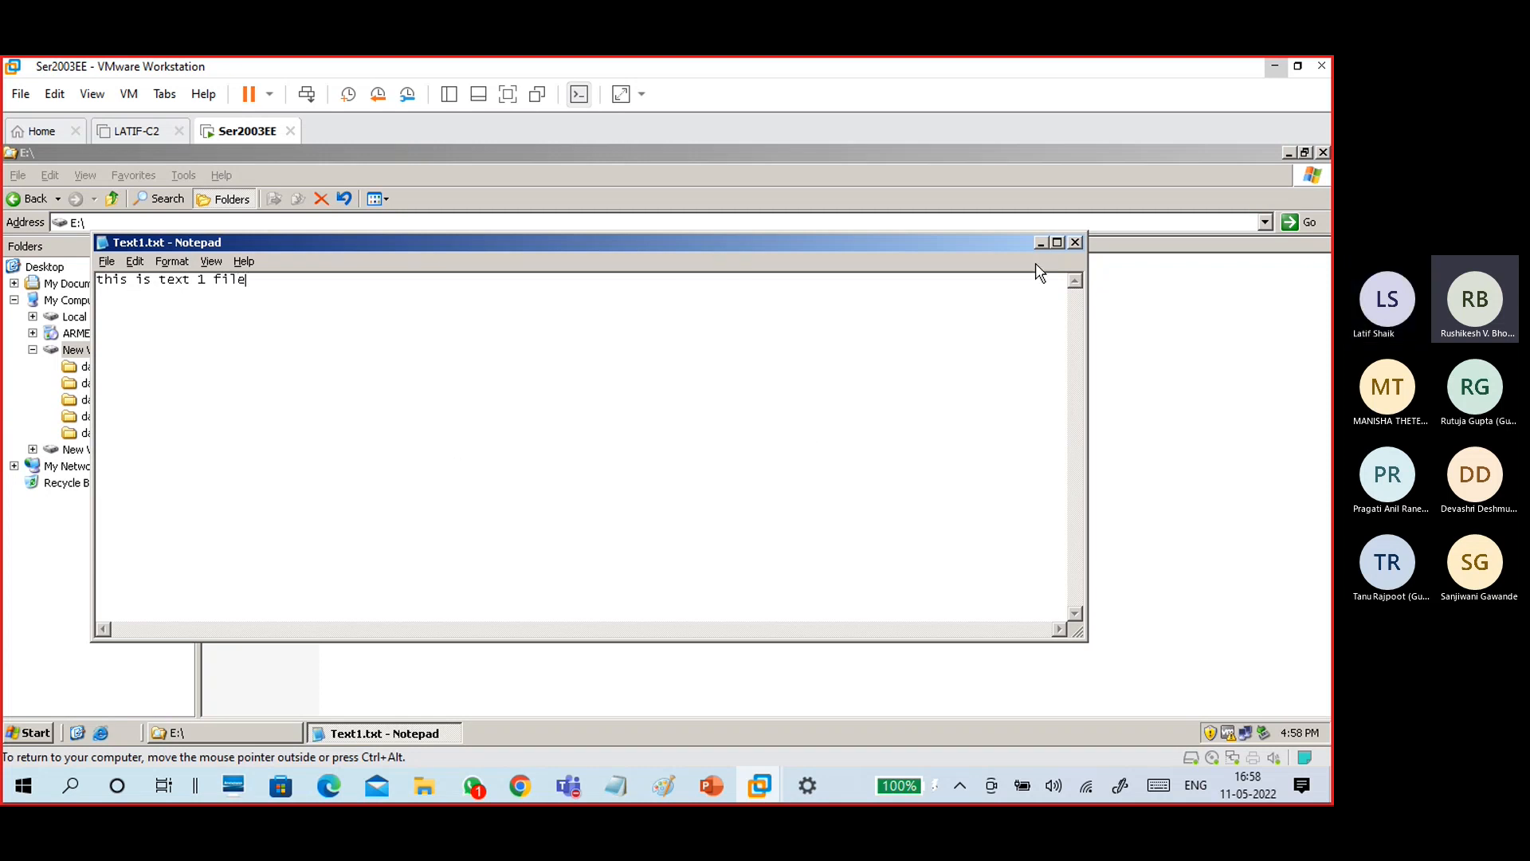
pyautogui.click(1075, 243)
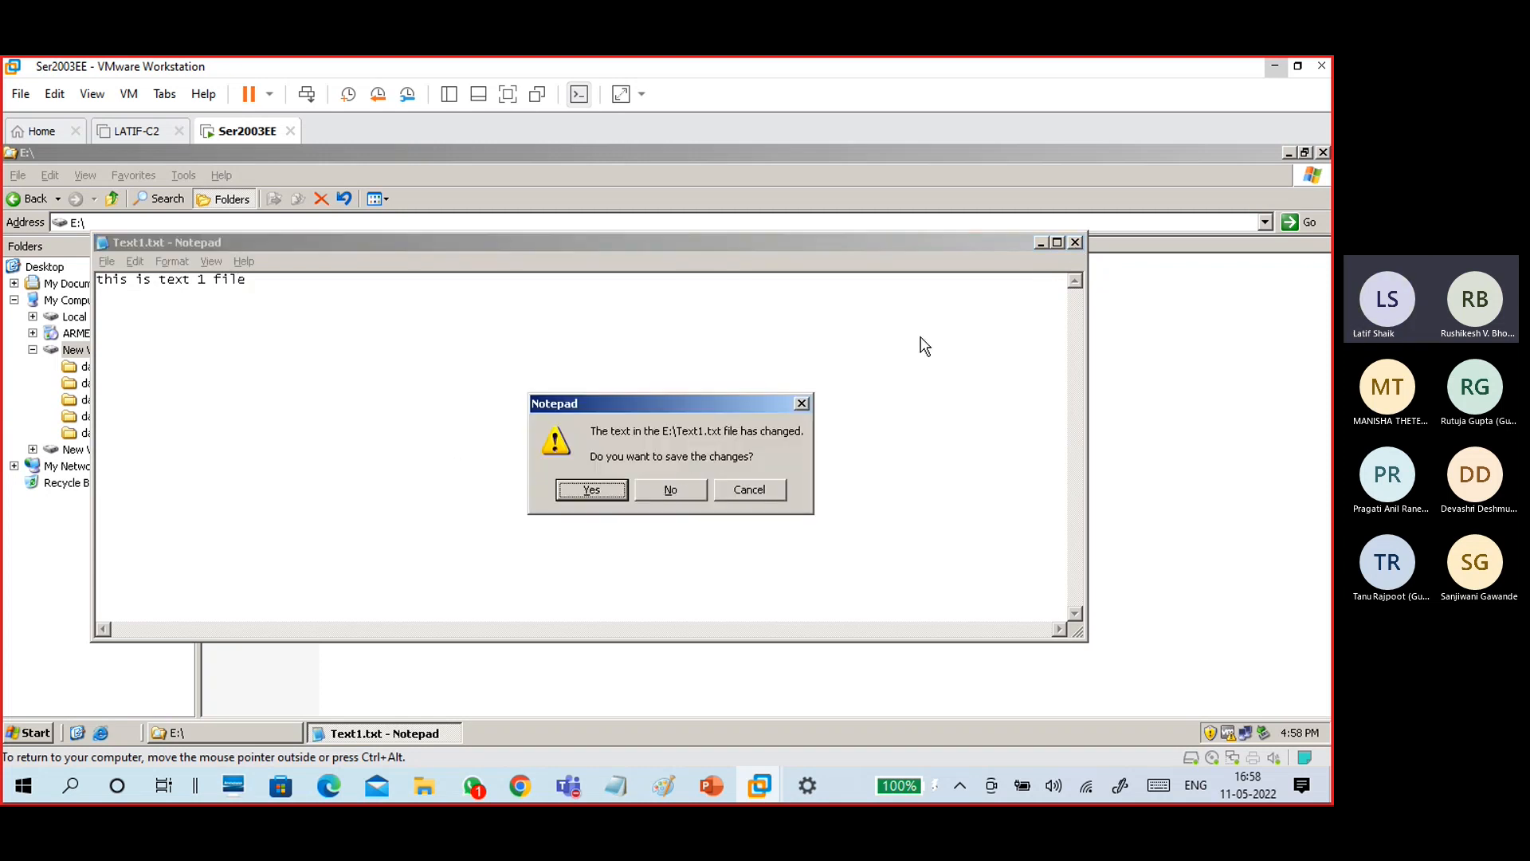
pyautogui.click(596, 485)
# Duplicate Text1.txt within E: and rename the copy to Text2.txt.
pyautogui.click(266, 383)
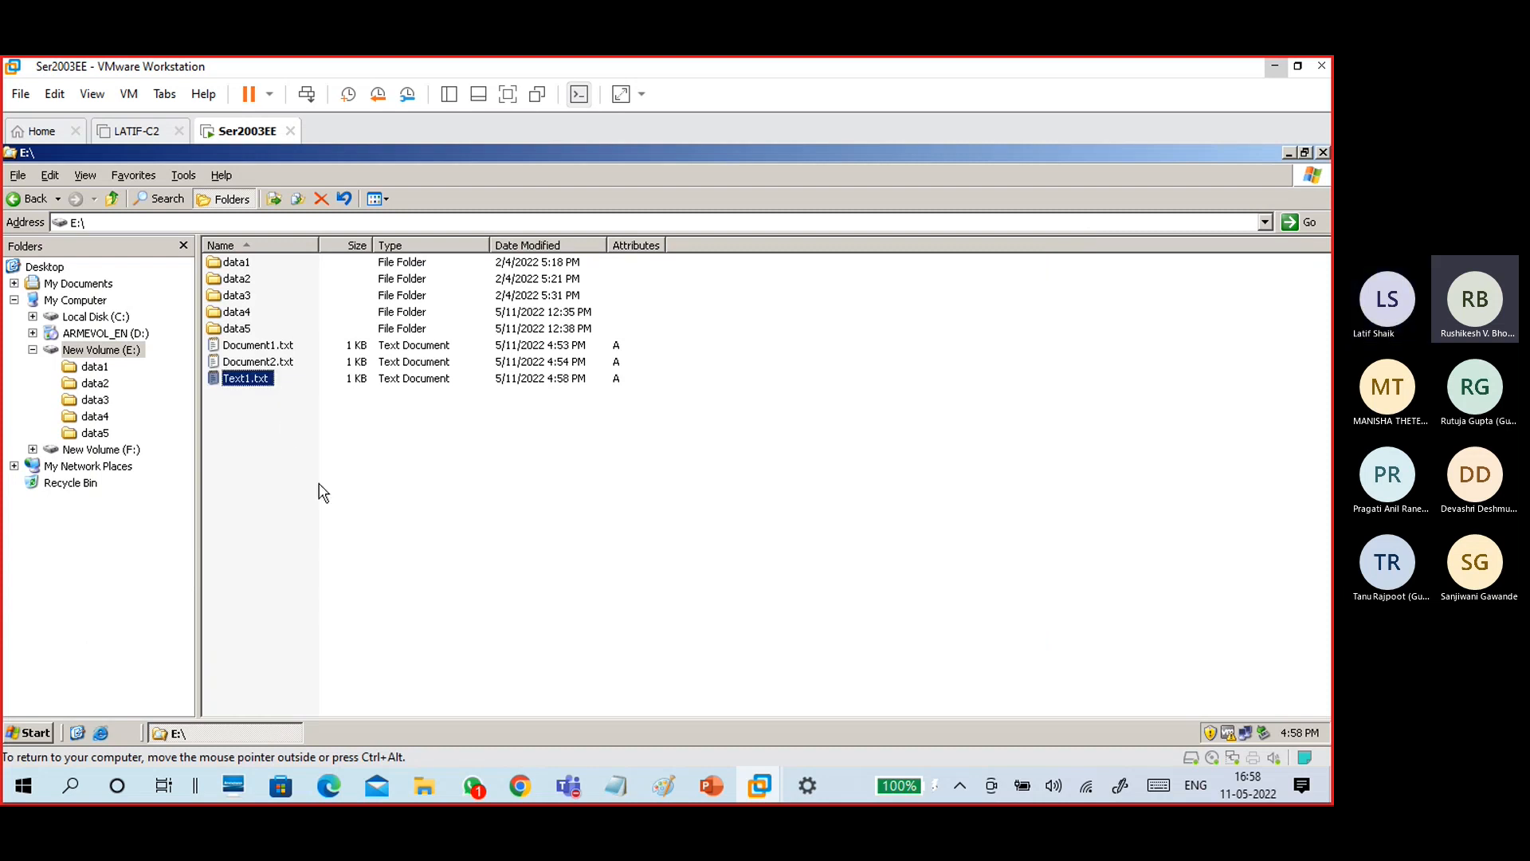
pyautogui.hotkey('ctrl', 'c')
pyautogui.hotkey('ctrl', 'v')
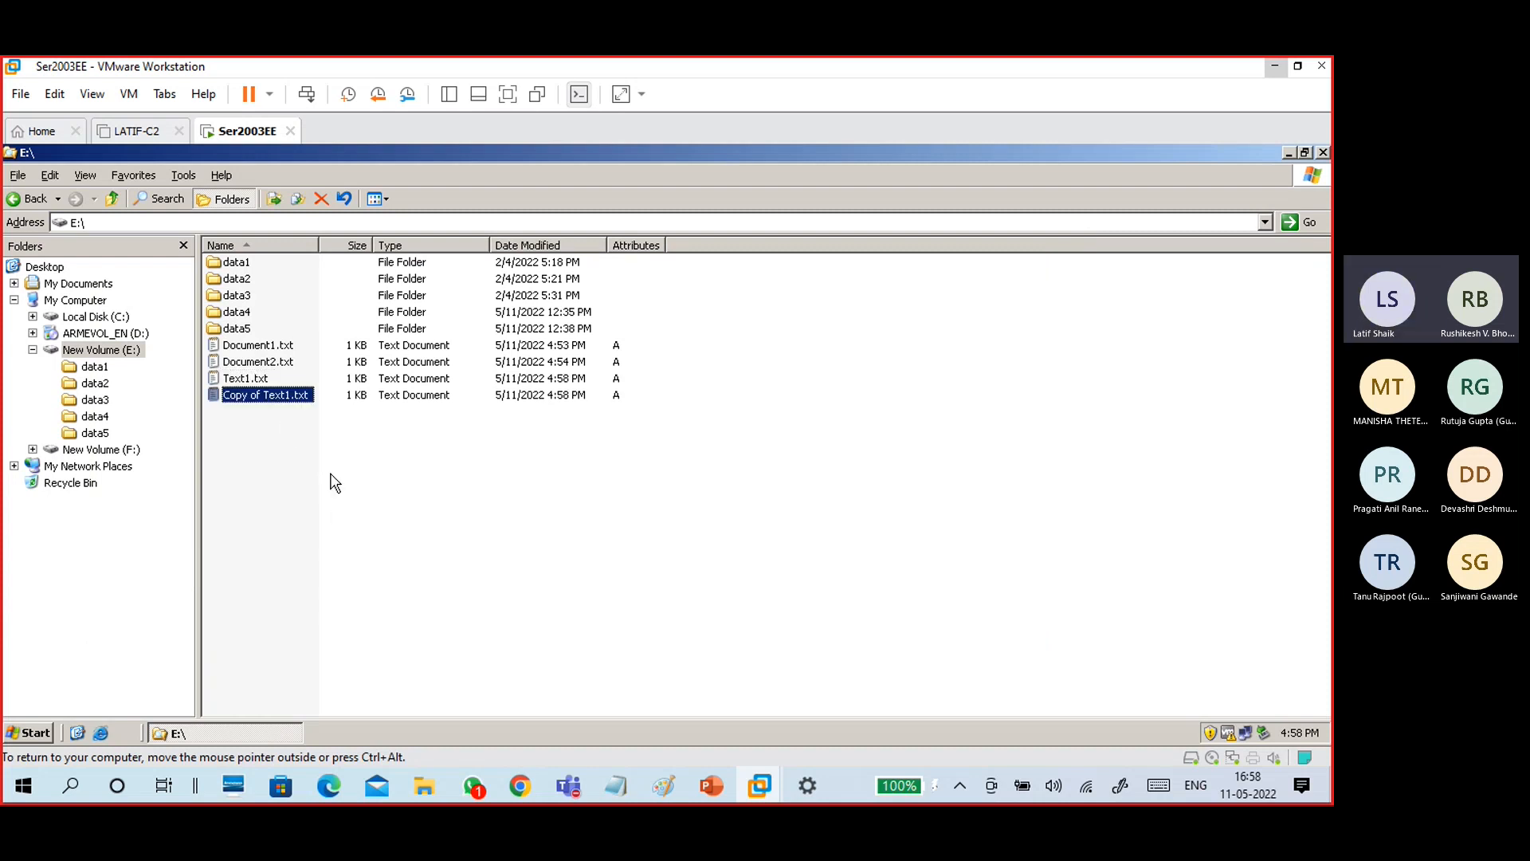
pyautogui.rightClick(276, 396)
pyautogui.click(299, 582)
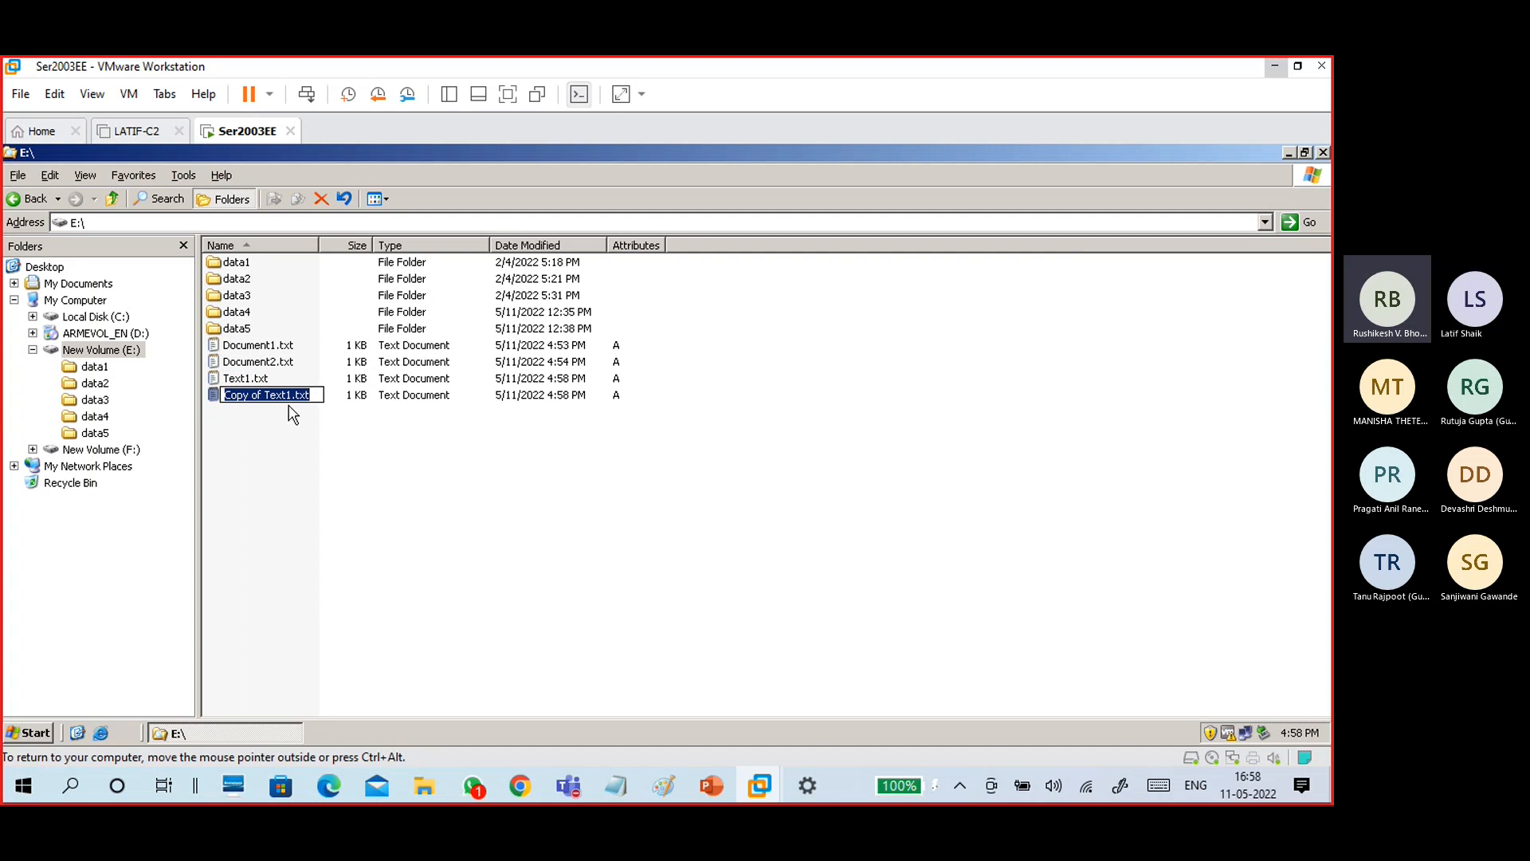
pyautogui.click(273, 386)
pyautogui.press('BackSpace')
pyautogui.press('BackSpace')
pyautogui.press('BackSpace')
pyautogui.press('BackSpace')
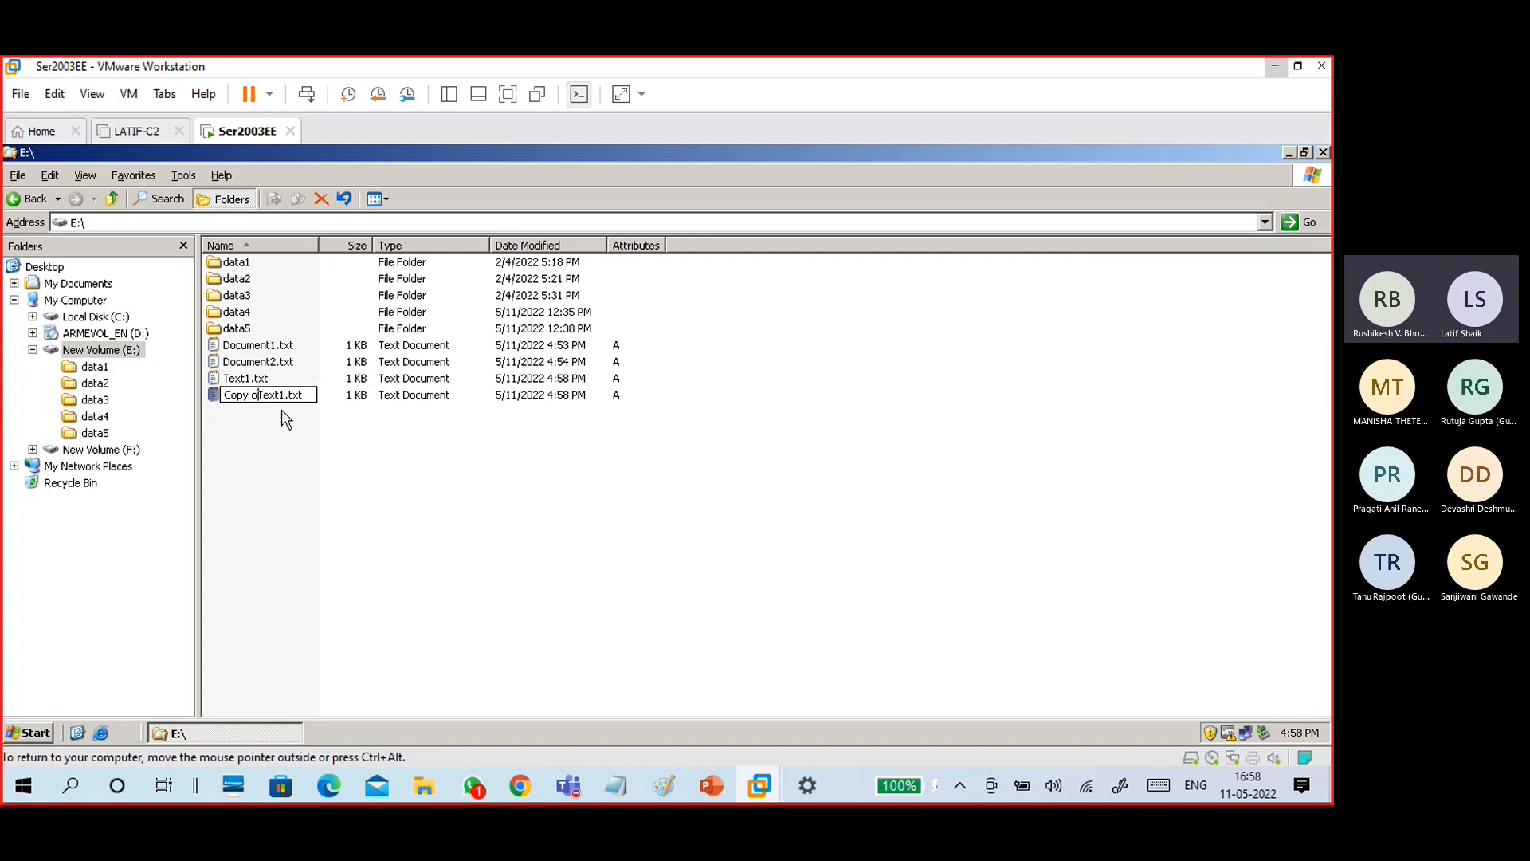
pyautogui.press('BackSpace')
pyautogui.press('BackSpace')
pyautogui.press('BackSpace')
pyautogui.press('BackSpace')
pyautogui.press('Right')
pyautogui.press('Right')
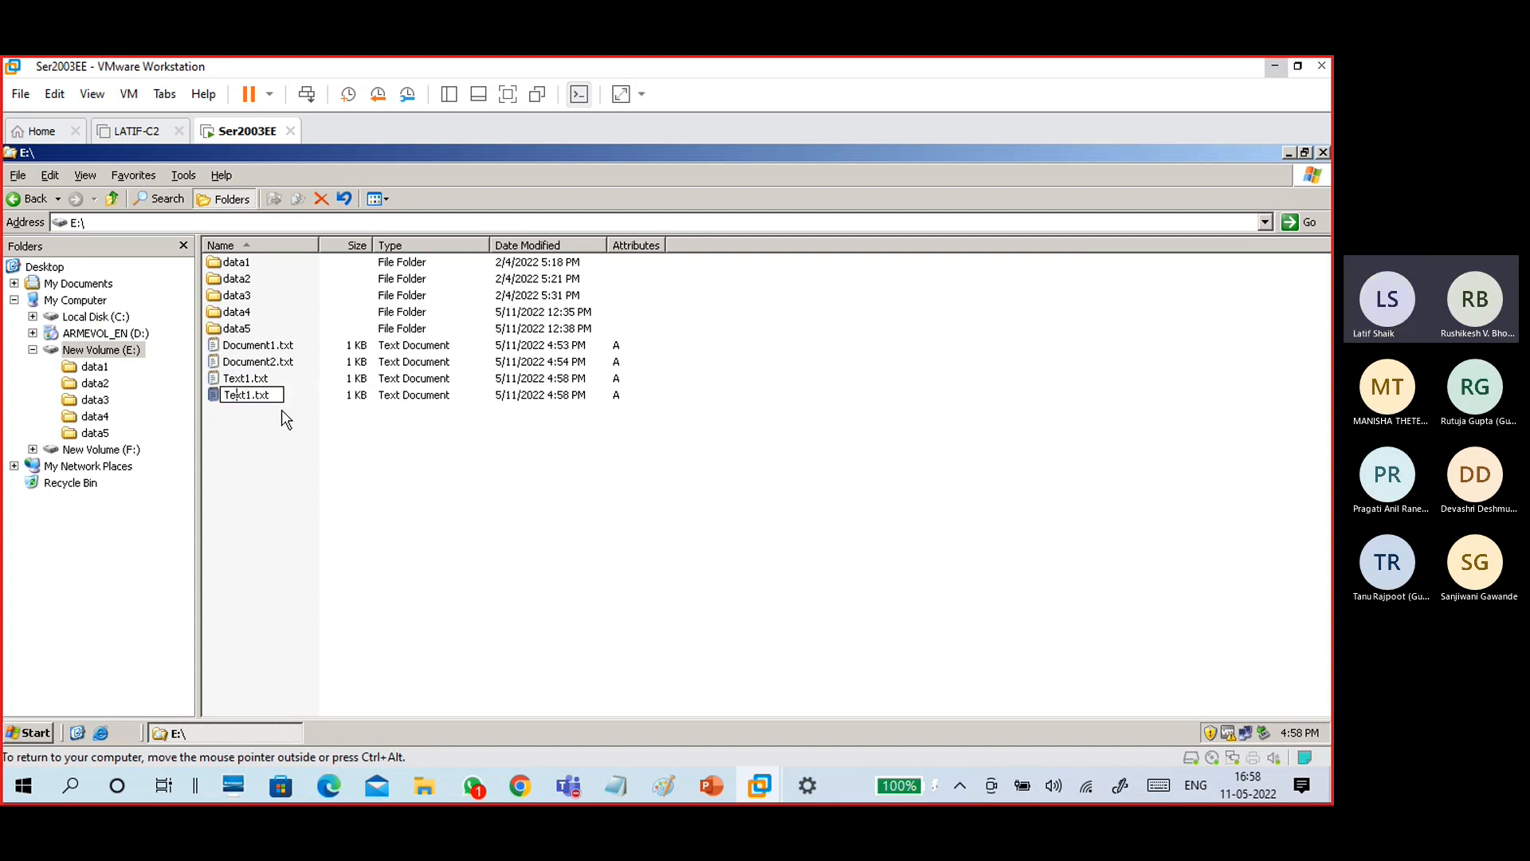
pyautogui.press('BackSpace')
pyautogui.write('2')
pyautogui.click(283, 427)
# Change the text in Text2.txt to "this is text 2 file", saving and closing the file.
pyautogui.doubleClick(264, 398)
pyautogui.doubleClick(205, 280)
pyautogui.press('BackSpace')
pyautogui.write('2 file')
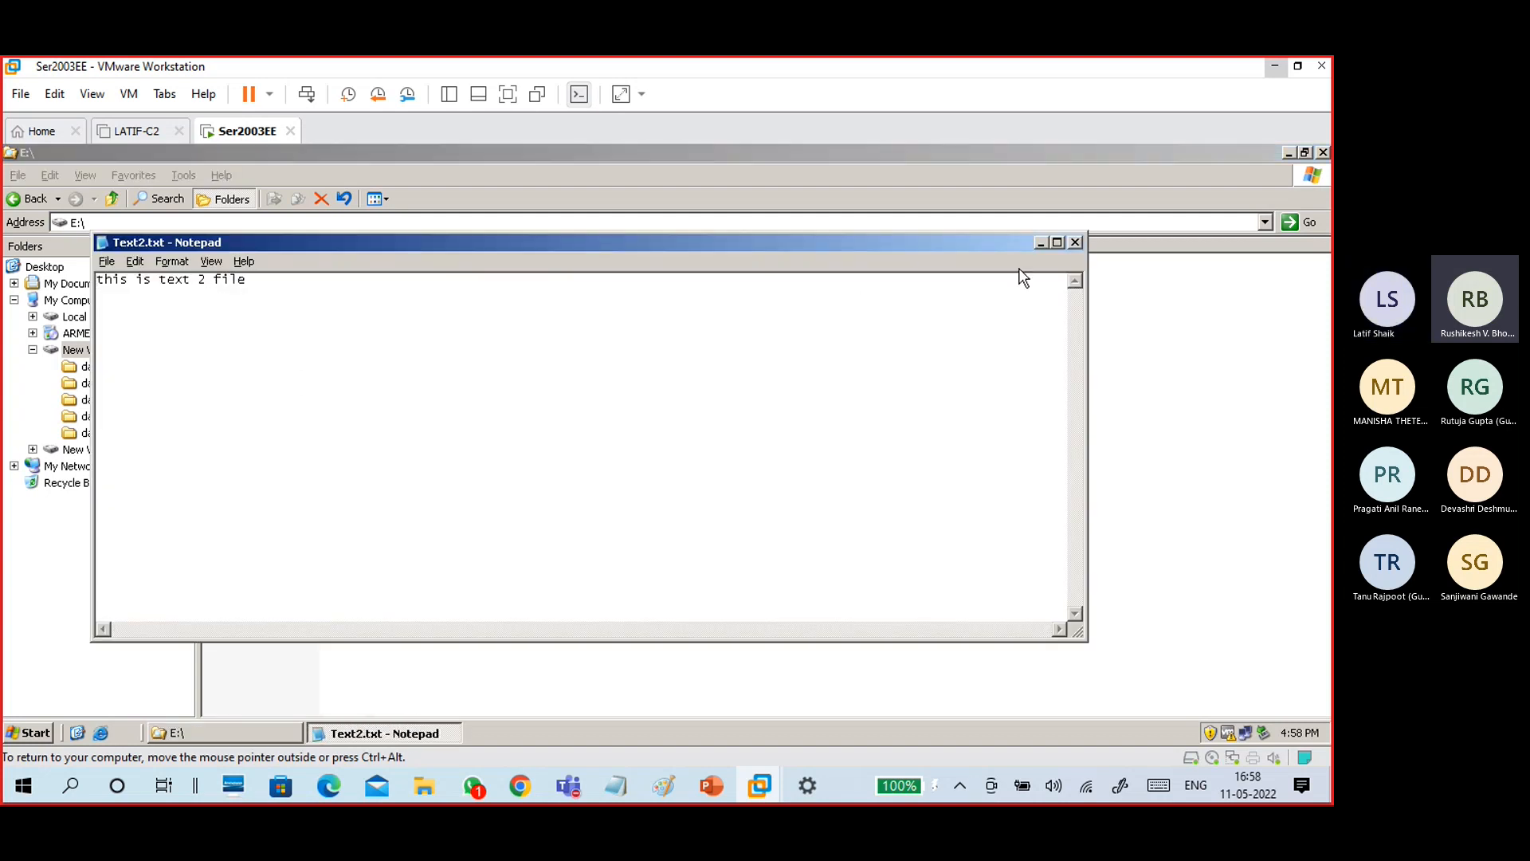
pyautogui.click(1075, 243)
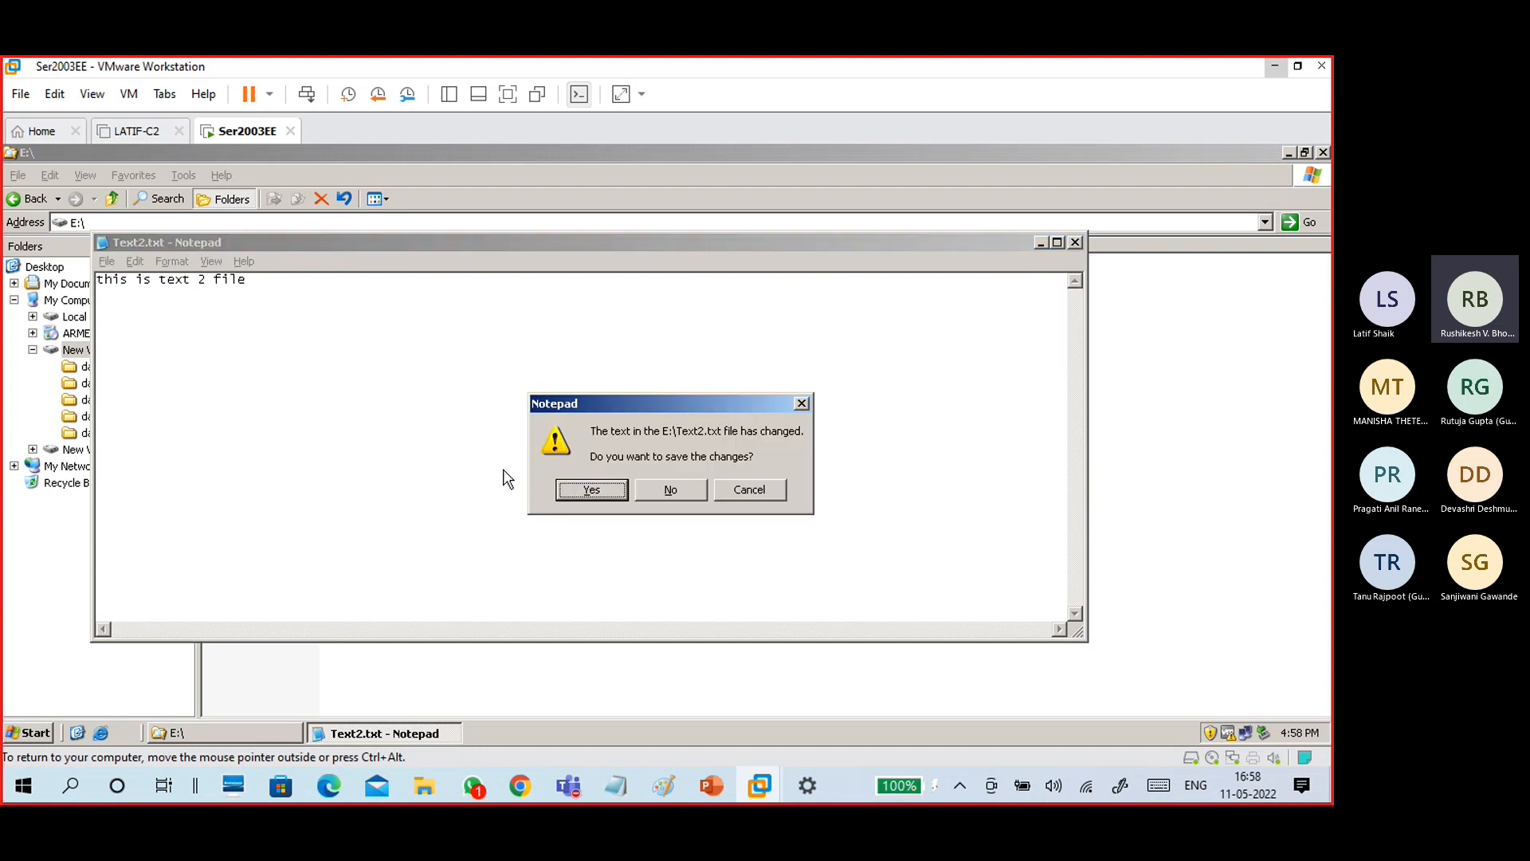
pyautogui.click(591, 490)
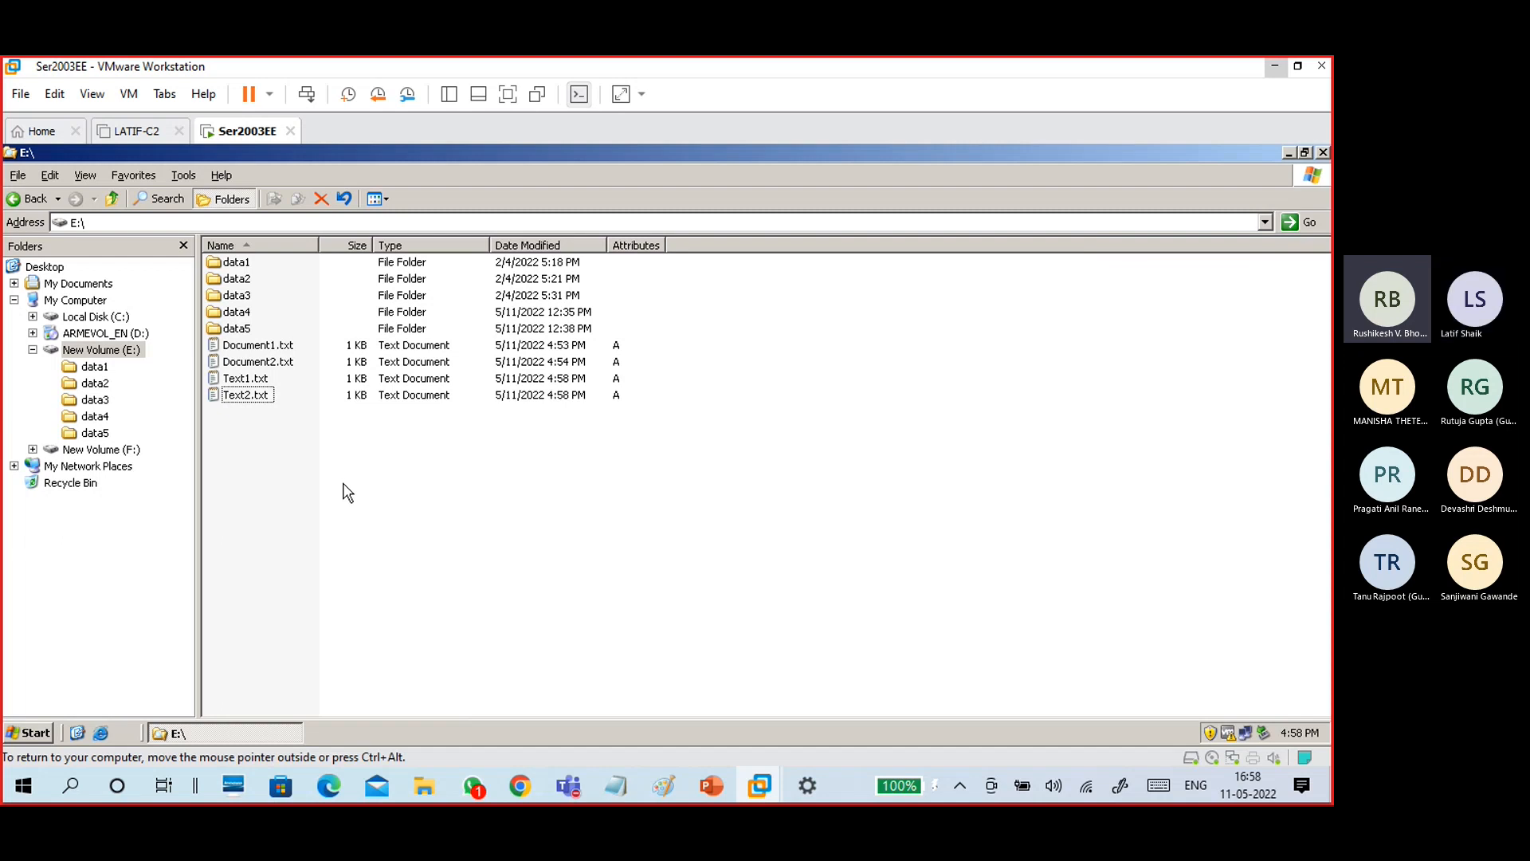
pyautogui.click(271, 379)
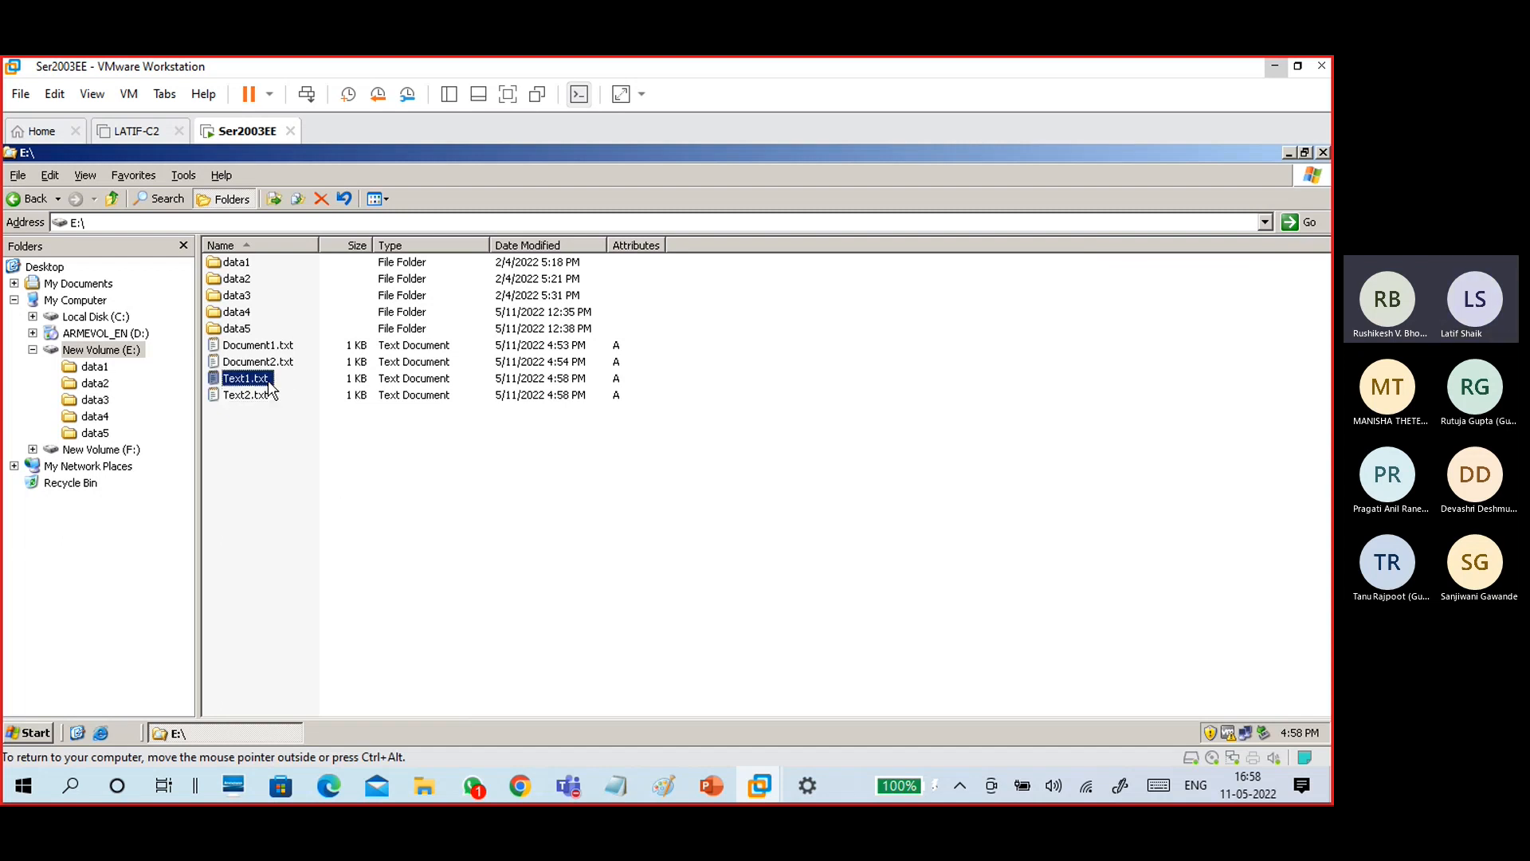
pyautogui.click(269, 396)
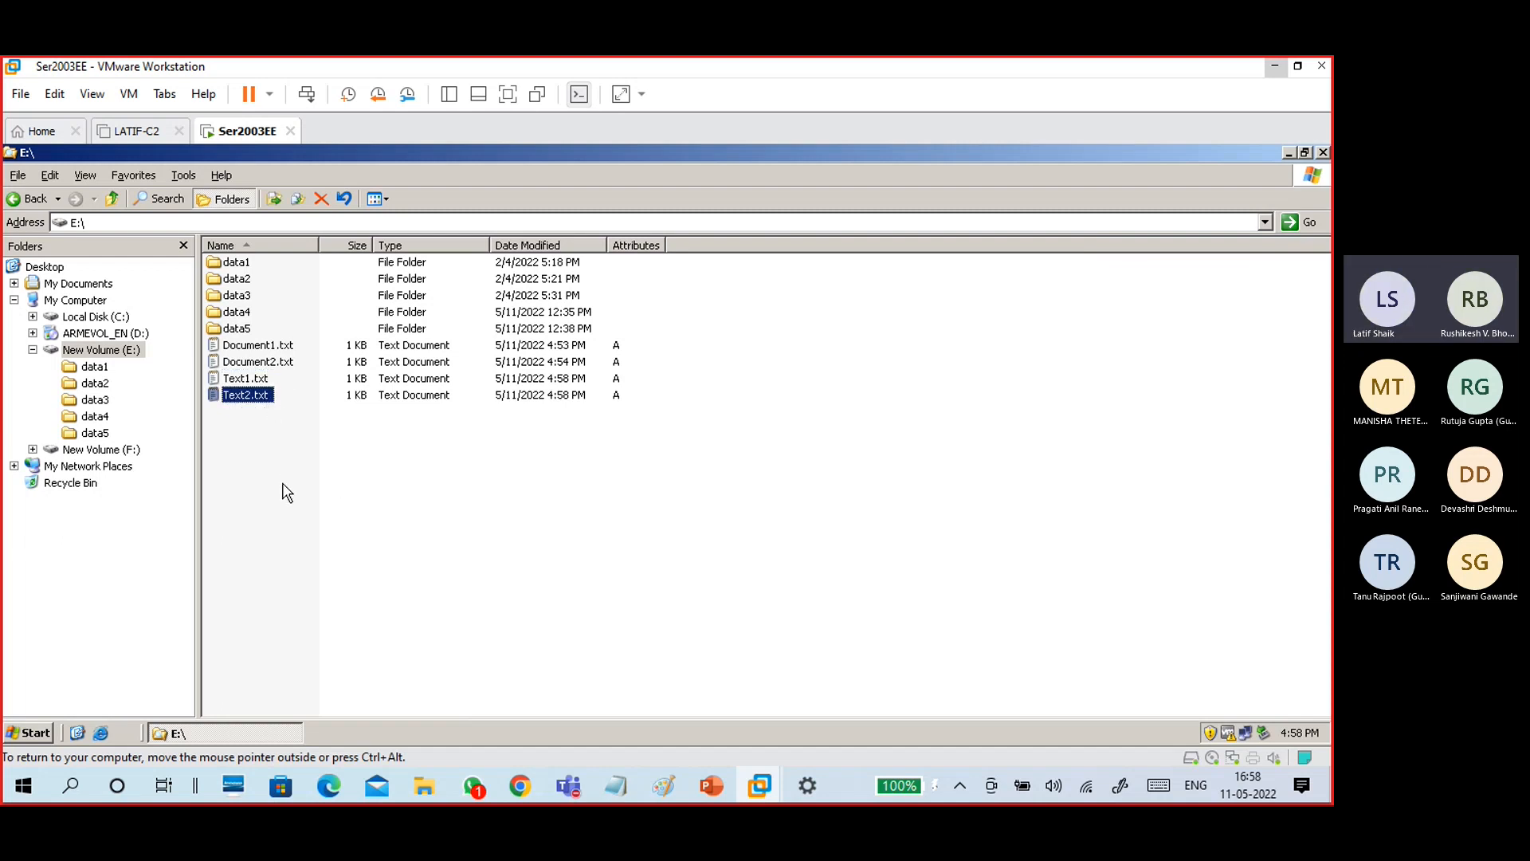
pyautogui.click(287, 492)
# Create another shadow copy of New Volume (E:) immediately and accept the volume properties.
pyautogui.rightClick(134, 355)
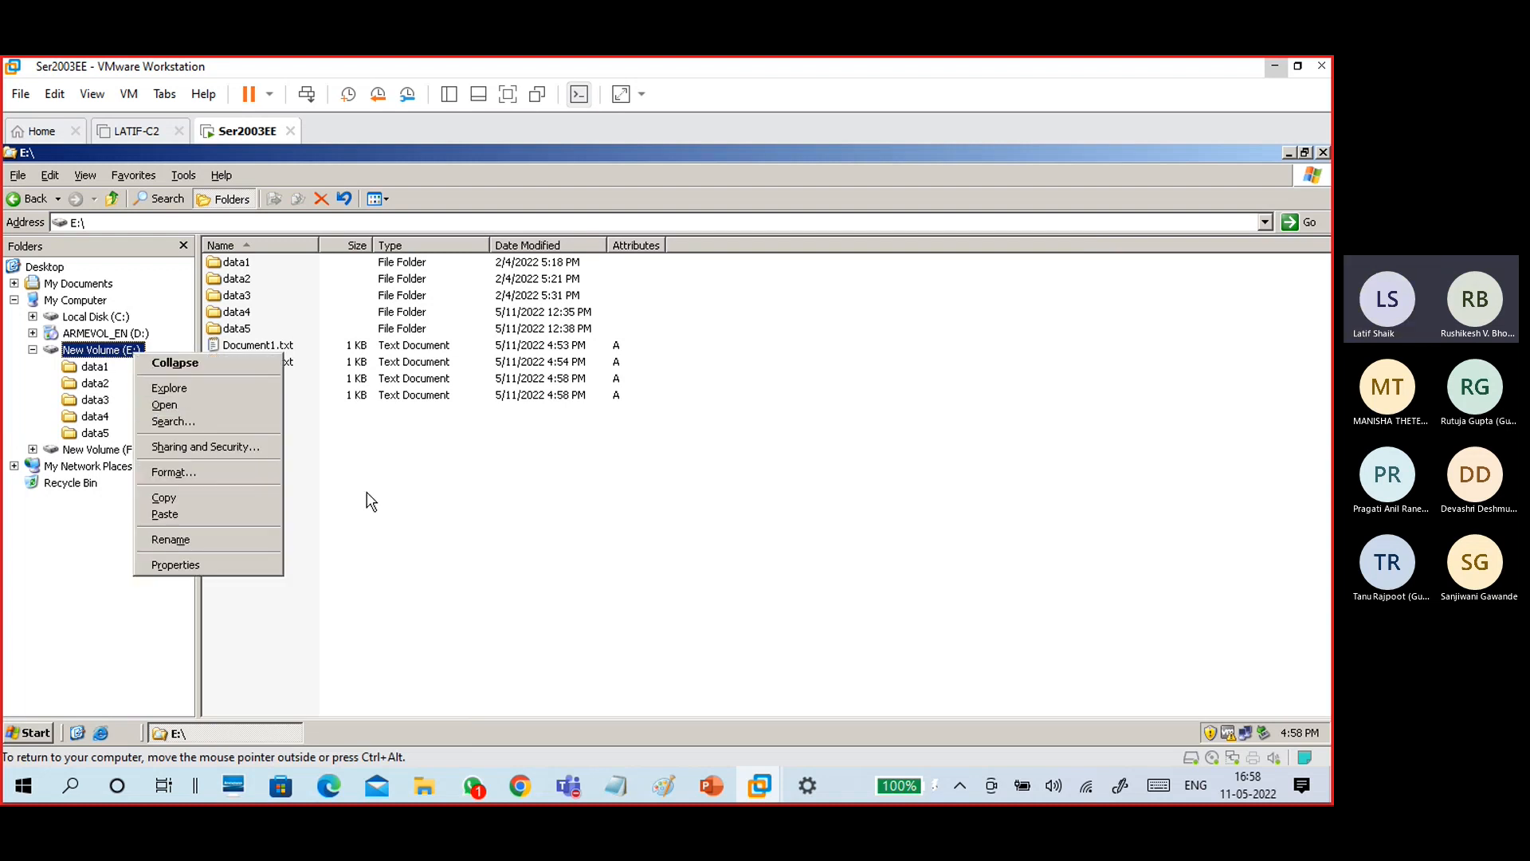
pyautogui.click(230, 564)
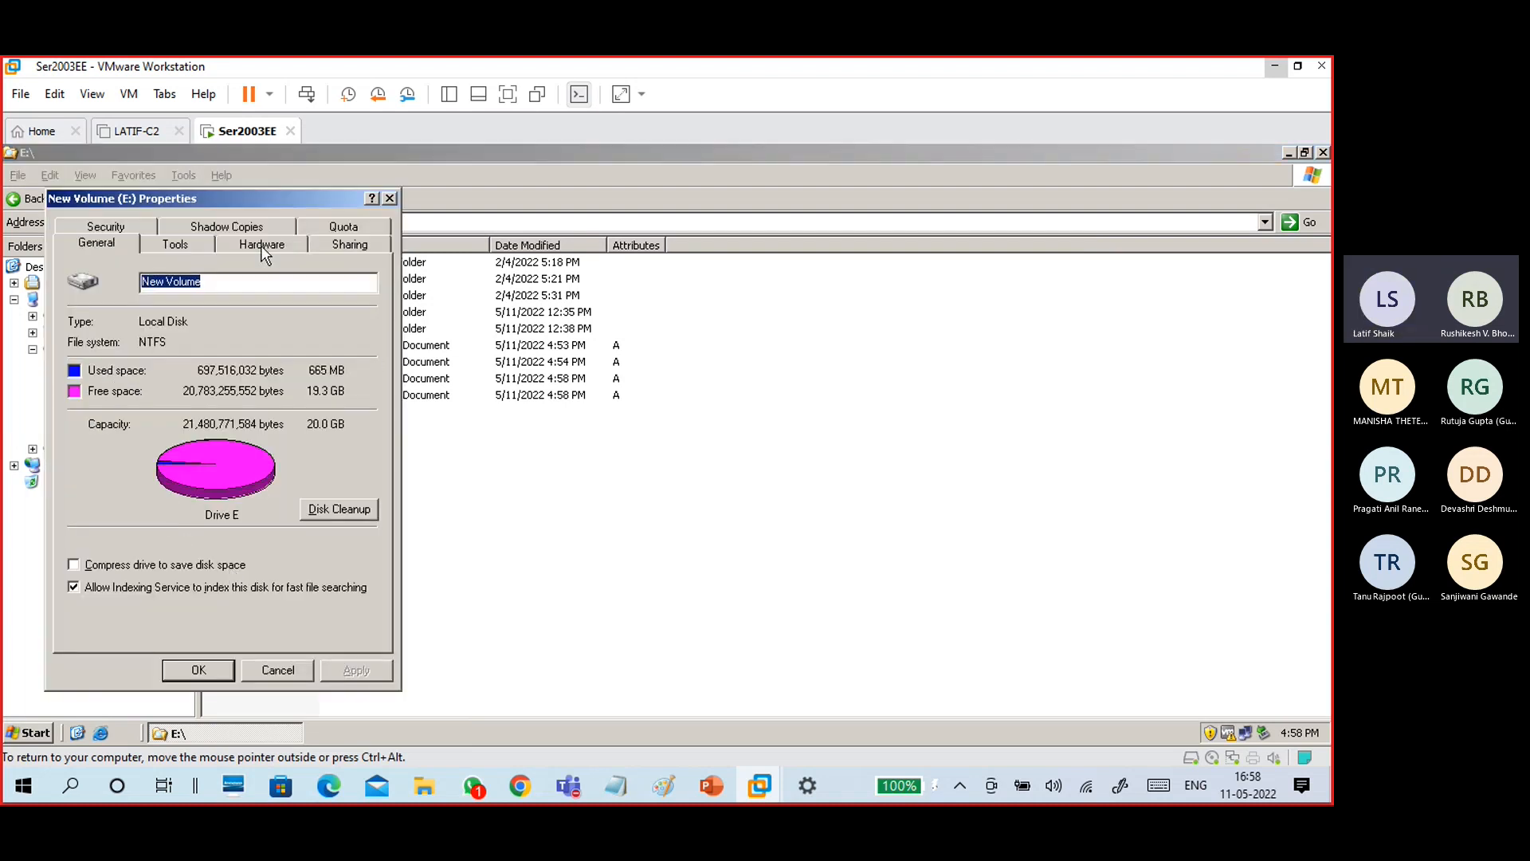
pyautogui.click(255, 223)
pyautogui.moveTo(266, 204); pyautogui.dragTo(631, 187)
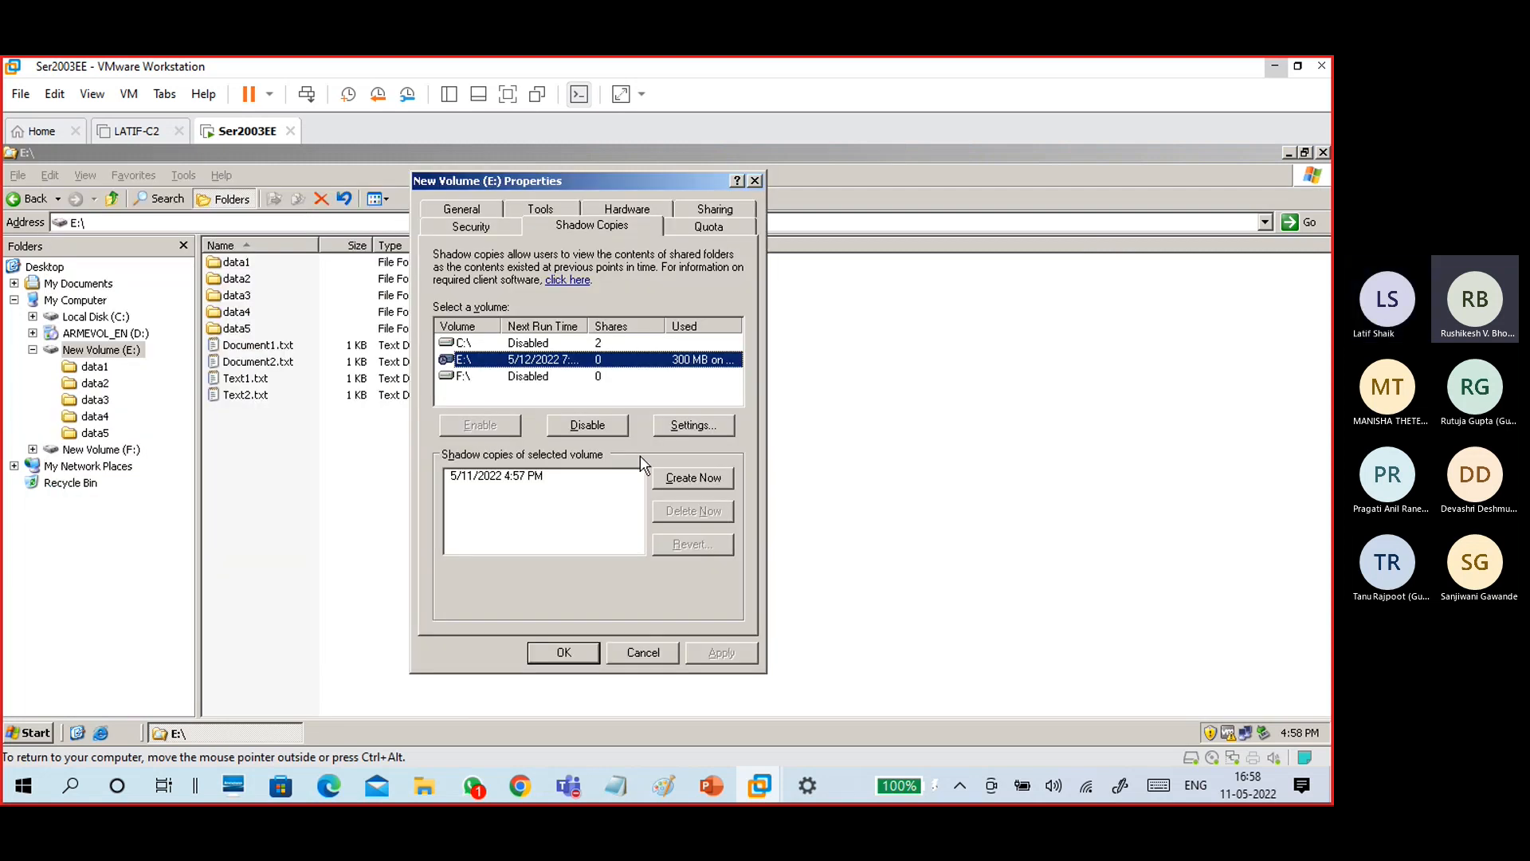
pyautogui.click(669, 479)
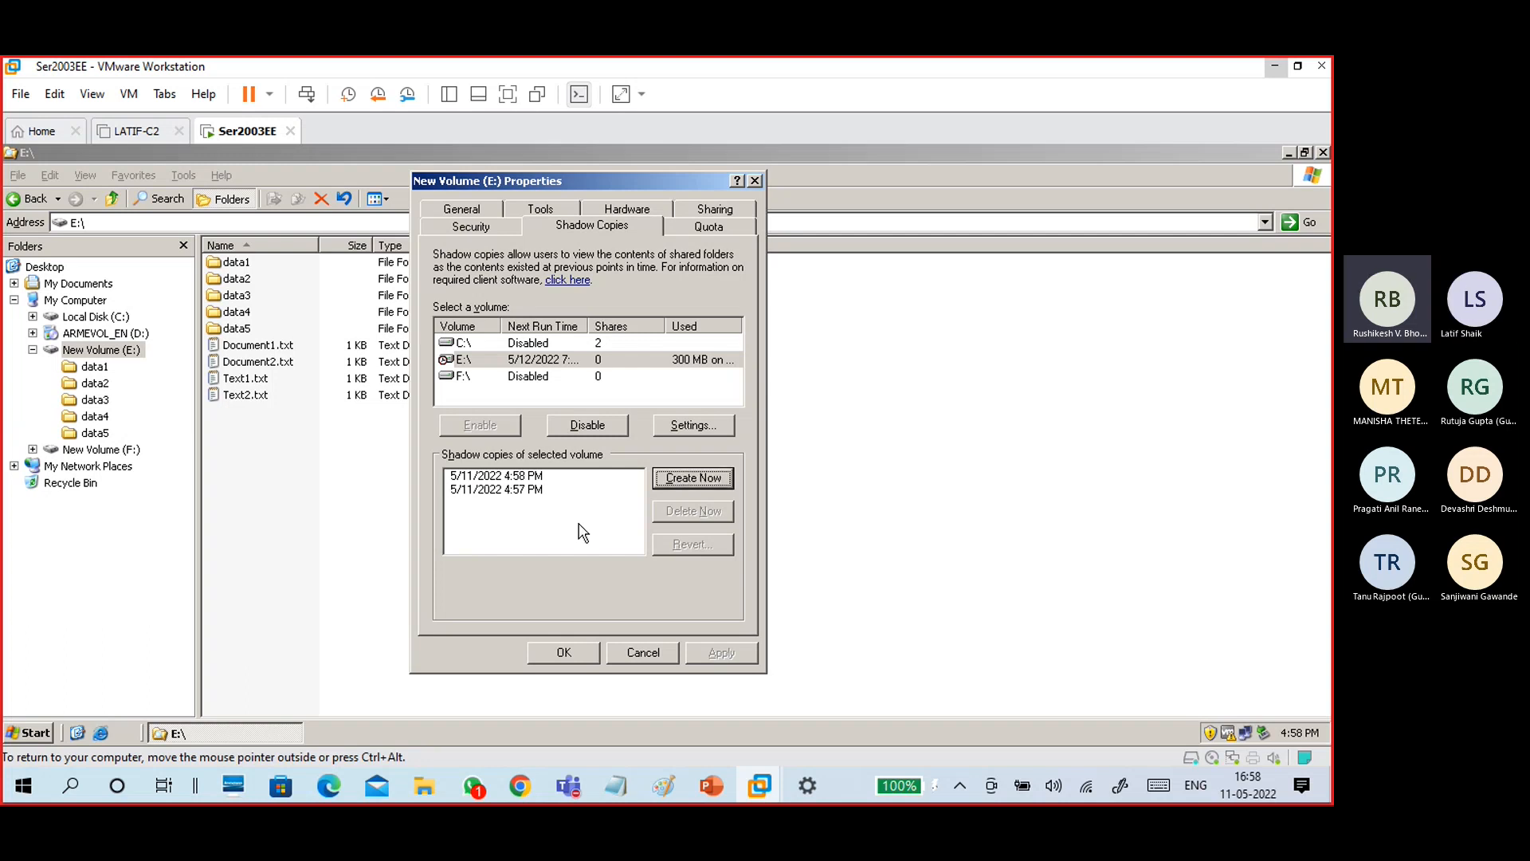
pyautogui.click(505, 496)
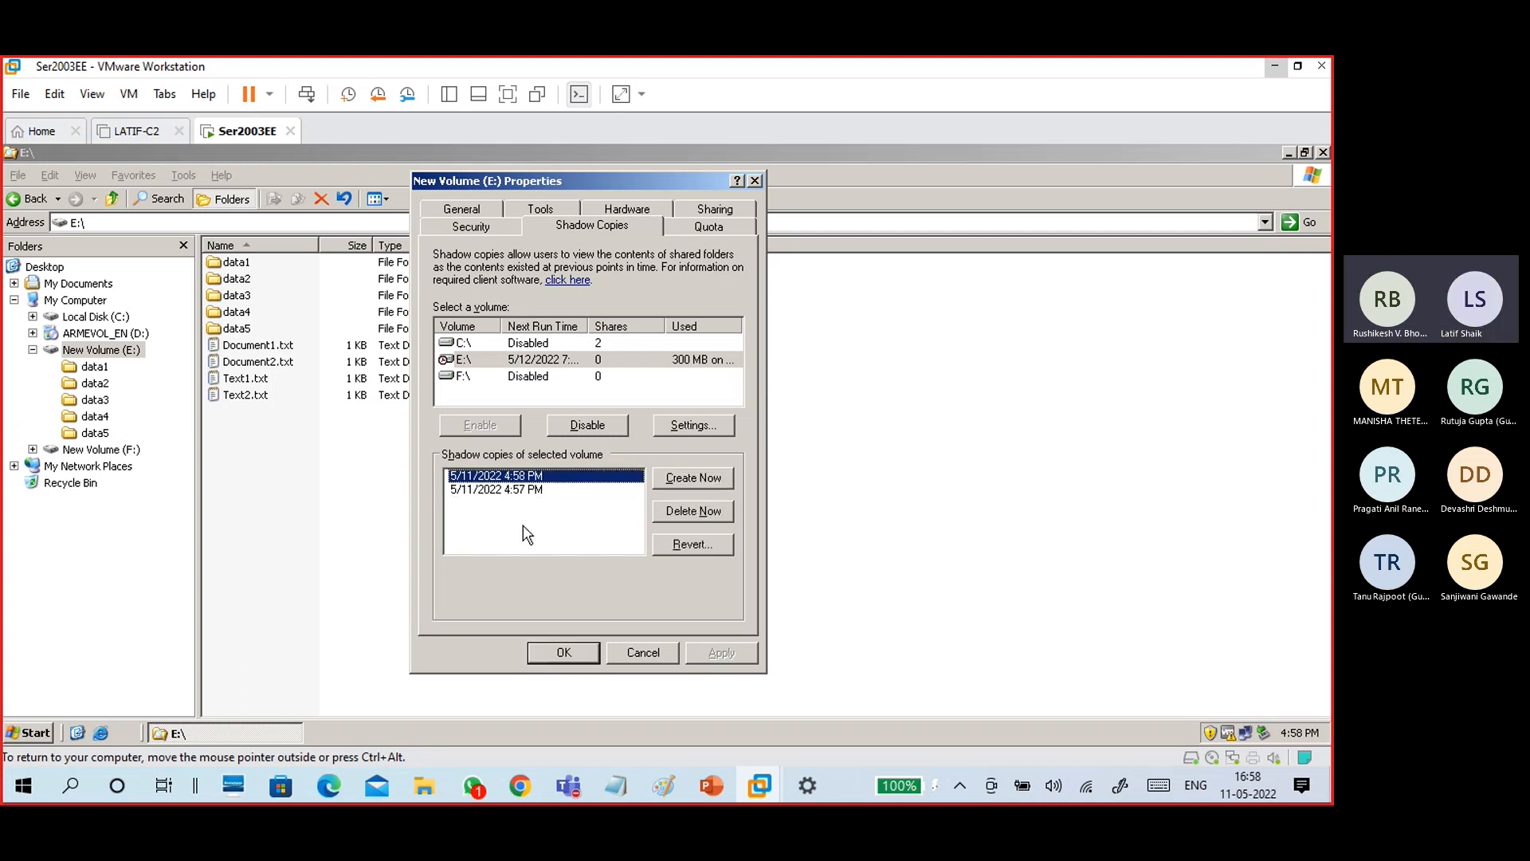
pyautogui.click(561, 655)
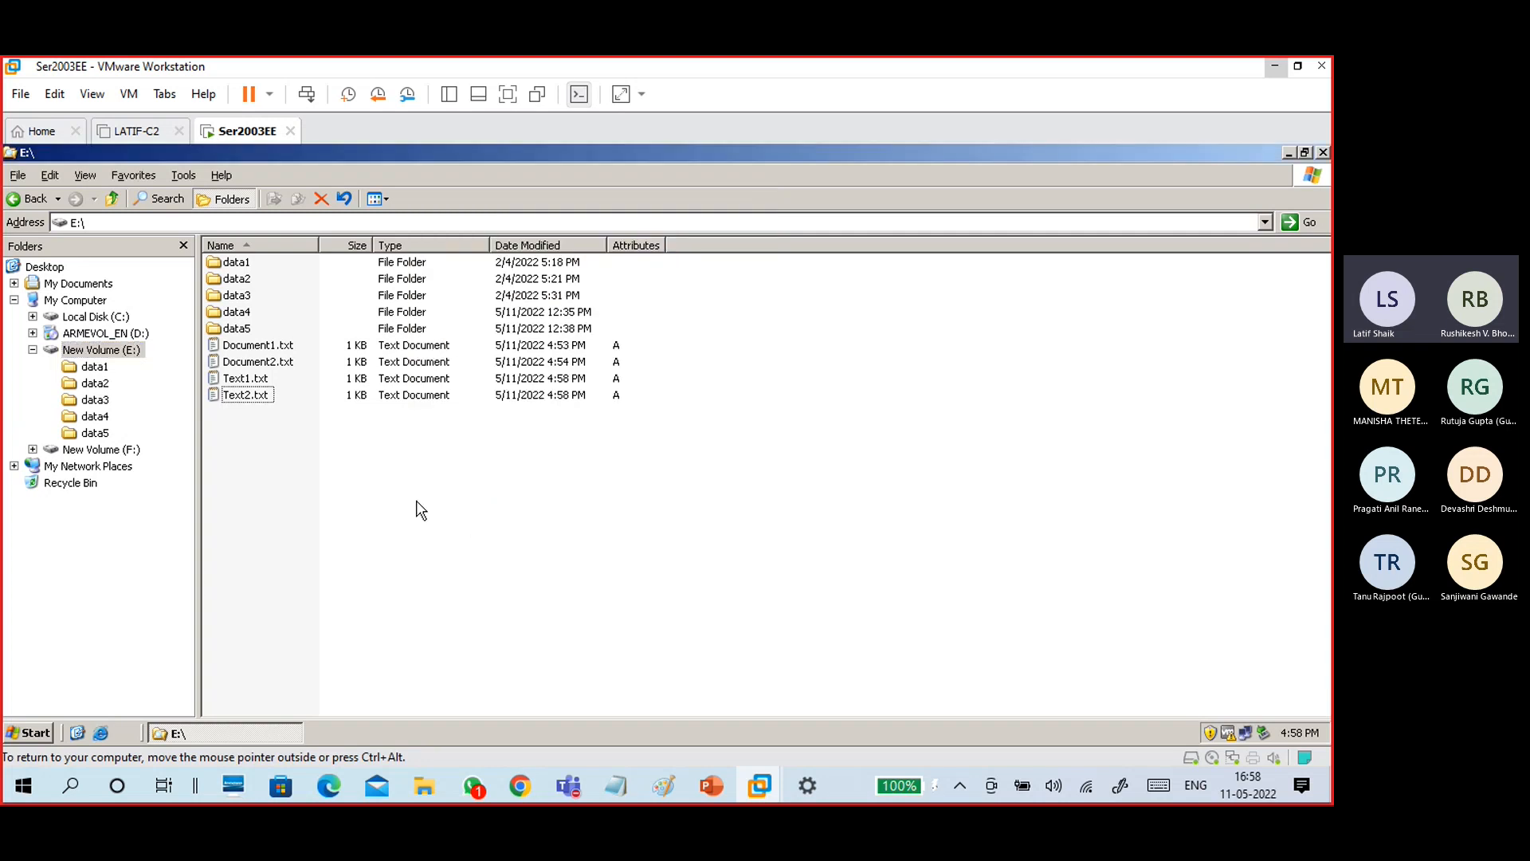
# Review the list of shadow copies in the New Volume (E:) properties, picking out the 5/11/2022 4:58 PM copy.
pyautogui.rightClick(127, 352)
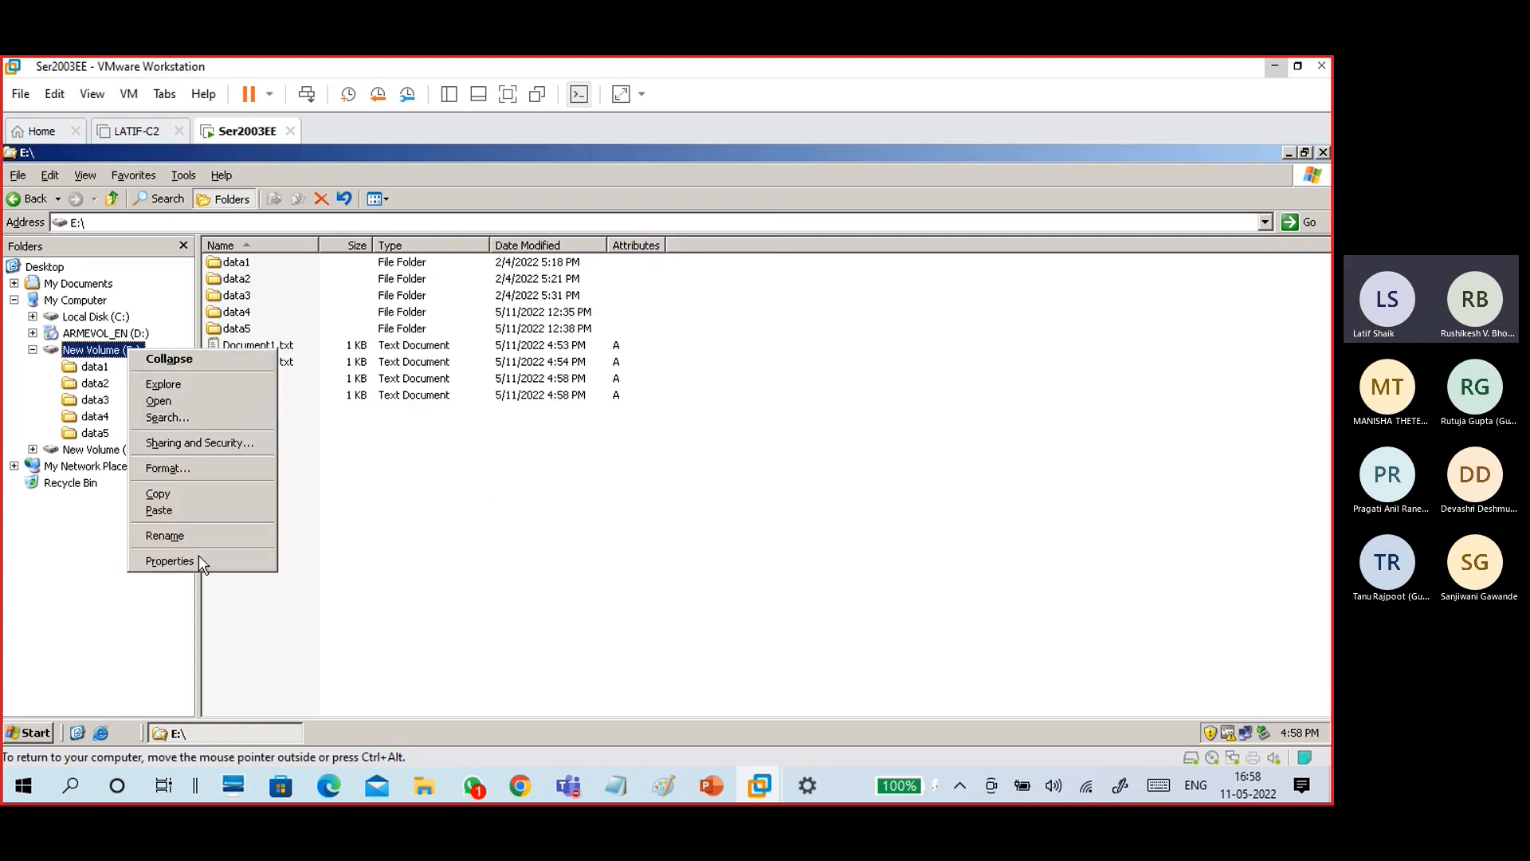
pyautogui.click(204, 562)
pyautogui.click(251, 242)
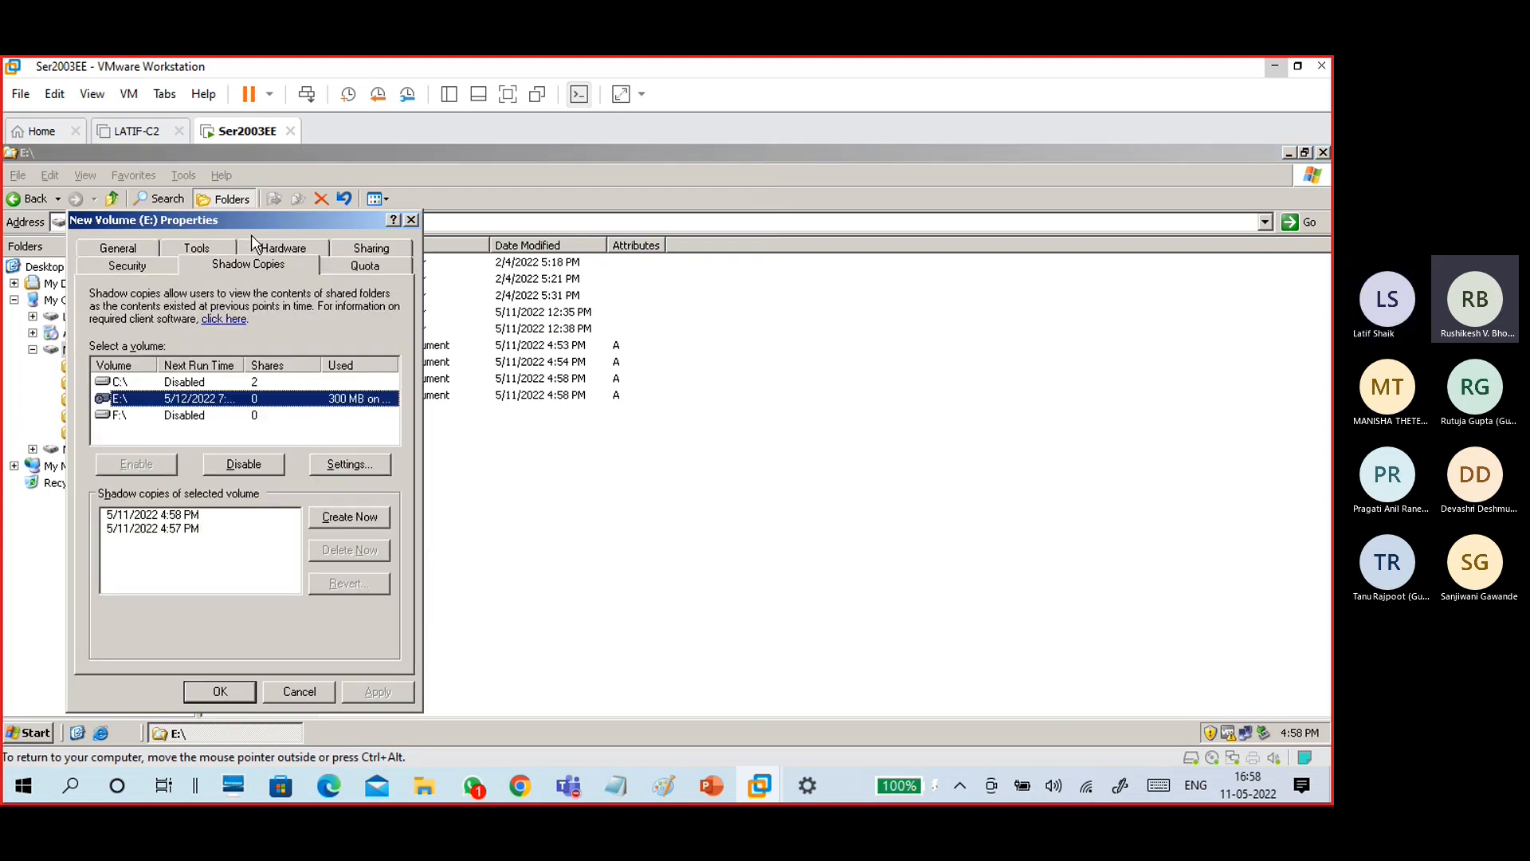
pyautogui.moveTo(284, 231); pyautogui.dragTo(792, 233)
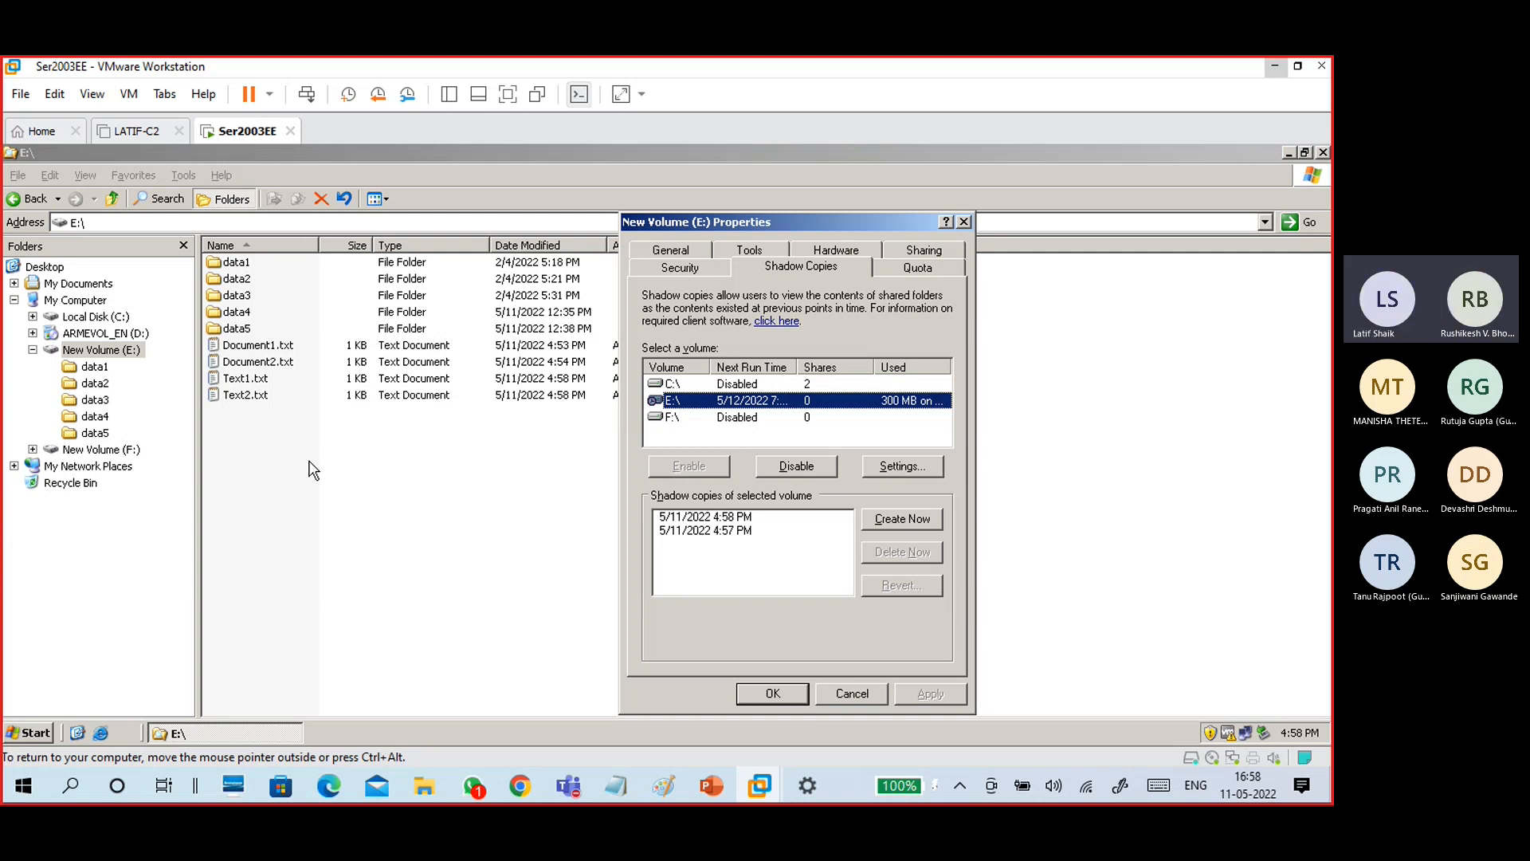
pyautogui.click(705, 517)
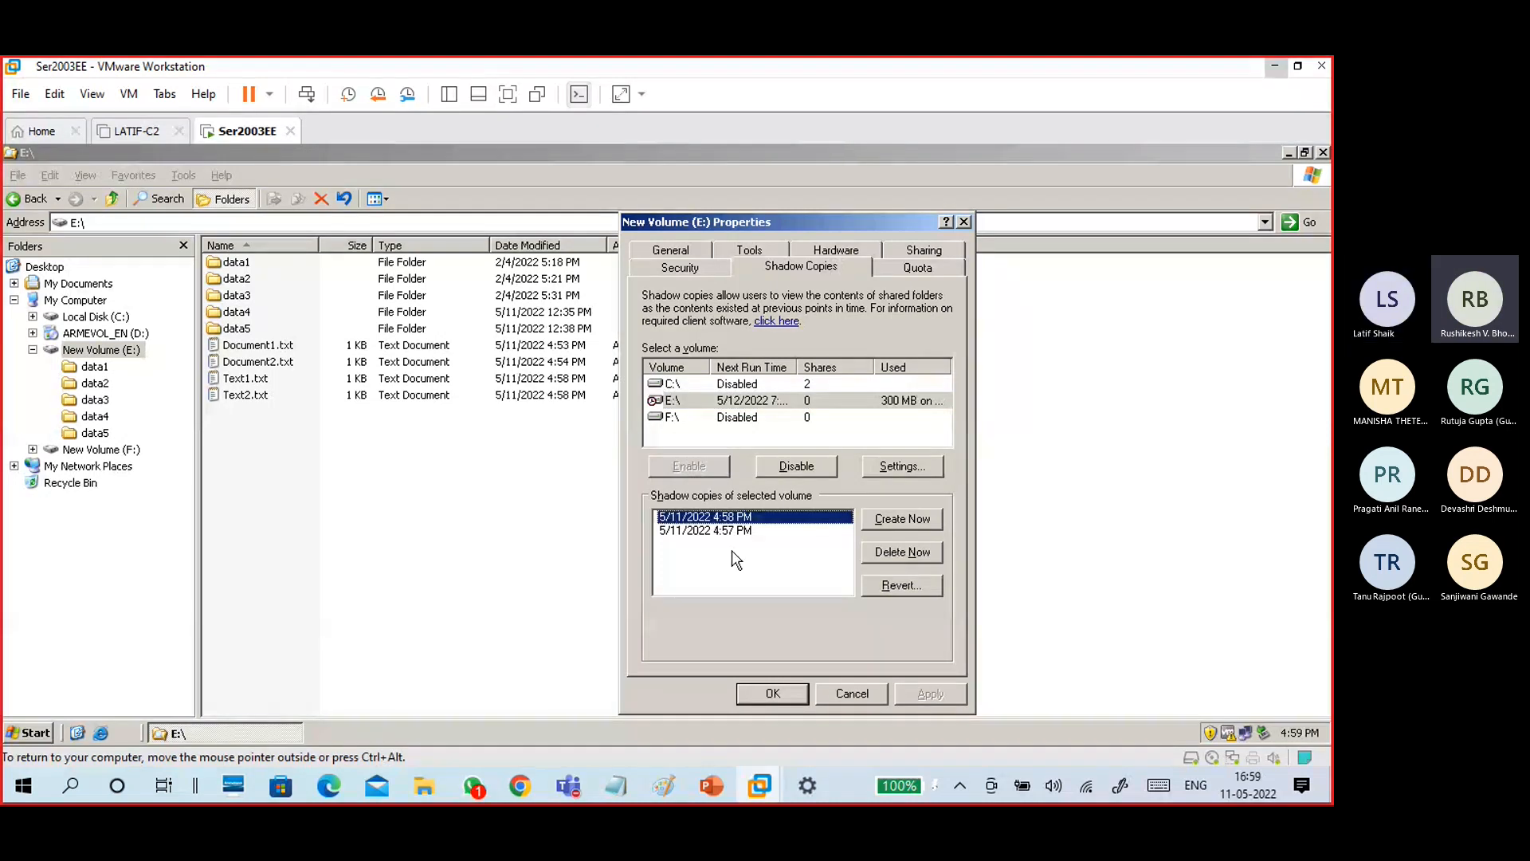
pyautogui.click(773, 694)
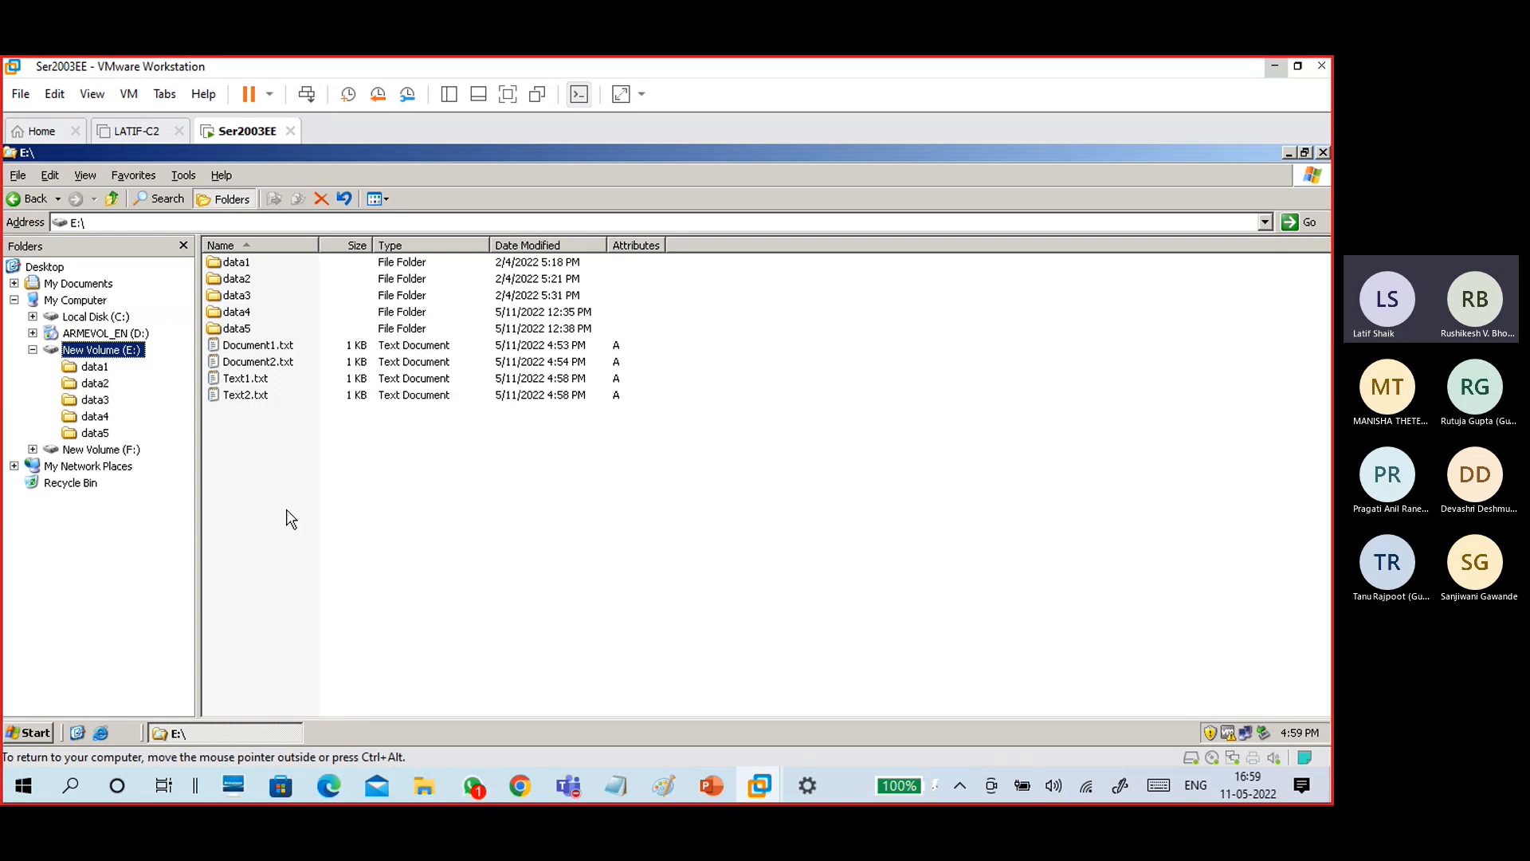
pyautogui.rightClick(116, 354)
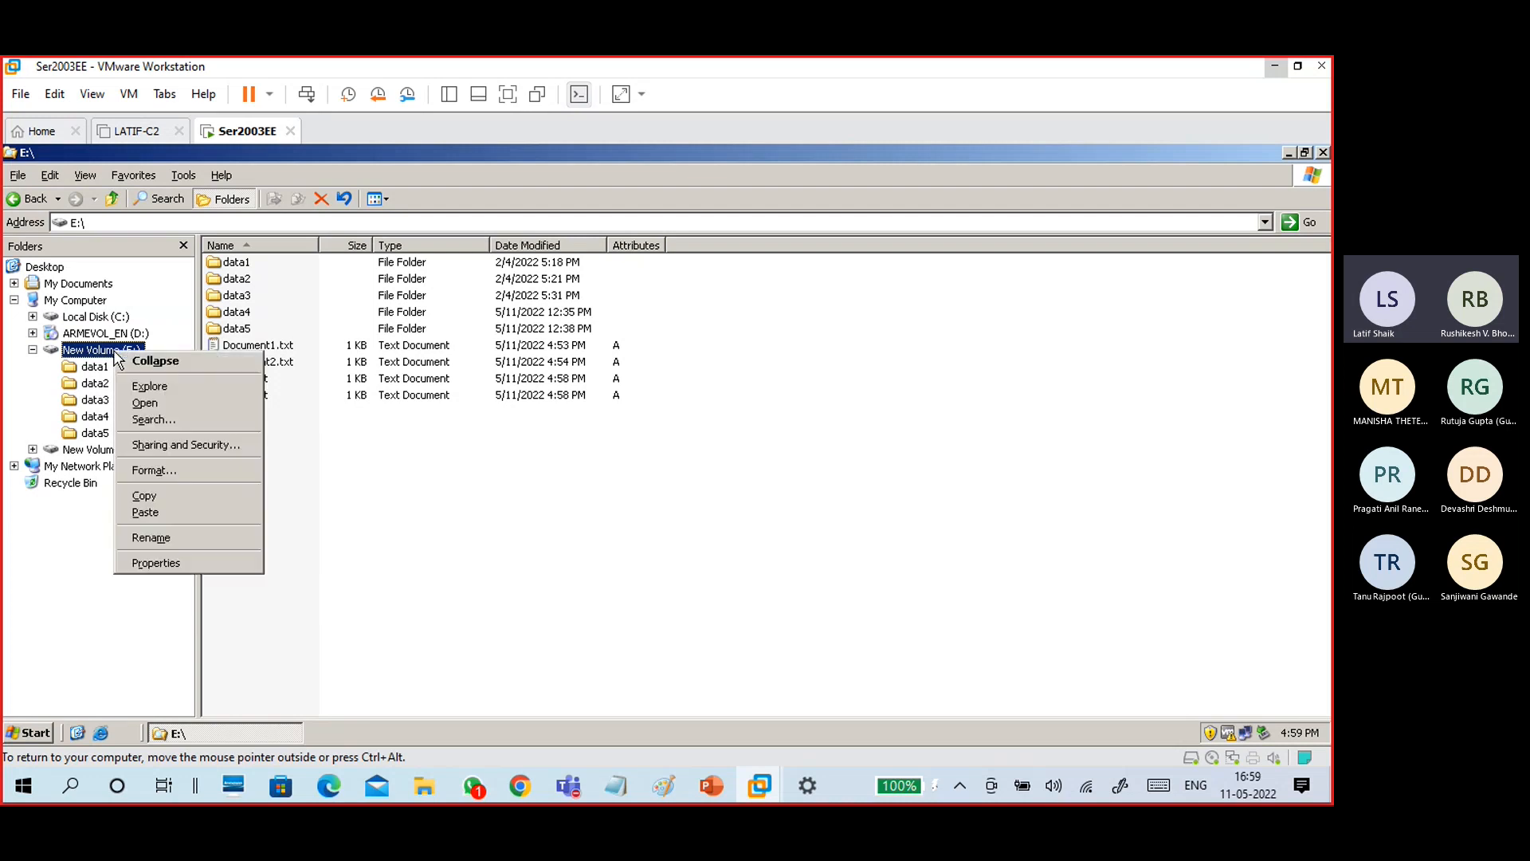
pyautogui.click(174, 561)
pyautogui.click(251, 250)
pyautogui.moveTo(270, 220); pyautogui.dragTo(662, 180)
pyautogui.click(592, 478)
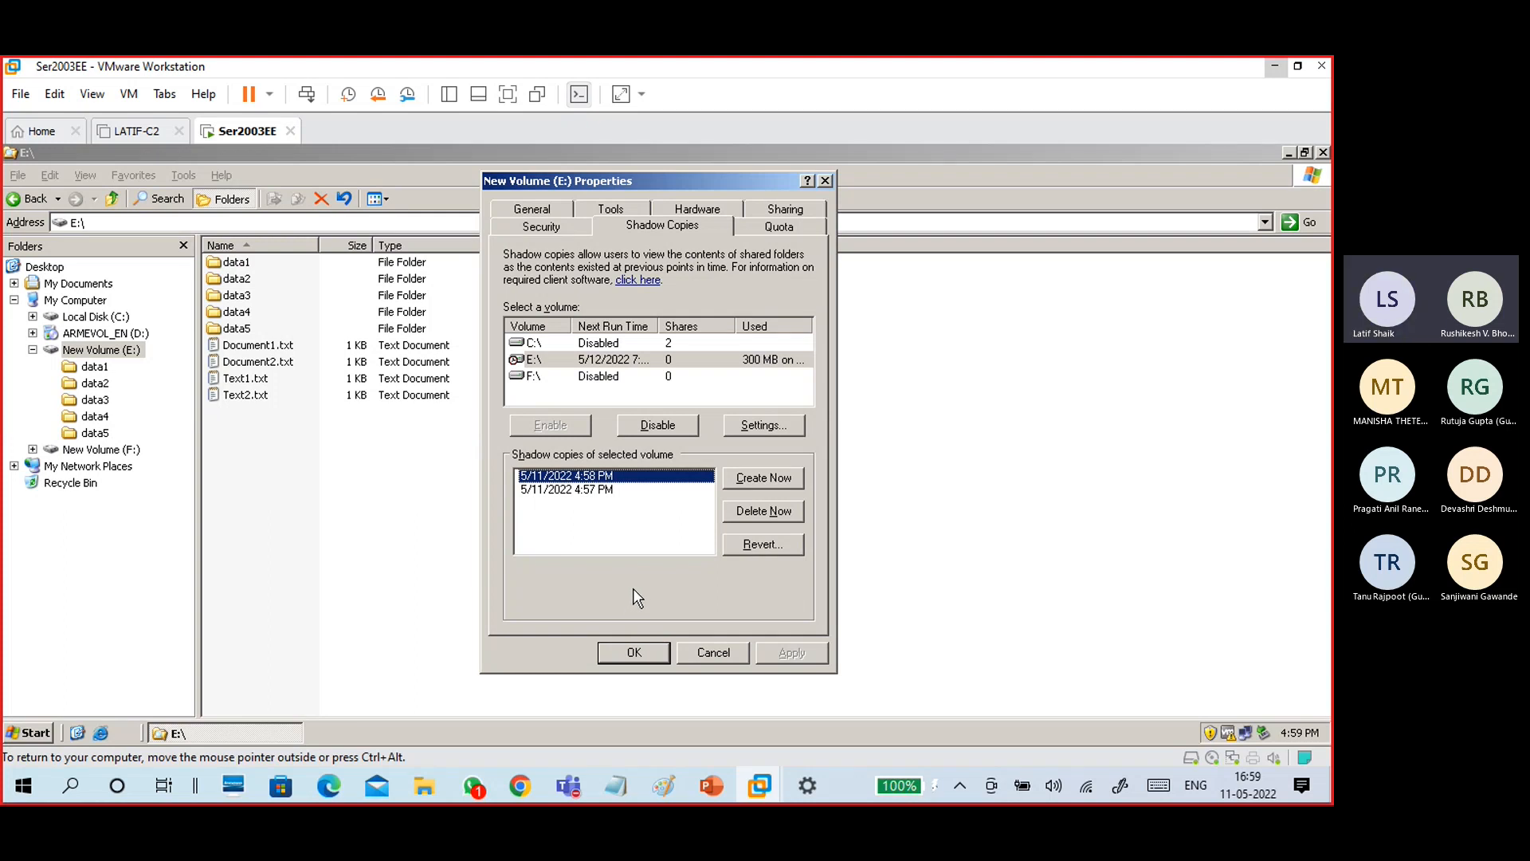
pyautogui.click(634, 653)
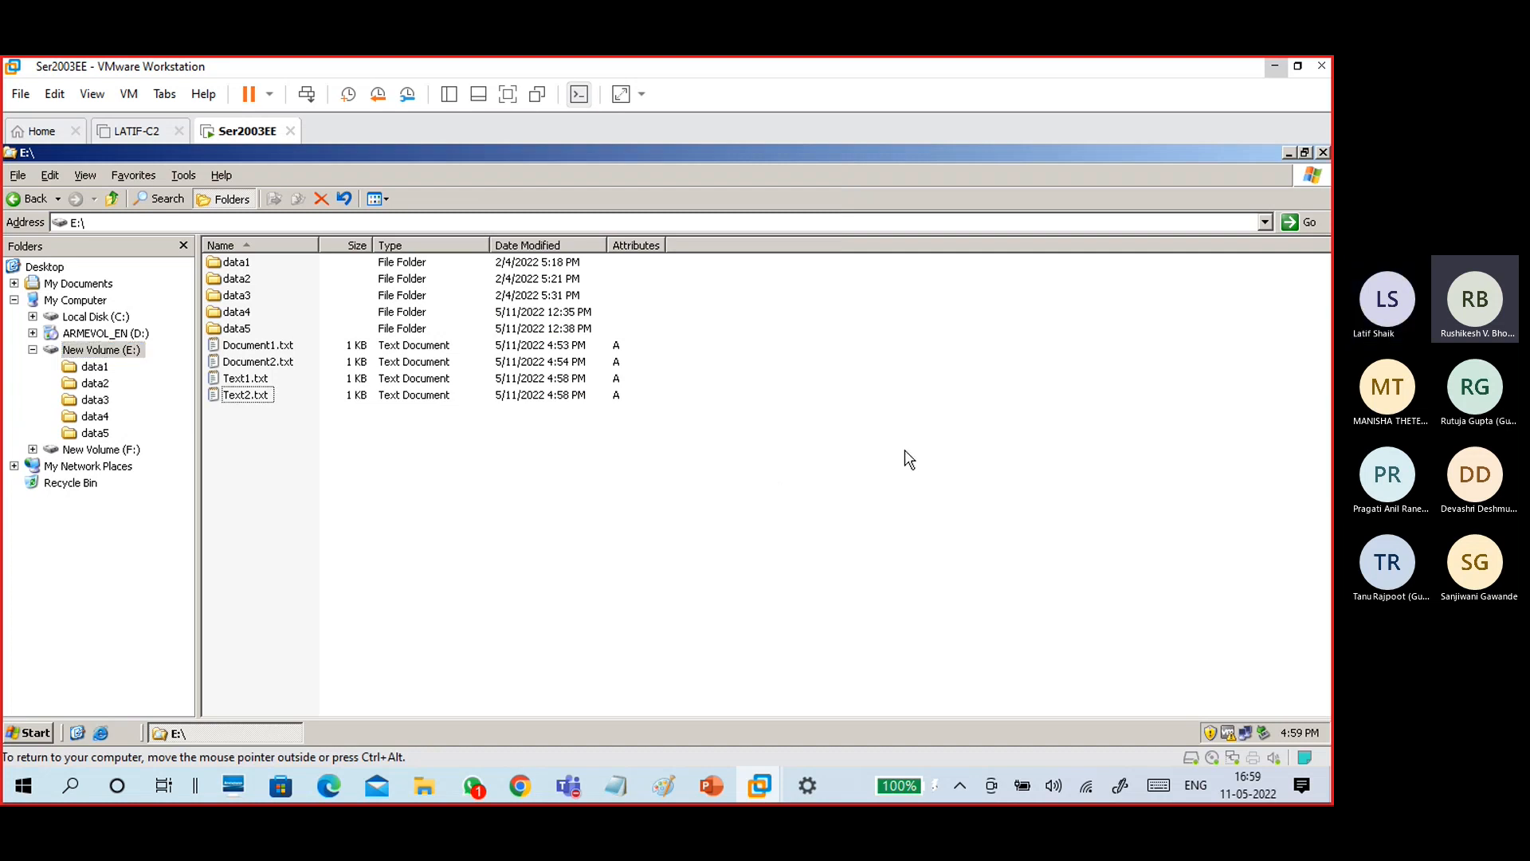
# Restore the E: window from full size and switch to the 11-05 storage.txt notes in Notepad to review System Restore and Shadow copy.
pyautogui.click(1303, 153)
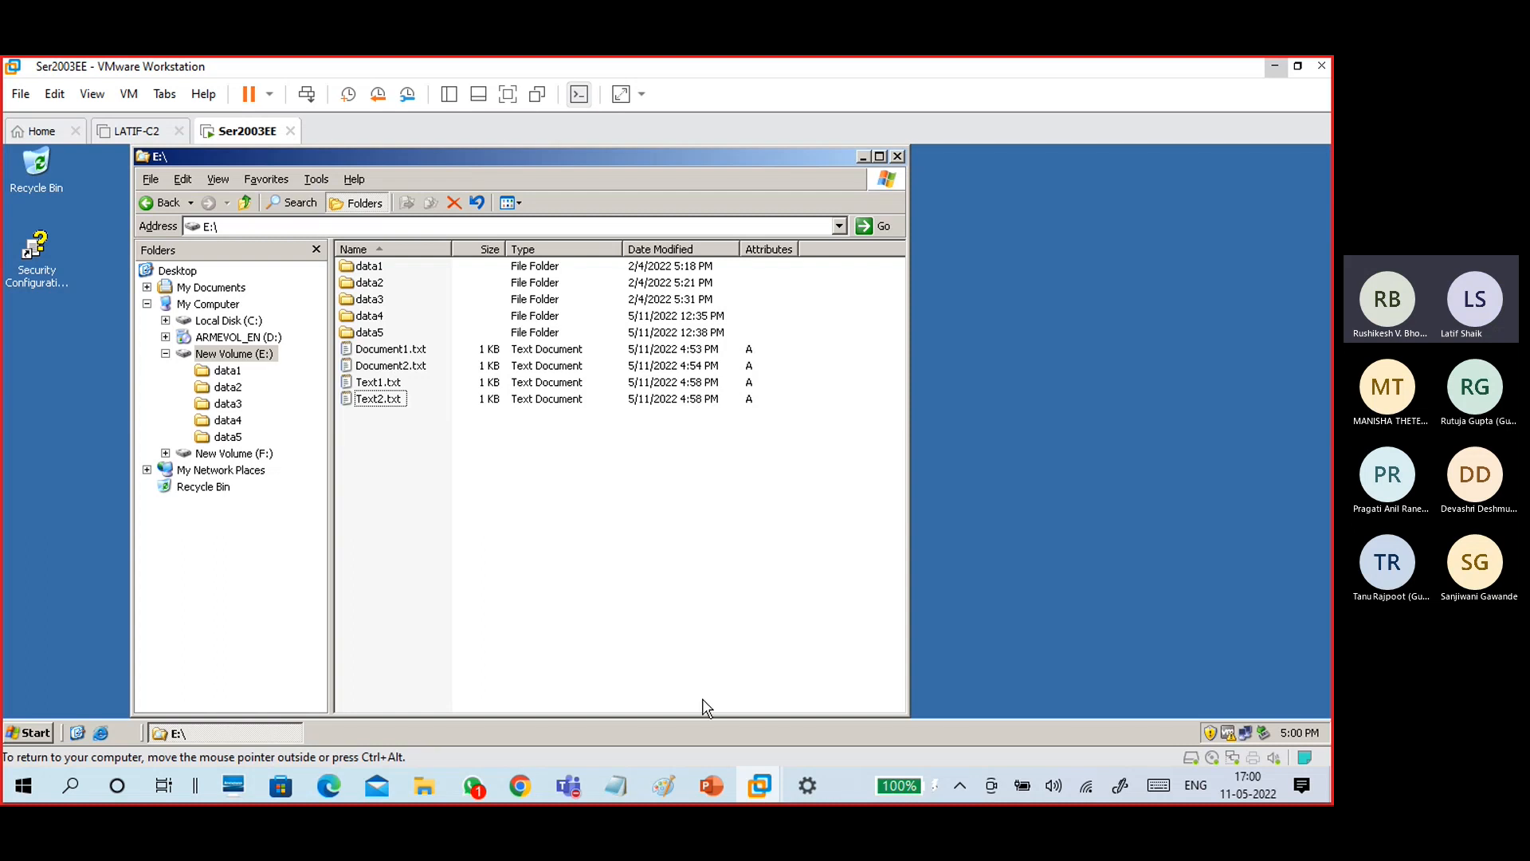
pyautogui.moveTo(618, 795)
pyautogui.click(677, 727)
pyautogui.moveTo(323, 380); pyautogui.dragTo(62, 302)
pyautogui.click(299, 389)
pyautogui.moveTo(318, 393); pyautogui.dragTo(88, 316)
# Replace the dashed line below the Shadow copy heading with a new heading "Snapshot".
pyautogui.click(167, 424)
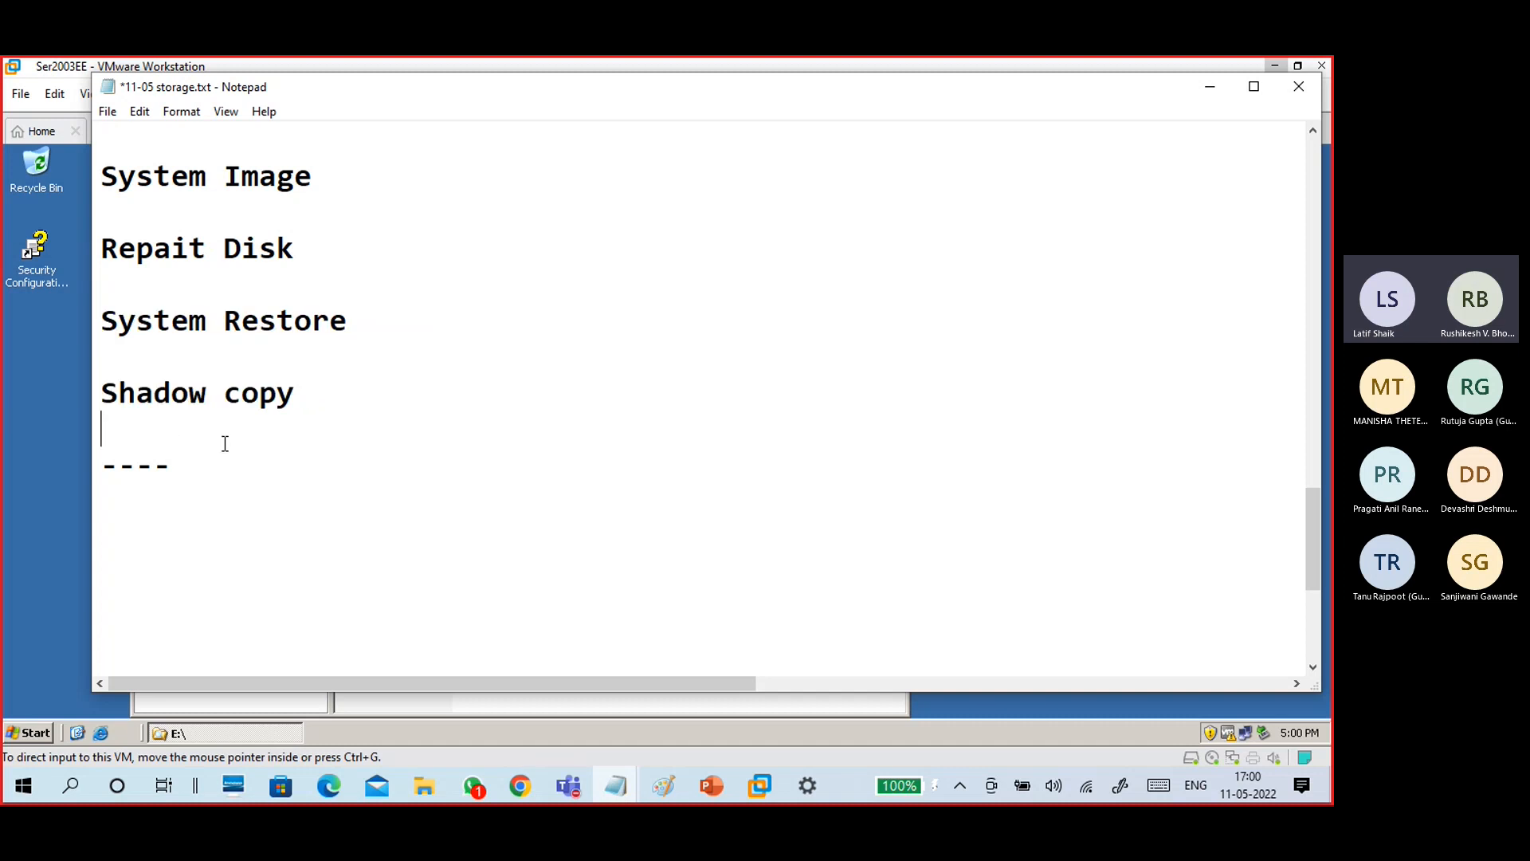
pyautogui.press('BackSpace')
pyautogui.click(242, 475)
pyautogui.moveTo(211, 425); pyautogui.dragTo(71, 440)
pyautogui.press('Return')
pyautogui.write('Snapshot')
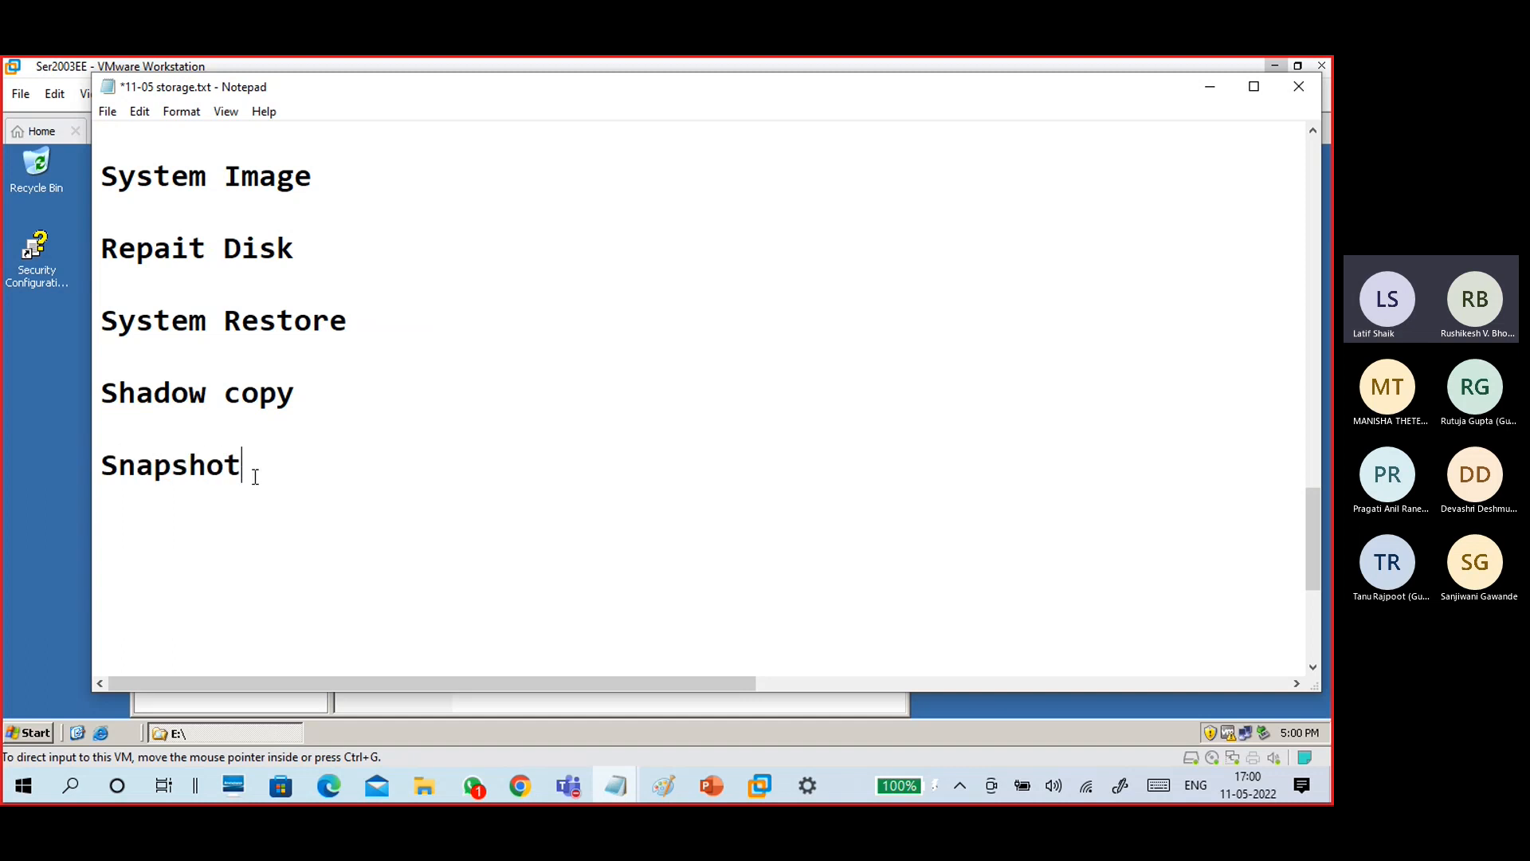
# Add the line "-data" directly under the Snapshot heading in the notes.
pyautogui.moveTo(255, 477); pyautogui.dragTo(93, 454)
pyautogui.click(571, 478)
pyautogui.press('Return')
pyautogui.write('-data')
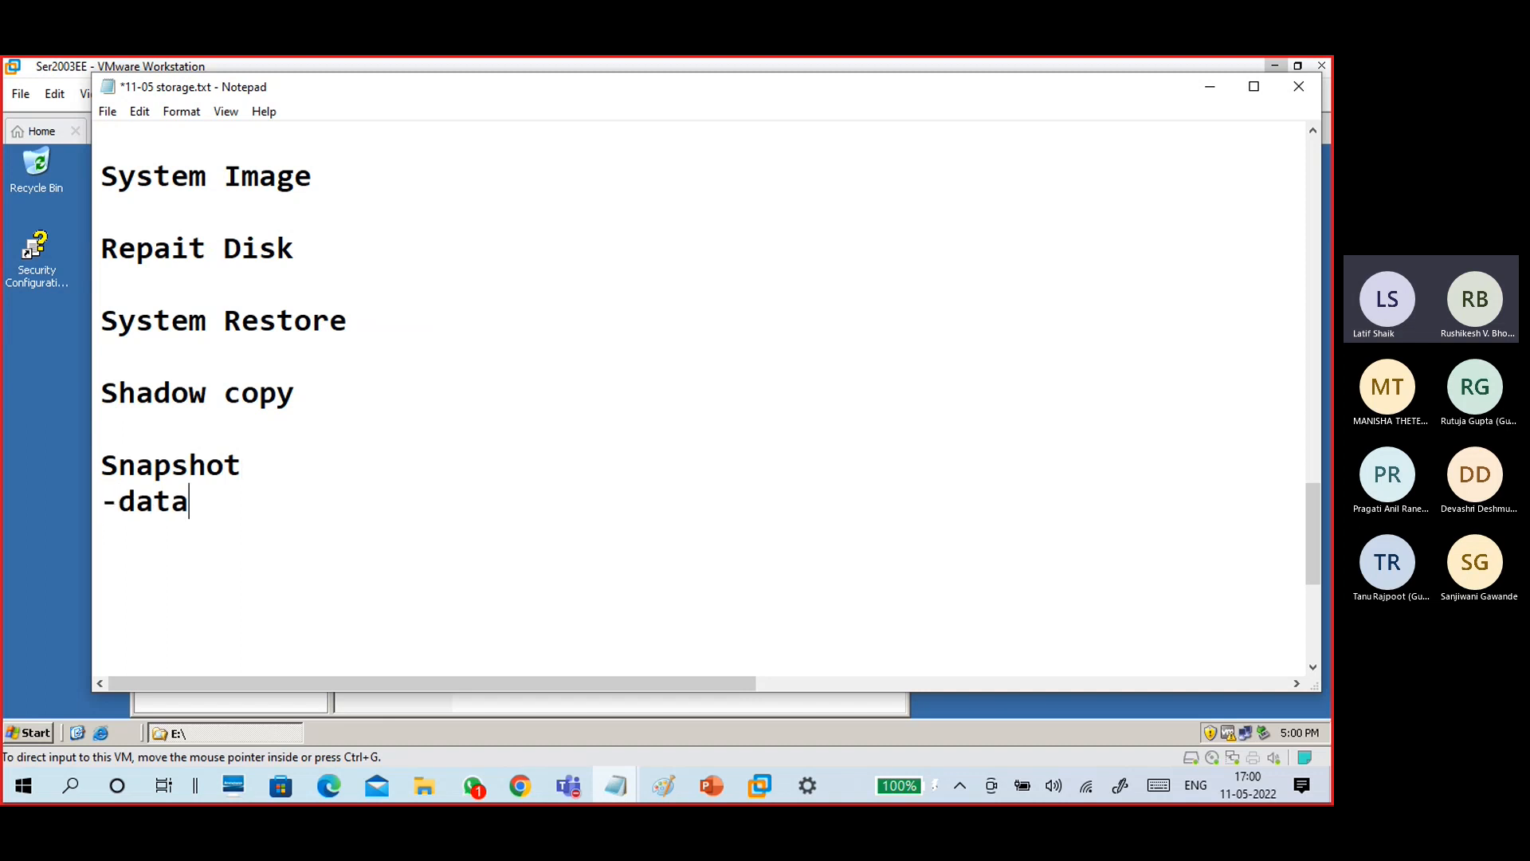
# Complete the line under the Snapshot heading as "-database snapshot" and start a new "-" line below it.
pyautogui.write(' base snaps')
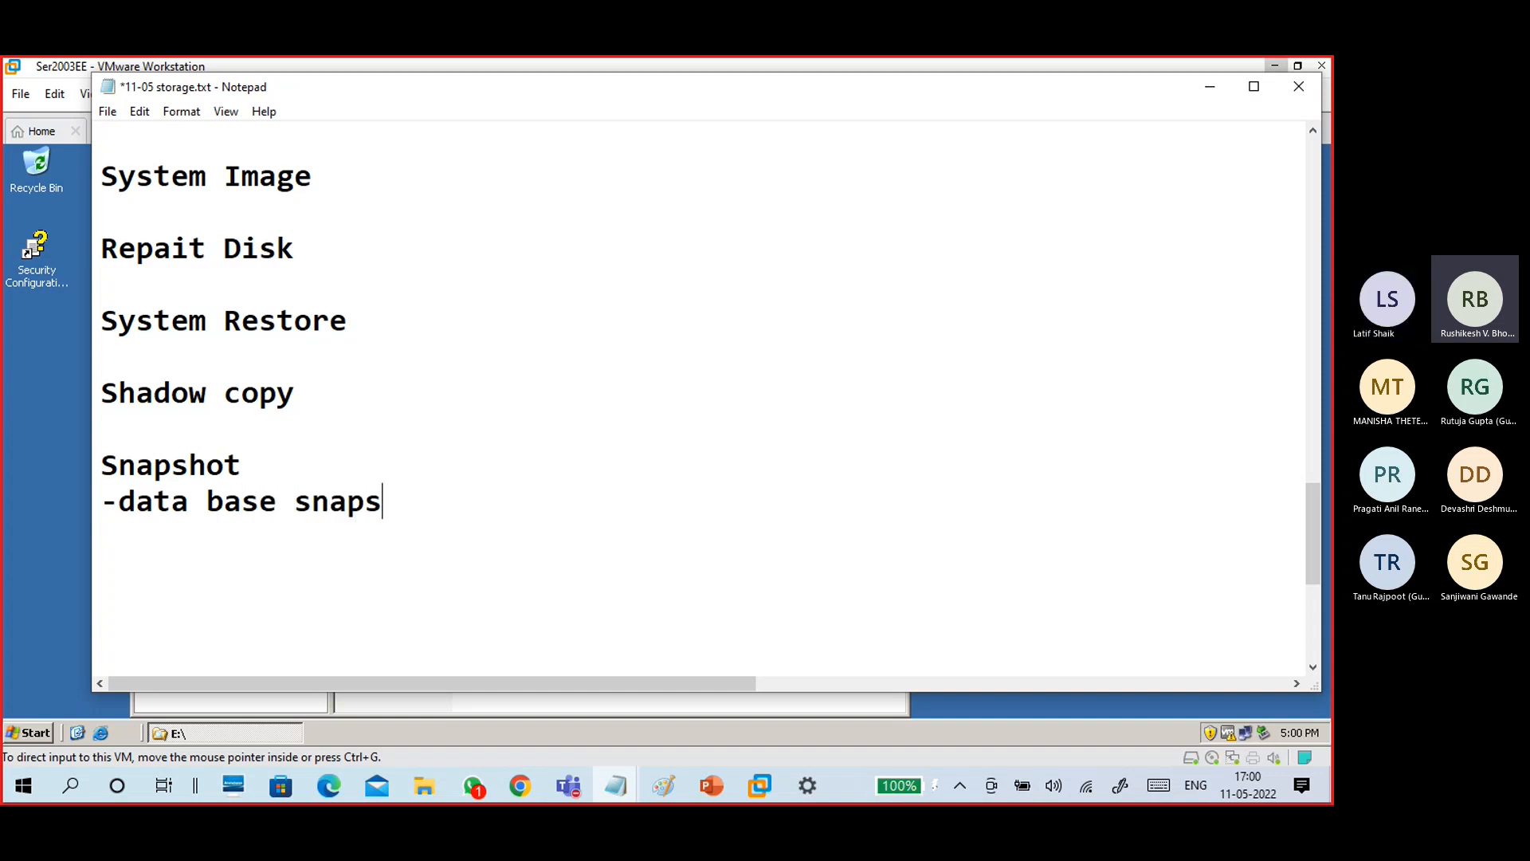
pyautogui.write('hot')
pyautogui.press('Return')
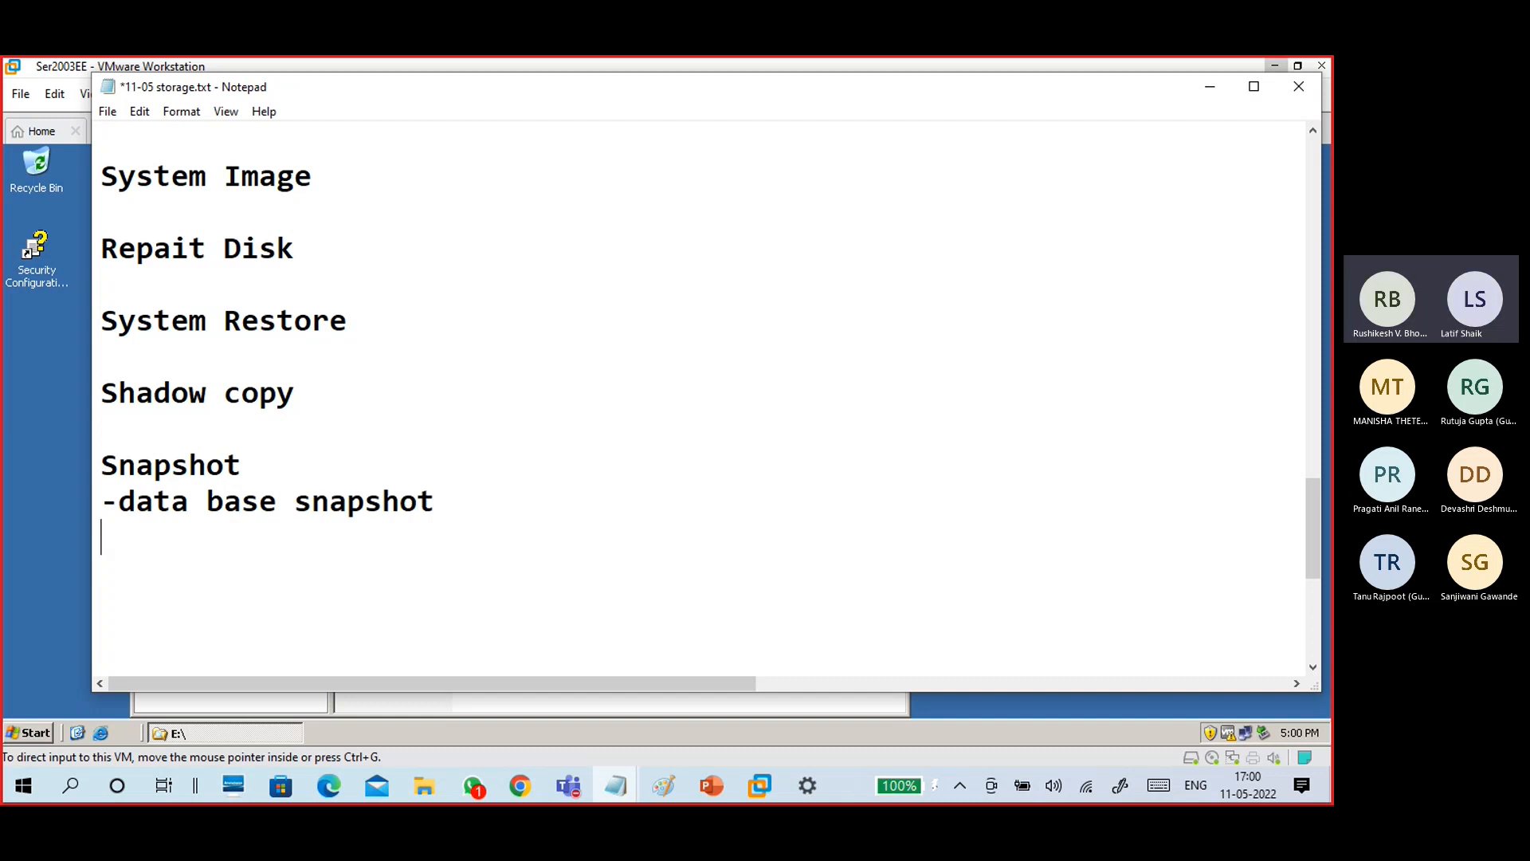
pyautogui.write('-')
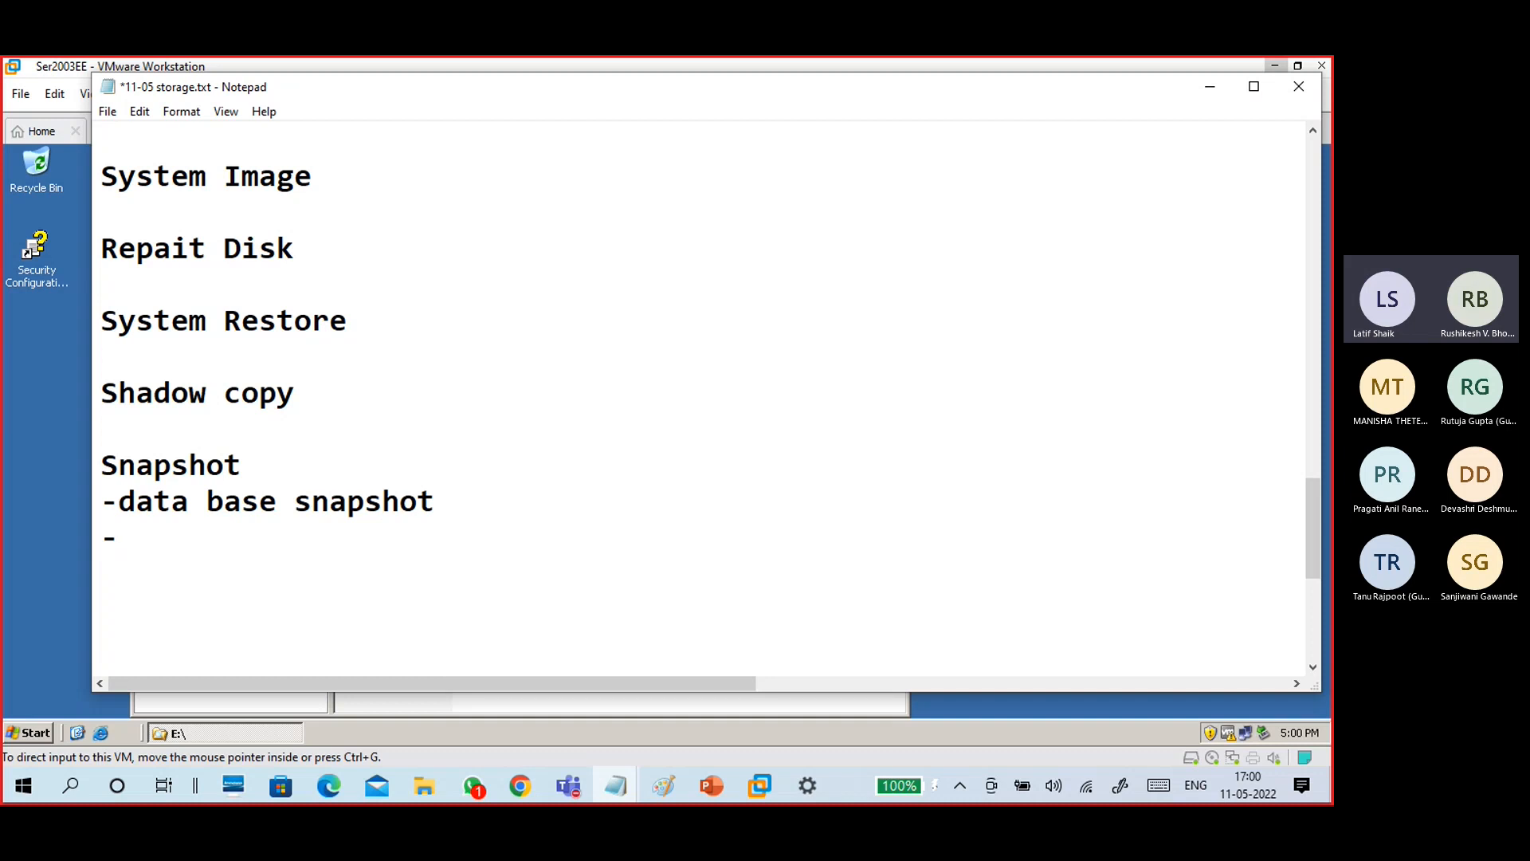
pyautogui.click(207, 501)
pyautogui.press('BackSpace')
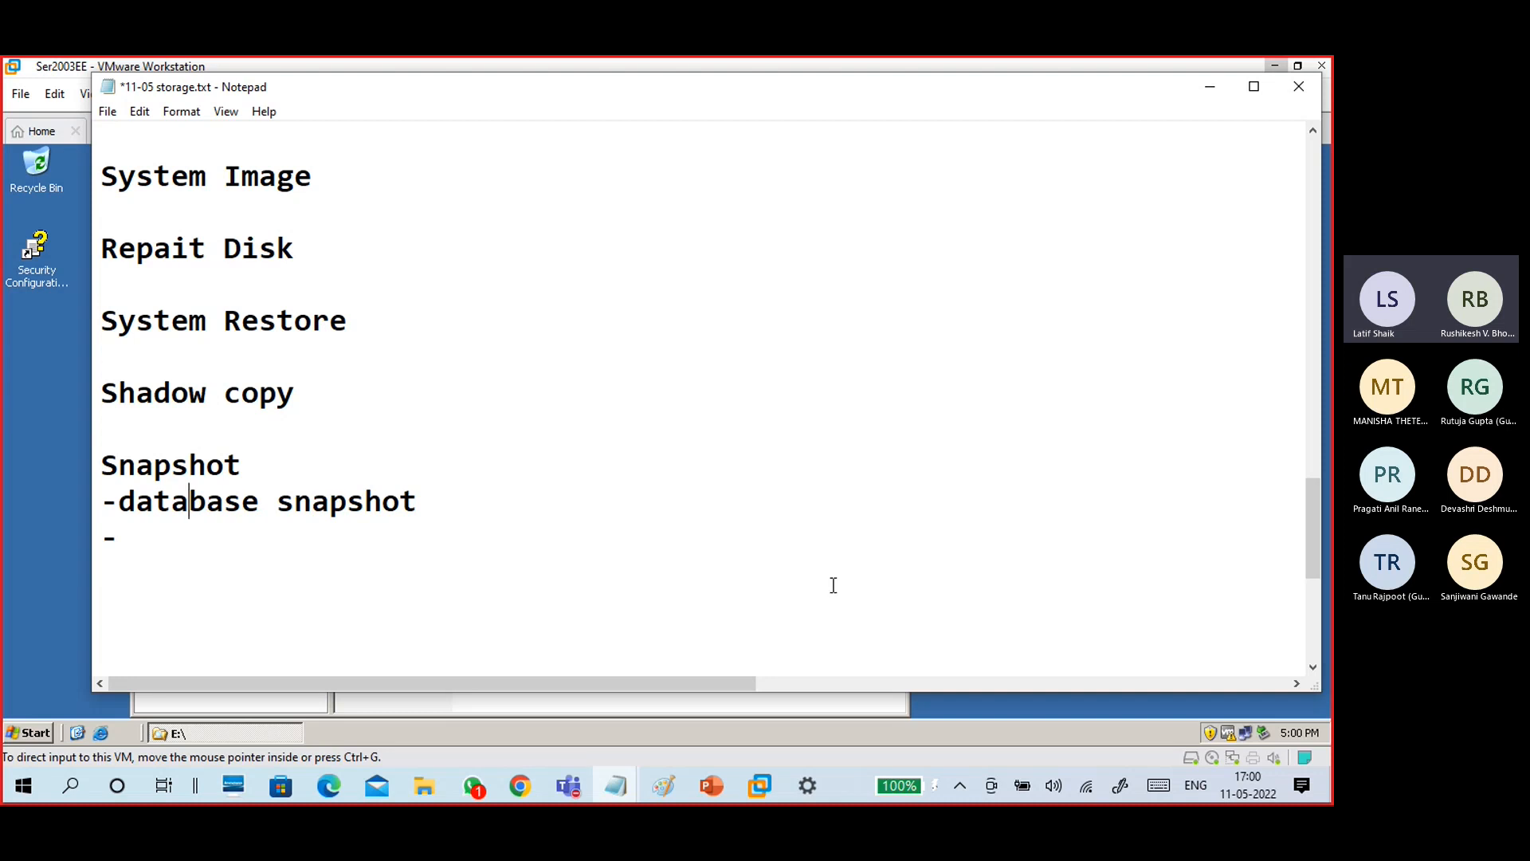
# Switch to the Paint sketch for a brief look, minimize it, and highlight the Snapshot heading with its database snapshot line in the notes.
pyautogui.click(663, 785)
pyautogui.click(721, 715)
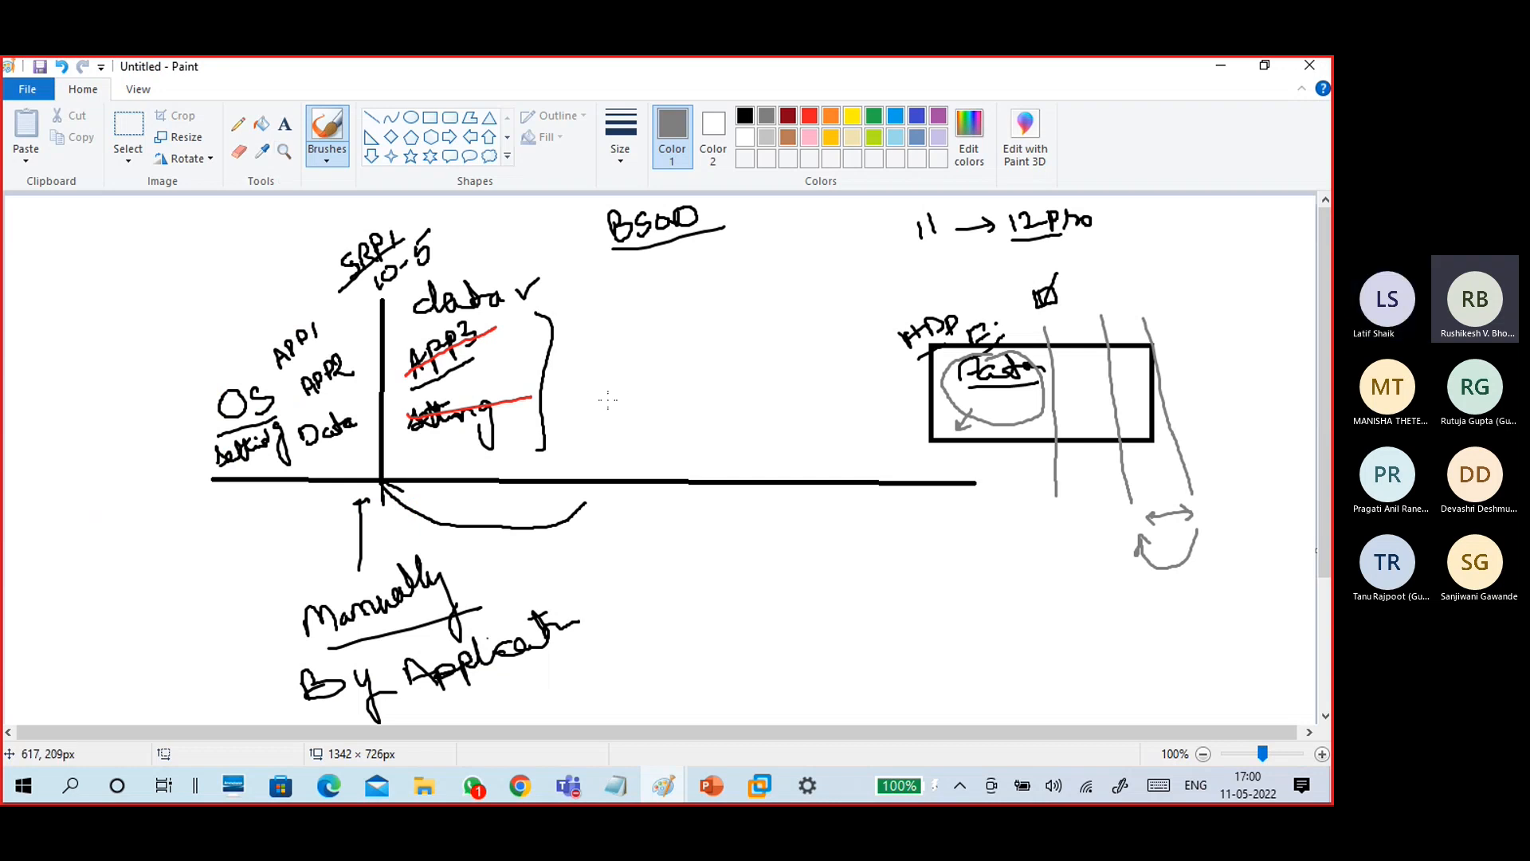
pyautogui.click(1219, 70)
pyautogui.moveTo(418, 502)
pyautogui.mouseDown()
pyautogui.moveTo(189, 502)
pyautogui.moveTo(76, 470)
pyautogui.mouseUp()
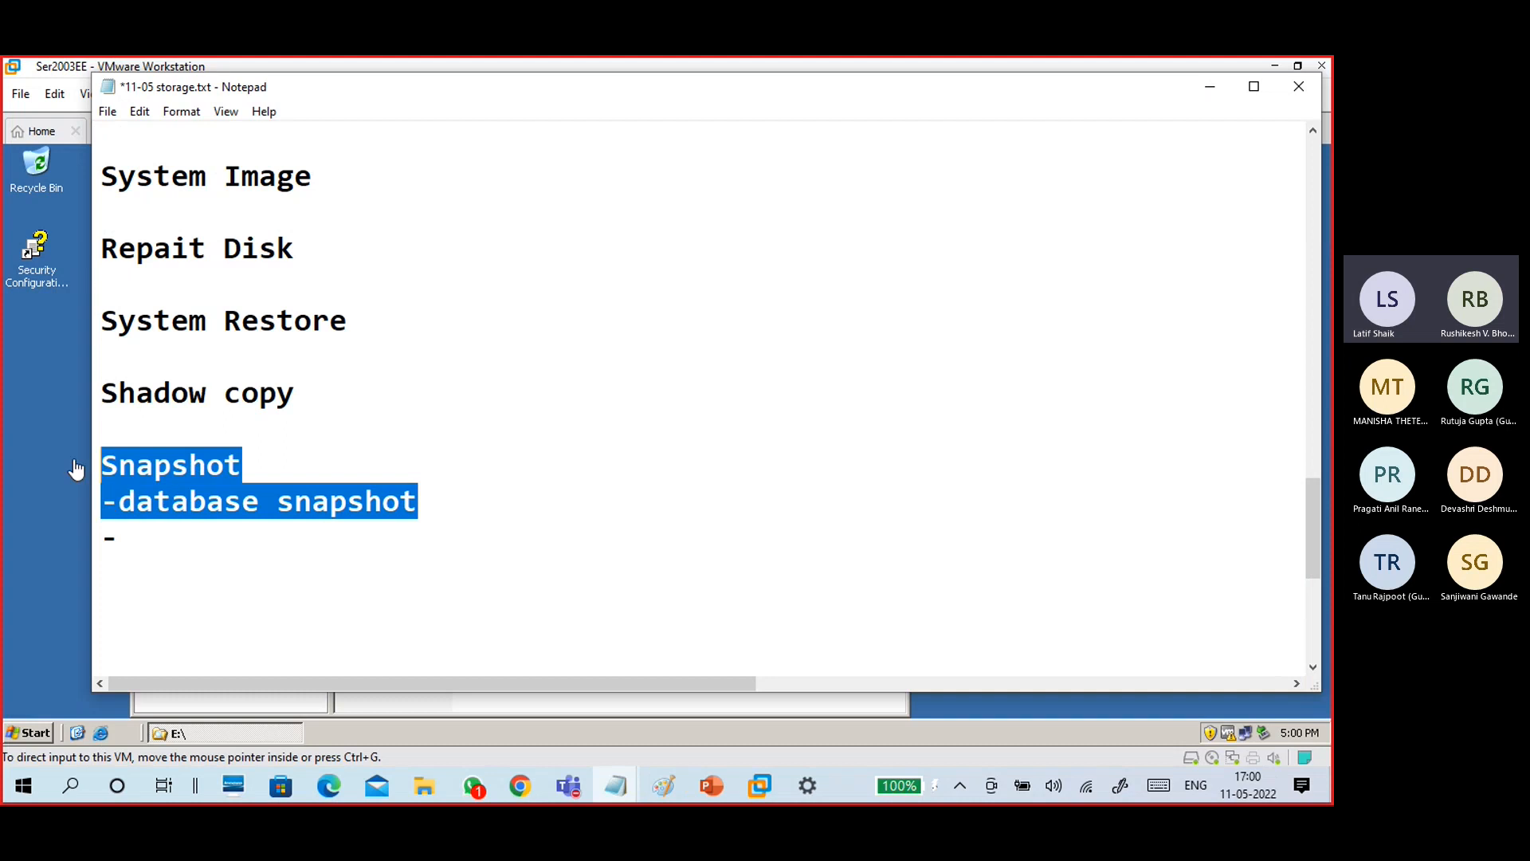
pyautogui.click(125, 536)
# Switch to the CTS Classes Test 1 meeting in Microsoft Teams and show its additional meeting actions.
pyautogui.click(568, 785)
pyautogui.click(548, 701)
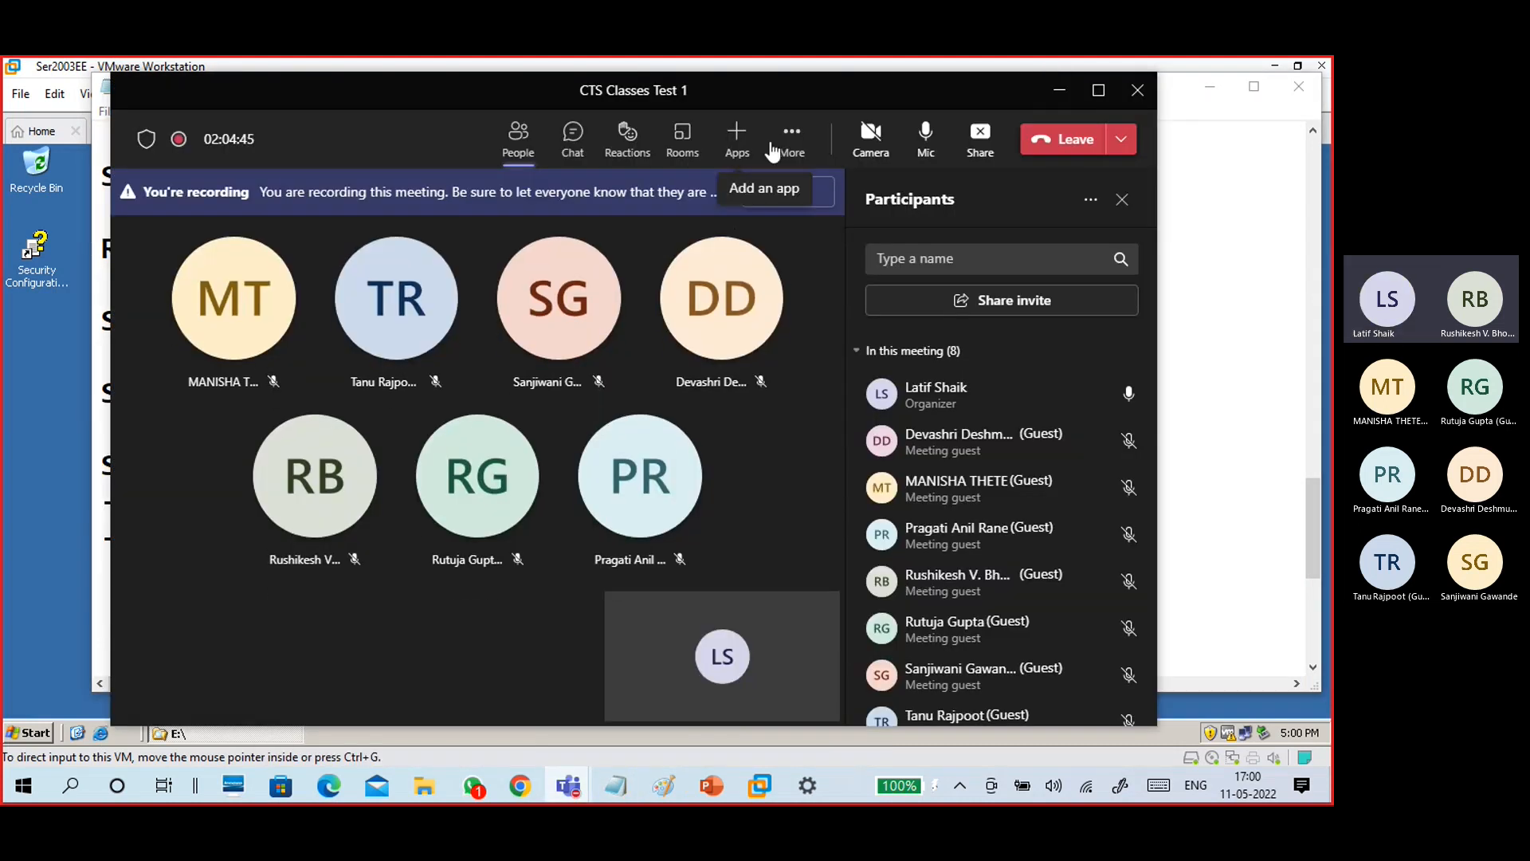
pyautogui.click(791, 143)
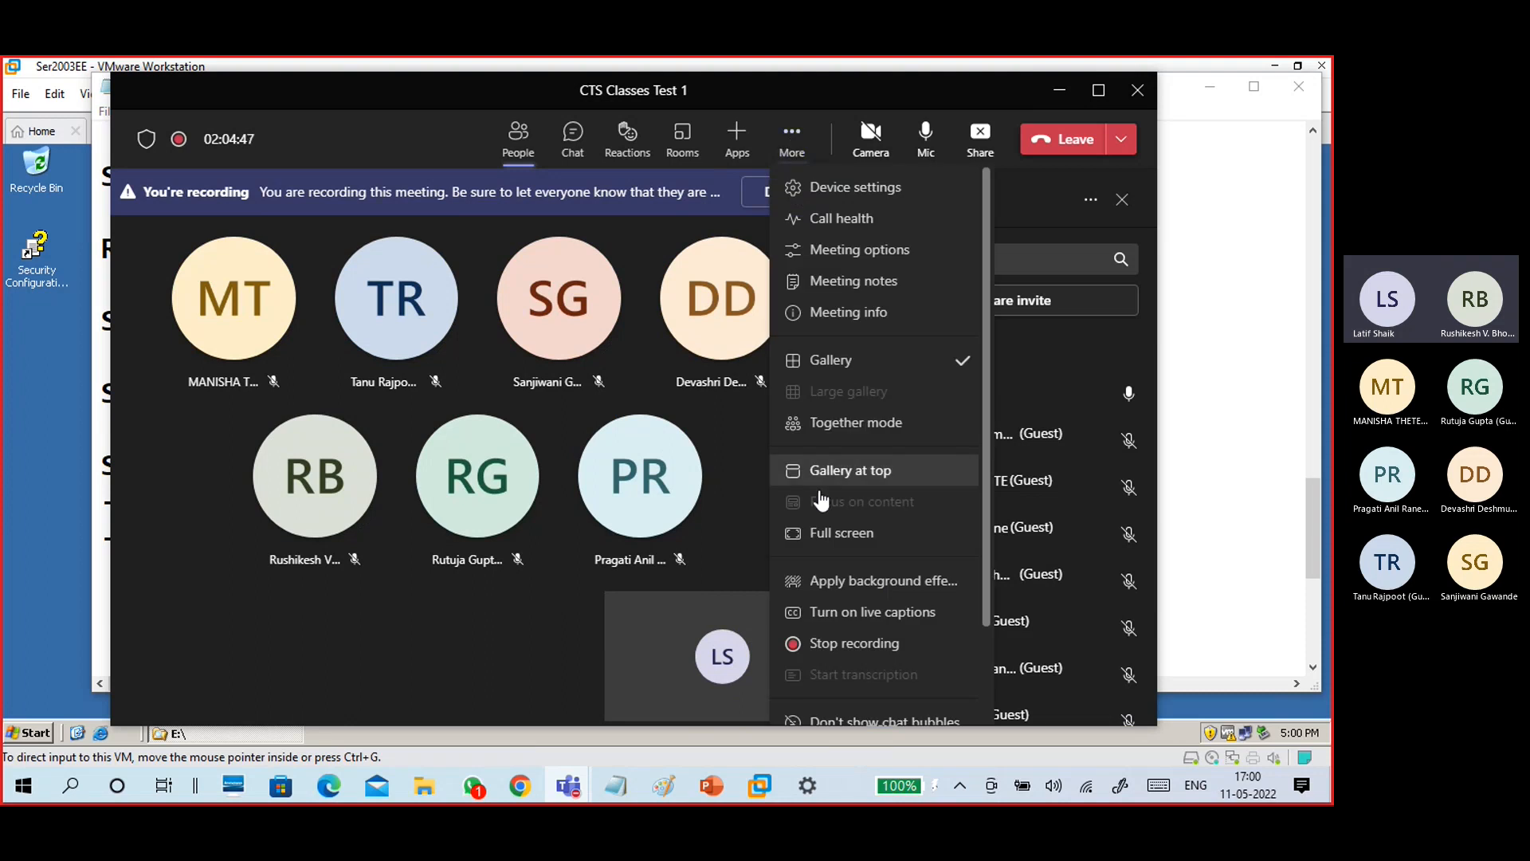